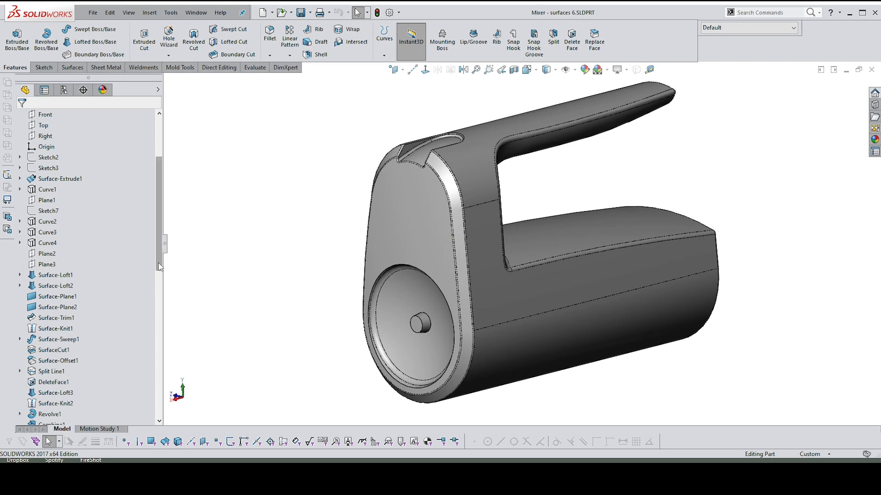
Step: Roll the feature history forward to include Cut-Extrude1 and show the dimensions of its sketch, Sketch40
{"action": "left_click_drag", "start_coordinate": [158, 263], "coordinate": [156, 358]}
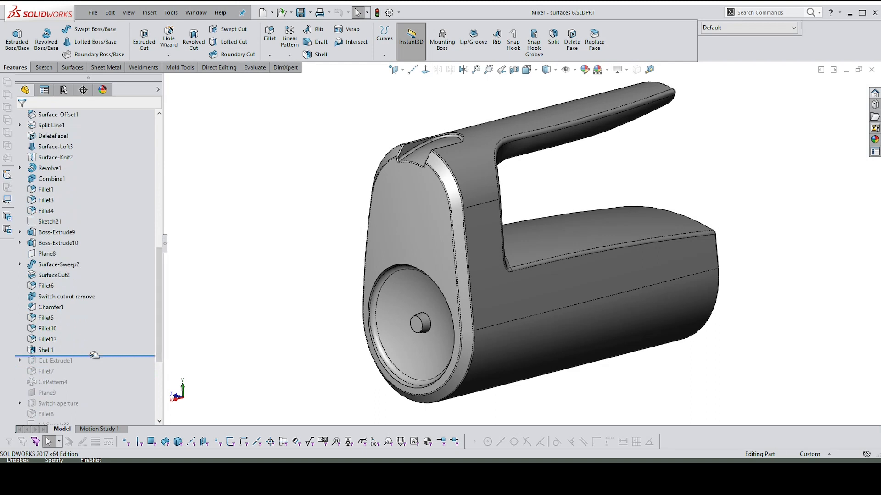
{"action": "left_click_drag", "start_coordinate": [94, 356], "coordinate": [93, 366]}
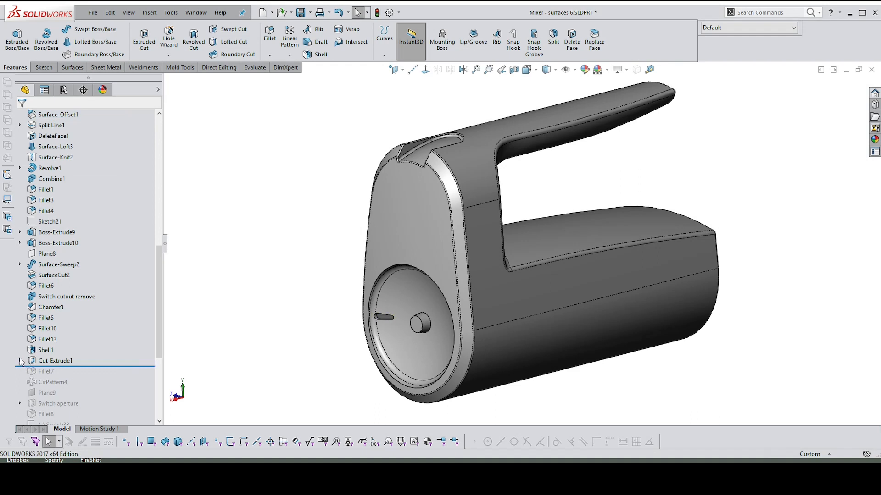
{"action": "left_click", "coordinate": [19, 361]}
{"action": "mouse_move", "coordinate": [53, 362]}
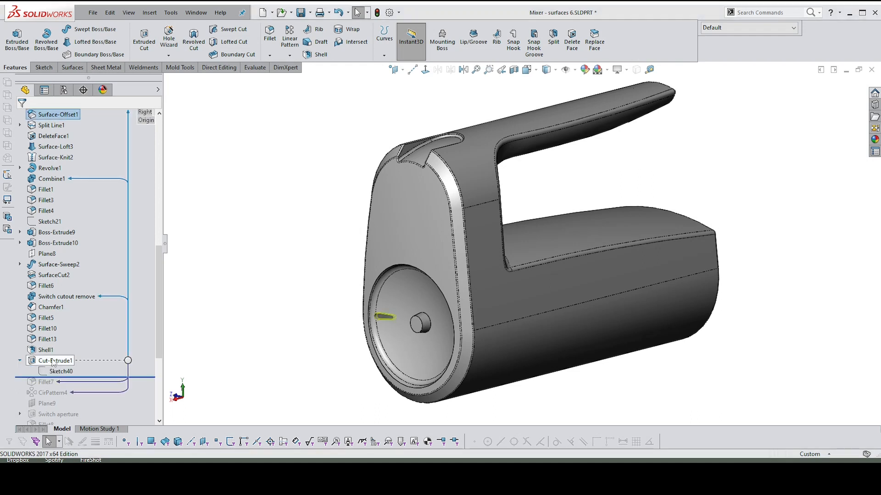
{"action": "left_click", "coordinate": [59, 372]}
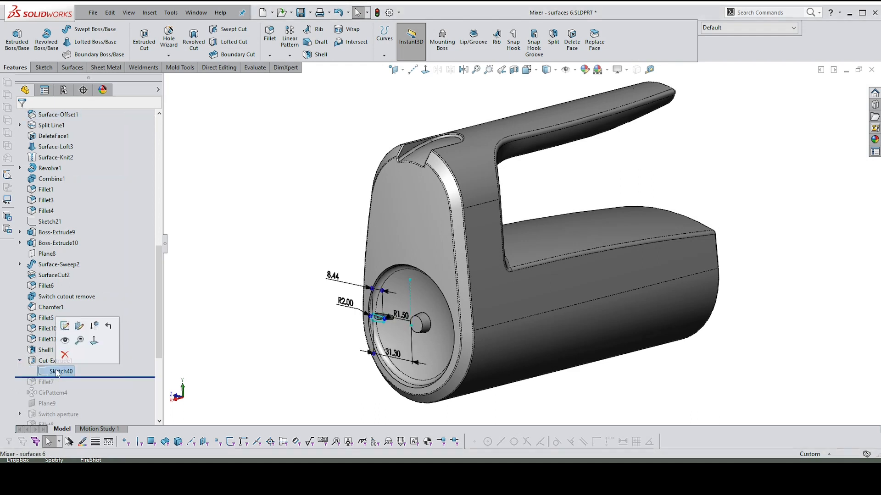
{"action": "scroll", "coordinate": [111, 275], "scroll_direction": "up", "scroll_amount": 8}
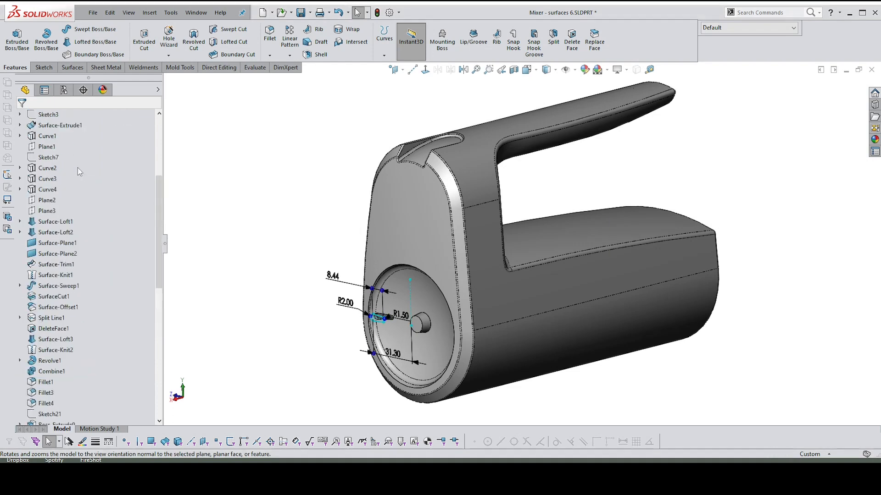
{"action": "key", "text": "z"}
{"action": "key", "text": "z"}
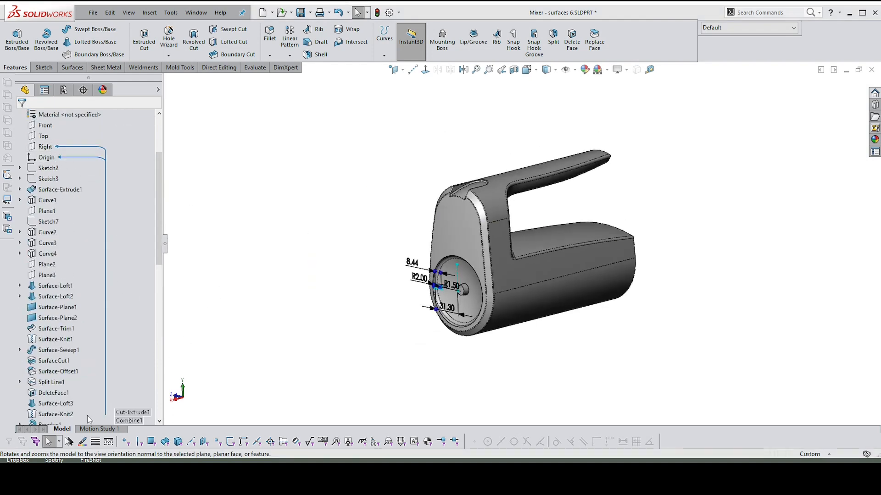
{"action": "scroll", "coordinate": [69, 404], "scroll_direction": "down", "scroll_amount": 6}
{"action": "scroll", "coordinate": [65, 402], "scroll_direction": "down", "scroll_amount": 4}
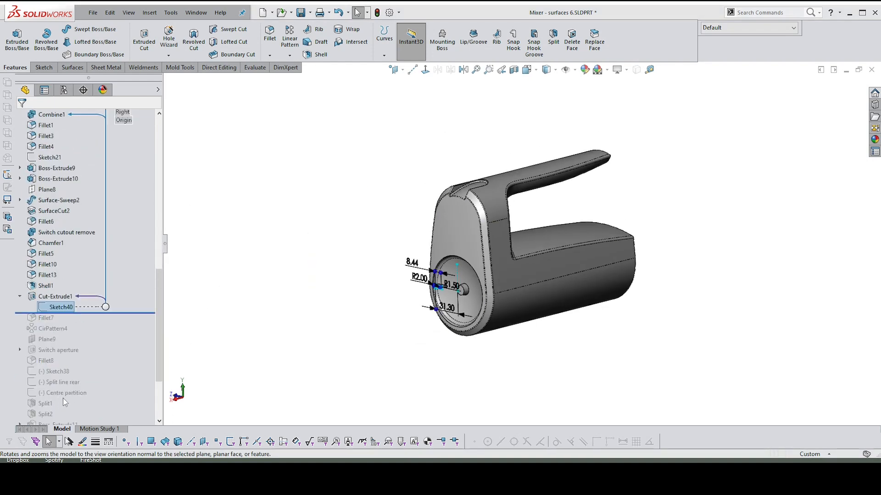
Step: Open the definition of Cut-Extrude1 to examine its end condition, depth and draft, and accept it as is
{"action": "left_click", "coordinate": [55, 297]}
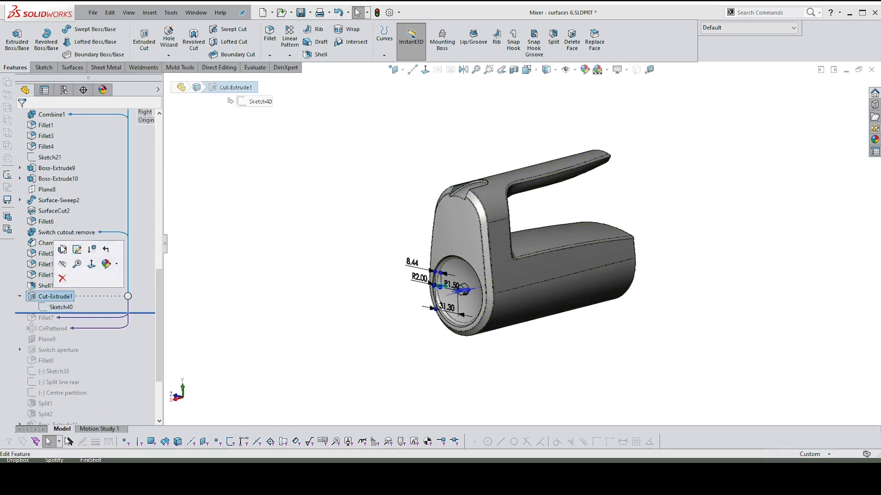
{"action": "left_click", "coordinate": [122, 246]}
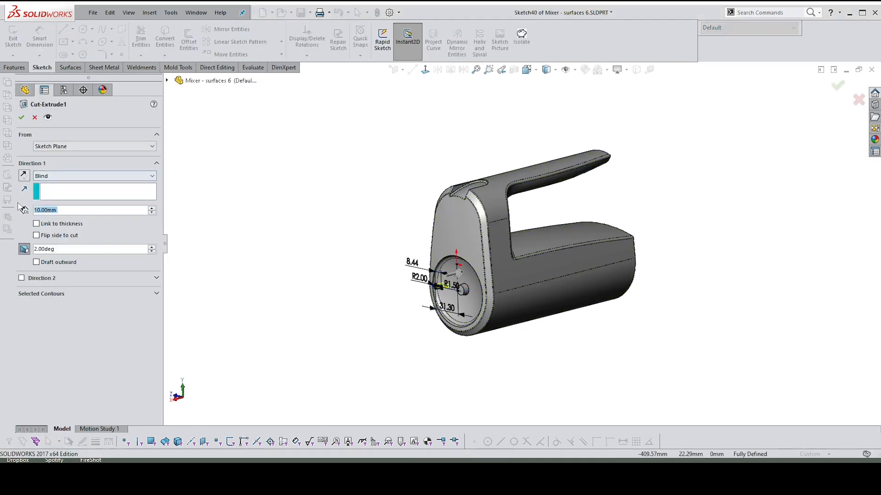
{"action": "scroll", "coordinate": [440, 288], "scroll_direction": "down", "scroll_amount": 8}
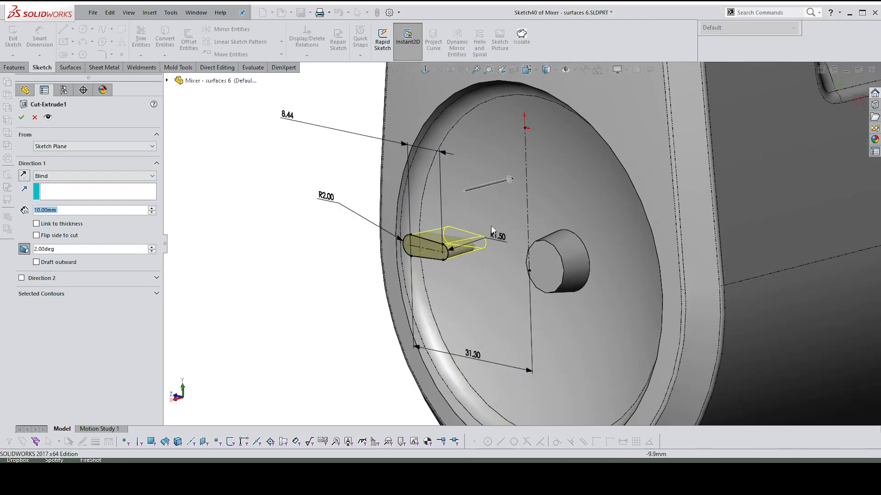
{"action": "left_click", "coordinate": [21, 117]}
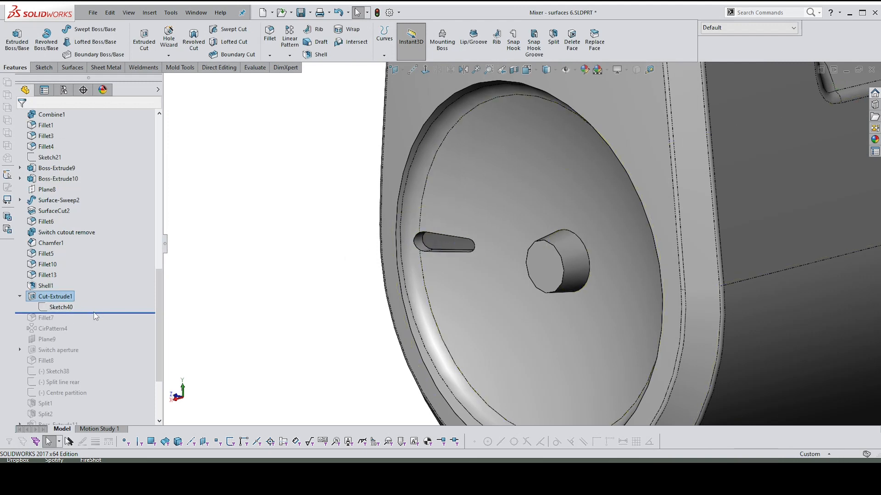
Step: Roll the feature history forward past Fillet7 and CirPattern4 to restore the filleted slot and its circular pattern
{"action": "left_click_drag", "start_coordinate": [97, 314], "coordinate": [96, 324]}
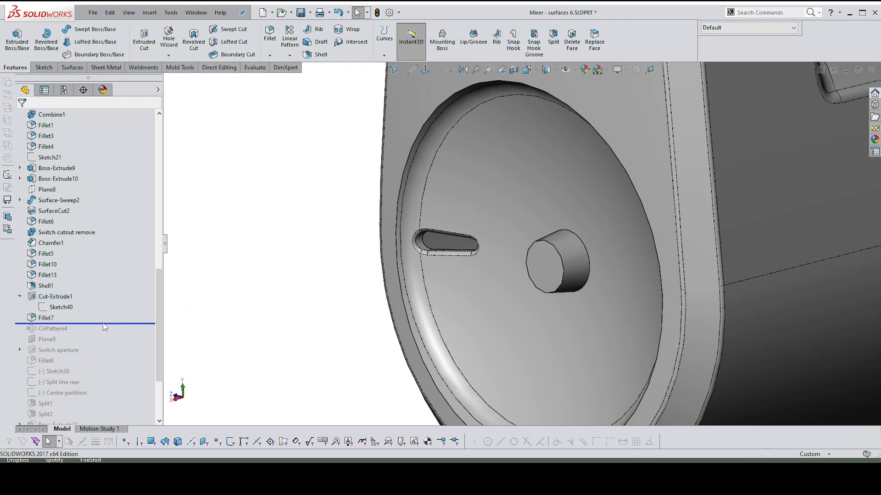
{"action": "left_click_drag", "start_coordinate": [105, 323], "coordinate": [104, 334]}
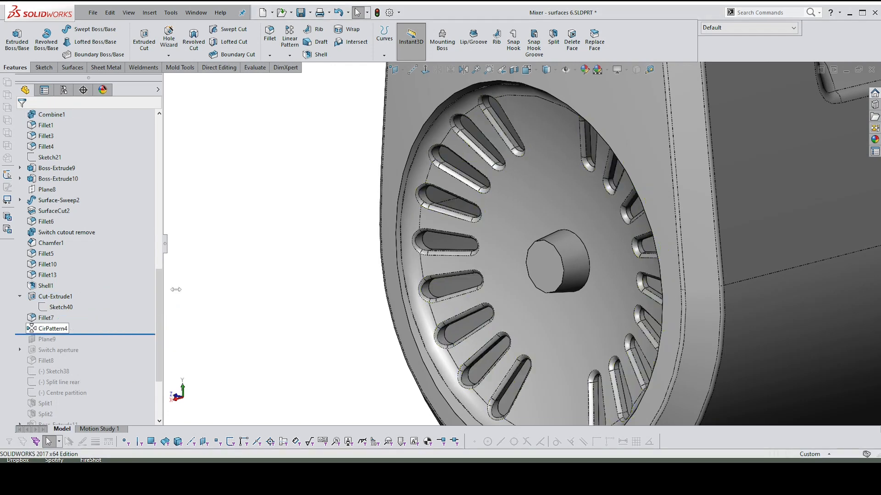
{"action": "scroll", "coordinate": [302, 250], "scroll_direction": "up", "scroll_amount": 3}
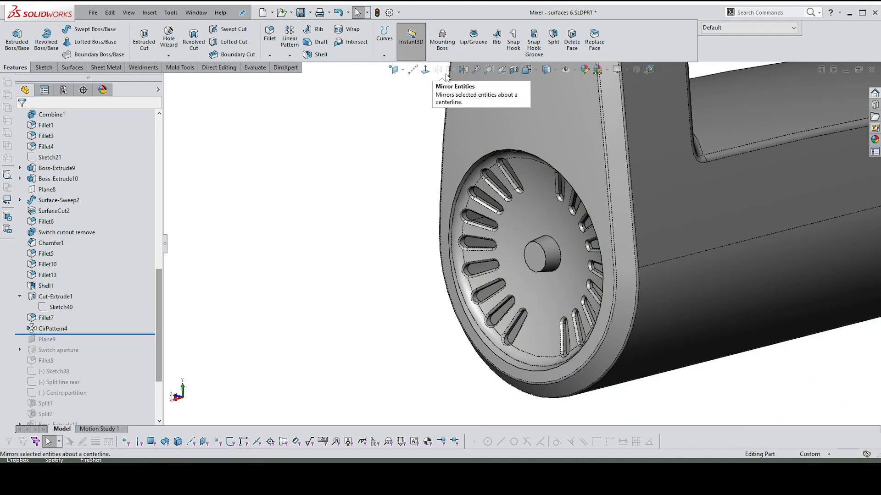
Step: In the Right view, open the definition of CirPattern4 and examine its axis edge, spacing and instance settings
{"action": "left_click", "coordinate": [526, 70]}
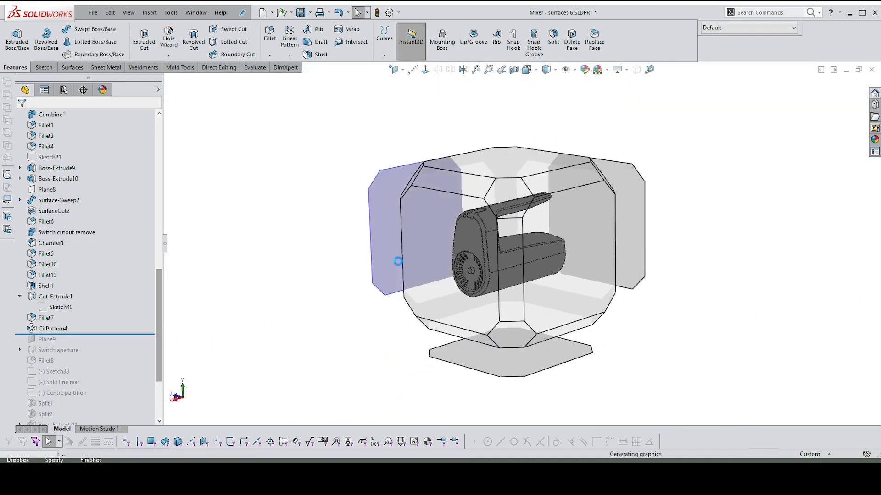
{"action": "left_click", "coordinate": [439, 290]}
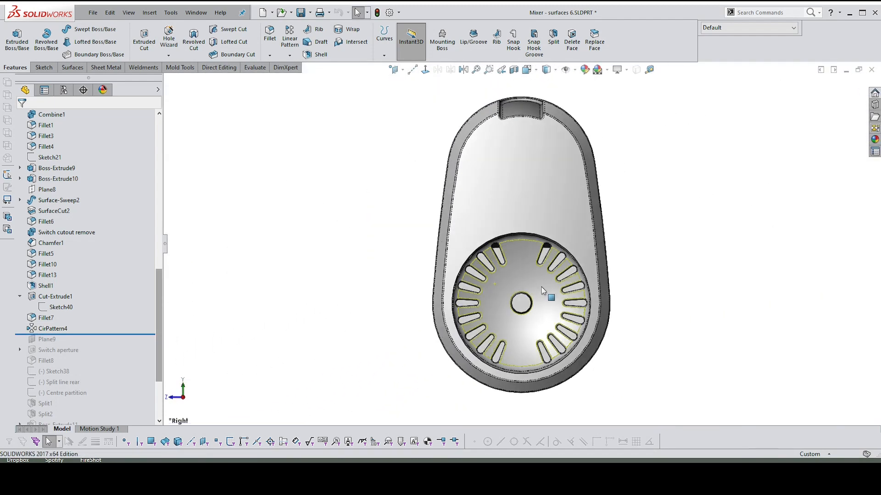
{"action": "left_click", "coordinate": [53, 329]}
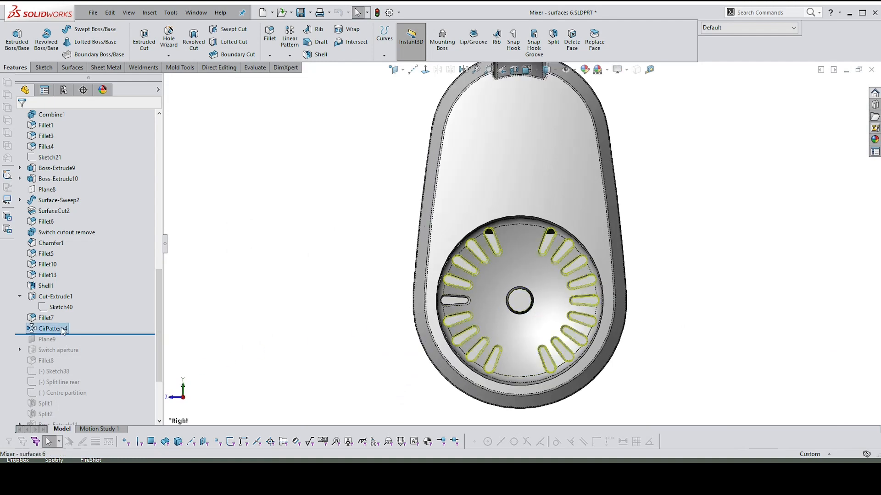
{"action": "left_click", "coordinate": [71, 283]}
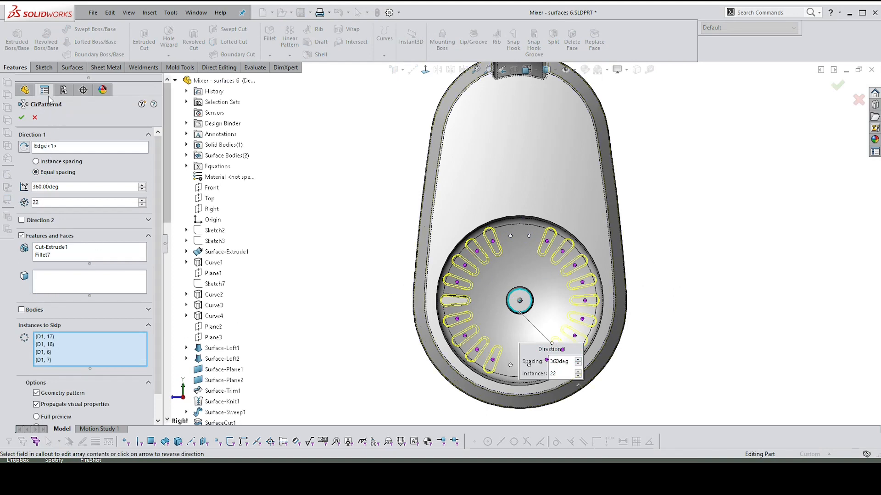
{"action": "left_click", "coordinate": [45, 151]}
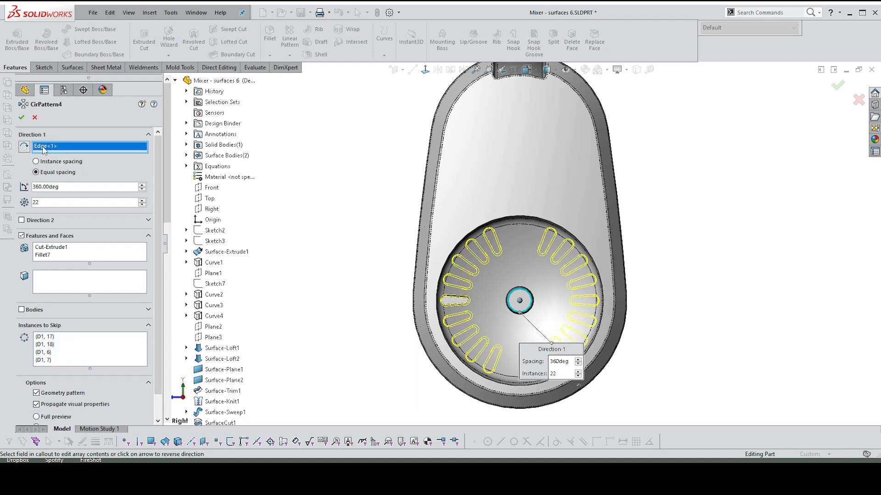
{"action": "scroll", "coordinate": [555, 297], "scroll_direction": "down", "scroll_amount": 3}
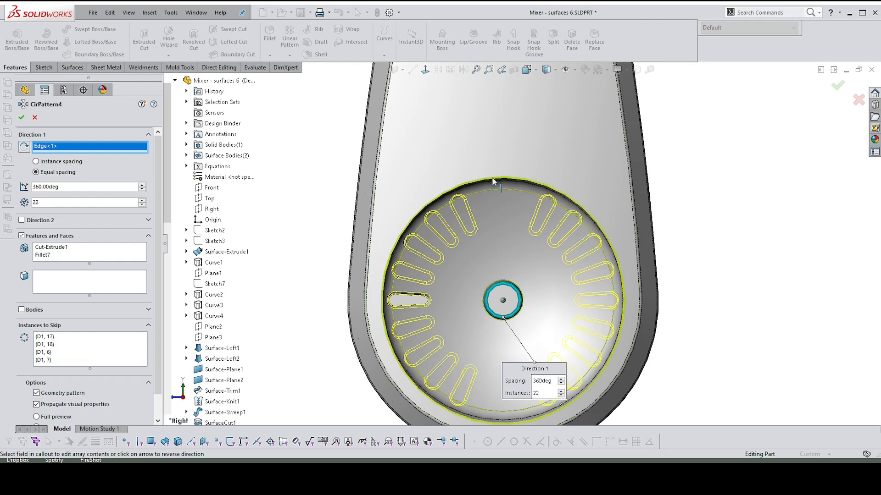
{"action": "scroll", "coordinate": [497, 185], "scroll_direction": "up", "scroll_amount": 2}
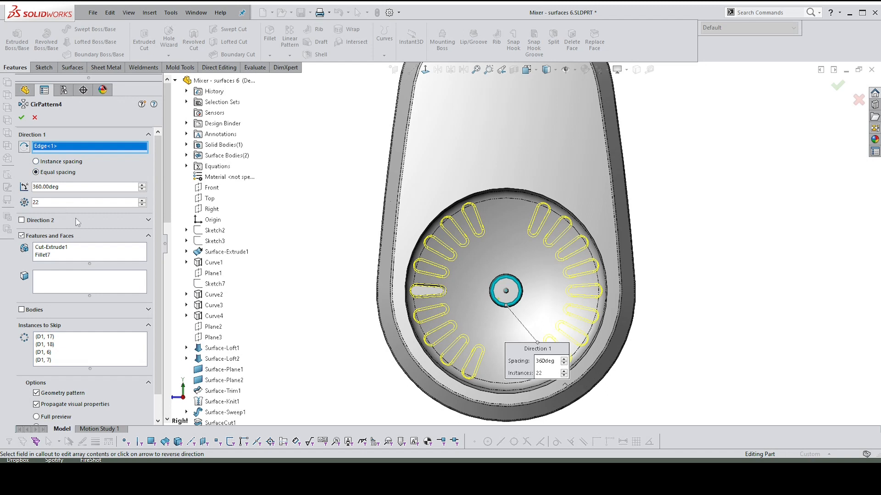
Step: Remove all four entries from the circular pattern's instances to skip
{"action": "left_click", "coordinate": [46, 362]}
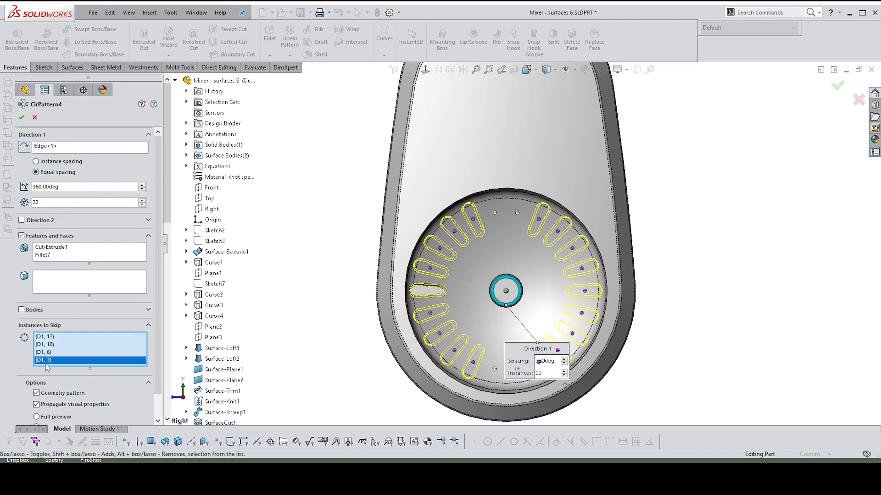
{"action": "left_click", "coordinate": [49, 353]}
{"action": "left_click", "coordinate": [41, 340]}
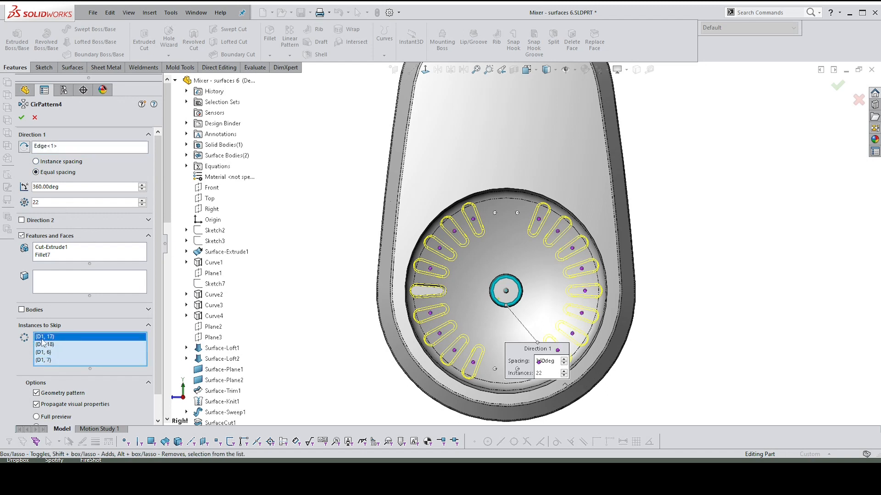
{"action": "key", "text": "Delete"}
{"action": "key", "text": "Delete"}
{"action": "key", "text": "Delete"}
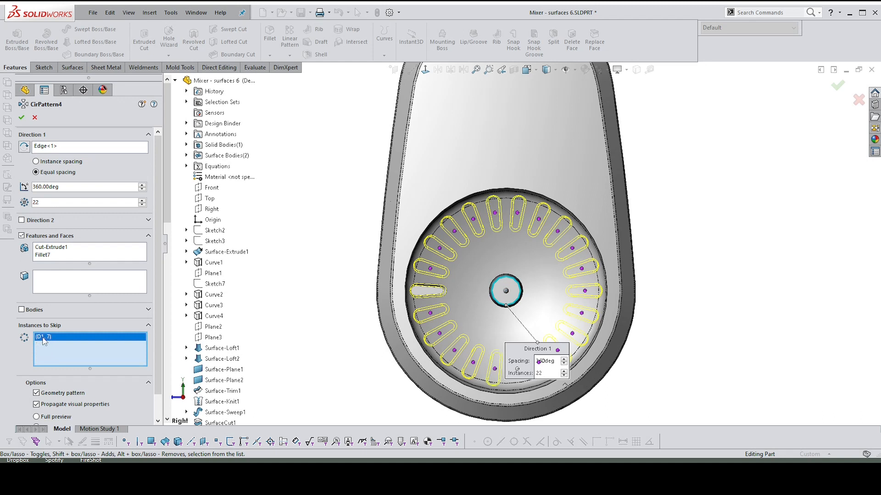
{"action": "key", "text": "Delete"}
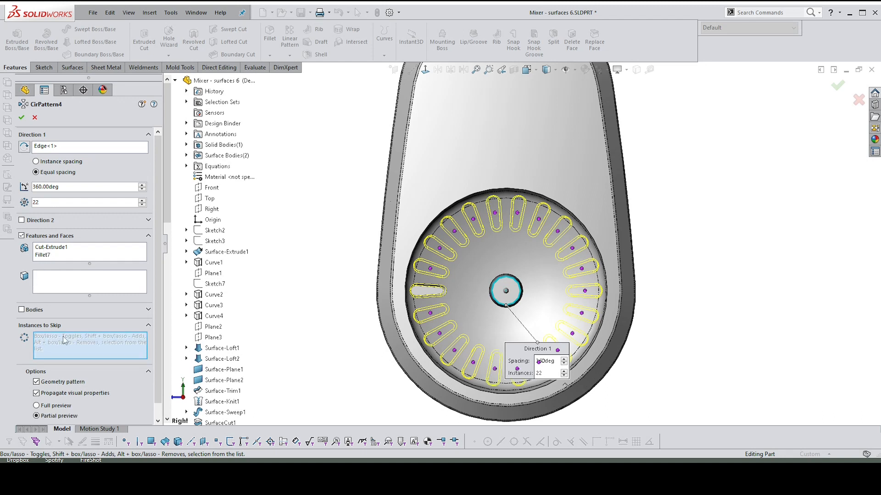
Step: Skip the two uppermost and two lowermost slots of the circular pattern and accept the pattern
{"action": "left_click", "coordinate": [495, 214]}
{"action": "left_click", "coordinate": [517, 213]}
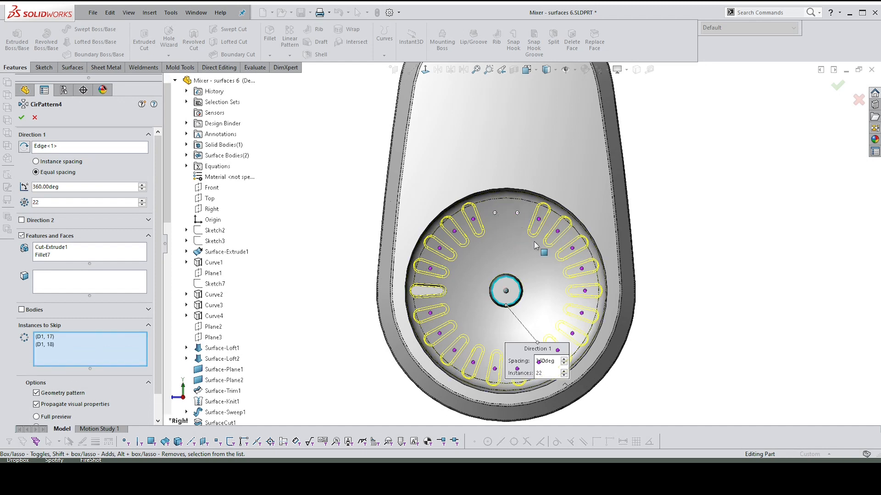
{"action": "left_click", "coordinate": [495, 370]}
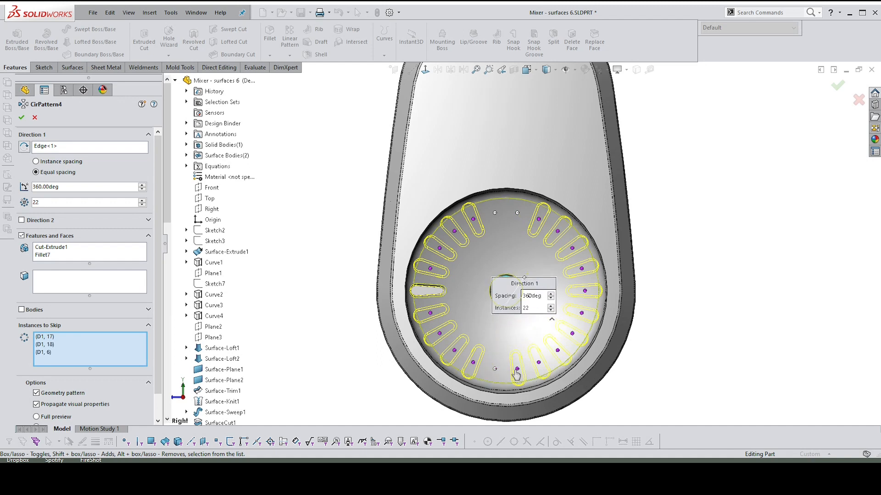
{"action": "left_click", "coordinate": [517, 370]}
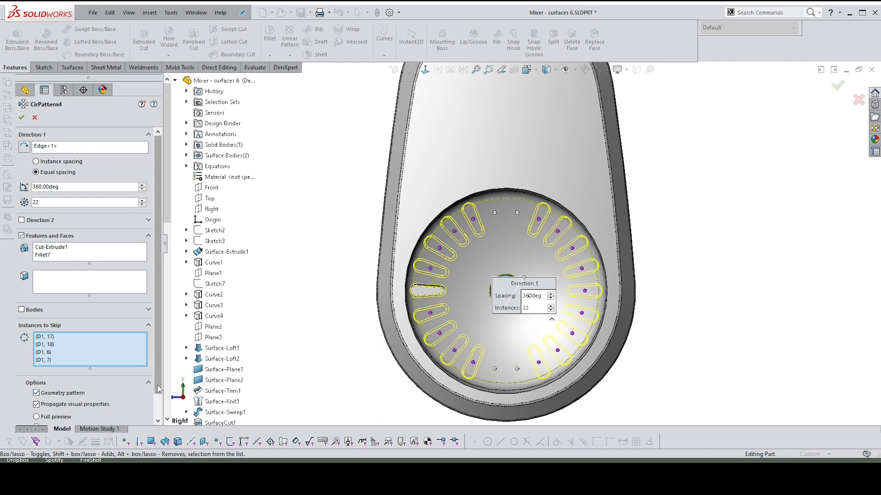
{"action": "scroll", "coordinate": [160, 389], "scroll_direction": "down", "scroll_amount": 2}
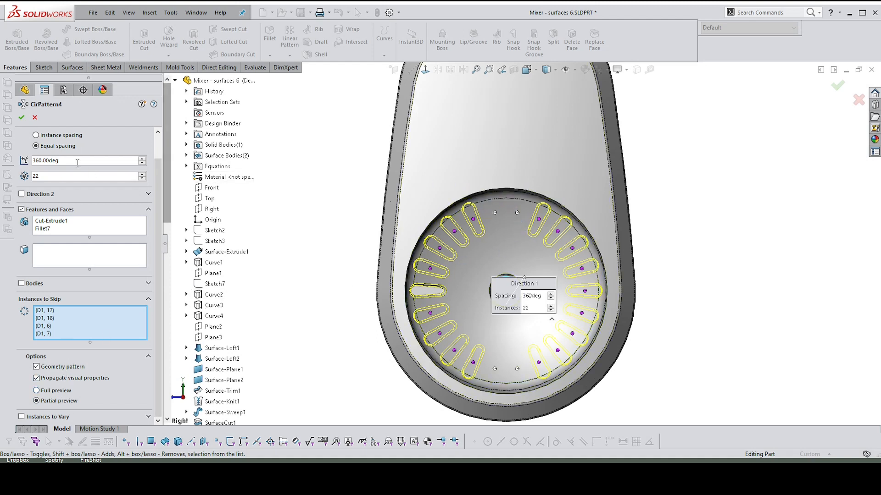
{"action": "left_click", "coordinate": [21, 119]}
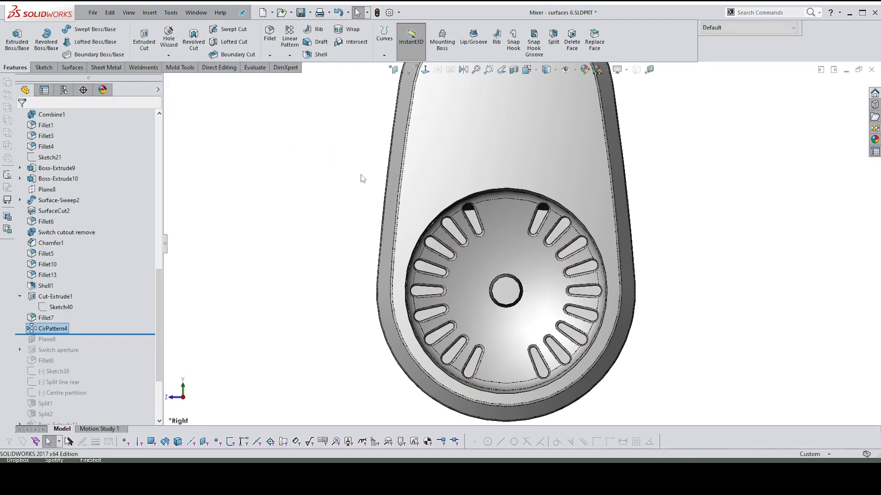
Step: Roll the feature history forward to include Plane9 and the Switch aperture cut
{"action": "left_click", "coordinate": [731, 196]}
{"action": "scroll", "coordinate": [622, 259], "scroll_direction": "up", "scroll_amount": 2}
{"action": "middle_click_drag", "start_coordinate": [706, 241], "coordinate": [596, 258]}
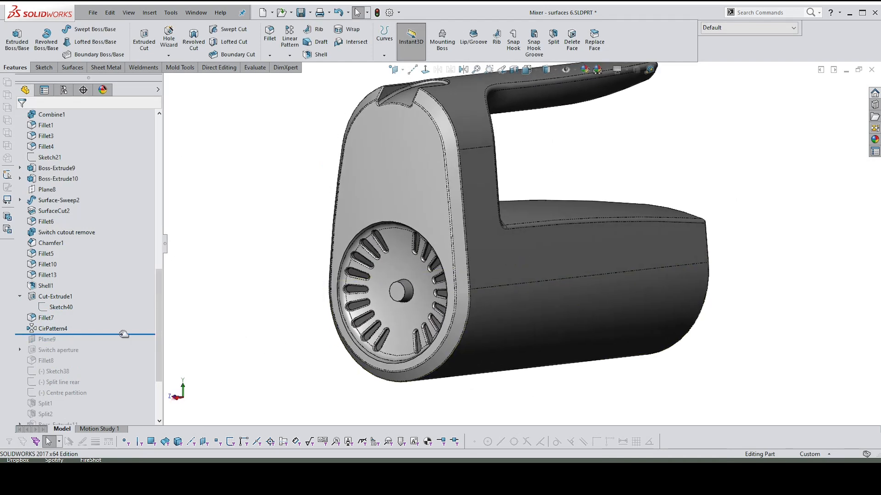
{"action": "left_click_drag", "start_coordinate": [124, 333], "coordinate": [124, 356]}
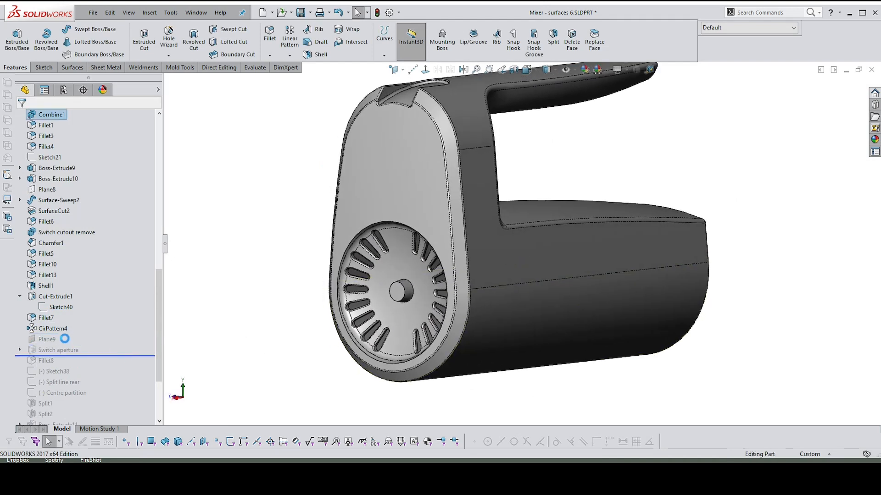
Step: Select Plane9 and examine its position at the switch recess together with the slotted aperture
{"action": "left_click", "coordinate": [47, 340]}
{"action": "scroll", "coordinate": [369, 210], "scroll_direction": "down", "scroll_amount": 5}
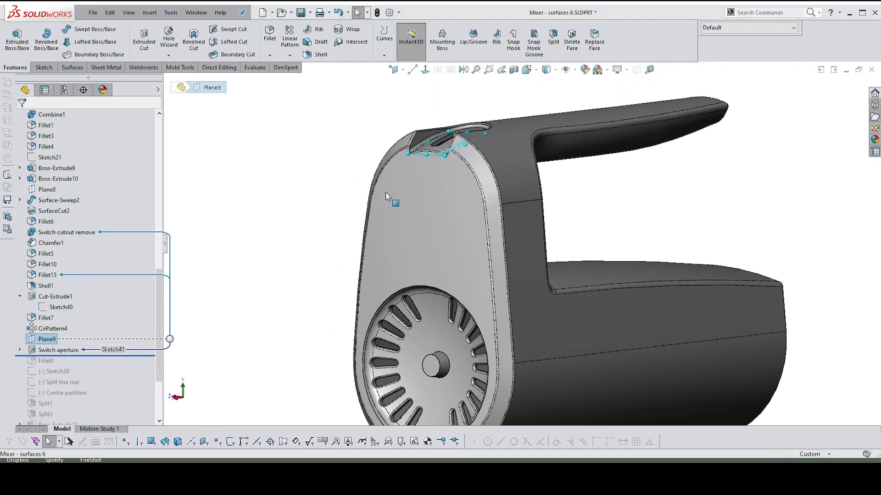
{"action": "scroll", "coordinate": [390, 183], "scroll_direction": "down", "scroll_amount": 3}
{"action": "mouse_move", "coordinate": [390, 182]}
{"action": "middle_mouse_down"}
{"action": "mouse_move", "coordinate": [588, 169]}
{"action": "mouse_move", "coordinate": [539, 172]}
{"action": "mouse_move", "coordinate": [593, 192]}
{"action": "mouse_move", "coordinate": [578, 177]}
{"action": "middle_mouse_up"}
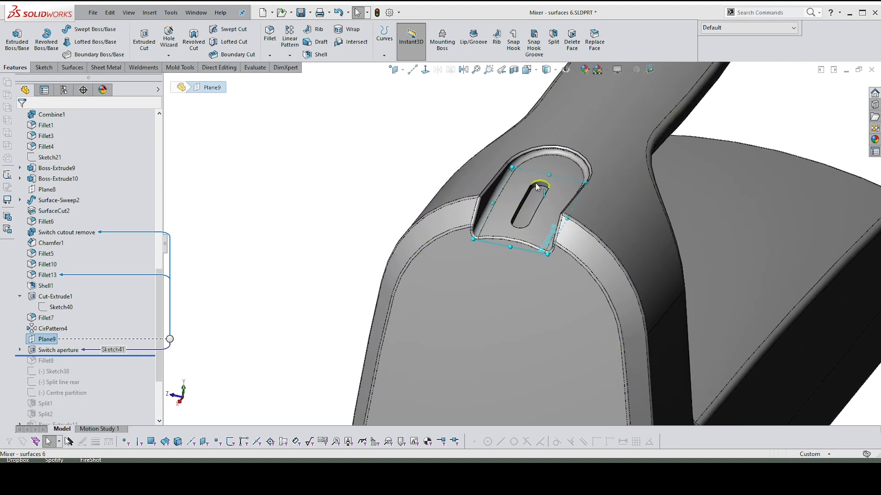
{"action": "middle_click_drag", "start_coordinate": [535, 191], "coordinate": [533, 178]}
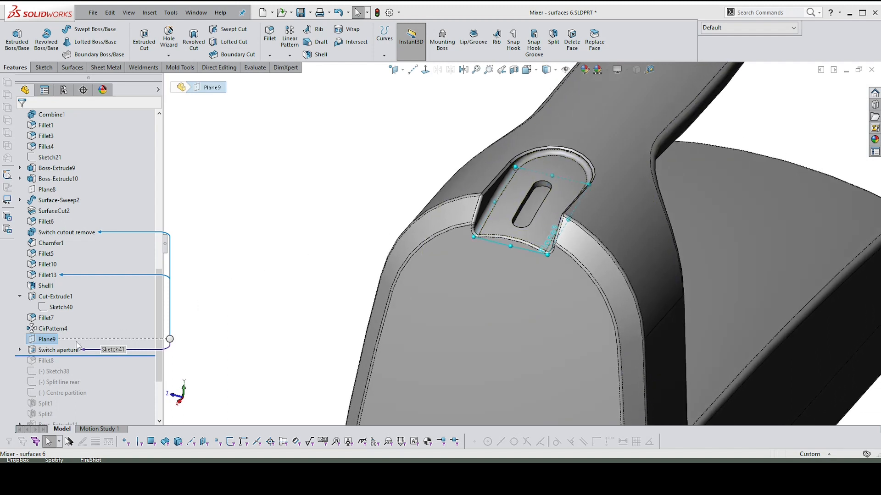
Step: Edit Plane9's definition and remove the vertex used as its second reference
{"action": "left_click", "coordinate": [302, 287]}
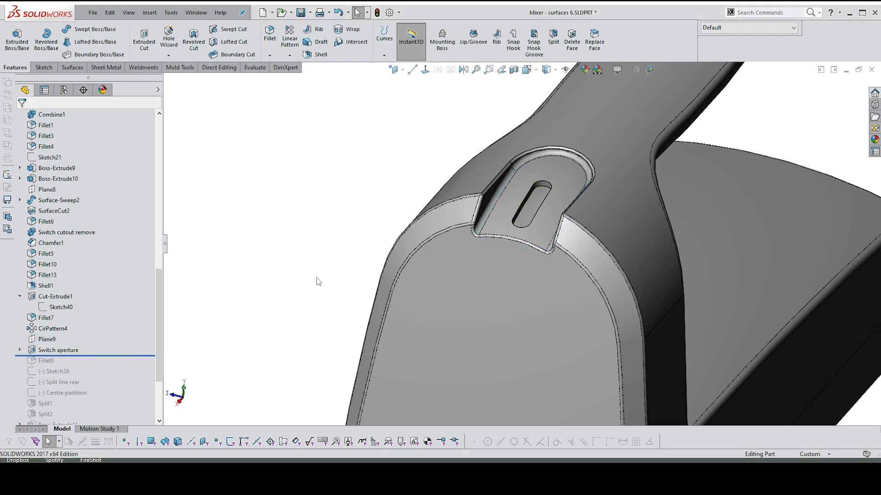
{"action": "left_click", "coordinate": [45, 339]}
{"action": "left_click", "coordinate": [54, 295]}
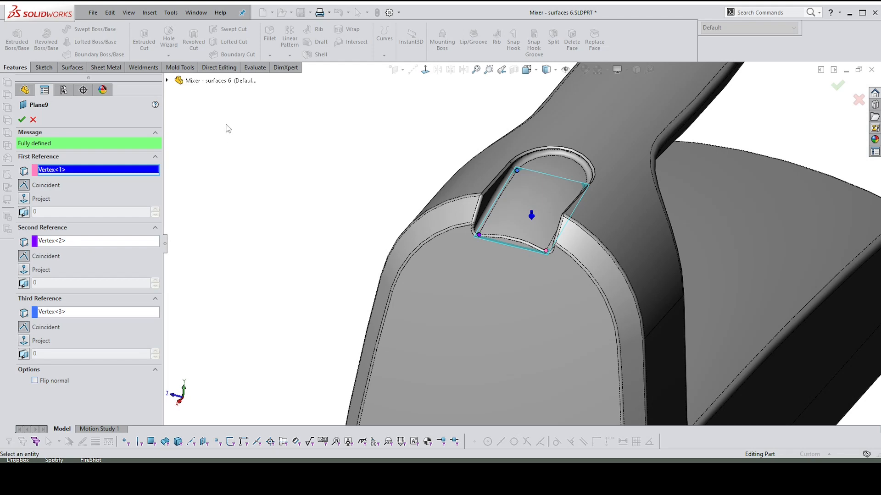
{"action": "left_click", "coordinate": [166, 81]}
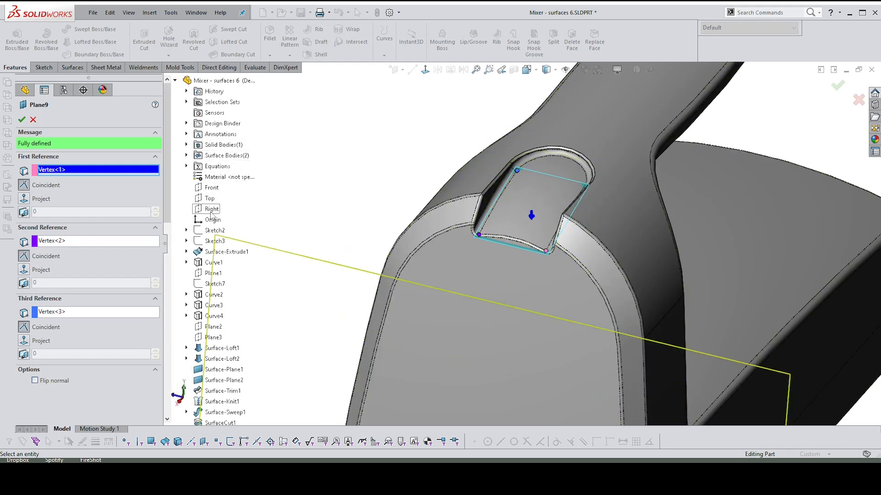
{"action": "left_click", "coordinate": [49, 314]}
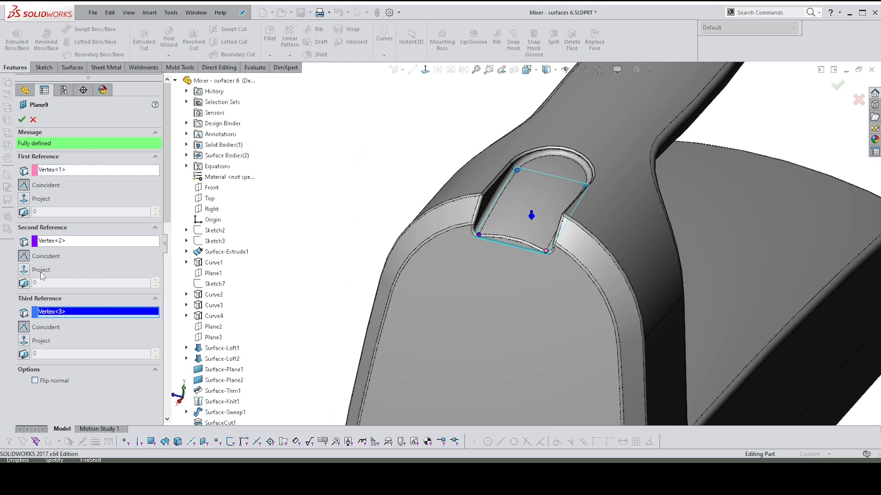
{"action": "left_click", "coordinate": [58, 242]}
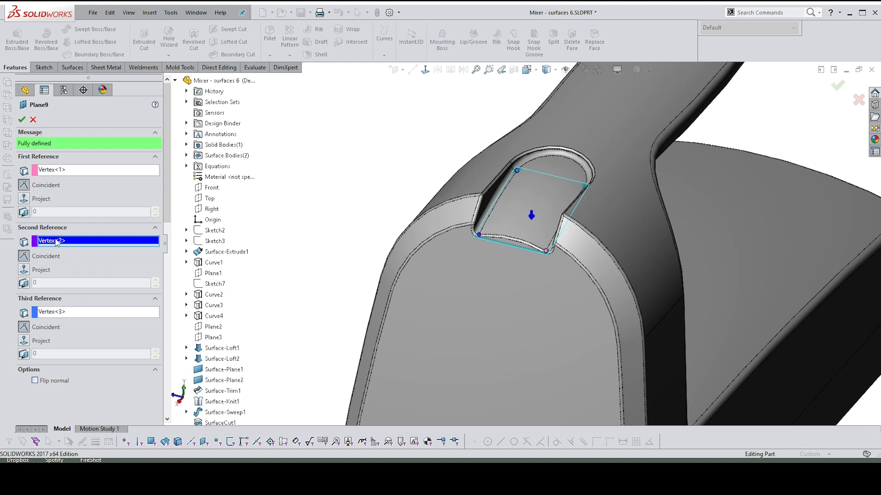
{"action": "key", "text": "Delete"}
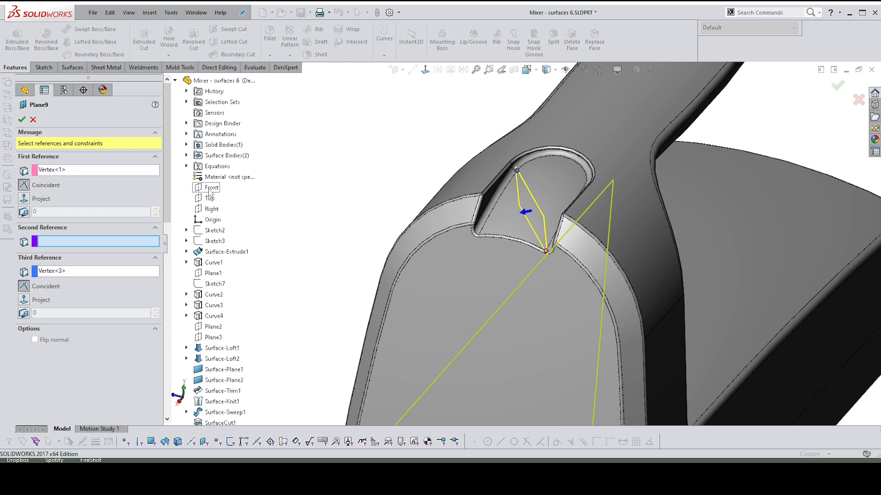
Step: Try the Right plane as Plane9's second reference and clear that reference again
{"action": "left_click", "coordinate": [210, 209]}
{"action": "scroll", "coordinate": [256, 236], "scroll_direction": "down", "scroll_amount": 4}
{"action": "scroll", "coordinate": [384, 240], "scroll_direction": "down", "scroll_amount": 1}
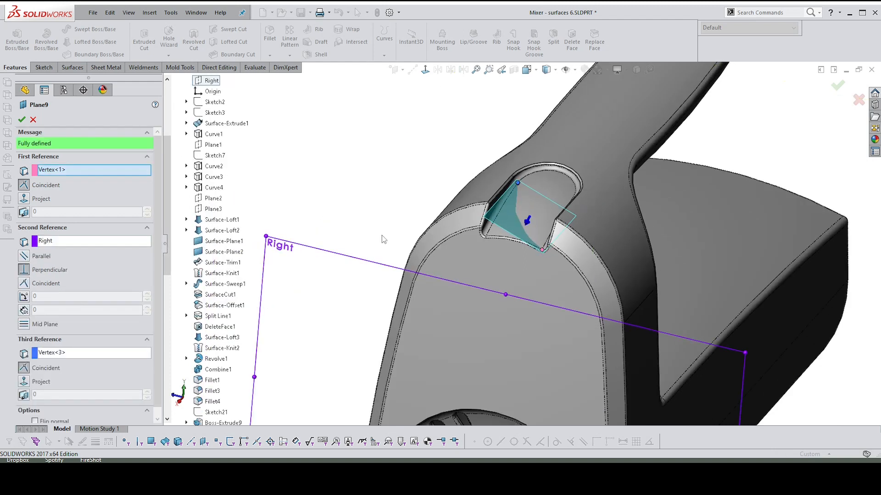
{"action": "left_click", "coordinate": [51, 240]}
{"action": "key", "text": "Delete"}
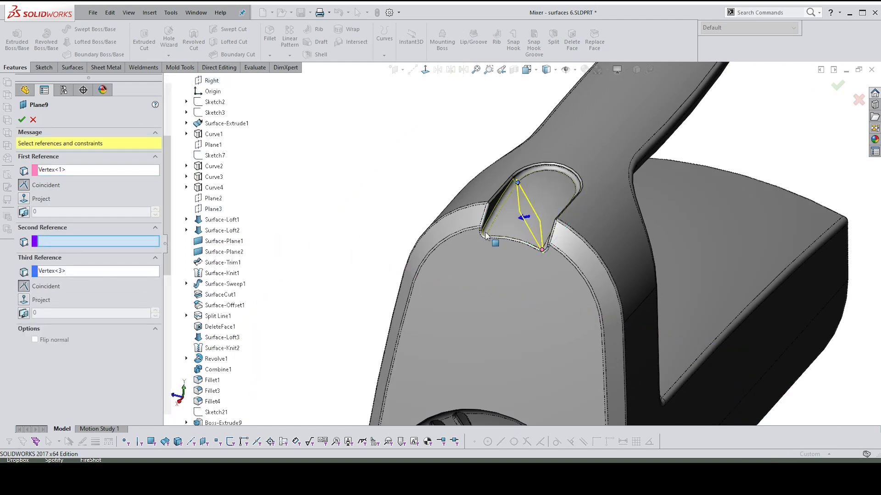
Step: Set Plane9's second reference to the vertex on the switch recess edge nearest the main body and accept the plane
{"action": "scroll", "coordinate": [574, 202], "scroll_direction": "up", "scroll_amount": 2}
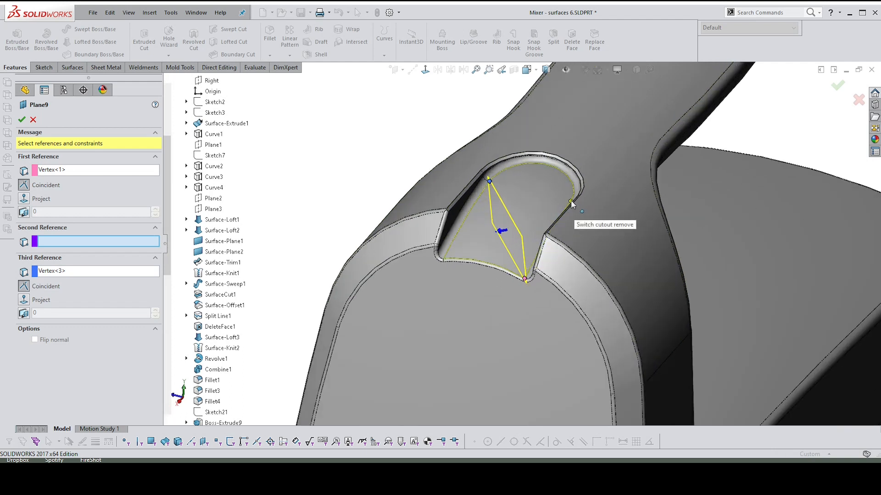
{"action": "left_click", "coordinate": [571, 202]}
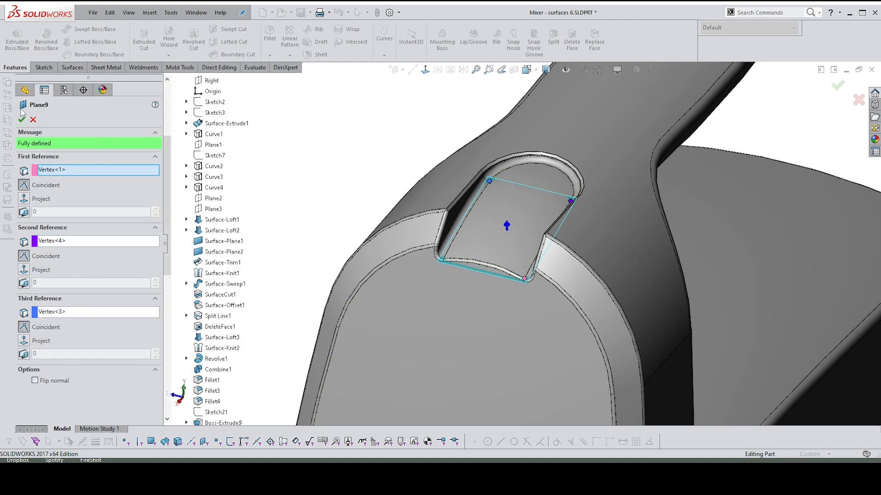
{"action": "left_click", "coordinate": [23, 123]}
{"action": "scroll", "coordinate": [303, 173], "scroll_direction": "up", "scroll_amount": 4}
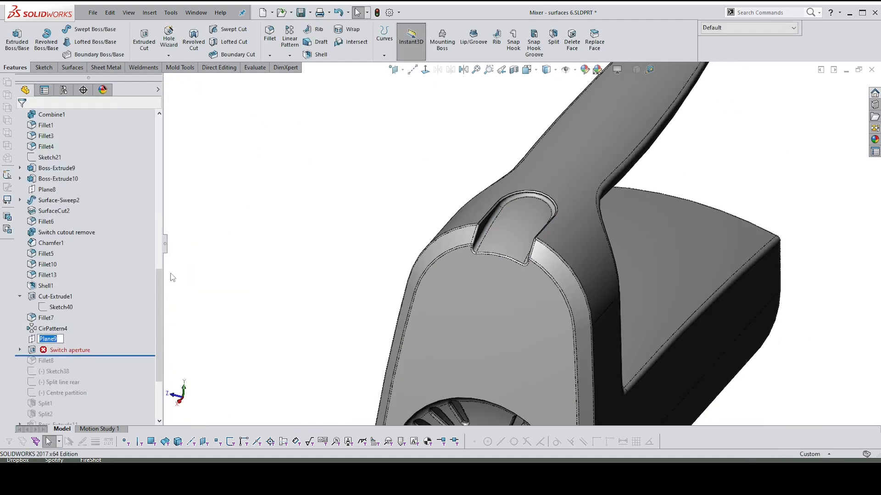
Step: Open the Switch aperture's Sketch41 for editing and view it normal to its plane
{"action": "left_click", "coordinate": [98, 350]}
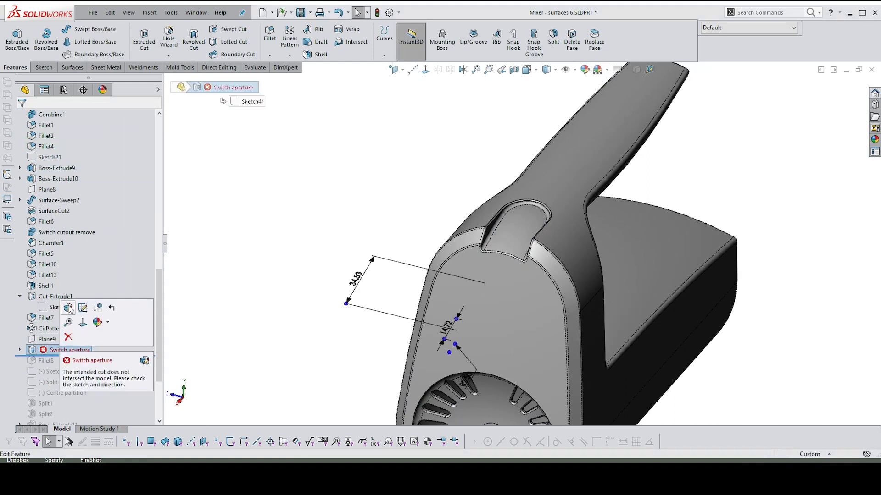
{"action": "left_click", "coordinate": [69, 308]}
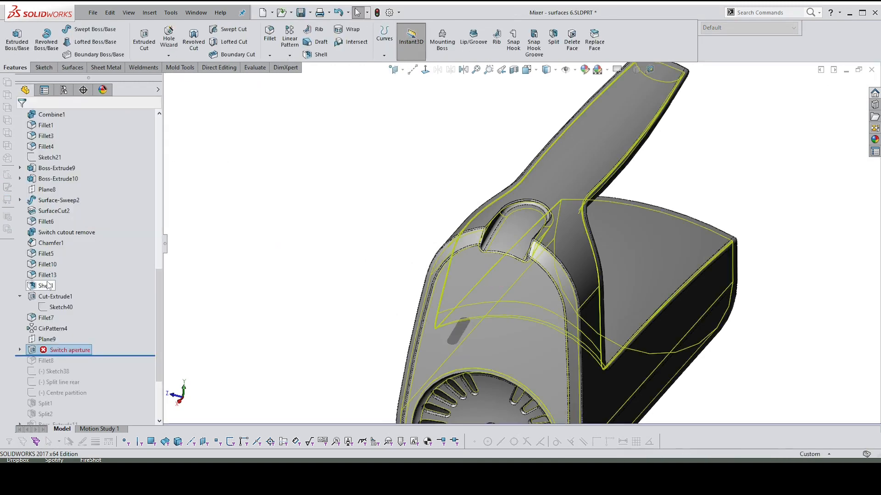
{"action": "left_click", "coordinate": [20, 350]}
{"action": "left_click", "coordinate": [59, 361]}
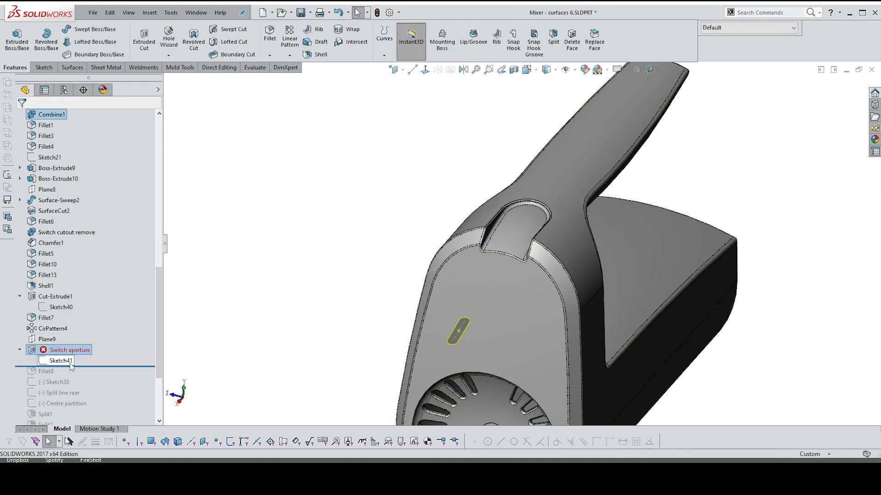
{"action": "left_click", "coordinate": [78, 320]}
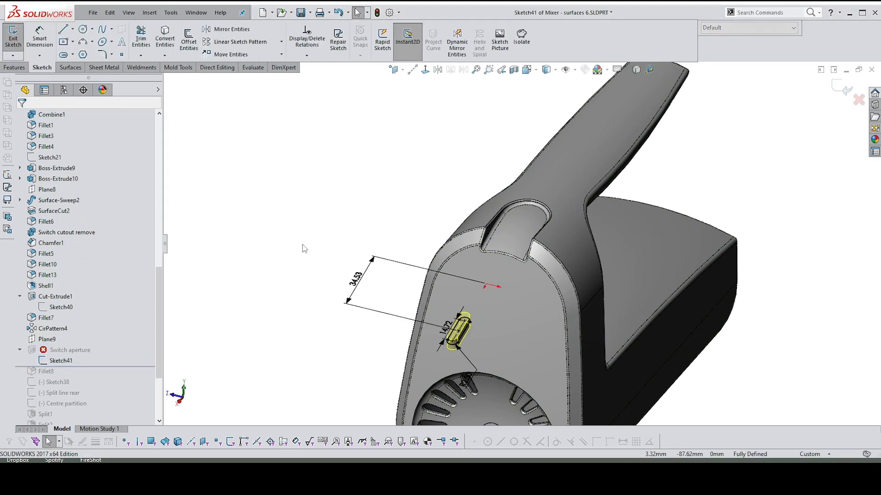
{"action": "right_click", "coordinate": [301, 245]}
{"action": "left_click", "coordinate": [311, 227]}
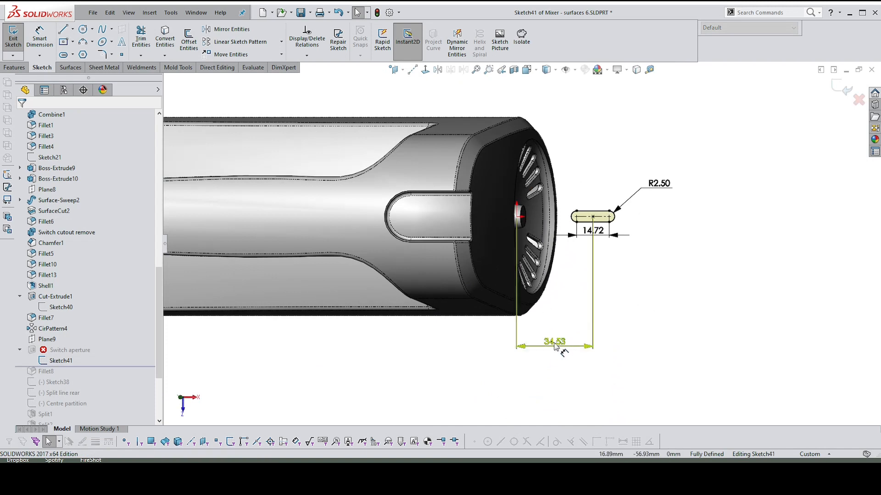
Step: Reverse the direction of the slot's 34.53 mm position dimension to place the slot inside the switch recess
{"action": "double_click", "coordinate": [554, 344]}
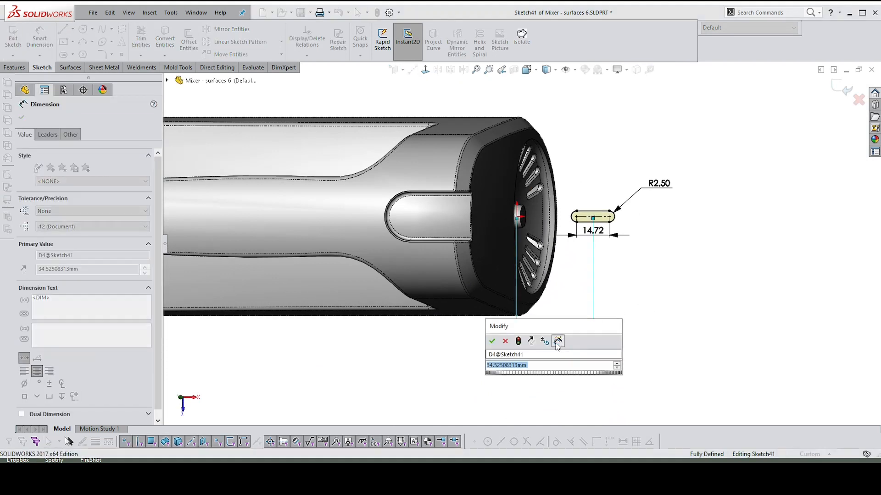
{"action": "left_click", "coordinate": [531, 343]}
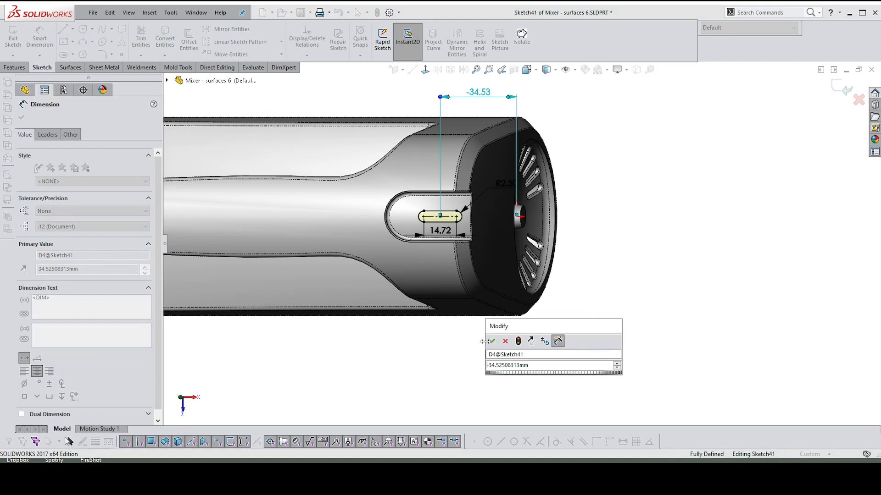
{"action": "key", "text": "Return"}
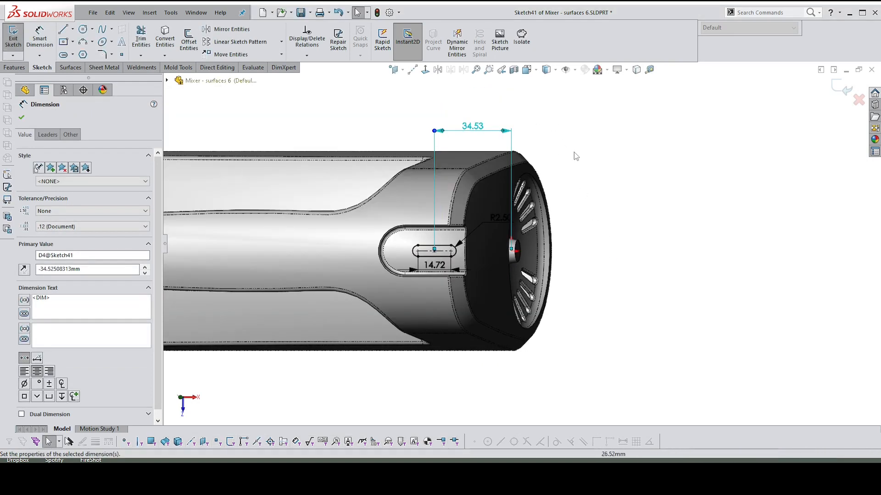
{"action": "left_click", "coordinate": [574, 153]}
Step: Move the slot's R2.50 dimension label clear of the recess and exit the sketch to rebuild the Switch aperture
{"action": "scroll", "coordinate": [507, 162], "scroll_direction": "down", "scroll_amount": 3}
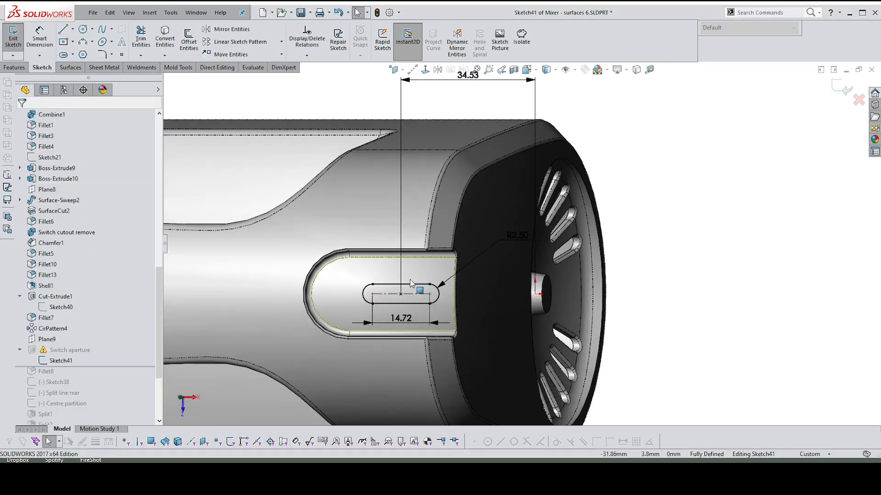
{"action": "key", "text": "s"}
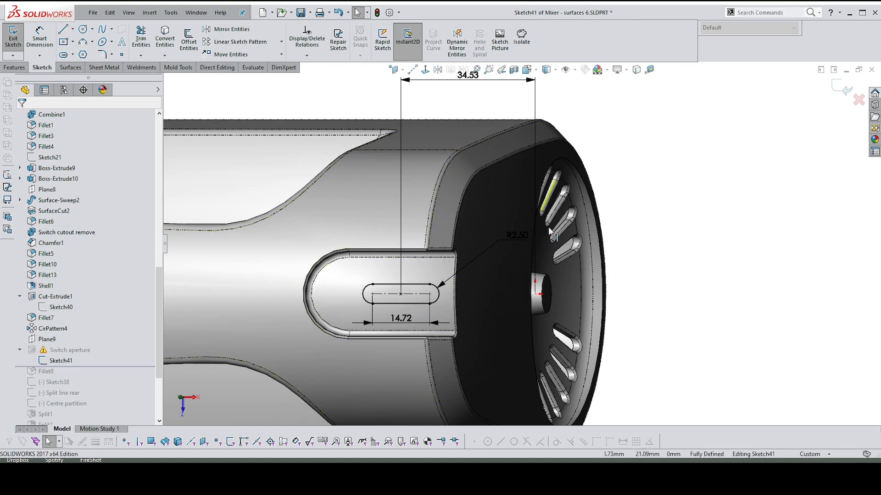
{"action": "left_click", "coordinate": [418, 294]}
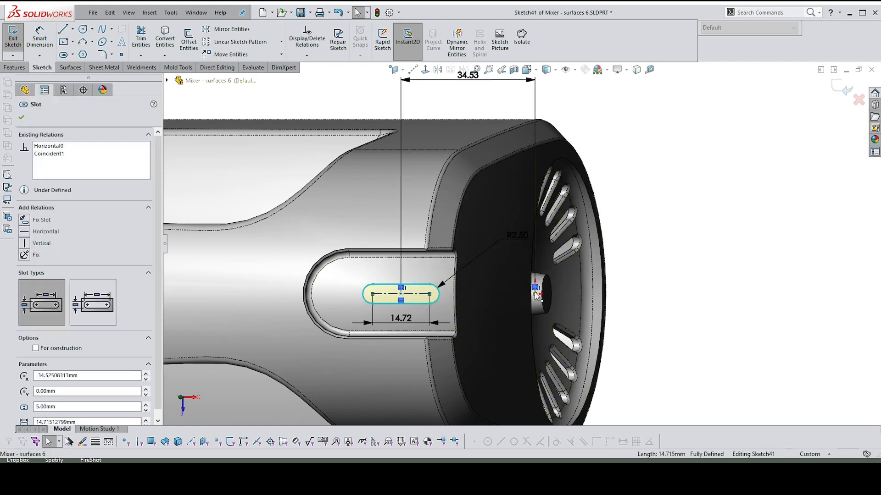
{"action": "left_click", "coordinate": [787, 232]}
{"action": "middle_click_drag", "start_coordinate": [787, 232], "coordinate": [650, 252]}
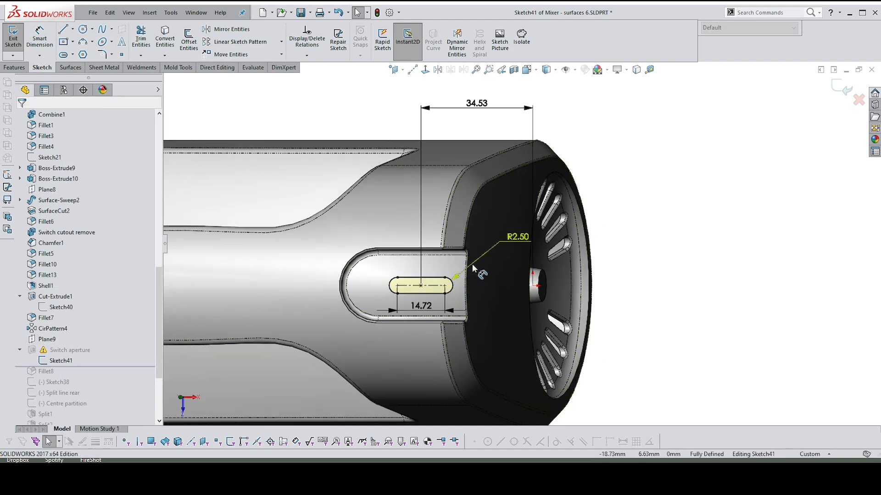
{"action": "left_click_drag", "start_coordinate": [517, 240], "coordinate": [646, 320]}
{"action": "left_click", "coordinate": [843, 88]}
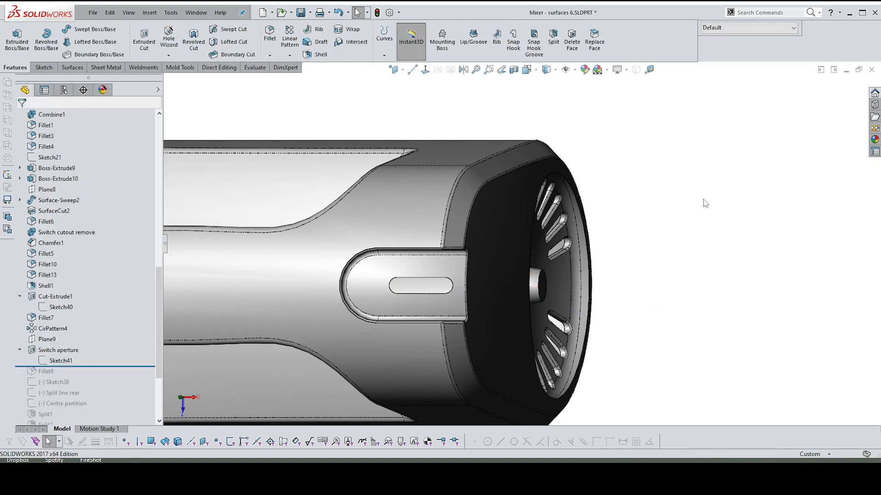
Step: Roll the feature history forward to include Fillet8, Sketch38, Split line rear and Centre partition
{"action": "scroll", "coordinate": [534, 268], "scroll_direction": "up", "scroll_amount": 1}
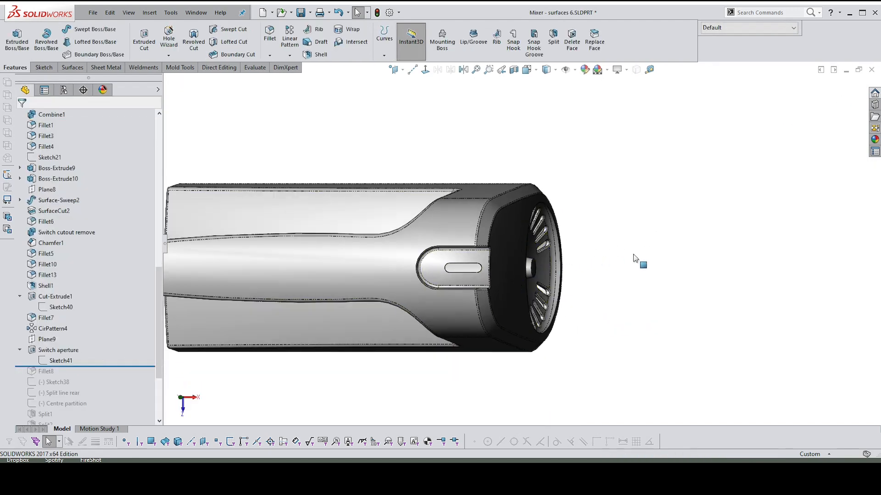
{"action": "middle_click_drag", "start_coordinate": [638, 257], "coordinate": [377, 233]}
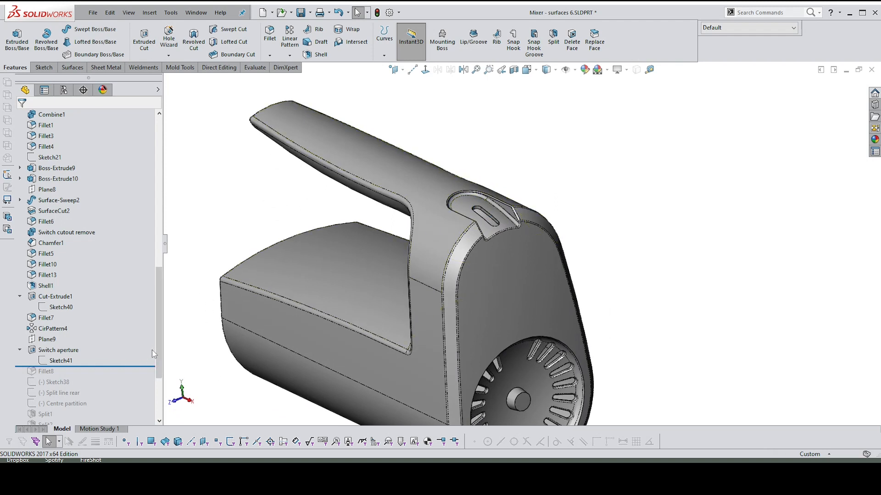
{"action": "left_click_drag", "start_coordinate": [161, 357], "coordinate": [161, 394]}
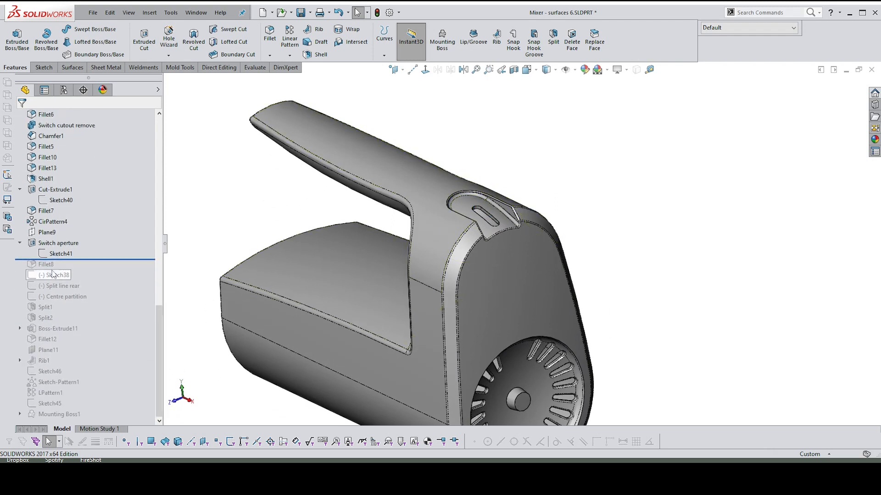
{"action": "mouse_move", "coordinate": [48, 268]}
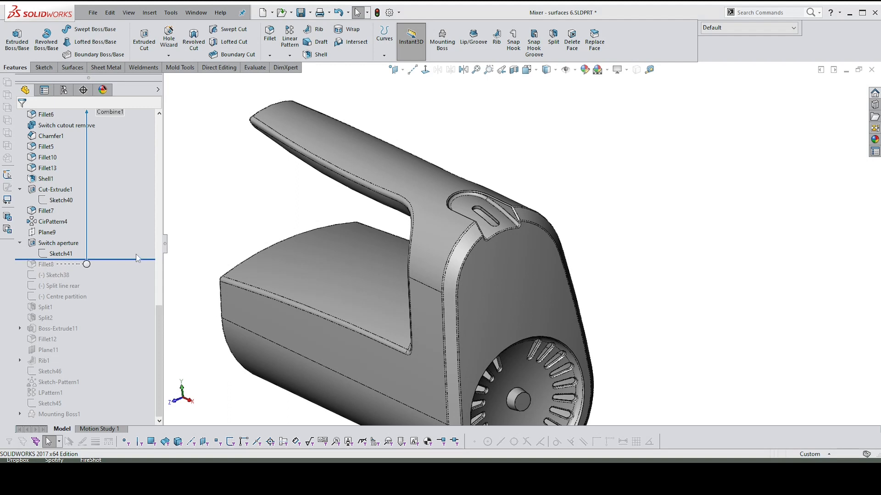
{"action": "left_click_drag", "start_coordinate": [136, 259], "coordinate": [128, 298]}
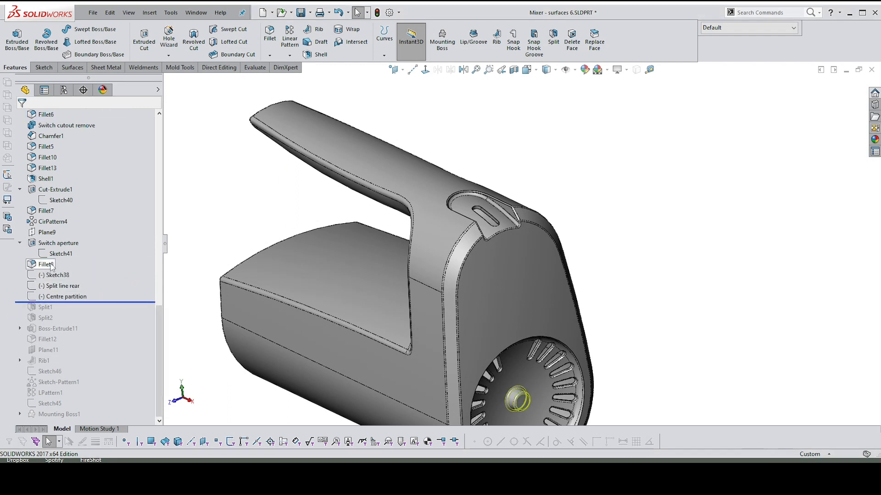
Step: Select Fillet8 and examine its edge around the central boss inside the vent recess
{"action": "left_click", "coordinate": [46, 264]}
{"action": "middle_click_drag", "start_coordinate": [615, 226], "coordinate": [541, 274]}
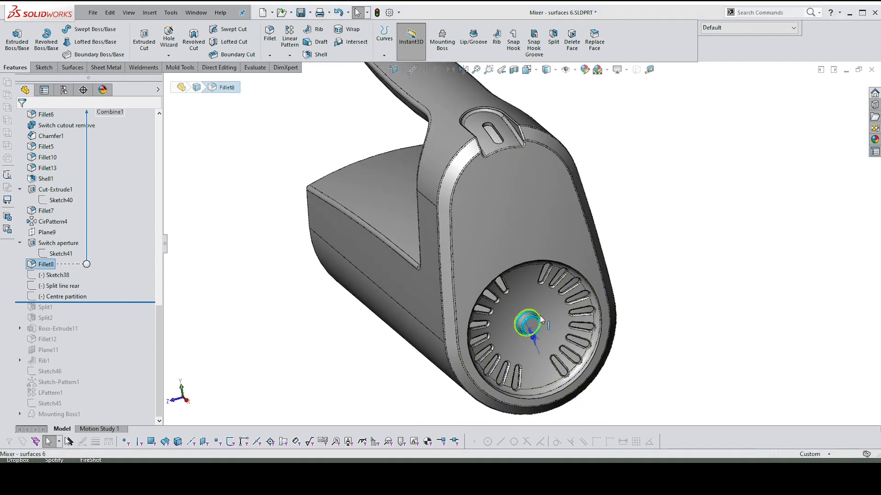
{"action": "left_click", "coordinate": [131, 271]}
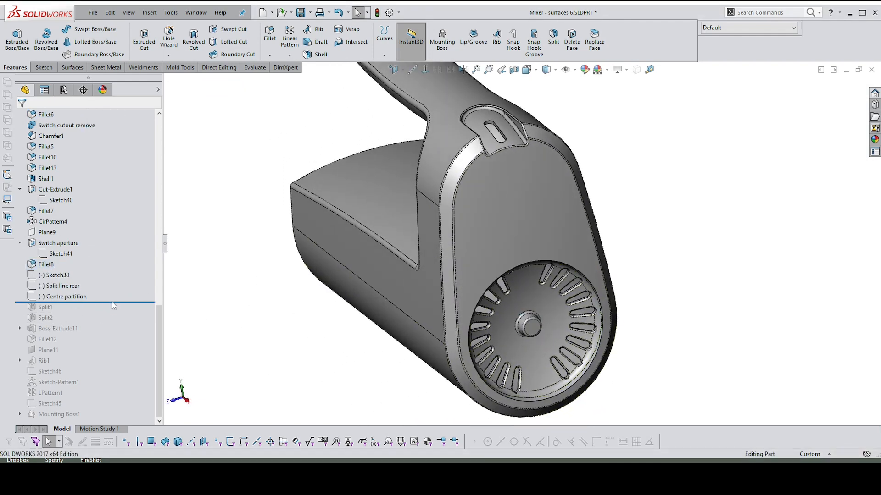
Step: Roll the feature history forward to include Split1 and select the Split line rear sketch to view its dimension from the side
{"action": "left_click_drag", "start_coordinate": [118, 305], "coordinate": [117, 316]}
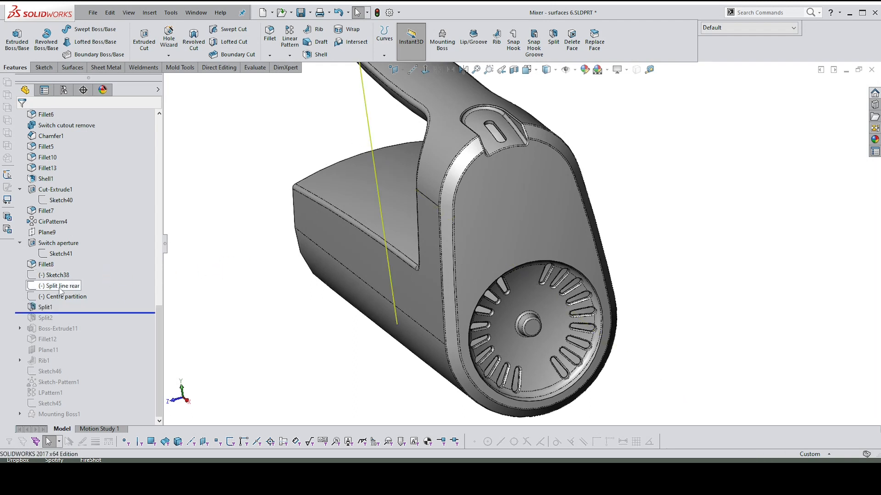
{"action": "left_click", "coordinate": [59, 286]}
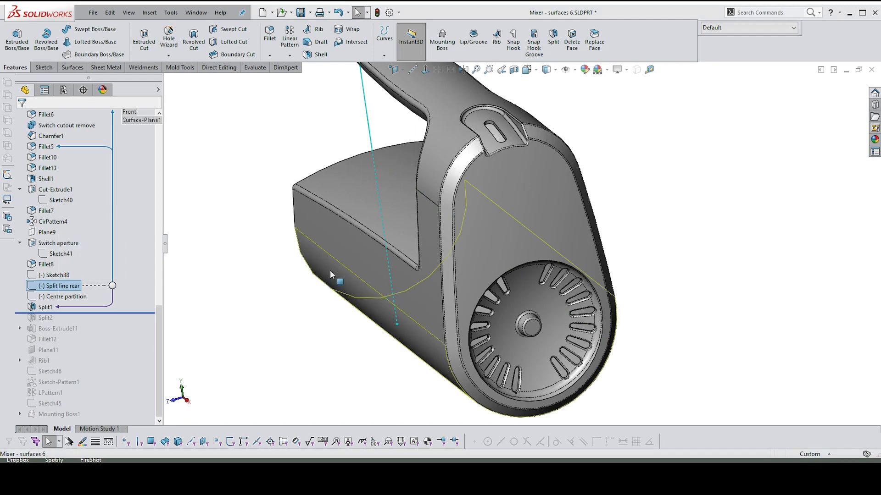
{"action": "scroll", "coordinate": [465, 226], "scroll_direction": "up", "scroll_amount": 2}
{"action": "middle_click_drag", "start_coordinate": [665, 160], "coordinate": [662, 140]}
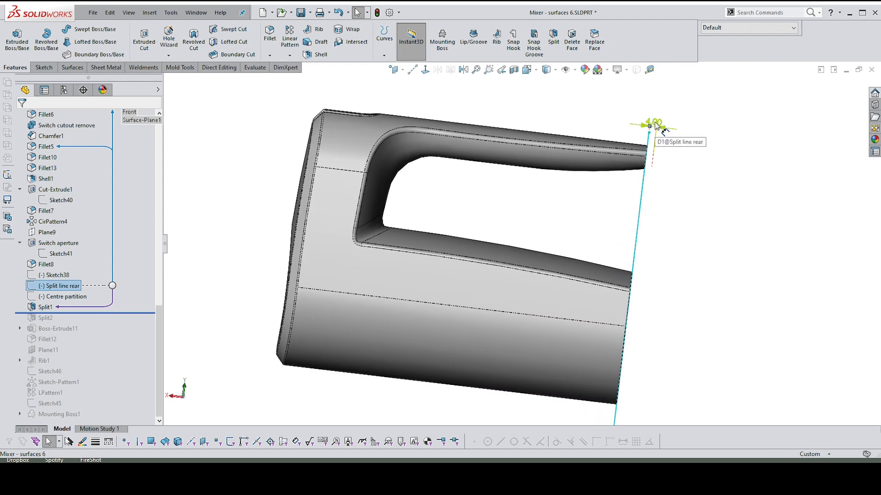
Step: Reverse the direction of the Split line rear sketch's 4 mm dimension
{"action": "double_click", "coordinate": [657, 126]}
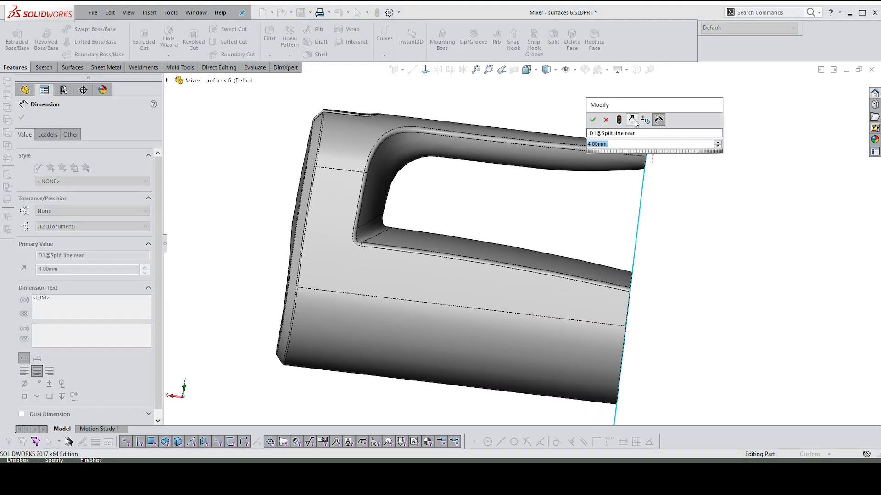
{"action": "left_click", "coordinate": [592, 120]}
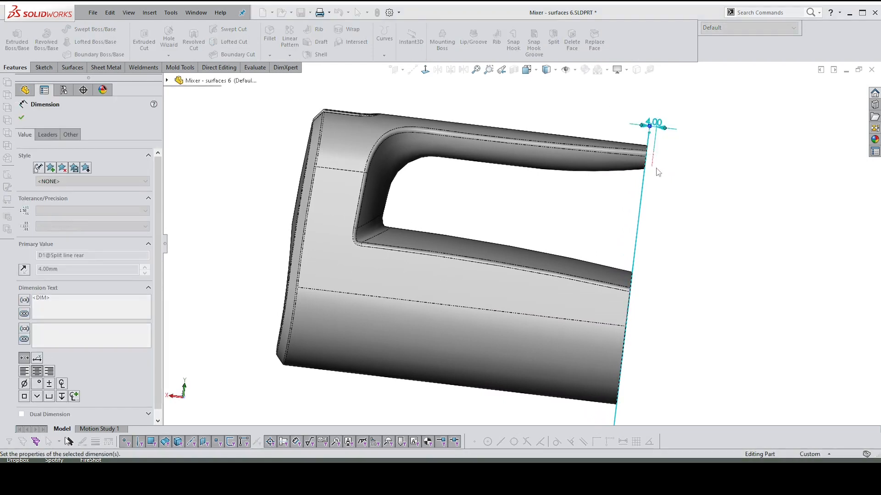
{"action": "left_click", "coordinate": [673, 166]}
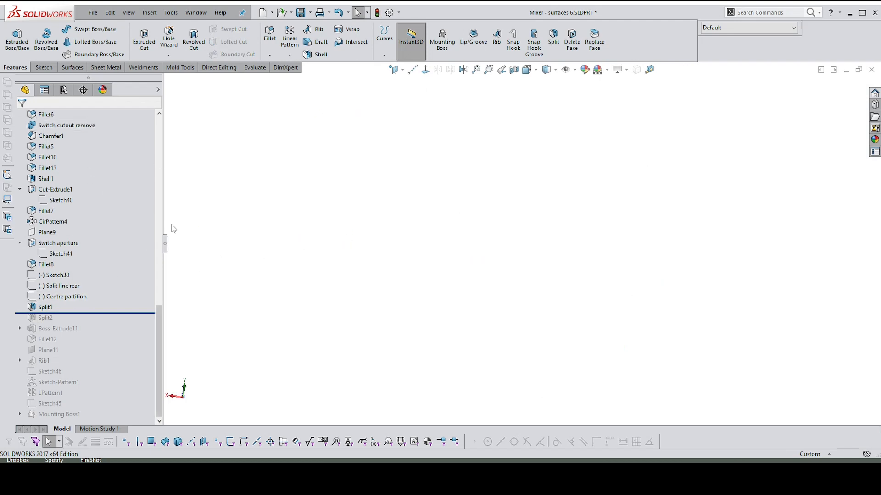
Step: Expand the solid bodies and show the hidden Split1 body
{"action": "left_click_drag", "start_coordinate": [158, 317], "coordinate": [158, 128]}
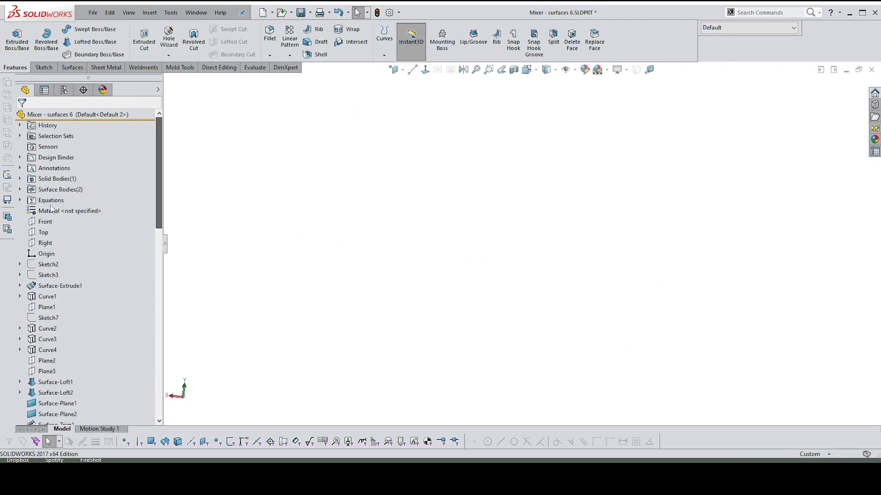
{"action": "left_click", "coordinate": [20, 179]}
{"action": "left_click", "coordinate": [55, 189]}
{"action": "left_click", "coordinate": [108, 158]}
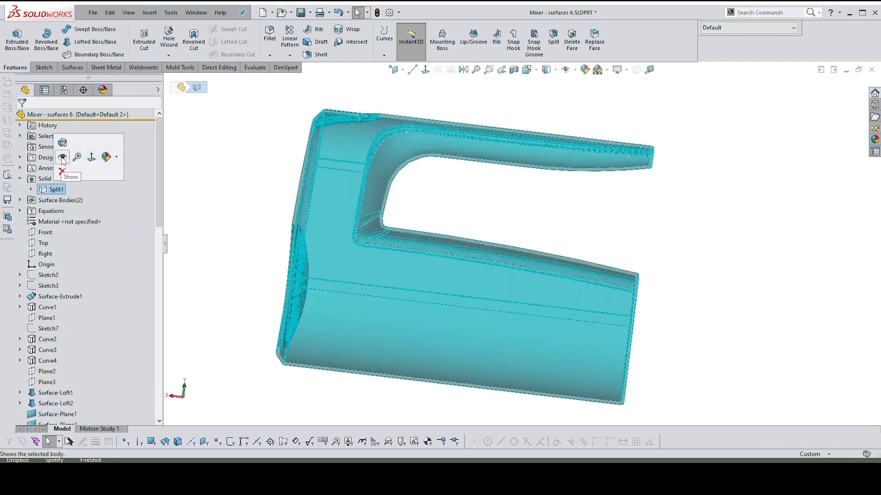
{"action": "left_click", "coordinate": [698, 198]}
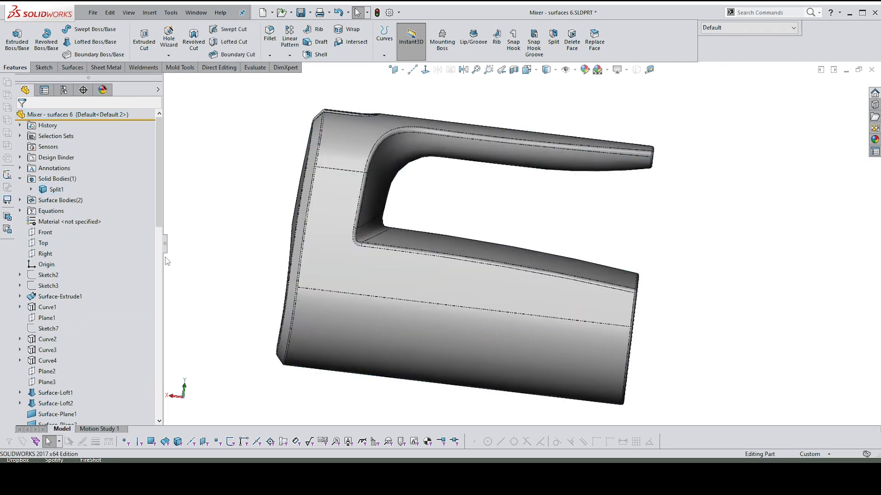
Step: Move the Split line rear back inside the housing's rear end, set its distance to 4 mm and rebuild the part
{"action": "left_click_drag", "start_coordinate": [160, 225], "coordinate": [161, 408]}
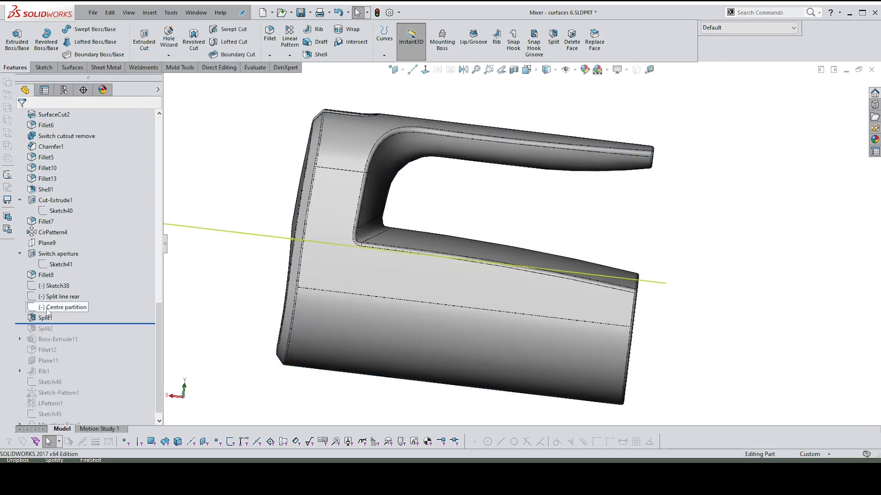
{"action": "left_click", "coordinate": [54, 297]}
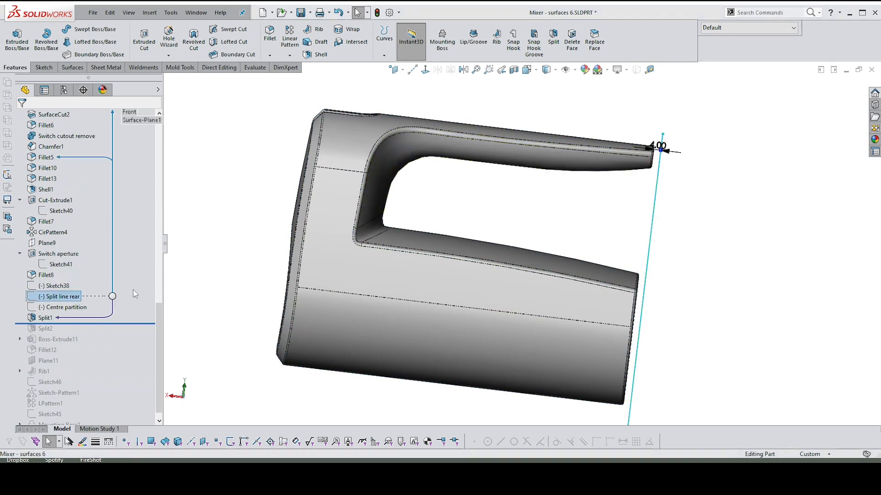
{"action": "left_click_drag", "start_coordinate": [656, 151], "coordinate": [657, 128]}
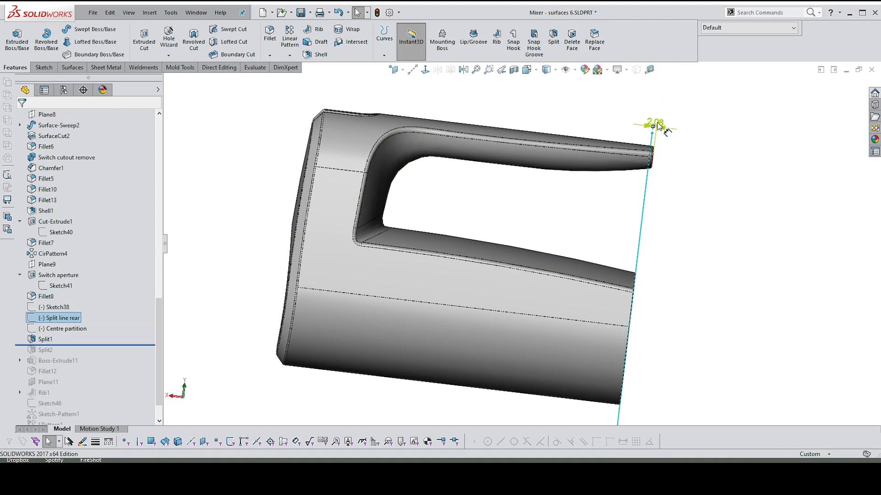
{"action": "double_click", "coordinate": [655, 123]}
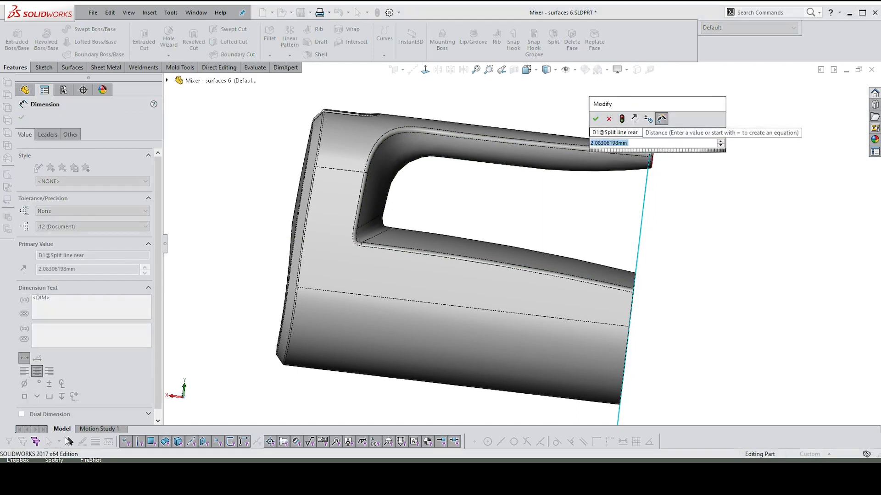
{"action": "type", "text": "4"}
{"action": "key", "text": "Return"}
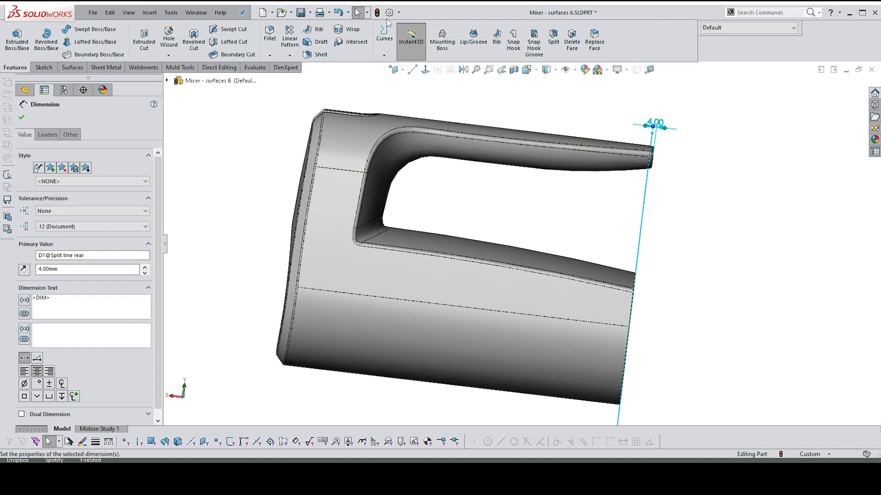
{"action": "left_click", "coordinate": [377, 12]}
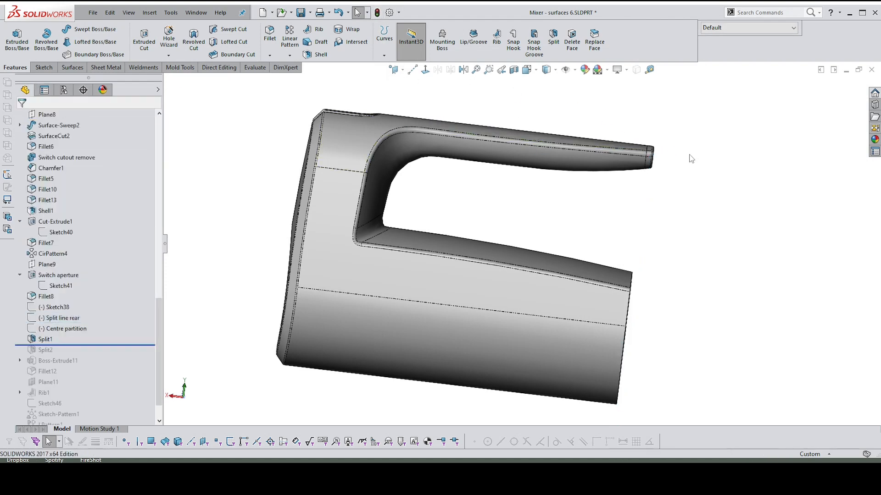
Step: Show the hidden Split1[2] body that closes the open rear end of the main housing
{"action": "scroll", "coordinate": [652, 173], "scroll_direction": "up", "scroll_amount": 1}
{"action": "scroll", "coordinate": [659, 224], "scroll_direction": "down", "scroll_amount": 1}
{"action": "middle_click_drag", "start_coordinate": [659, 224], "coordinate": [543, 221]}
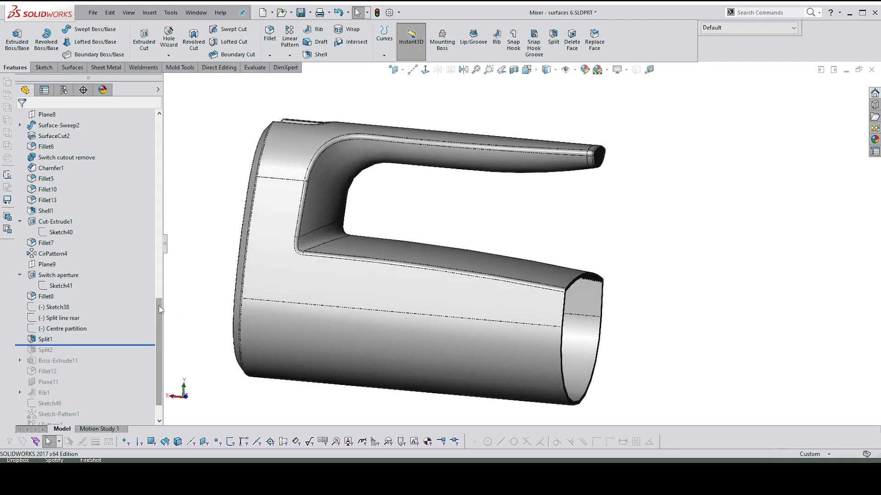
{"action": "left_click_drag", "start_coordinate": [160, 310], "coordinate": [138, 129]}
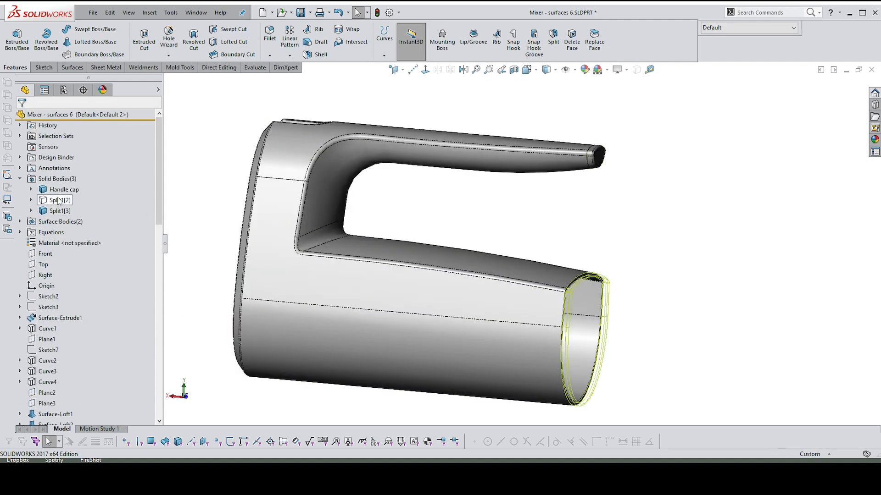
{"action": "left_click", "coordinate": [59, 201]}
{"action": "left_click", "coordinate": [68, 168]}
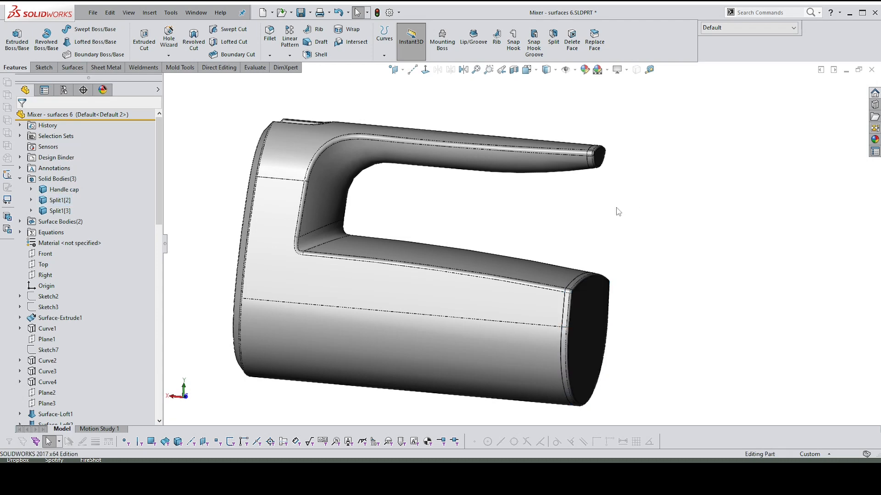
Step: Open the Split1 feature for editing, accepting the Assembly template, and view its trim tool and resulting bodies
{"action": "left_click_drag", "start_coordinate": [160, 222], "coordinate": [166, 411]}
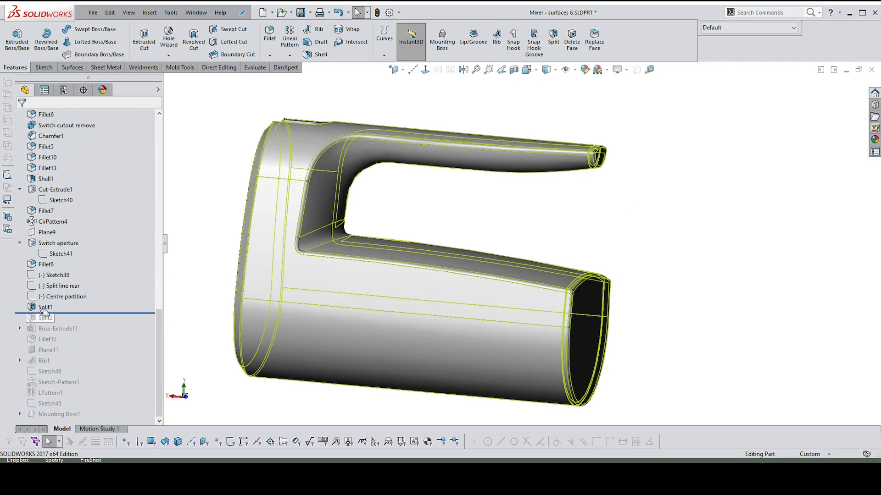
{"action": "left_click", "coordinate": [44, 307]}
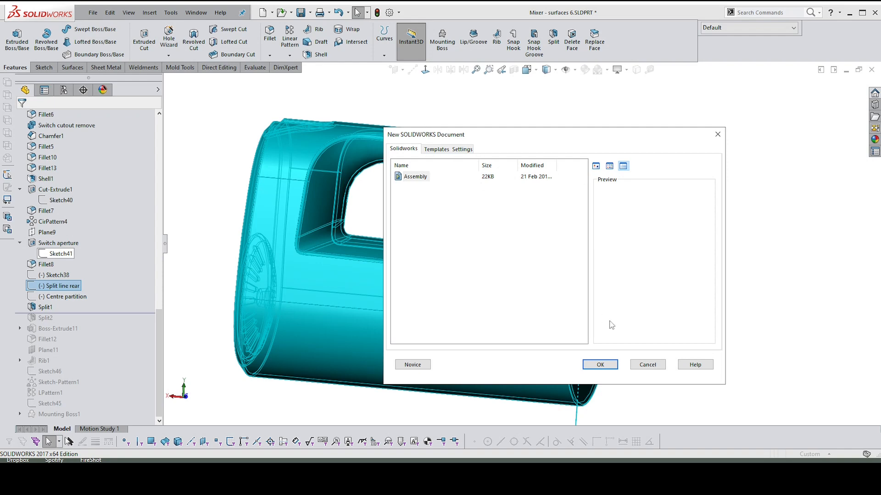
{"action": "left_click", "coordinate": [600, 365]}
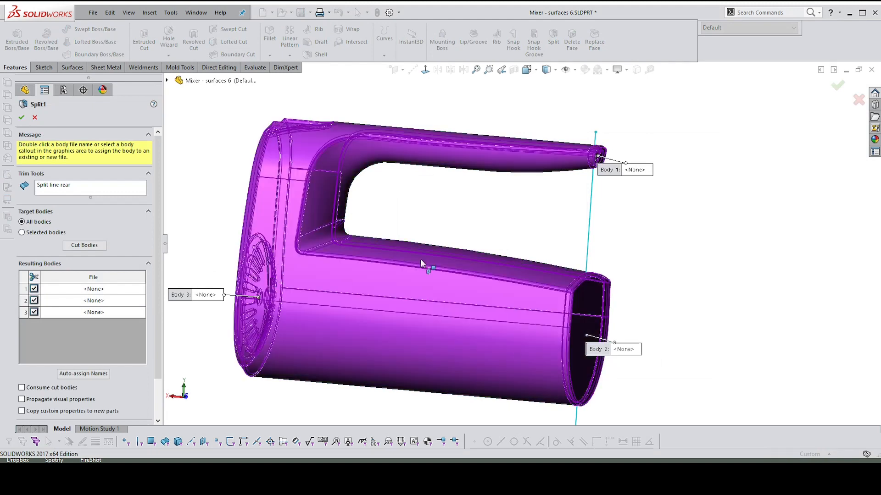
{"action": "scroll", "coordinate": [574, 230], "scroll_direction": "up", "scroll_amount": 2}
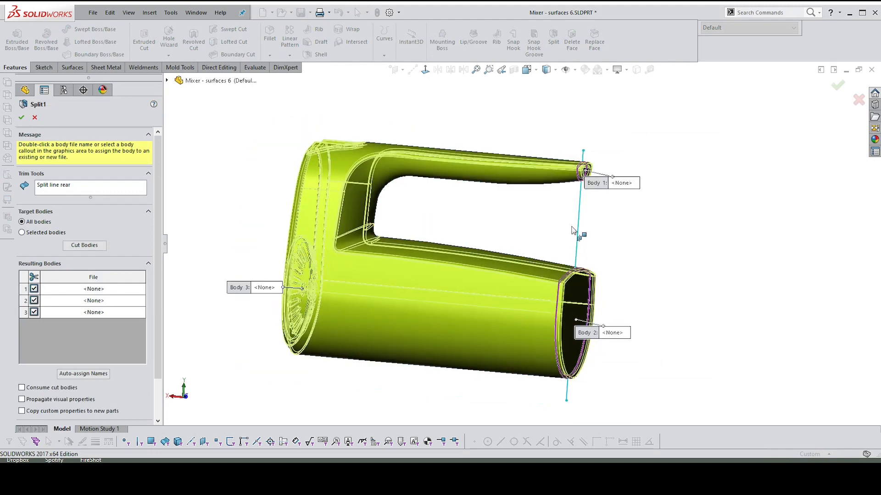
Step: Deselect the resulting bodies of Split1, select all three again and close the feature
{"action": "left_click", "coordinate": [34, 301]}
{"action": "left_click", "coordinate": [34, 313]}
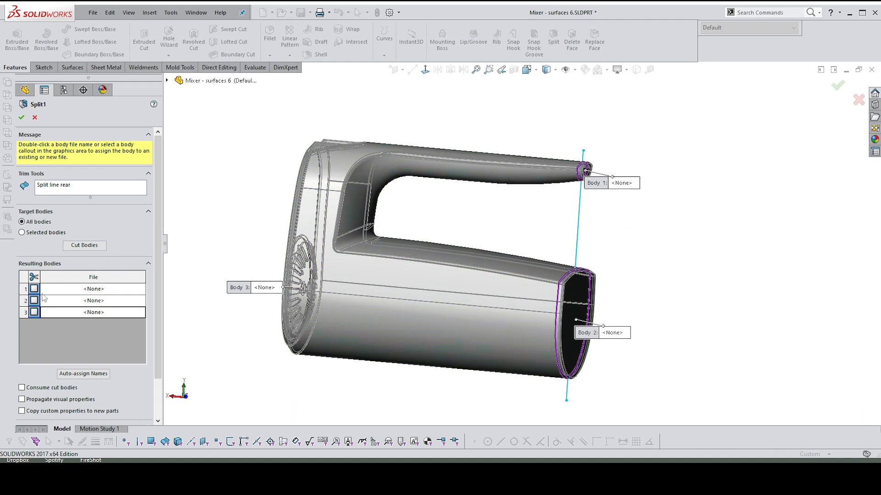
{"action": "left_click", "coordinate": [34, 289]}
{"action": "left_click", "coordinate": [34, 301]}
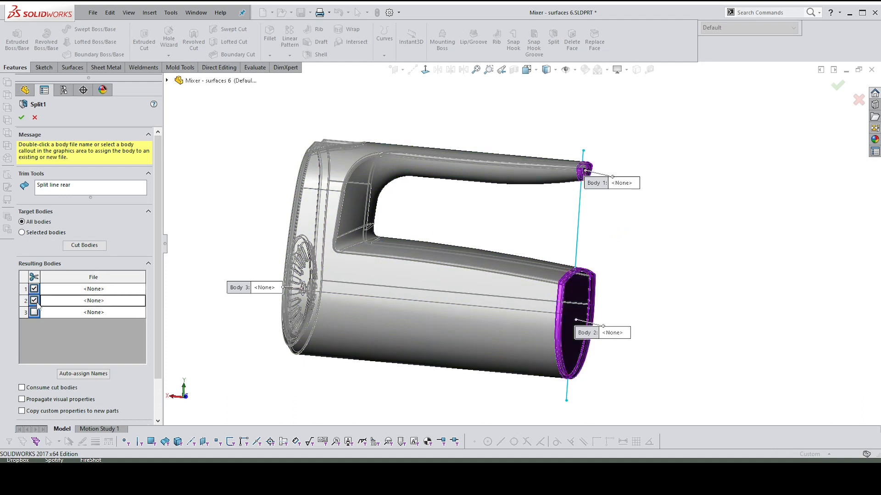
{"action": "left_click", "coordinate": [34, 312]}
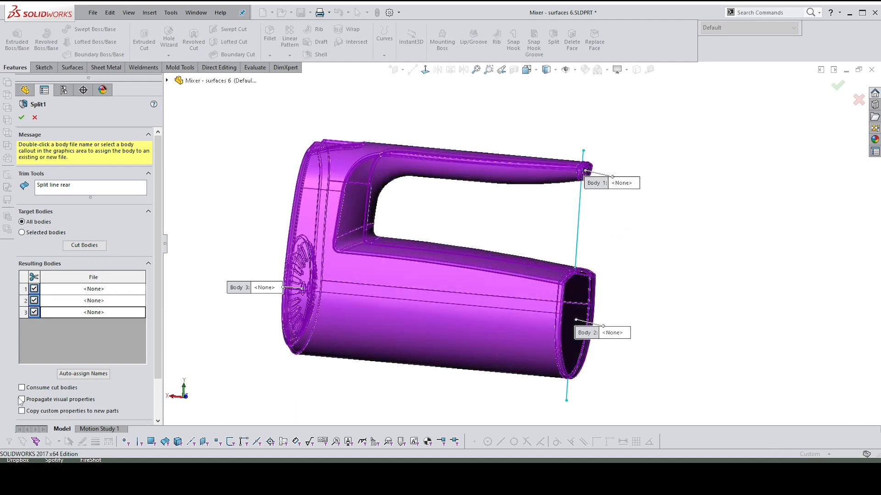
{"action": "left_click", "coordinate": [21, 388]}
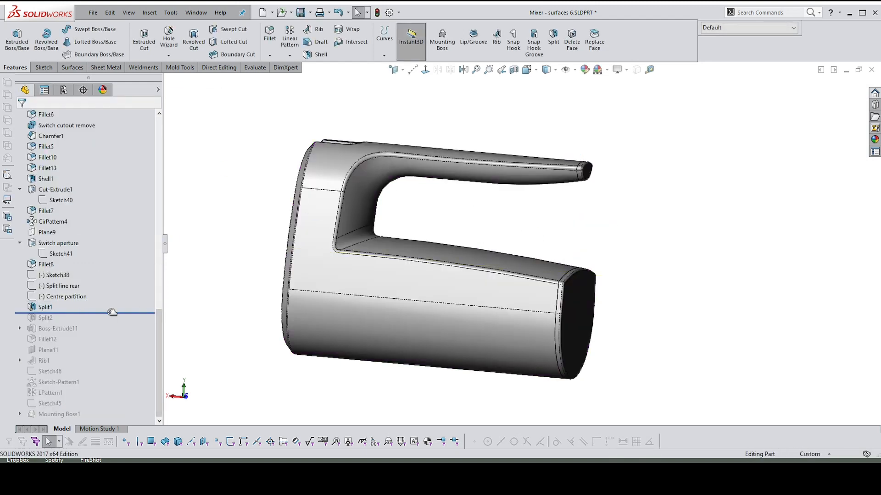
Step: Examine the Centre partition sketch from above and roll the feature history forward to include Split2 and Boss-Extrude11
{"action": "left_click", "coordinate": [65, 297]}
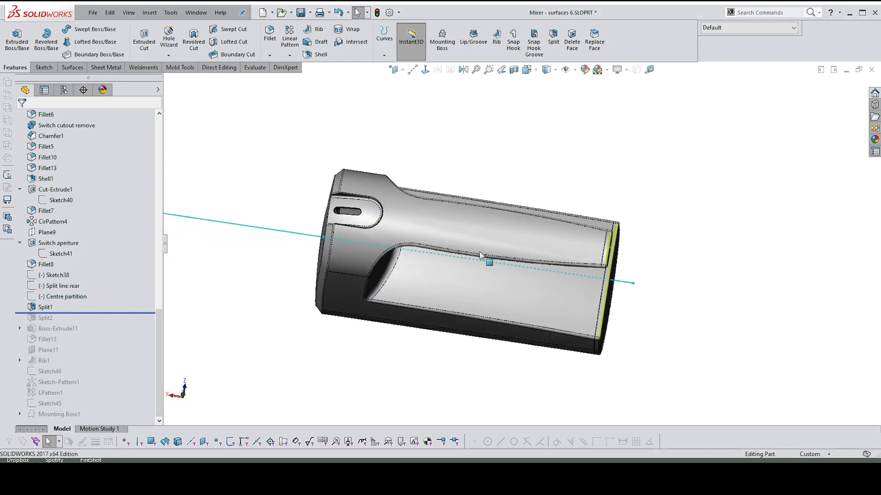
{"action": "left_click", "coordinate": [324, 234]}
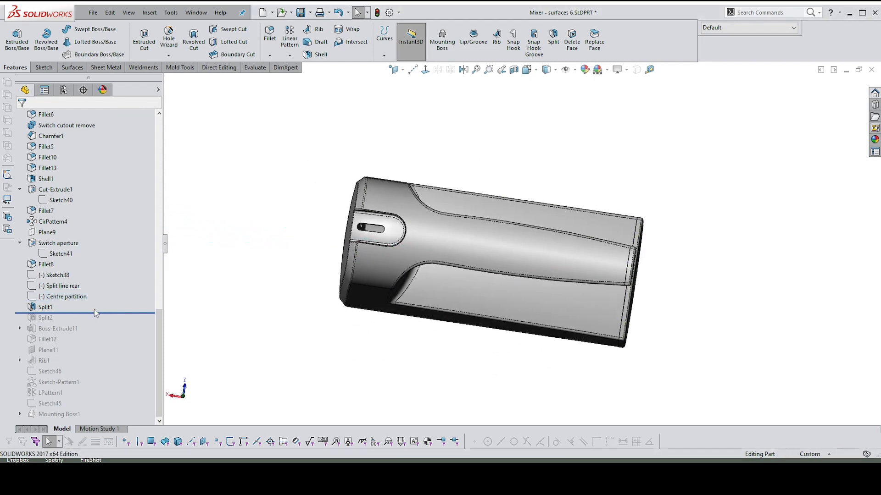
{"action": "left_click_drag", "start_coordinate": [100, 314], "coordinate": [92, 335]}
Step: Open Split2 for editing, toggle its second resulting body off and on to check the casing halves, and accept the feature
{"action": "left_click", "coordinate": [45, 317]}
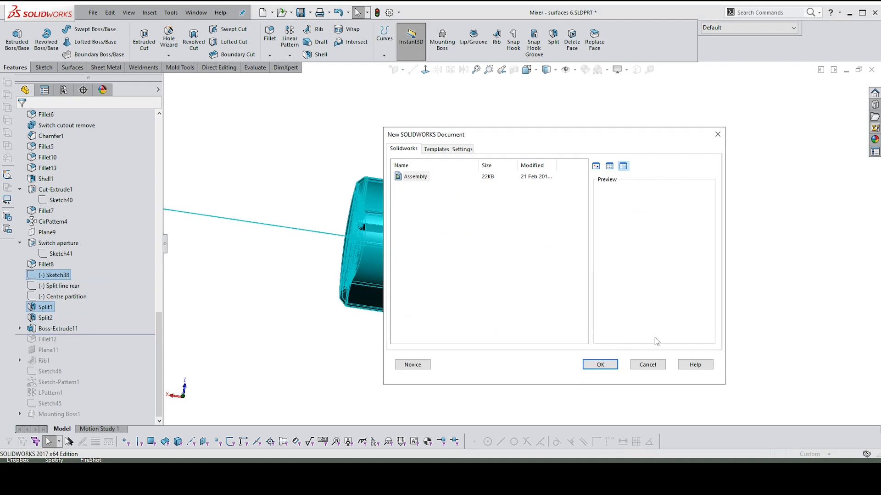
{"action": "left_click", "coordinate": [600, 365]}
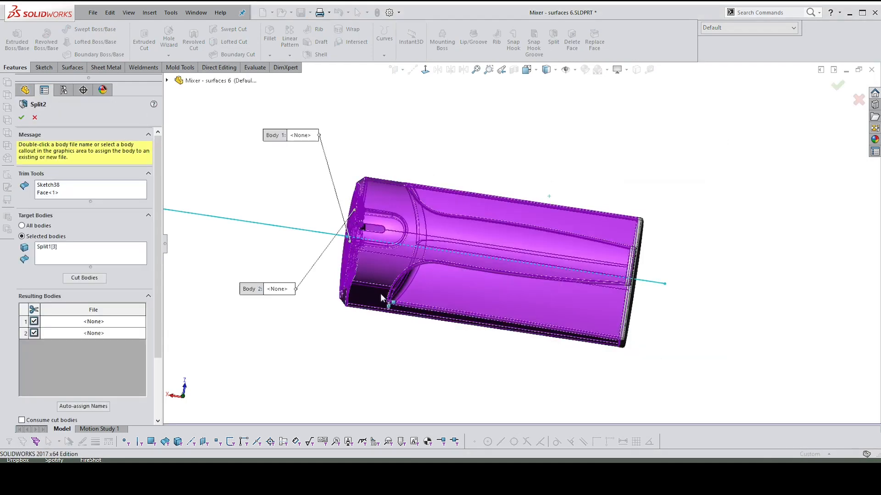
{"action": "left_click", "coordinate": [34, 333]}
{"action": "left_click", "coordinate": [33, 333]}
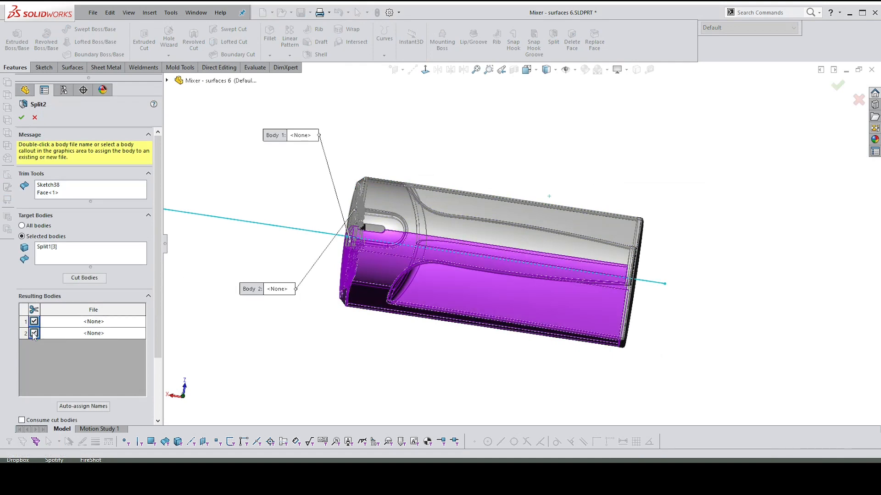
{"action": "left_click", "coordinate": [21, 118]}
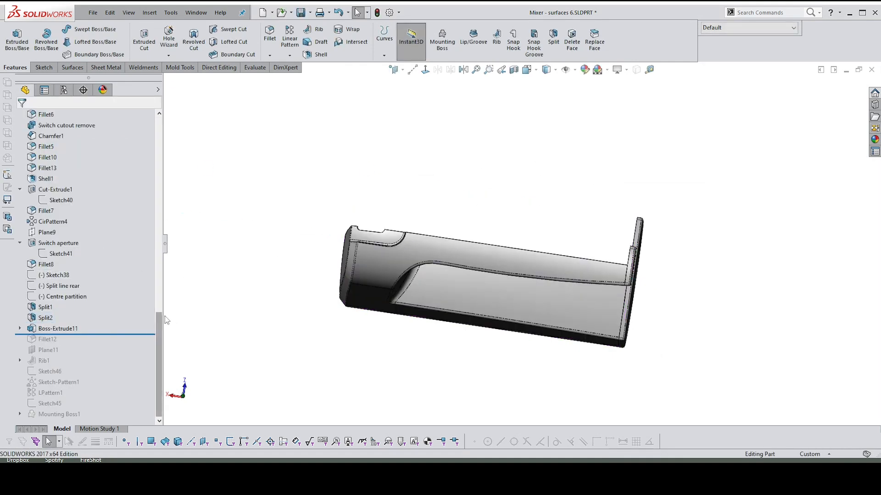
Step: Show the hidden Right casing body and select the Split1[2] body at the housing's rear end
{"action": "left_click_drag", "start_coordinate": [160, 338], "coordinate": [160, 142]}
{"action": "left_click", "coordinate": [65, 222]}
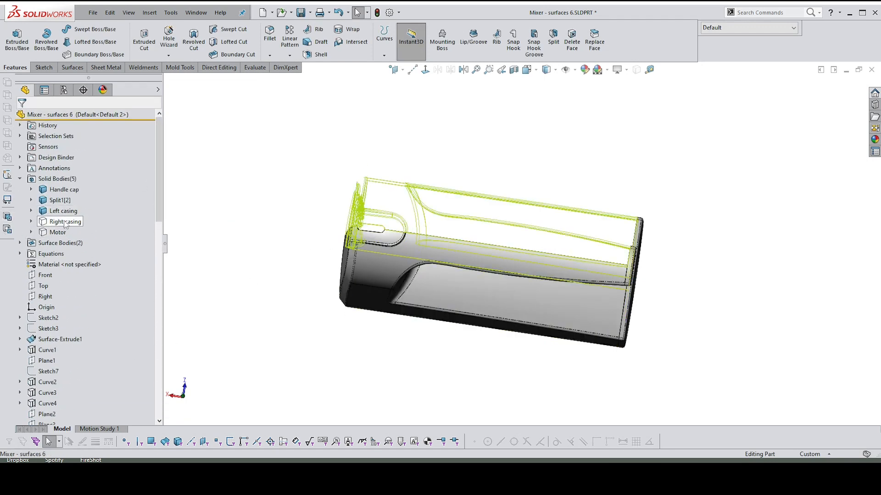
{"action": "left_click", "coordinate": [72, 195]}
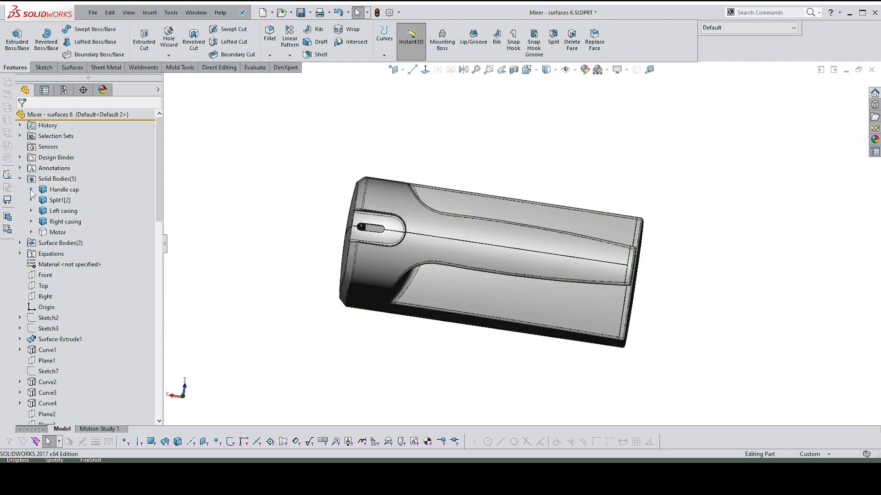
{"action": "left_click", "coordinate": [60, 200]}
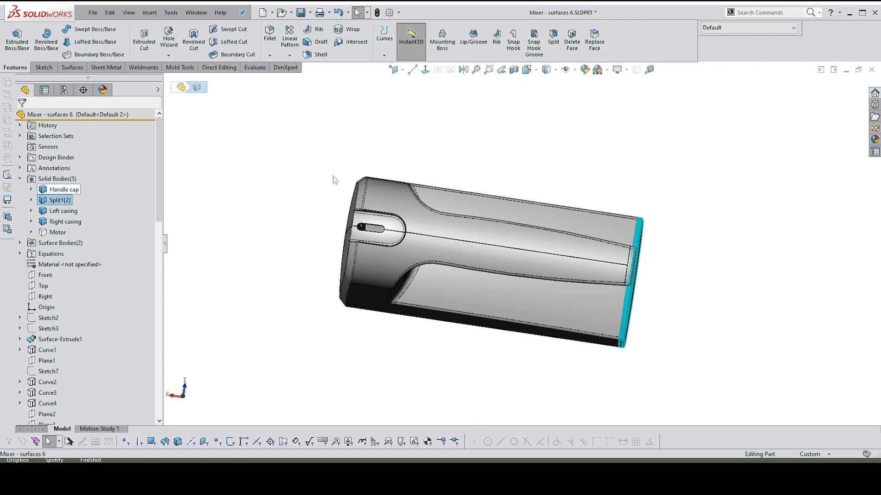
Step: Rename the Split1[2] solid body as Rear cover
{"action": "left_click", "coordinate": [57, 201]}
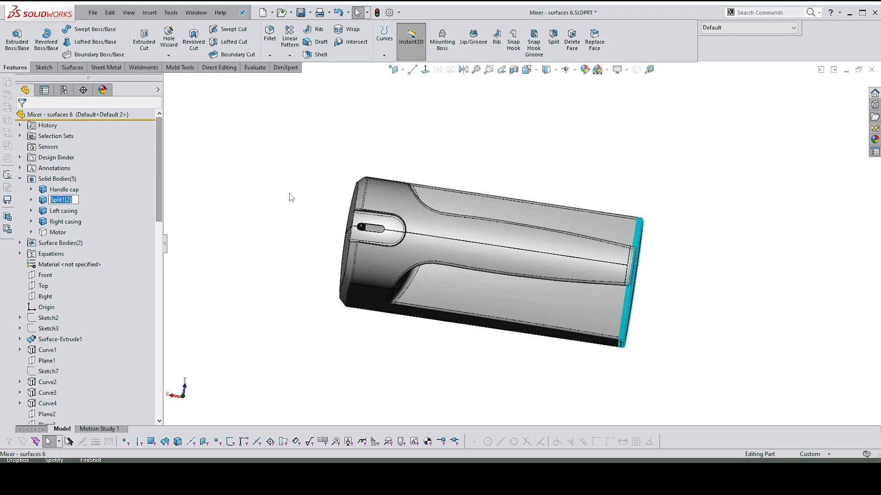
{"action": "type", "text": "Rear cover"}
{"action": "key", "text": "Return"}
{"action": "left_click", "coordinate": [290, 197]}
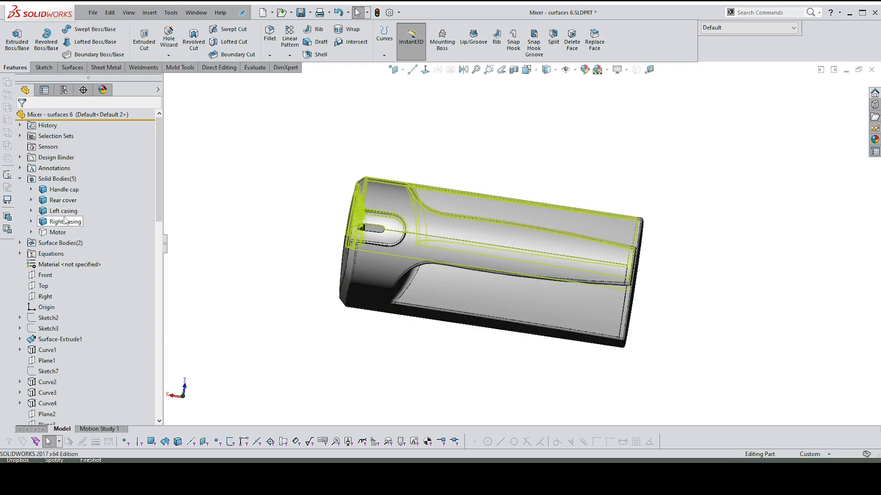
Step: Select Boss-Extrude11 in the feature history and examine its cylinder inside the housing from the side
{"action": "left_click_drag", "start_coordinate": [158, 213], "coordinate": [174, 413]}
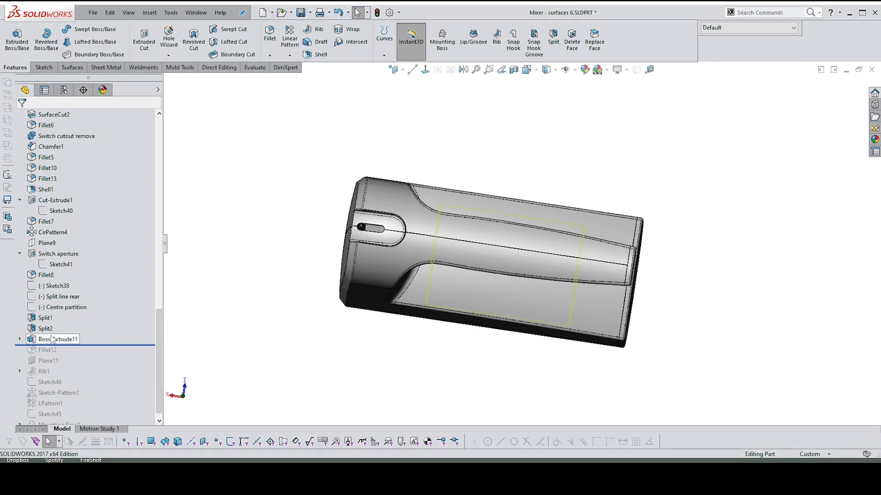
{"action": "left_click", "coordinate": [56, 340]}
{"action": "middle_click_drag", "start_coordinate": [653, 318], "coordinate": [684, 283]}
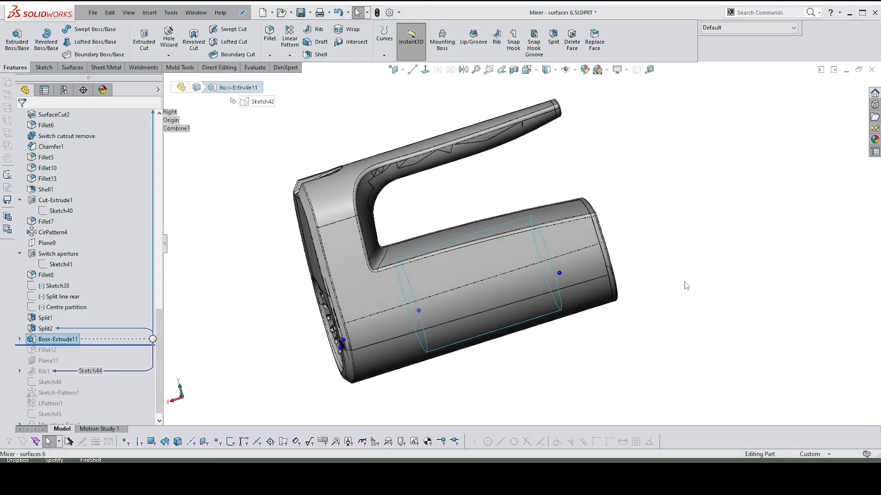
{"action": "left_click", "coordinate": [684, 283]}
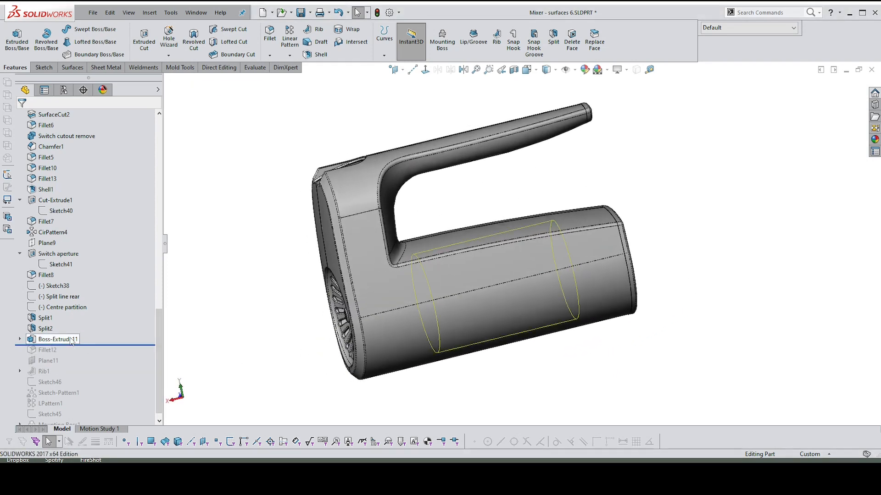
Step: Expand Boss-Extrude11 and open its Sketch42 for editing
{"action": "mouse_move", "coordinate": [71, 341]}
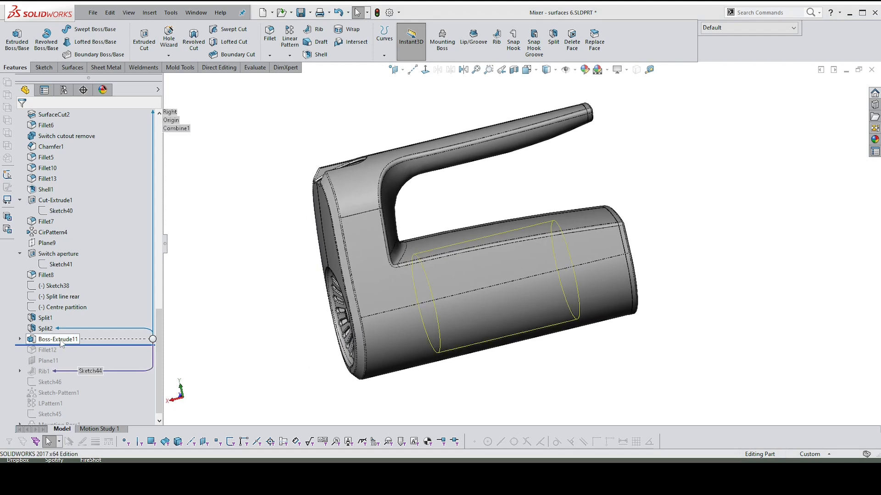
{"action": "right_click", "coordinate": [62, 341]}
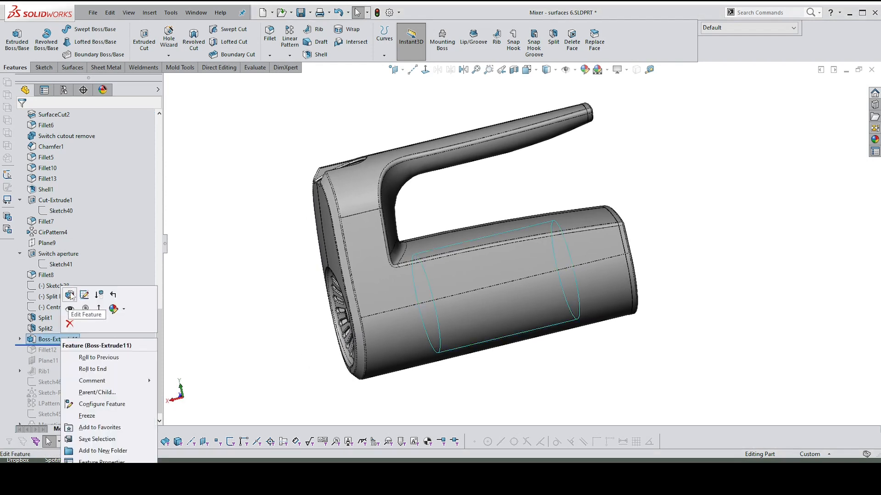
{"action": "left_click", "coordinate": [19, 339]}
{"action": "left_click", "coordinate": [19, 339]}
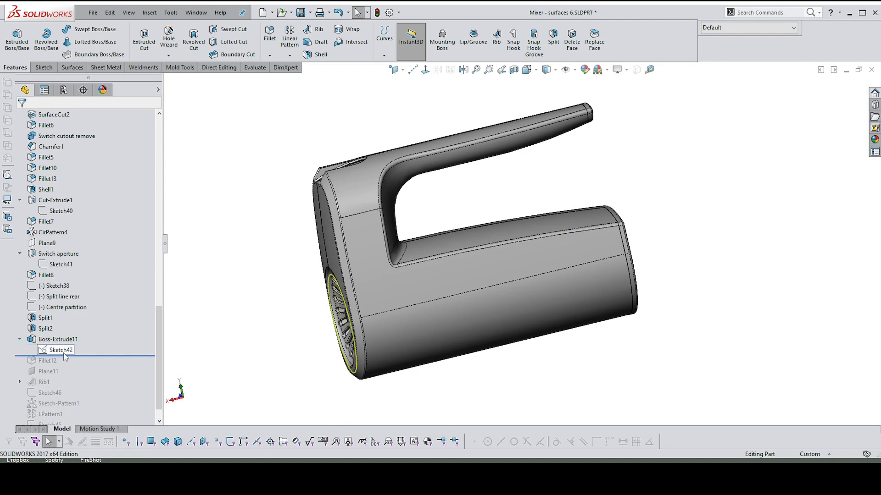
{"action": "left_click", "coordinate": [66, 358]}
{"action": "left_click", "coordinate": [70, 336]}
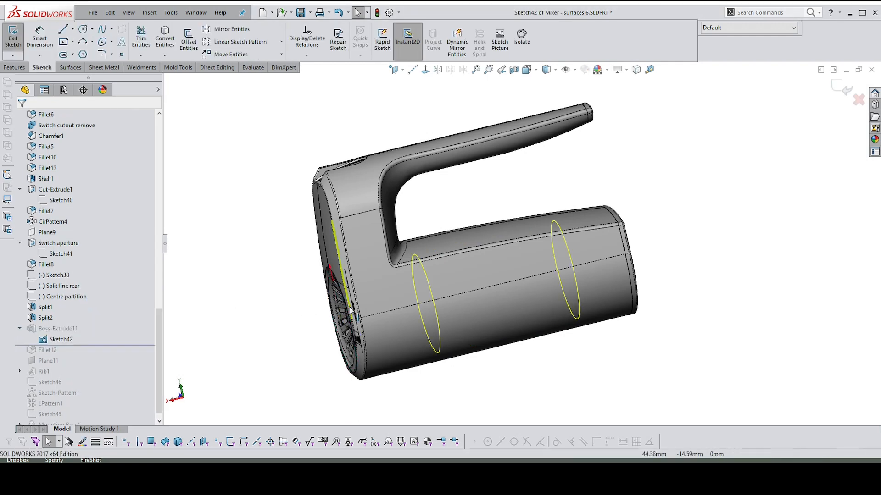
Step: Inspect the circle around the vent in Sketch42, look over the solid bodies list, and exit the sketch
{"action": "middle_click_drag", "start_coordinate": [374, 308], "coordinate": [393, 306]}
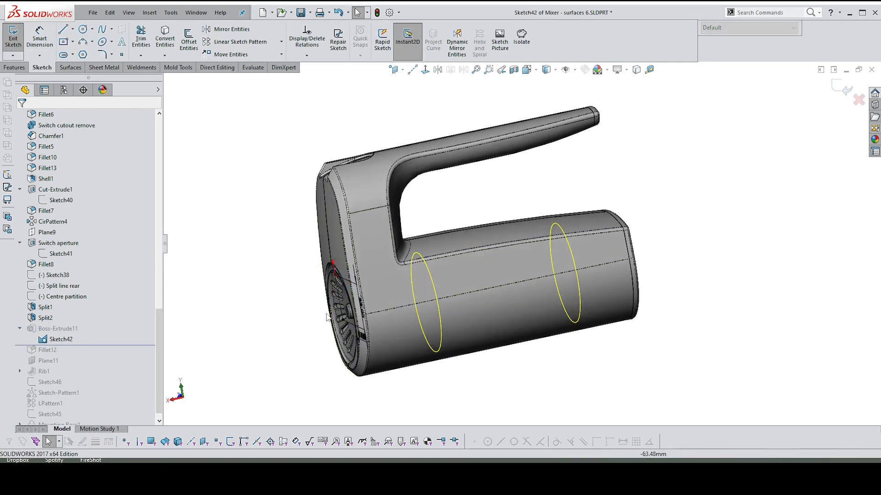
{"action": "left_click", "coordinate": [344, 284]}
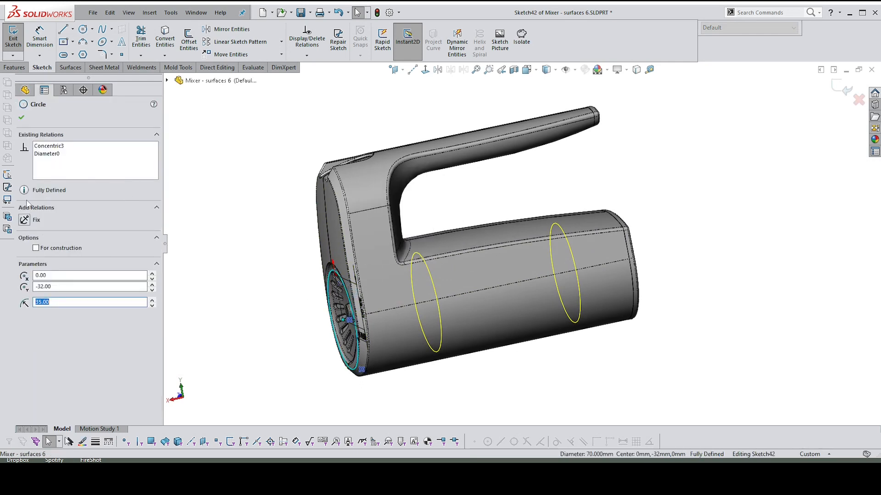
{"action": "left_click", "coordinate": [22, 117]}
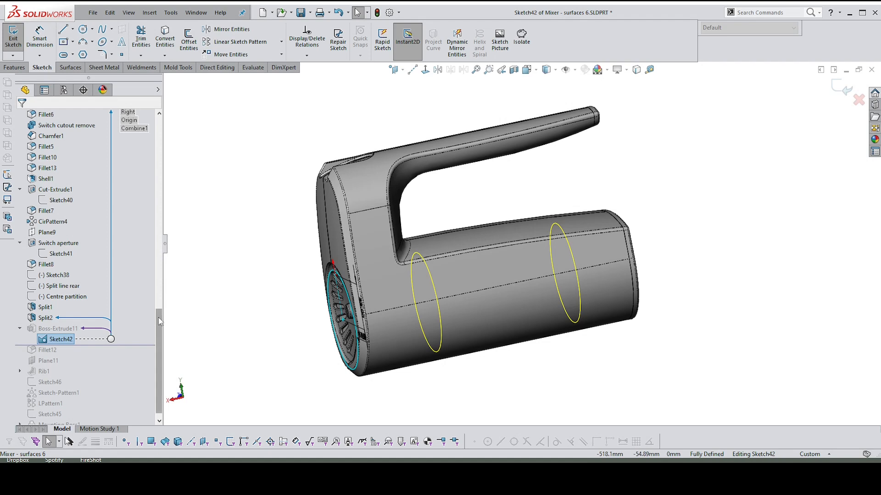
{"action": "left_click_drag", "start_coordinate": [161, 322], "coordinate": [157, 147]}
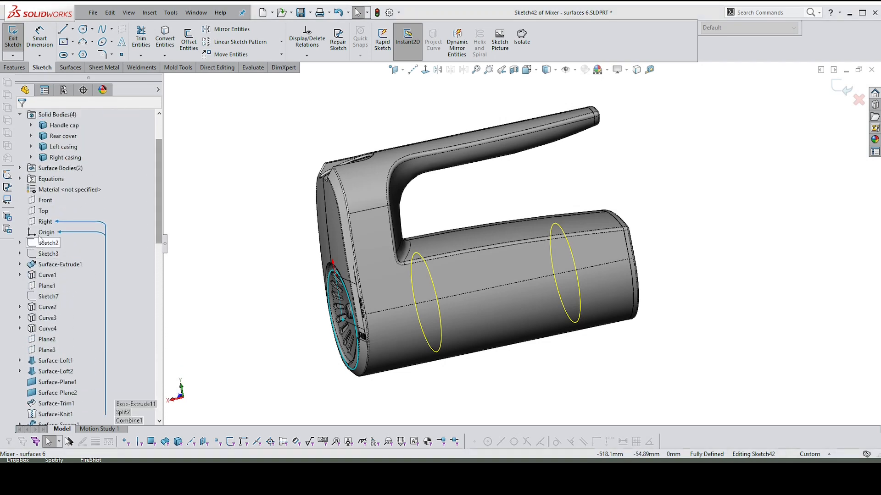
{"action": "left_click_drag", "start_coordinate": [158, 233], "coordinate": [164, 414]}
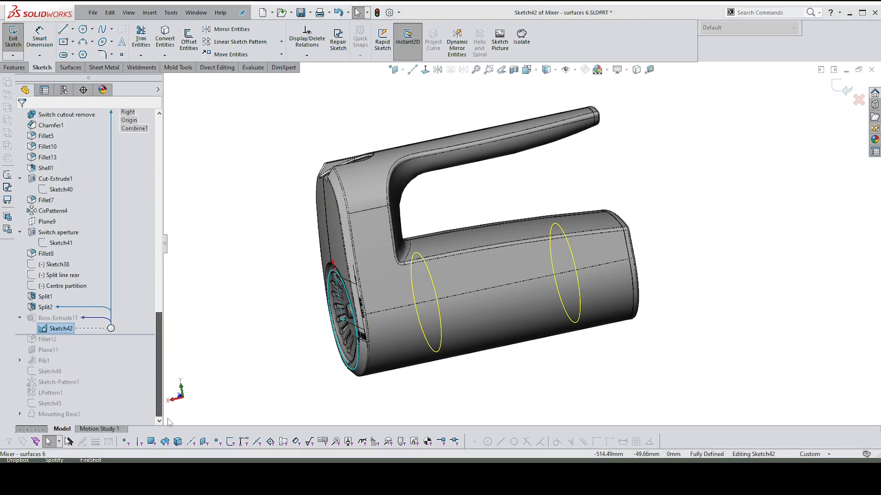
{"action": "double_click", "coordinate": [230, 291]}
Step: Open Boss-Extrude11 for editing, review the start condition options, keep Offset, and accept the feature
{"action": "left_click", "coordinate": [65, 319]}
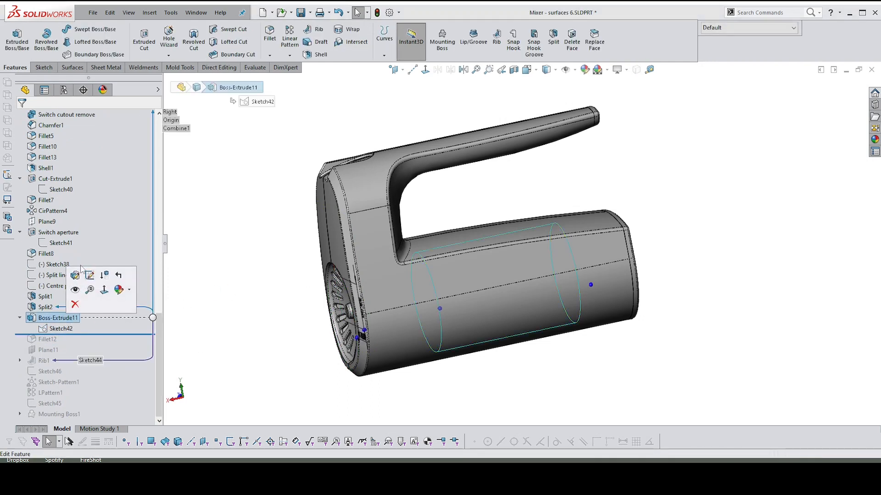
{"action": "left_click", "coordinate": [75, 276]}
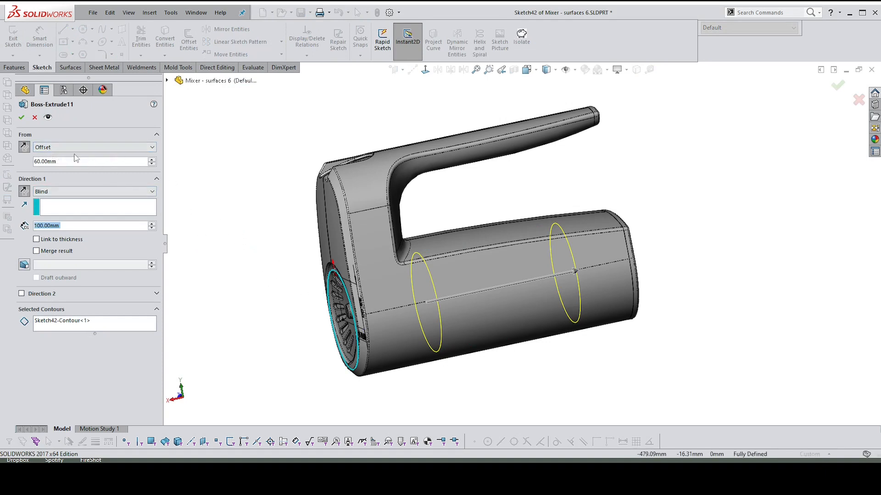
{"action": "left_click", "coordinate": [41, 148]}
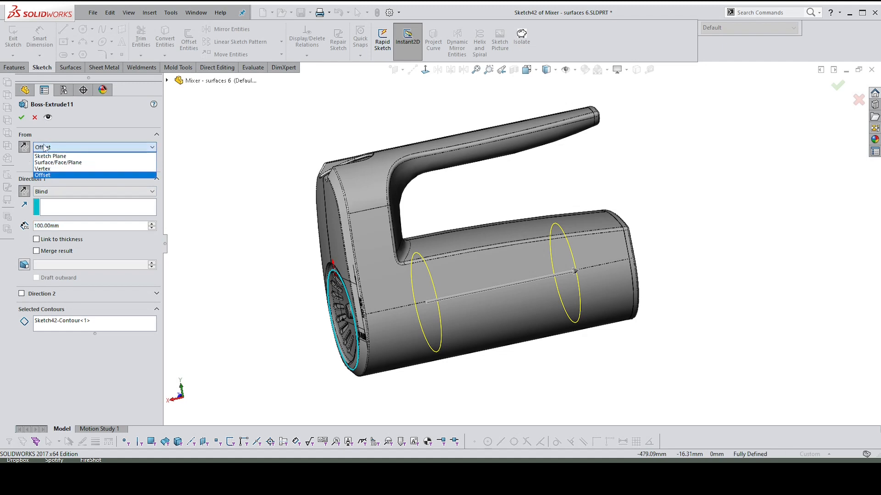
{"action": "left_click", "coordinate": [48, 176]}
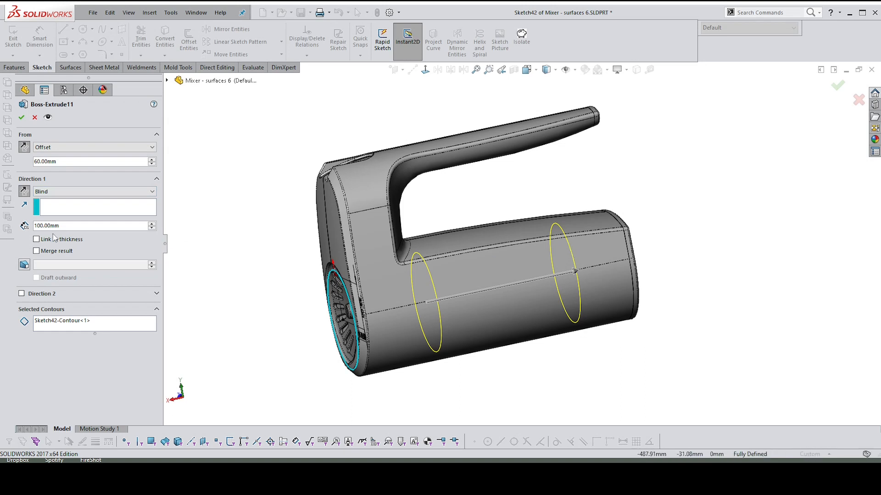
{"action": "left_click", "coordinate": [22, 118]}
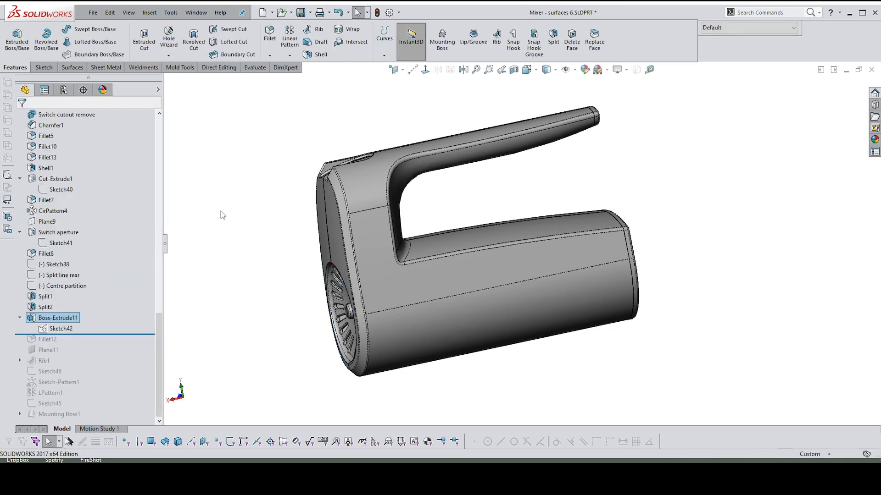
Step: Hide the Left casing body to expose the inside of the housing
{"action": "left_click", "coordinate": [431, 281]}
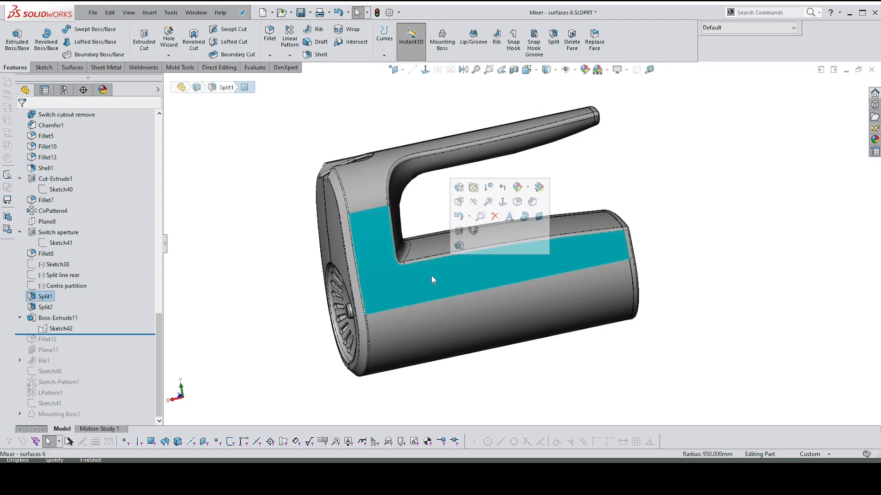
{"action": "right_click", "coordinate": [456, 280]}
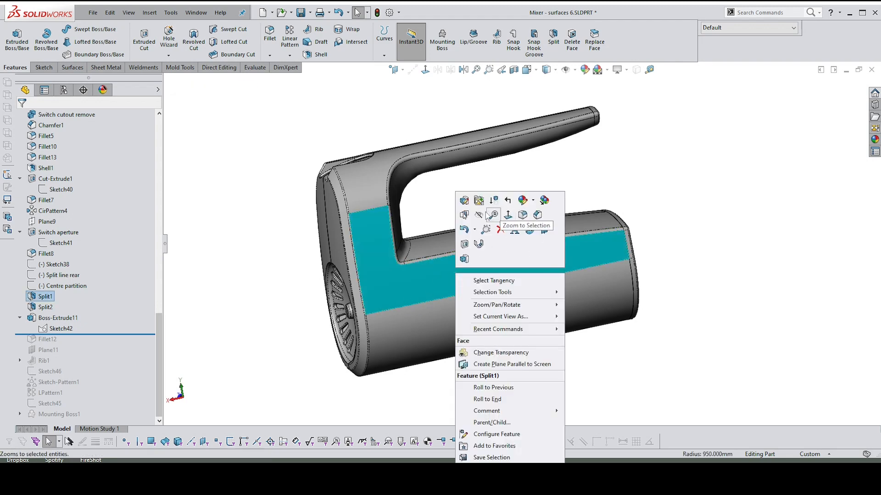
{"action": "left_click", "coordinate": [479, 214]}
{"action": "left_click", "coordinate": [615, 196]}
{"action": "middle_click_drag", "start_coordinate": [665, 232], "coordinate": [684, 235]}
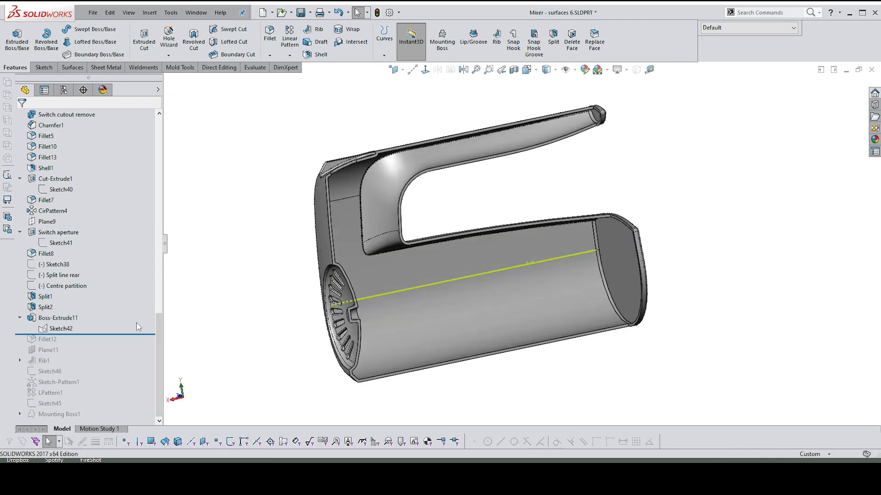
Step: Show the hidden Motor body inside the right casing
{"action": "left_click_drag", "start_coordinate": [161, 326], "coordinate": [160, 131]}
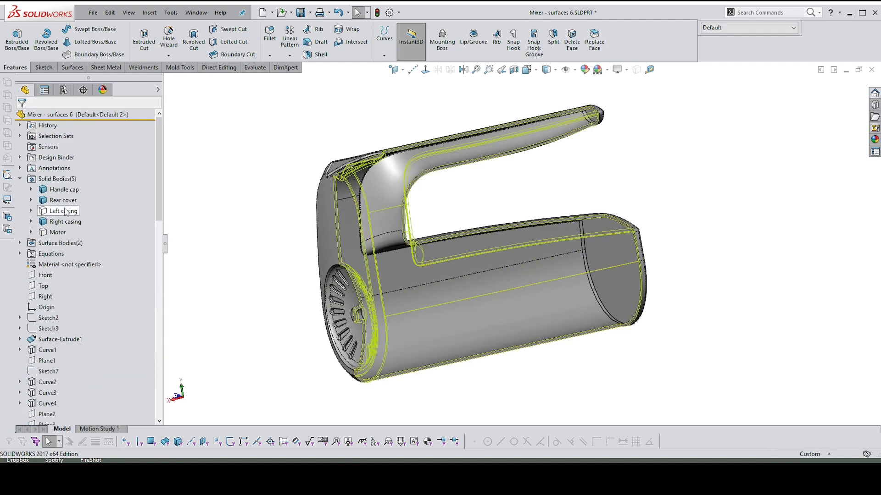
{"action": "left_click", "coordinate": [58, 232]}
{"action": "left_click", "coordinate": [69, 206]}
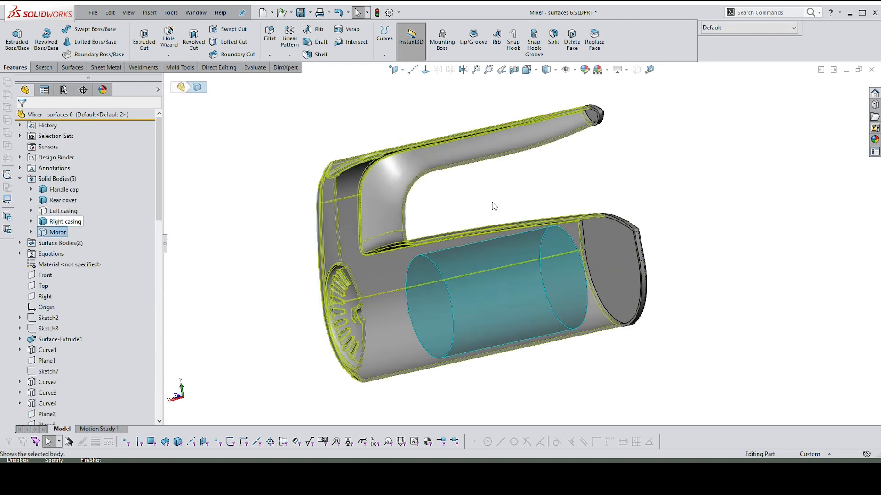
{"action": "left_click", "coordinate": [709, 193]}
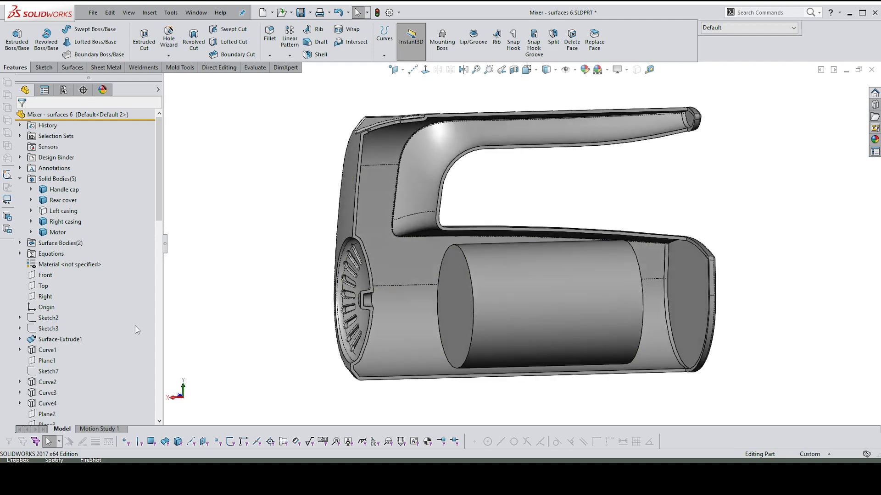
Step: Roll the feature history forward to include Fillet12 and Plane11
{"action": "left_click_drag", "start_coordinate": [156, 213], "coordinate": [154, 414]}
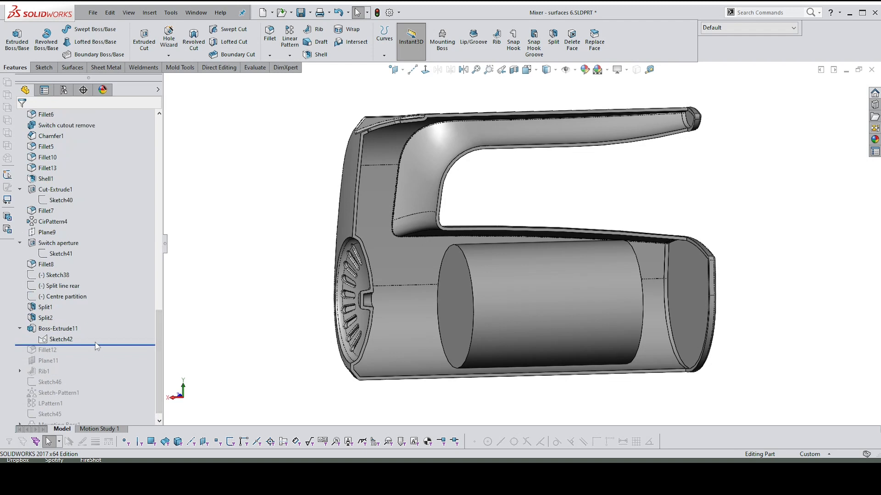
{"action": "left_click_drag", "start_coordinate": [101, 345], "coordinate": [95, 375]}
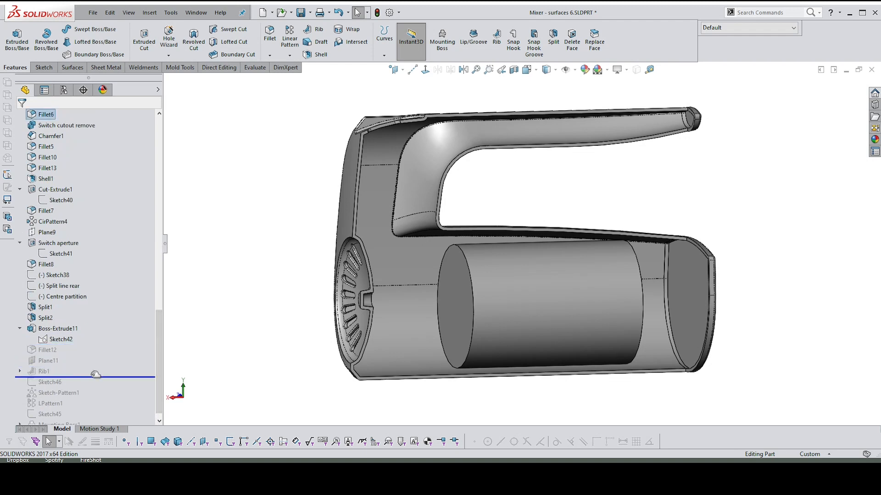
{"action": "left_click_drag", "start_coordinate": [95, 374], "coordinate": [100, 364]}
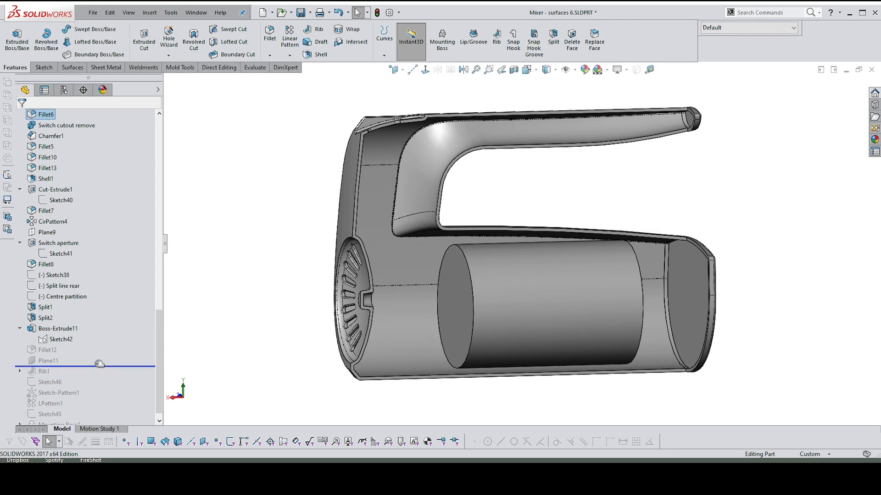
Step: Select Fillet12 and examine its rounded edges inside the casing's front upper corner
{"action": "left_click", "coordinate": [47, 350]}
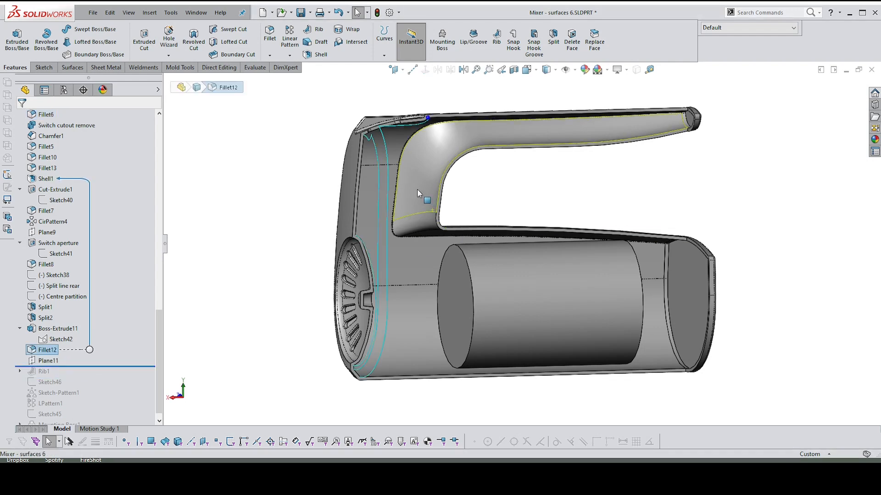
{"action": "middle_click_drag", "start_coordinate": [417, 189], "coordinate": [452, 179]}
{"action": "scroll", "coordinate": [506, 205], "scroll_direction": "down", "scroll_amount": 3}
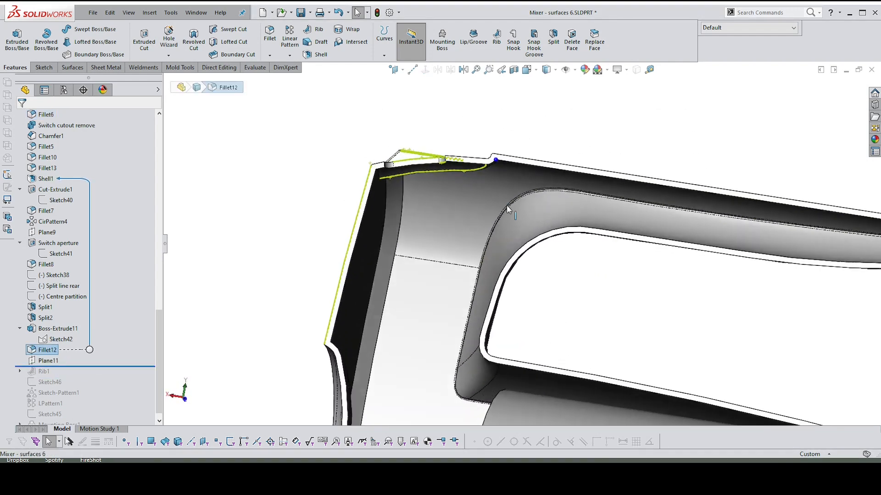
{"action": "middle_click_drag", "start_coordinate": [506, 205], "coordinate": [505, 174]}
{"action": "left_click", "coordinate": [541, 143]}
{"action": "middle_click_drag", "start_coordinate": [541, 142], "coordinate": [506, 154]}
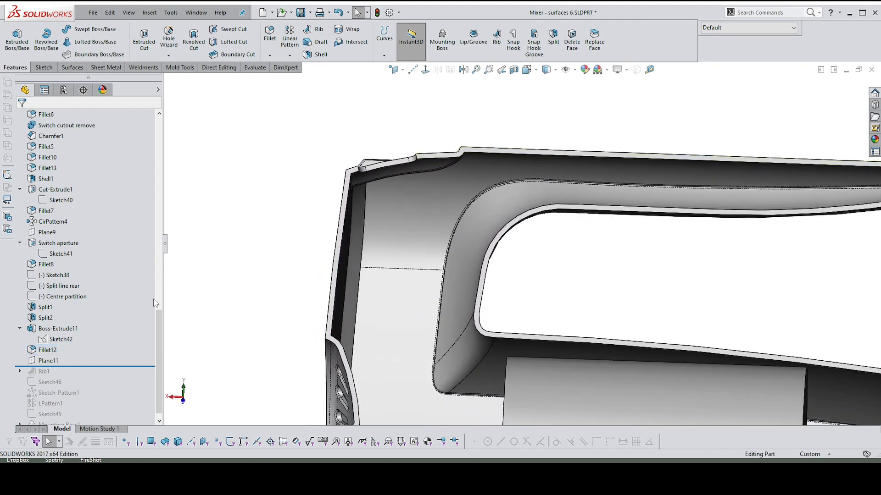
Step: Hide the small end-cap body on the handle and the larger cap body closing the rear of the casing
{"action": "left_click_drag", "start_coordinate": [160, 340], "coordinate": [114, 391]}
{"action": "scroll", "coordinate": [653, 135], "scroll_direction": "up", "scroll_amount": 3}
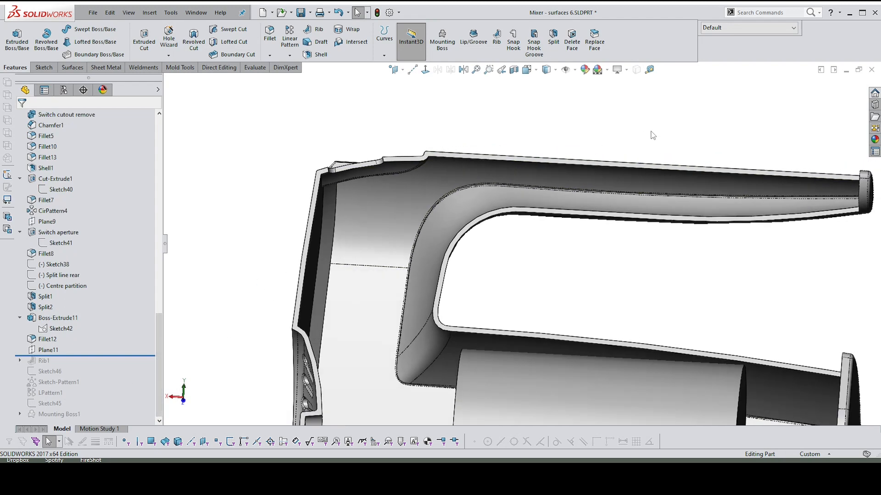
{"action": "middle_click_drag", "start_coordinate": [659, 177], "coordinate": [661, 203]}
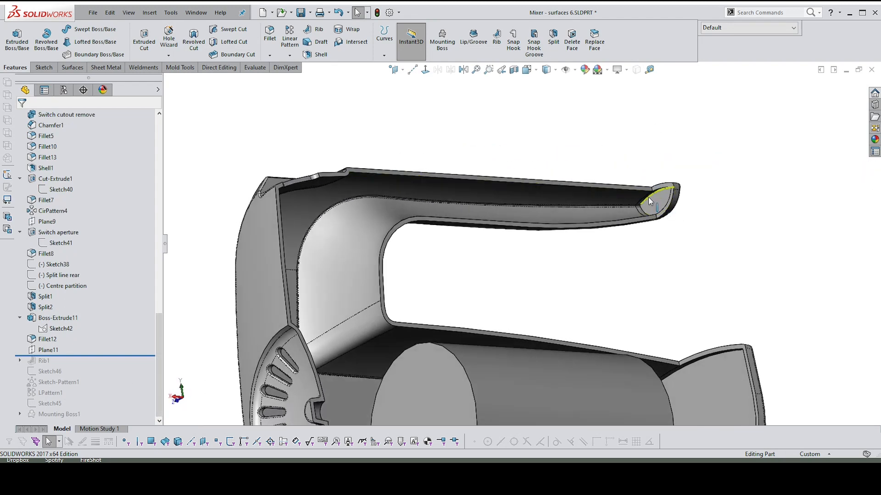
{"action": "left_click", "coordinate": [656, 202]}
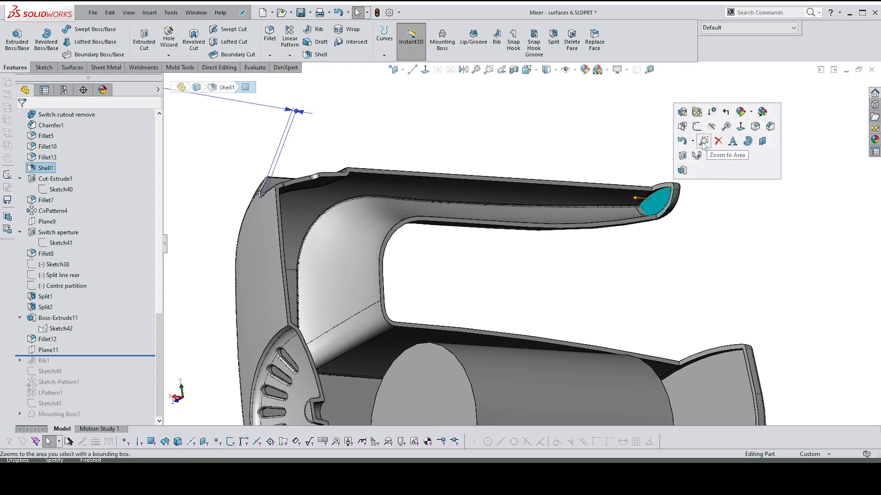
{"action": "left_click", "coordinate": [720, 383]}
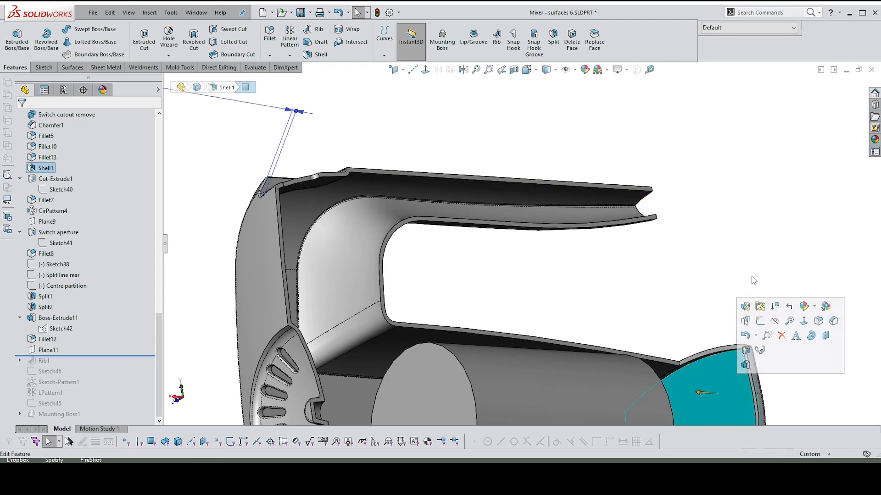
{"action": "left_click", "coordinate": [775, 322]}
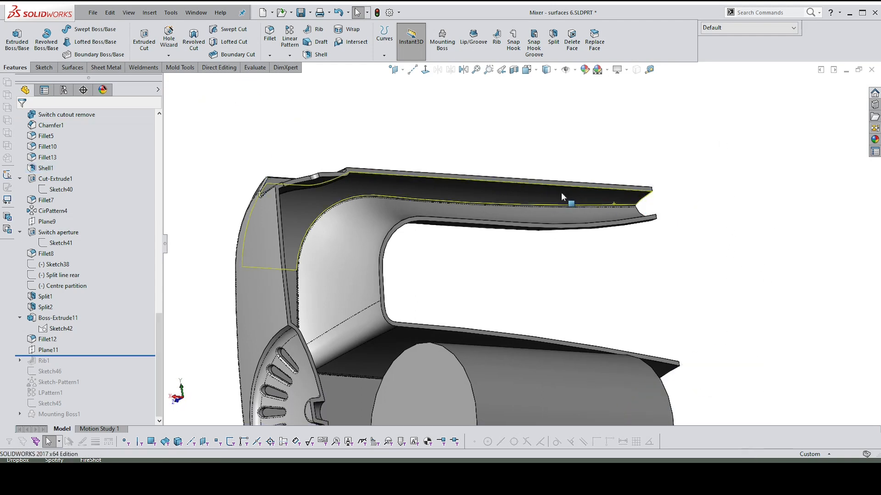
Step: Begin a Lip/Groove feature and assign the Right casing as the groove body
{"action": "middle_click_drag", "start_coordinate": [559, 185], "coordinate": [627, 180]}
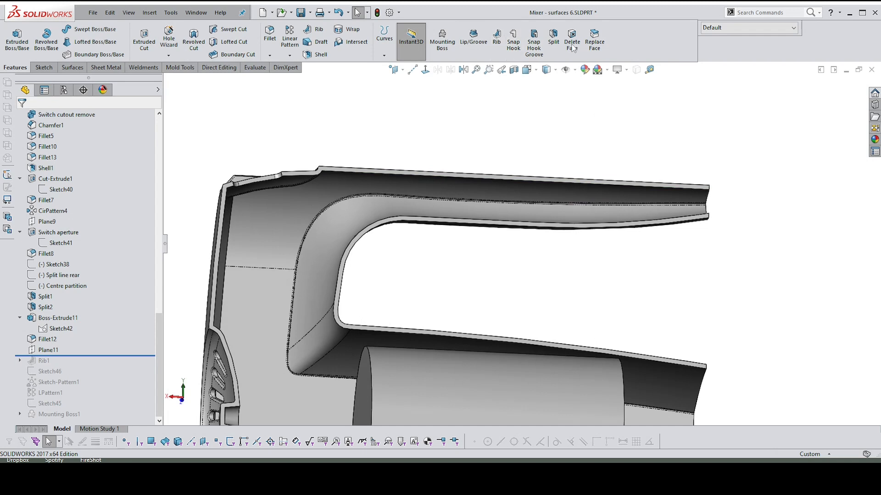
{"action": "left_click", "coordinate": [471, 50]}
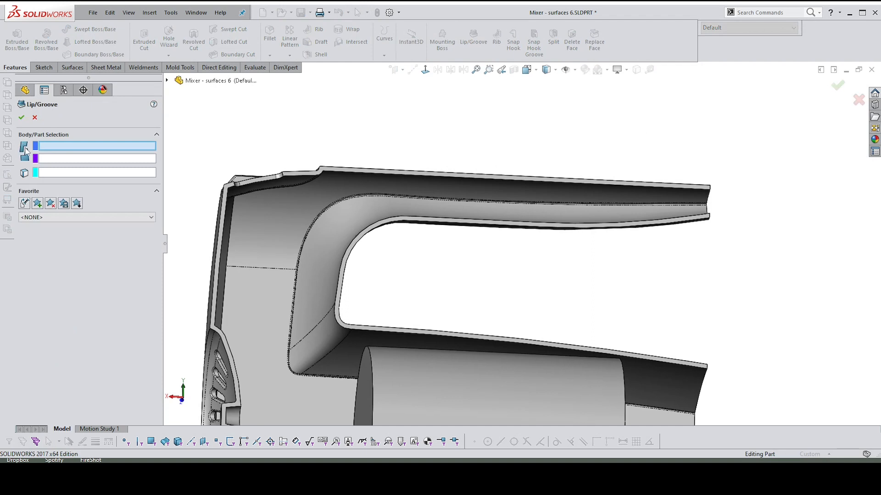
{"action": "left_click", "coordinate": [51, 160]}
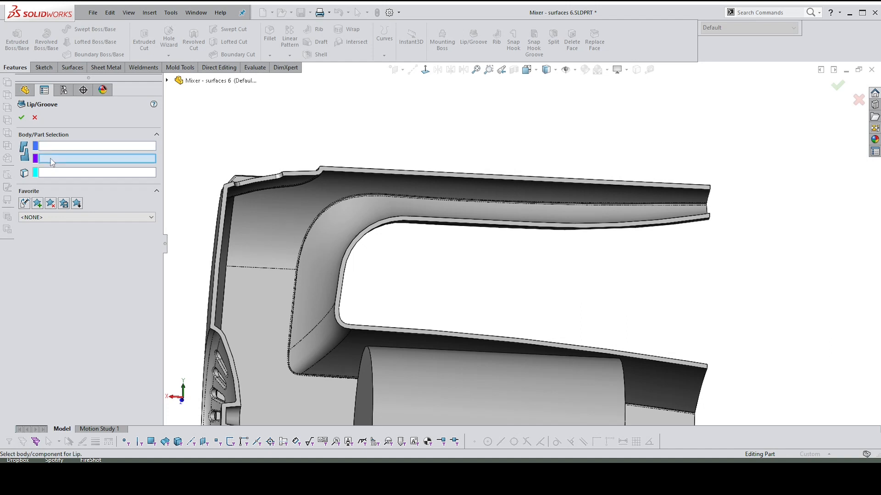
{"action": "left_click", "coordinate": [44, 147]}
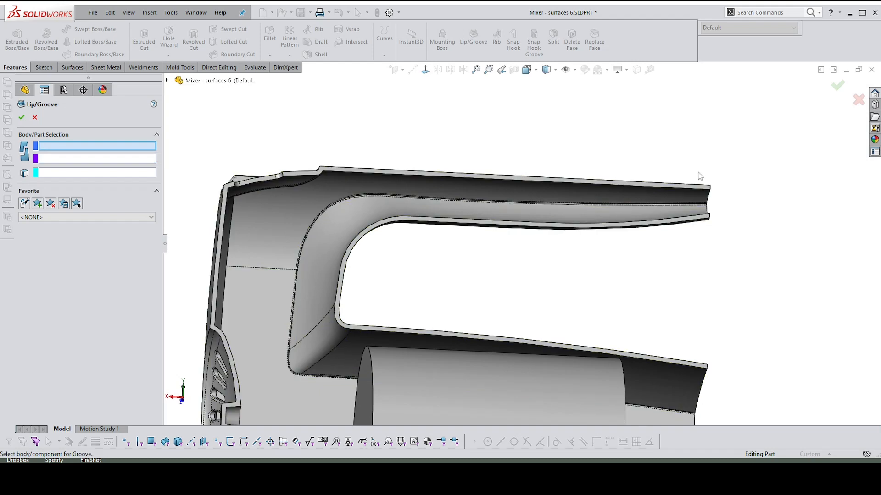
{"action": "left_click", "coordinate": [399, 209]}
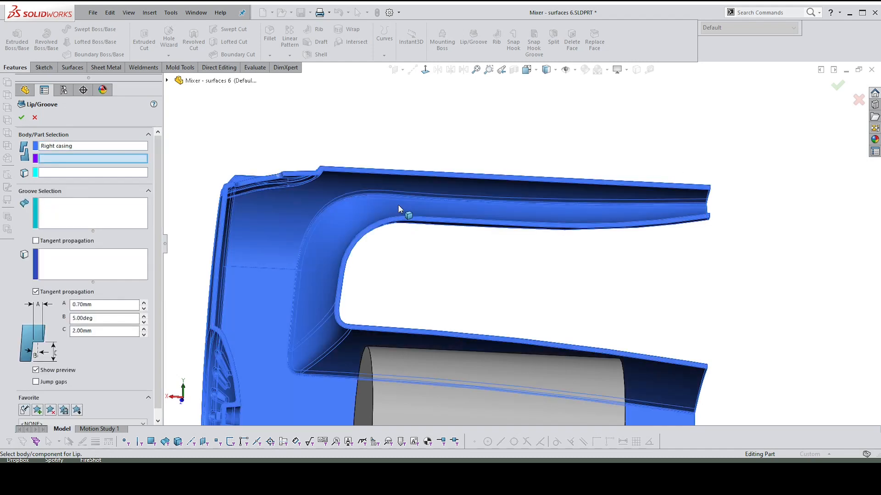
Step: Use the Front plane to define the direction of the groove
{"action": "left_click", "coordinate": [48, 174]}
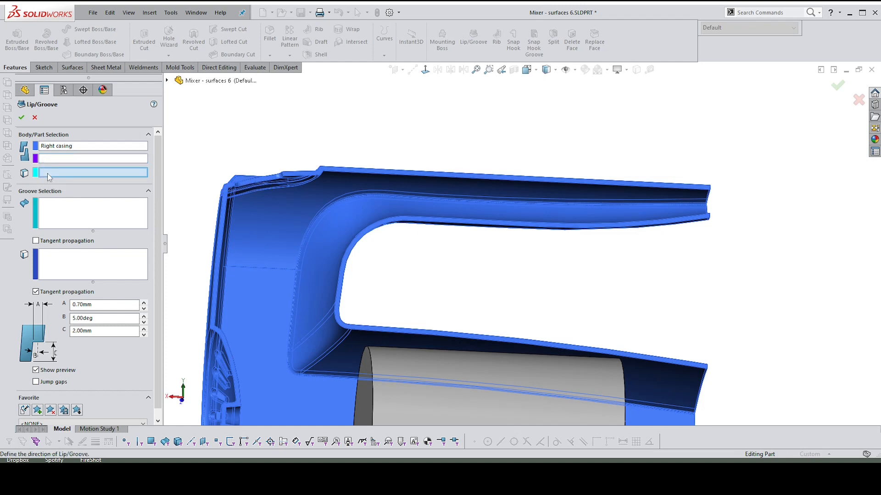
{"action": "left_click", "coordinate": [167, 80]}
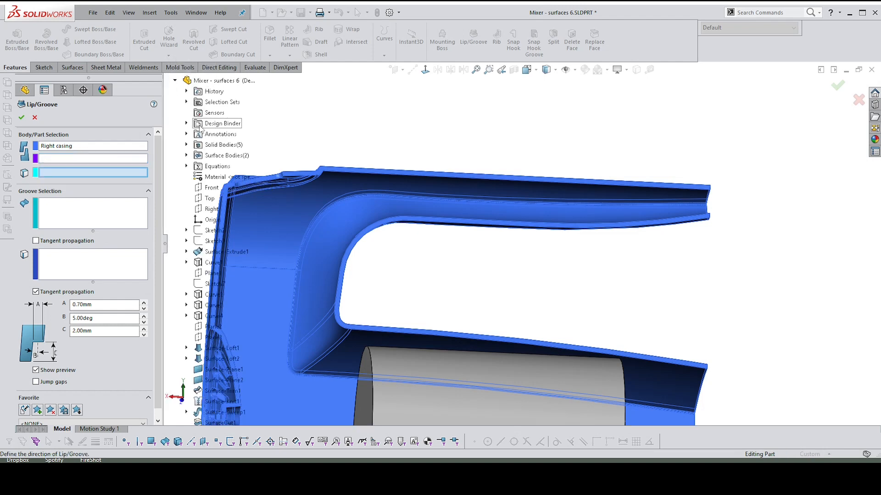
{"action": "key", "text": "f"}
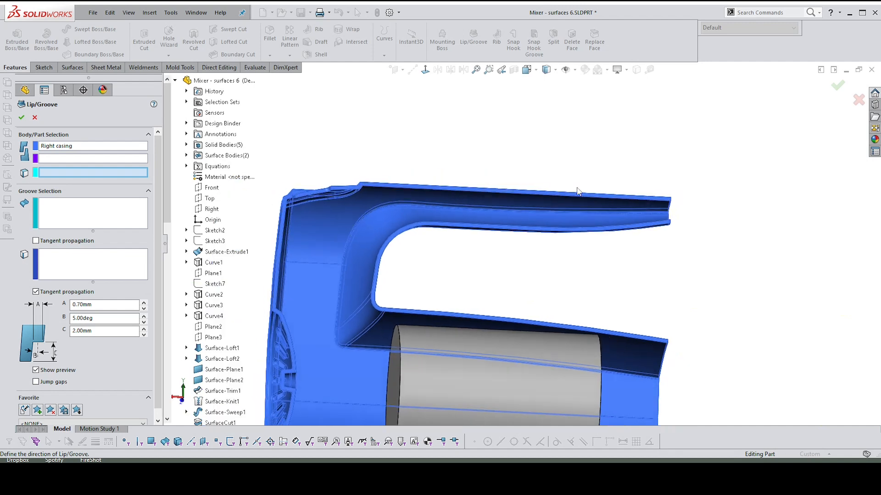
{"action": "left_click", "coordinate": [212, 188]}
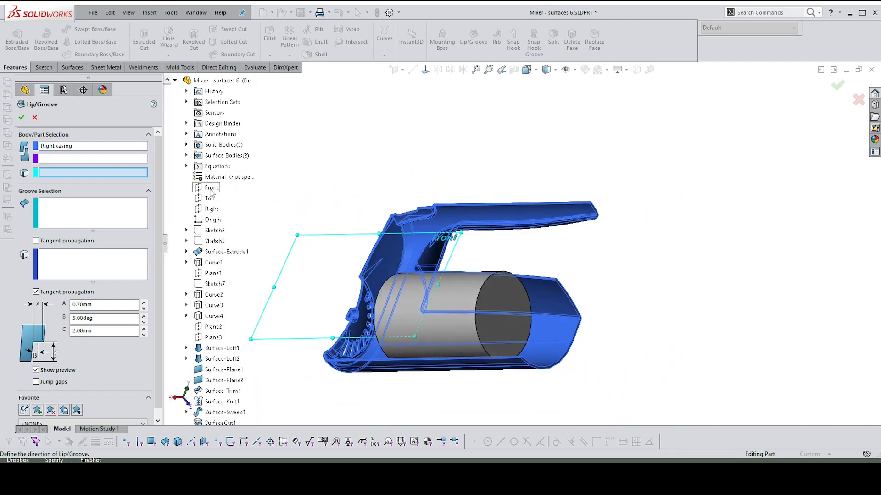
Step: Choose the three mating rim faces of the Right casing as groove faces, including the handle opening's rim, with tangent propagation
{"action": "scroll", "coordinate": [166, 197], "scroll_direction": "down", "scroll_amount": 2}
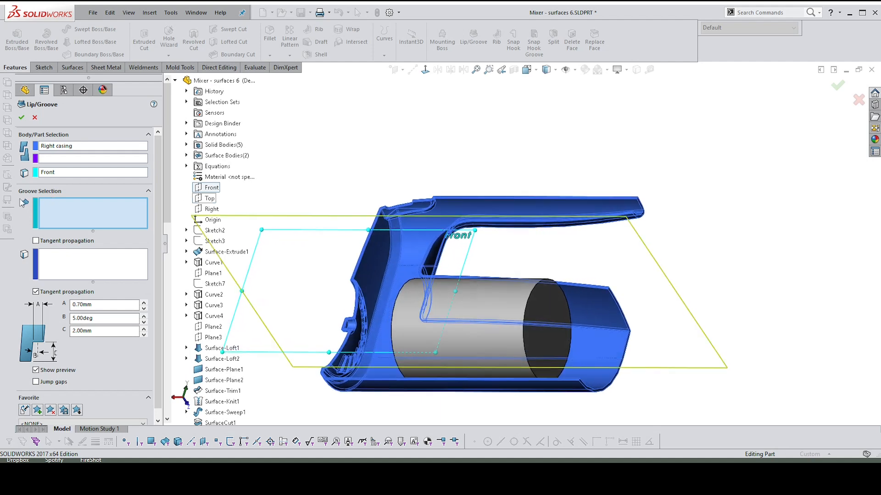
{"action": "scroll", "coordinate": [484, 204], "scroll_direction": "down", "scroll_amount": 6}
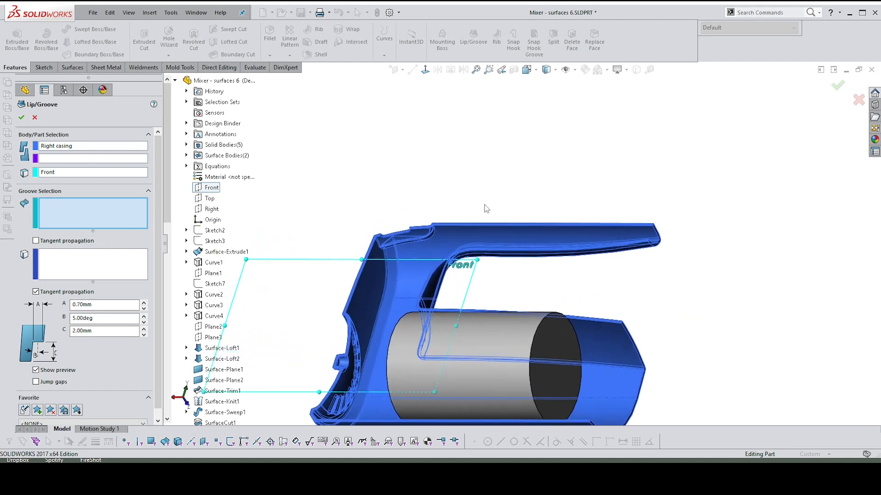
{"action": "scroll", "coordinate": [499, 209], "scroll_direction": "down", "scroll_amount": 2}
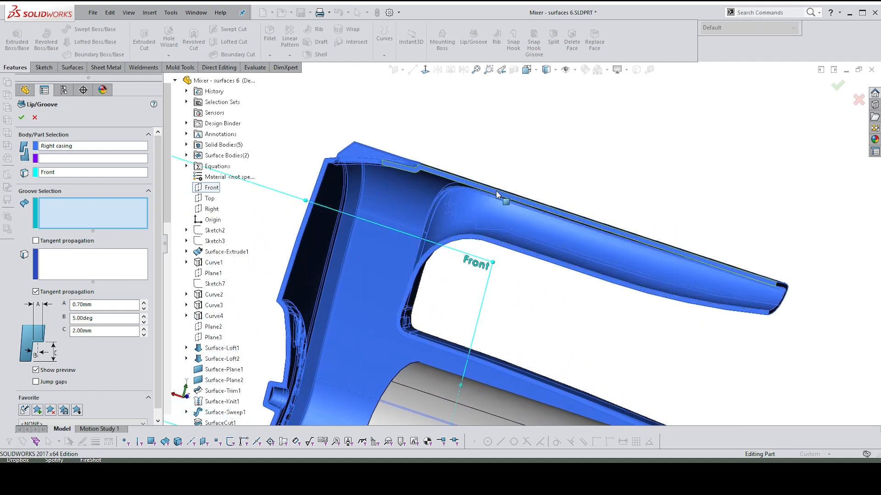
{"action": "left_click", "coordinate": [495, 196]}
{"action": "middle_click_drag", "start_coordinate": [437, 183], "coordinate": [400, 230]}
{"action": "left_click", "coordinate": [409, 174]}
{"action": "middle_click_drag", "start_coordinate": [384, 279], "coordinate": [364, 301], "text": "ctrl"}
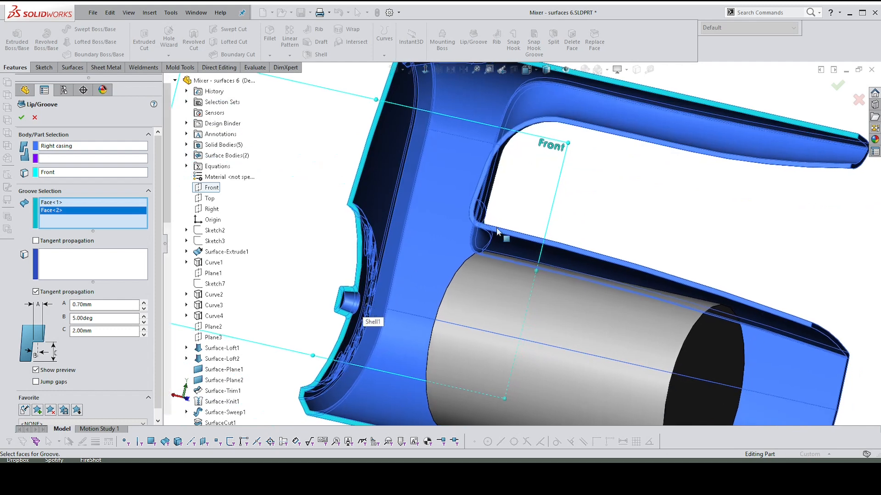
{"action": "middle_click_drag", "start_coordinate": [502, 234], "coordinate": [579, 263], "text": "ctrl"}
{"action": "left_click", "coordinate": [616, 267]}
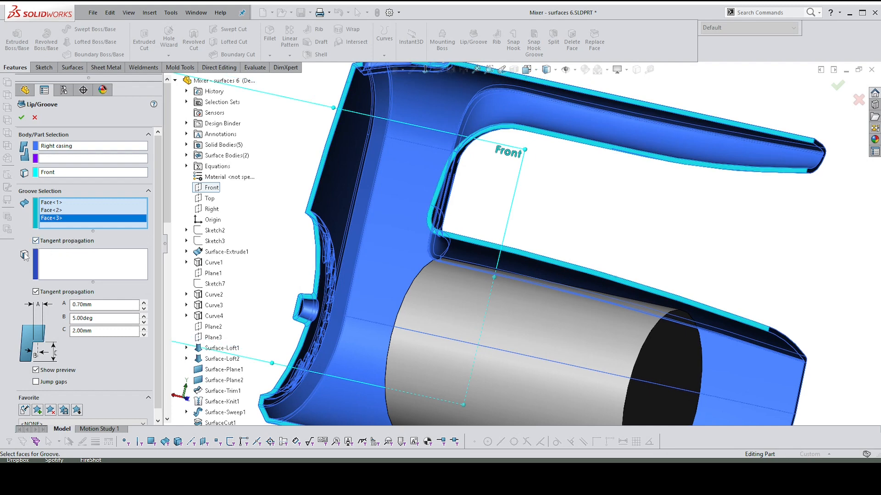
Step: Set the inner edge of the handle's upper wall as the first groove edge to remove material from
{"action": "left_click", "coordinate": [65, 260]}
{"action": "scroll", "coordinate": [633, 179], "scroll_direction": "down", "scroll_amount": 5}
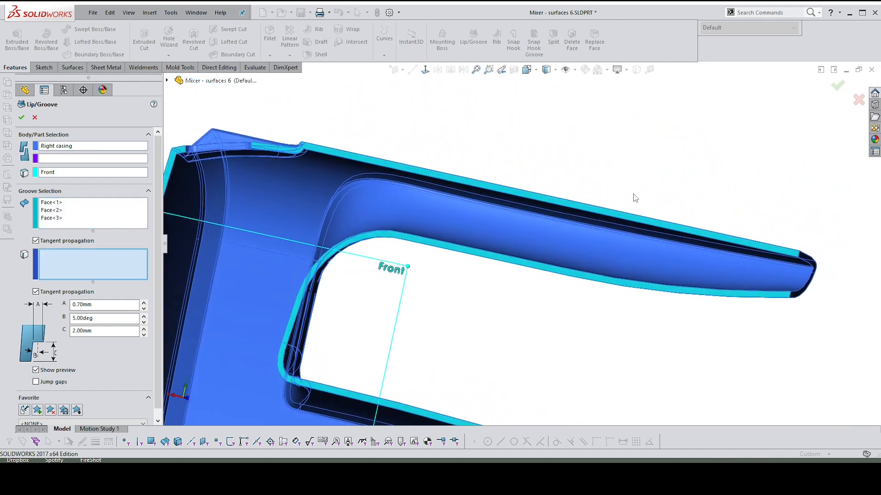
{"action": "middle_click_drag", "start_coordinate": [633, 195], "coordinate": [646, 220]}
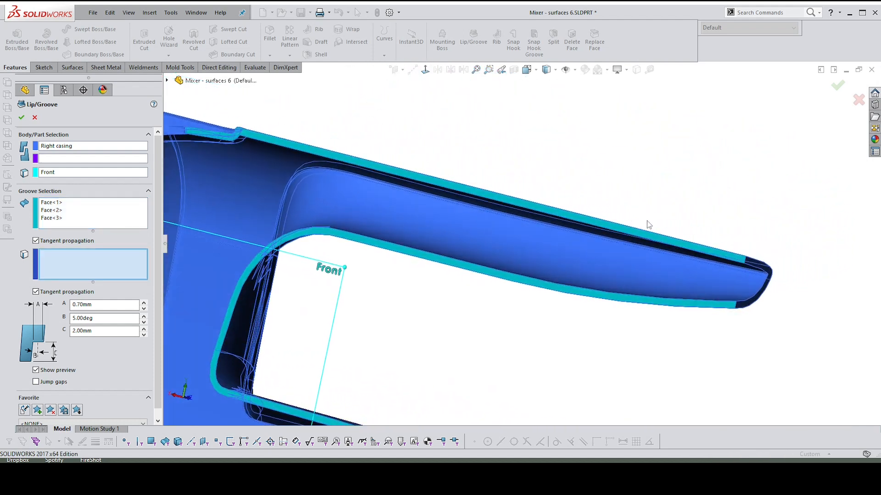
{"action": "left_click", "coordinate": [681, 250]}
{"action": "middle_click_drag", "start_coordinate": [688, 249], "coordinate": [535, 268]}
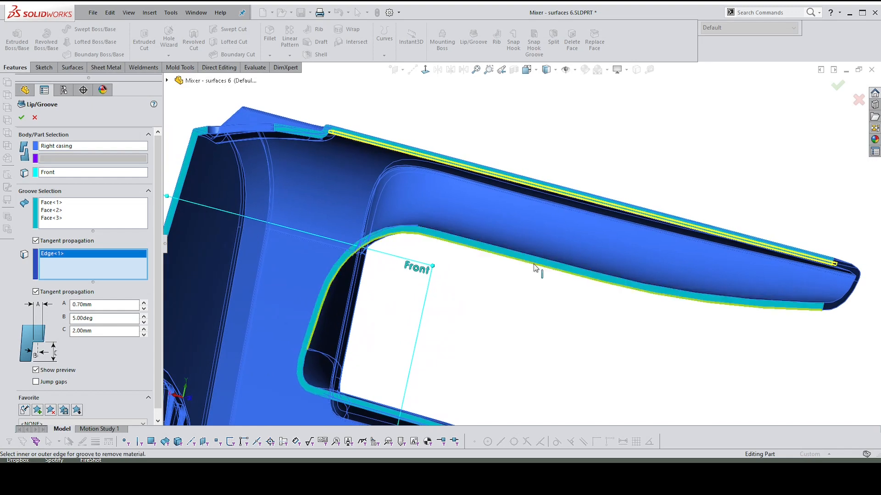
Step: Add the inner rim edges behind and in front of the switch cutout to the groove edges
{"action": "scroll", "coordinate": [254, 158], "scroll_direction": "down", "scroll_amount": 3}
{"action": "scroll", "coordinate": [398, 139], "scroll_direction": "down", "scroll_amount": 2}
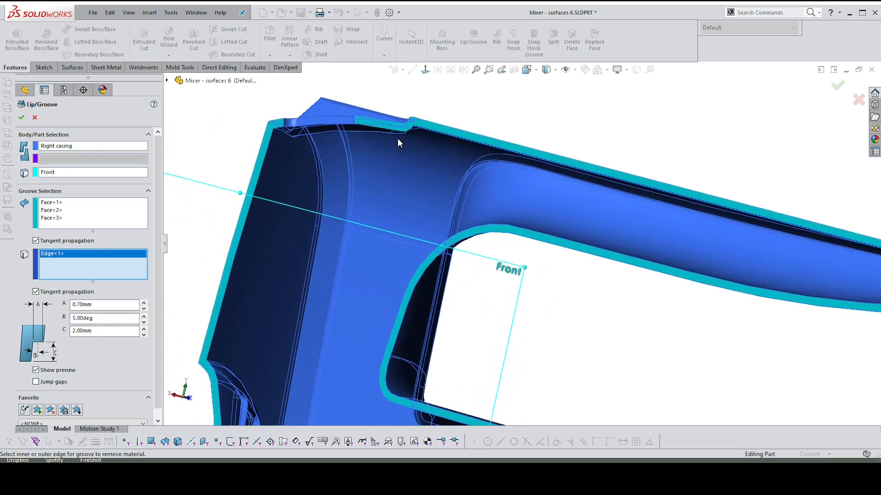
{"action": "scroll", "coordinate": [398, 138], "scroll_direction": "down", "scroll_amount": 5}
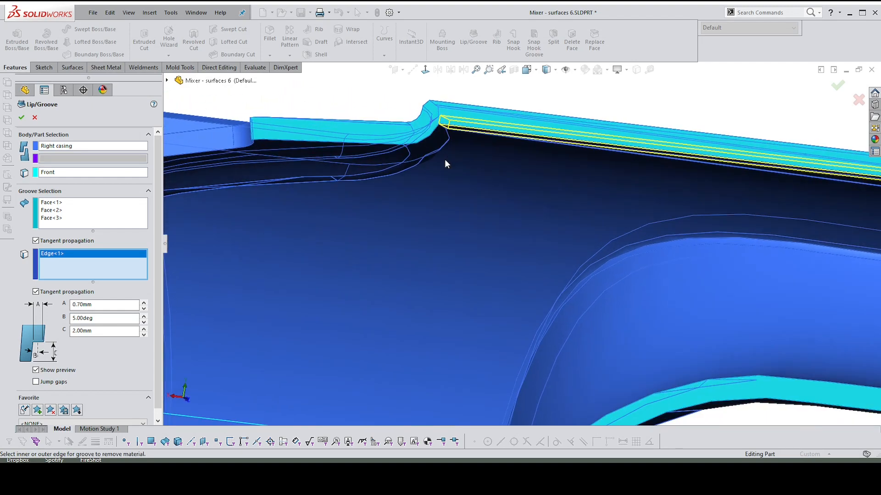
{"action": "middle_click_drag", "start_coordinate": [445, 160], "coordinate": [483, 193]}
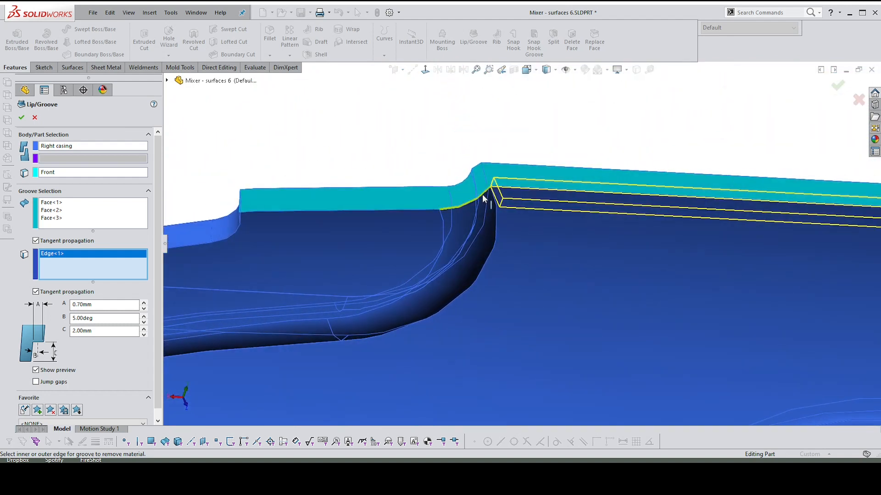
{"action": "left_click", "coordinate": [482, 195]}
{"action": "mouse_move", "coordinate": [472, 204]}
{"action": "middle_mouse_down"}
{"action": "mouse_move", "coordinate": [448, 229]}
{"action": "mouse_move", "coordinate": [467, 197]}
{"action": "middle_mouse_up"}
{"action": "left_click", "coordinate": [469, 198]}
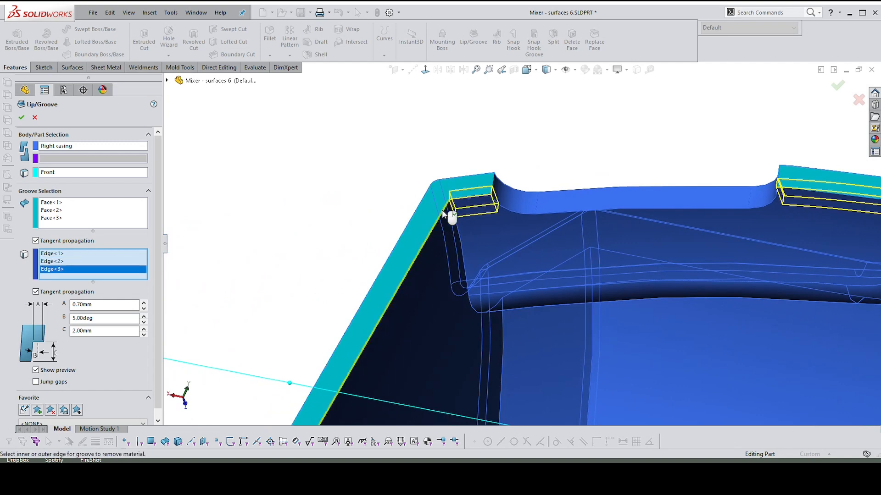
Step: Add the inner edges of the sloping front wall and the curved vent section above the round notch to the groove
{"action": "left_click", "coordinate": [454, 214]}
{"action": "scroll", "coordinate": [453, 214], "scroll_direction": "up", "scroll_amount": 5}
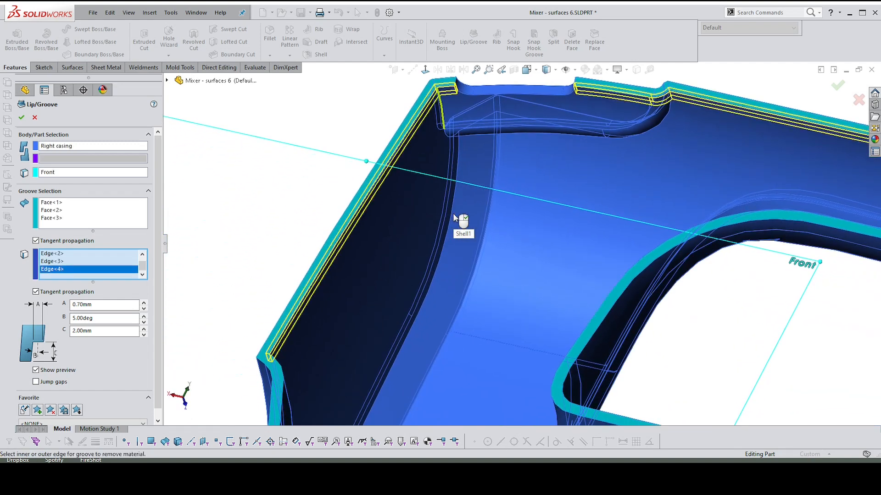
{"action": "middle_click_drag", "start_coordinate": [381, 266], "coordinate": [373, 270]}
{"action": "middle_click_drag", "start_coordinate": [294, 353], "coordinate": [278, 301]}
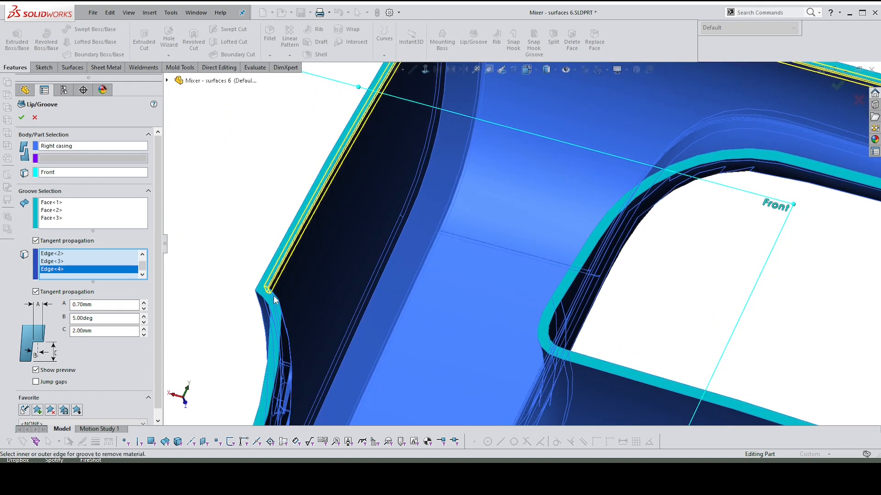
{"action": "left_click", "coordinate": [277, 295]}
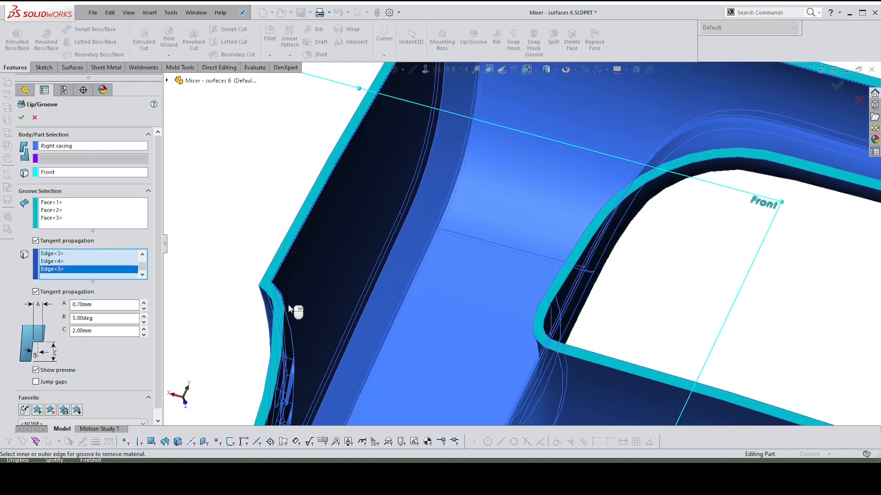
{"action": "scroll", "coordinate": [288, 305], "scroll_direction": "up", "scroll_amount": 2}
{"action": "middle_click_drag", "start_coordinate": [288, 305], "coordinate": [280, 309]}
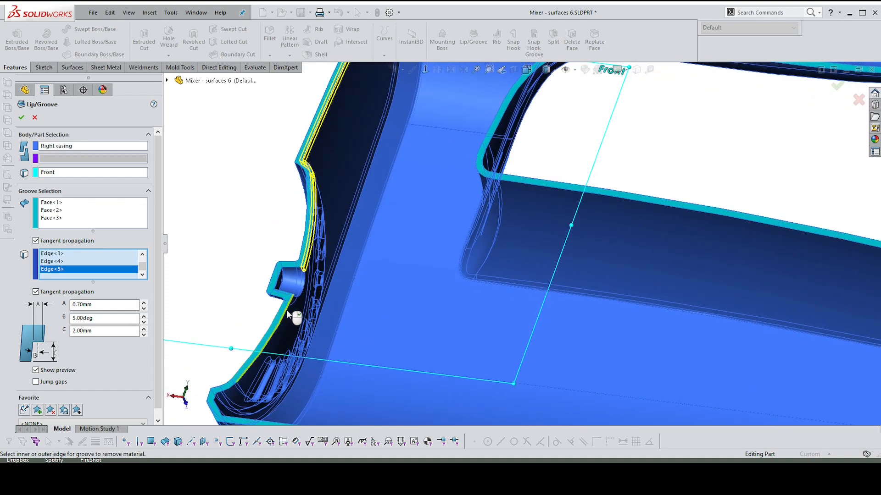
Step: Add the inner edges below the front notch, around the lower front corner, along the bottom wall and around the handle opening
{"action": "left_click", "coordinate": [287, 311]}
{"action": "middle_click_drag", "start_coordinate": [223, 395], "coordinate": [240, 363]}
{"action": "left_click", "coordinate": [243, 362]}
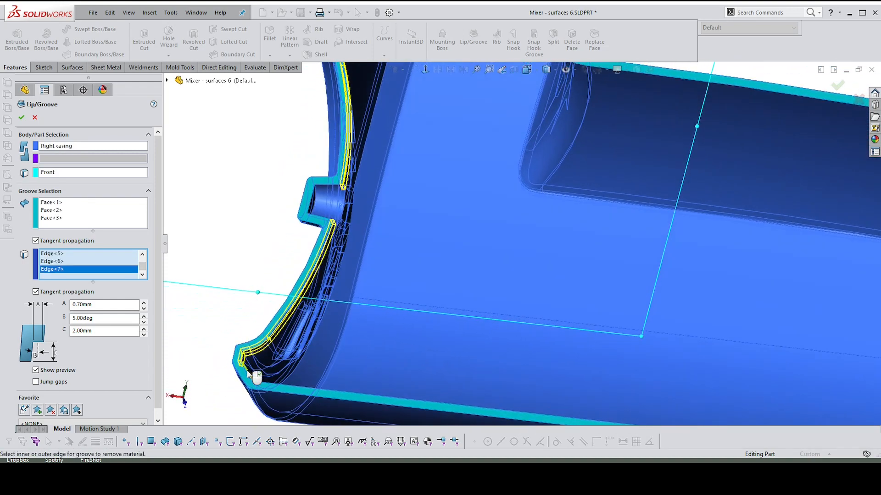
{"action": "left_click", "coordinate": [252, 373]}
{"action": "left_click", "coordinate": [286, 385]}
{"action": "middle_click_drag", "start_coordinate": [350, 376], "coordinate": [582, 241]}
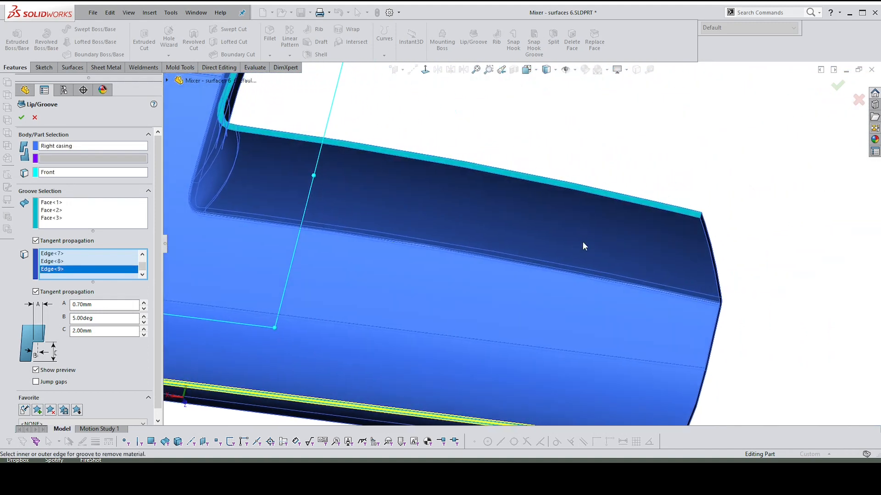
{"action": "left_click", "coordinate": [618, 205]}
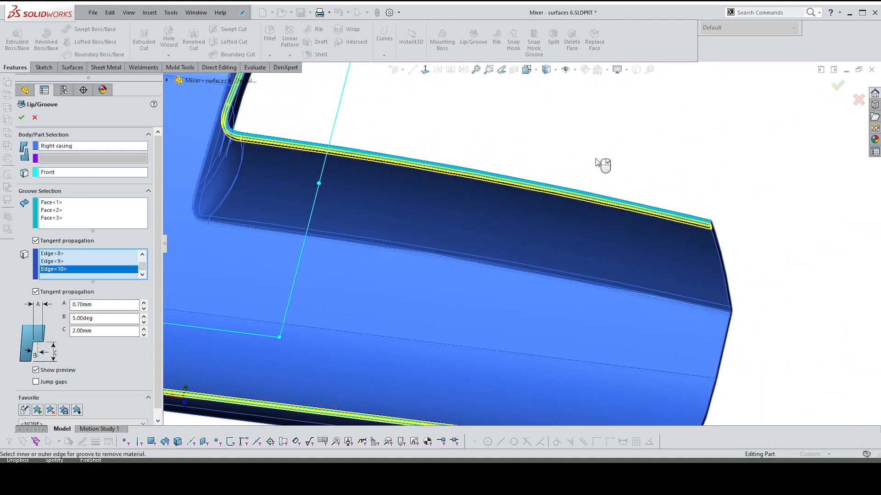
Step: Set the groove width to 0.85 mm and its height to 1.5 mm, and create the groove on the Right casing
{"action": "middle_click_drag", "start_coordinate": [601, 161], "coordinate": [833, 187]}
{"action": "scroll", "coordinate": [833, 187], "scroll_direction": "up", "scroll_amount": 2}
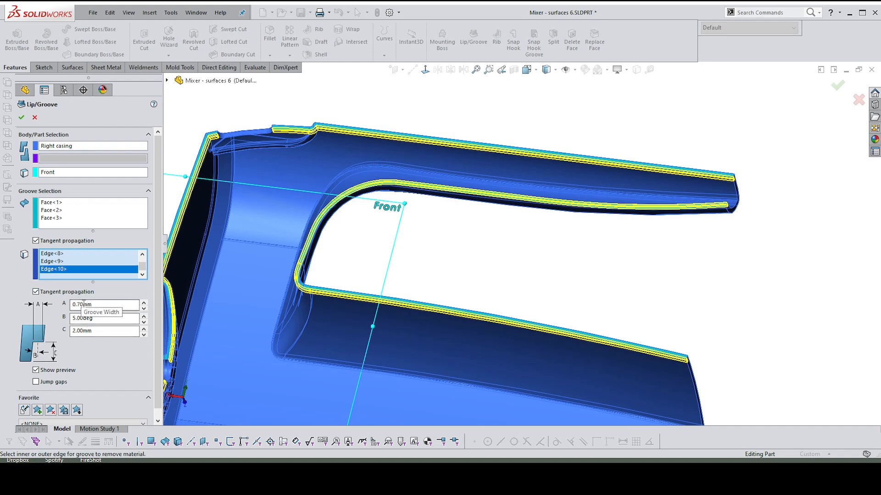
{"action": "left_click_drag", "start_coordinate": [84, 304], "coordinate": [81, 309]}
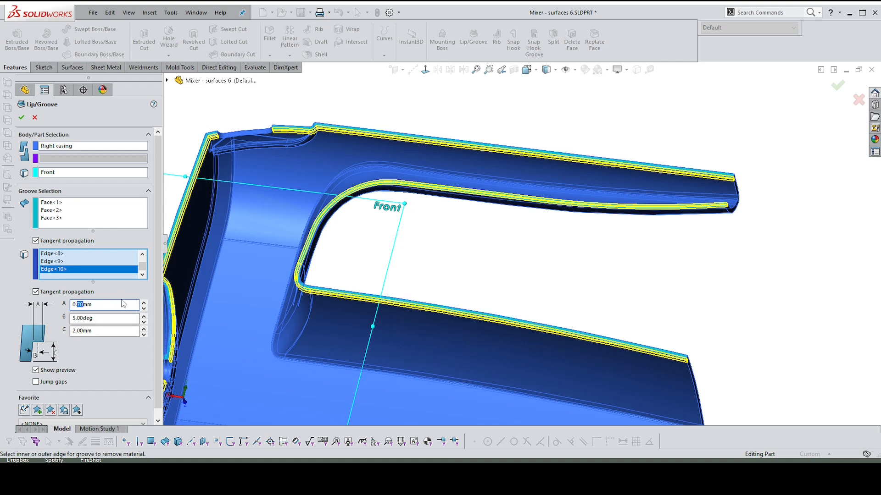
{"action": "key", "text": "BackSpace"}
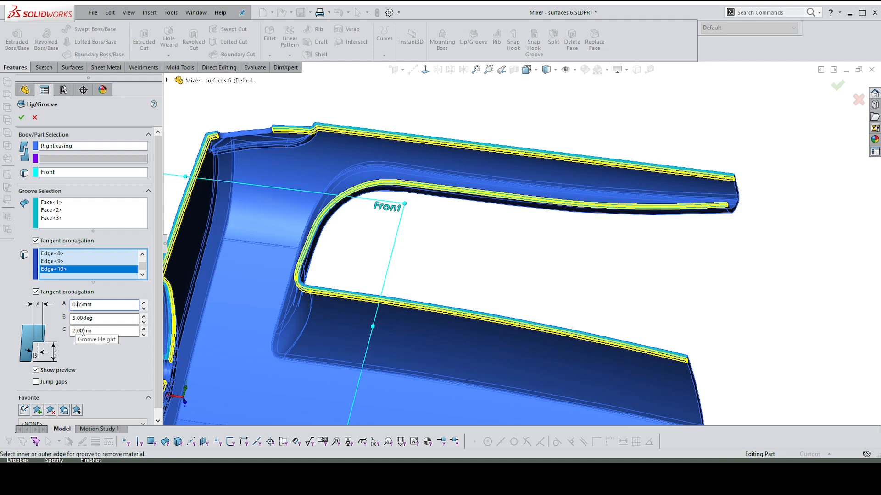
{"action": "double_click", "coordinate": [83, 330]}
{"action": "type", "text": "1"}
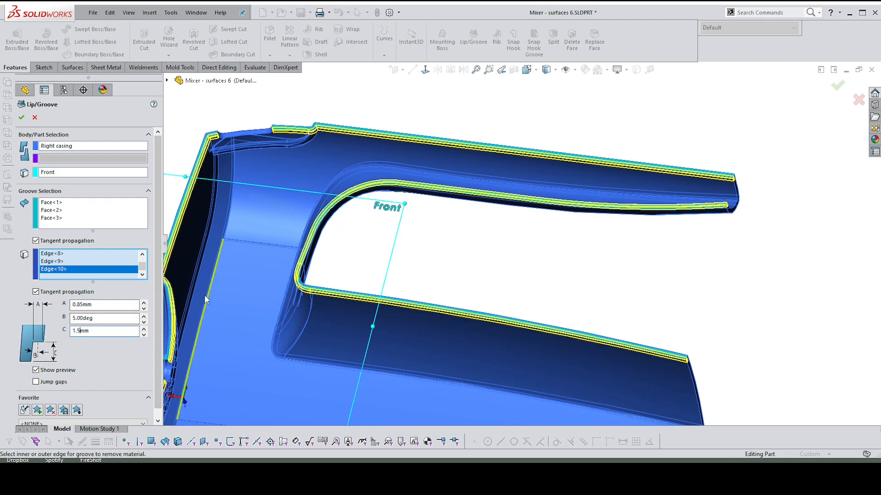
{"action": "left_click", "coordinate": [22, 118]}
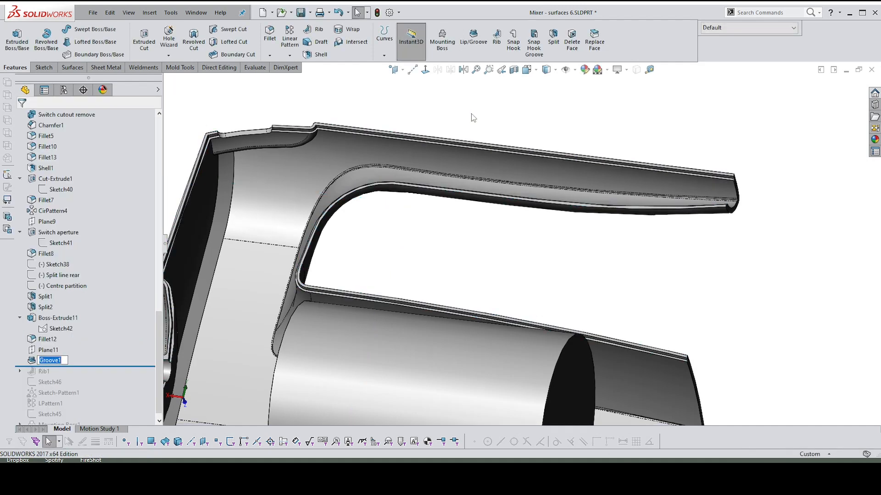
{"action": "left_click", "coordinate": [527, 238]}
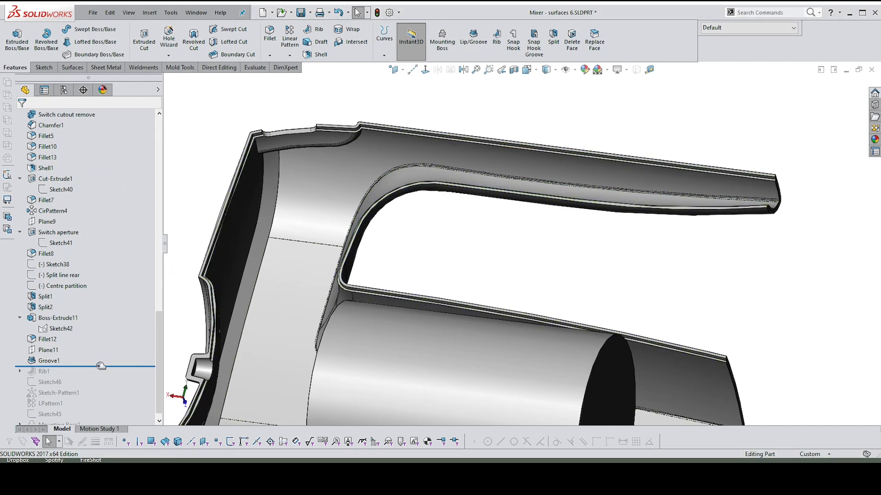
Step: Show the Left casing body and hide the Right casing body
{"action": "scroll", "coordinate": [97, 380], "scroll_direction": "down", "scroll_amount": 1}
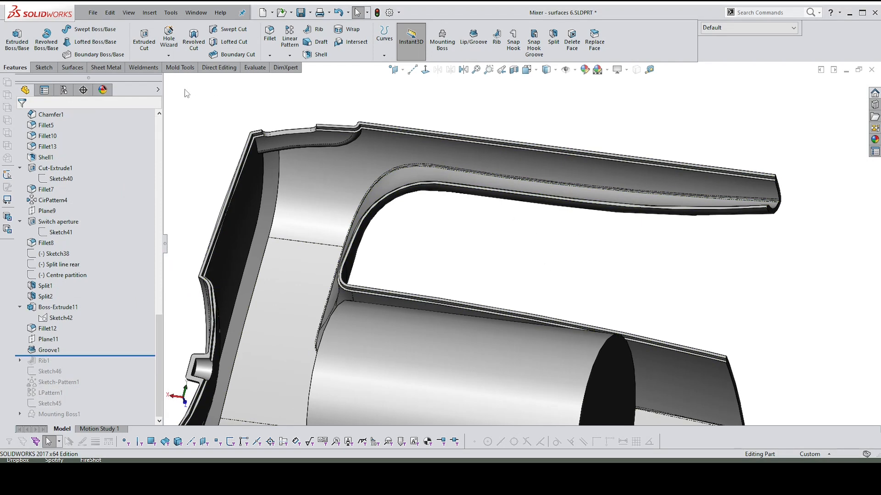
{"action": "left_click_drag", "start_coordinate": [158, 325], "coordinate": [157, 128]}
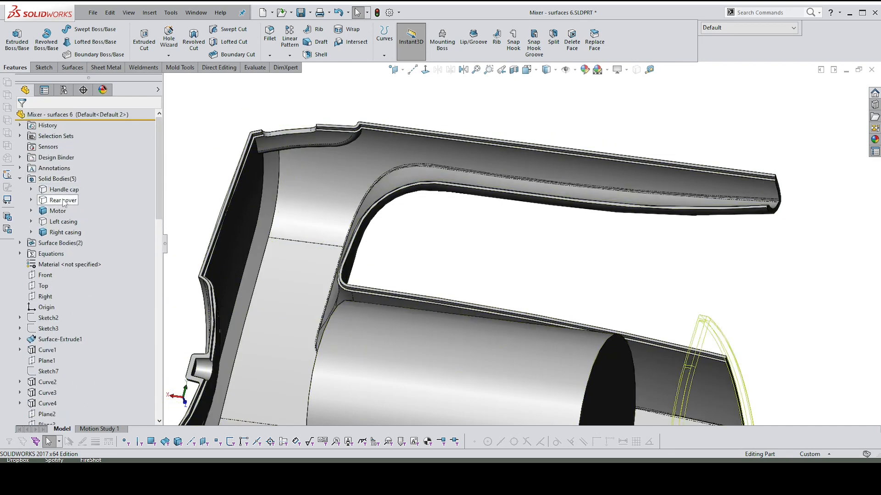
{"action": "left_click", "coordinate": [63, 222]}
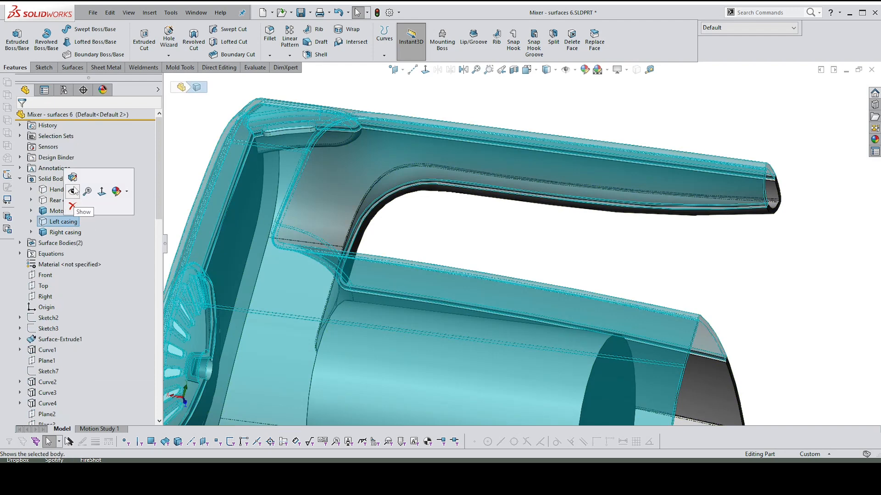
{"action": "left_click", "coordinate": [73, 192]}
{"action": "left_click", "coordinate": [65, 232]}
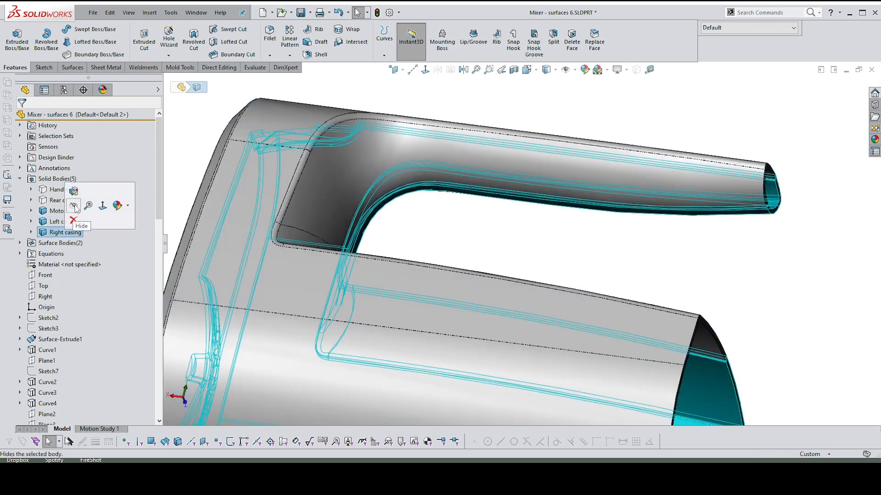
{"action": "left_click", "coordinate": [74, 207]}
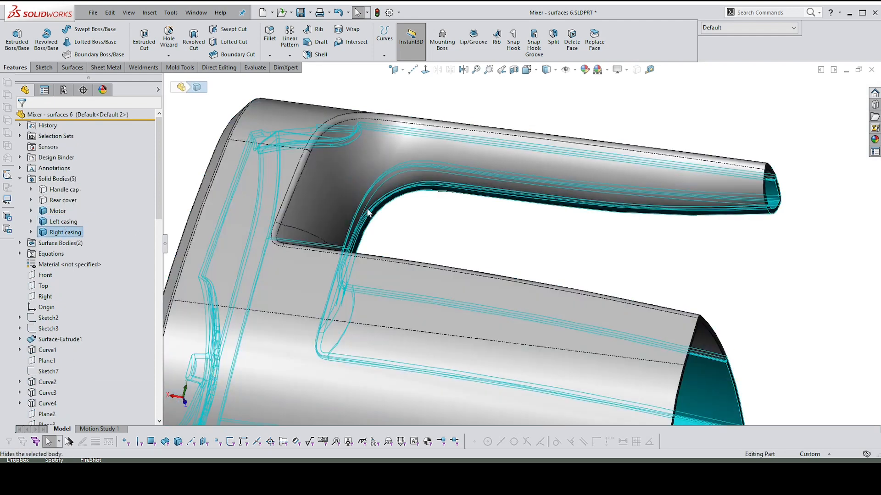
{"action": "left_click", "coordinate": [448, 215]}
Step: Start a Lip/Groove feature with the Left casing as the lip body and the Front plane as its direction
{"action": "middle_click_drag", "start_coordinate": [500, 211], "coordinate": [544, 73]}
{"action": "left_click", "coordinate": [473, 37]}
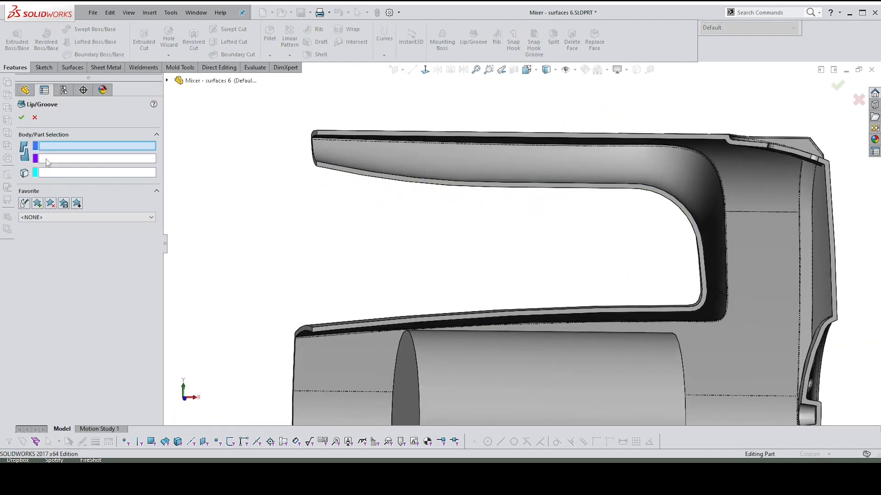
{"action": "left_click", "coordinate": [46, 158]}
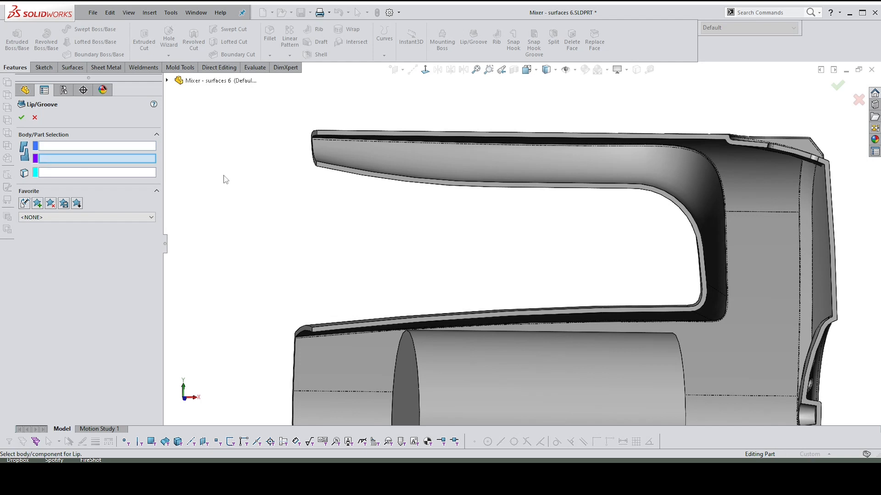
{"action": "left_click", "coordinate": [427, 152]}
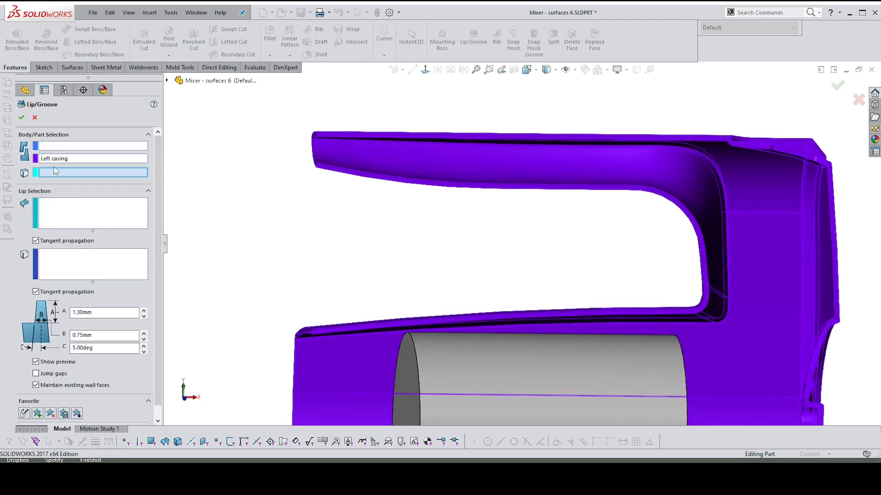
{"action": "left_click", "coordinate": [167, 82]}
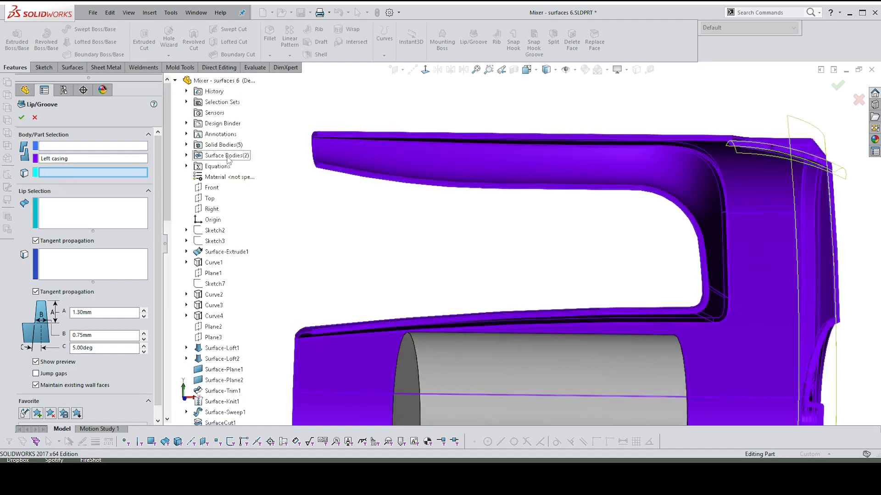
{"action": "left_click", "coordinate": [212, 187]}
Step: Select the Left casing's mating rim faces along the handle's upper wall, the front and bottom walls, and the handle opening for the lip
{"action": "scroll", "coordinate": [243, 225], "scroll_direction": "up", "scroll_amount": 2}
{"action": "scroll", "coordinate": [413, 206], "scroll_direction": "up", "scroll_amount": 1}
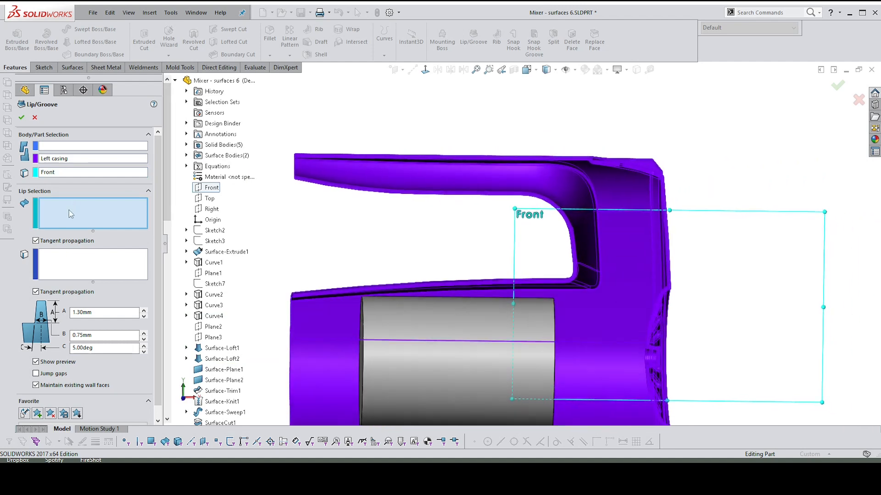
{"action": "scroll", "coordinate": [412, 158], "scroll_direction": "down", "scroll_amount": 1}
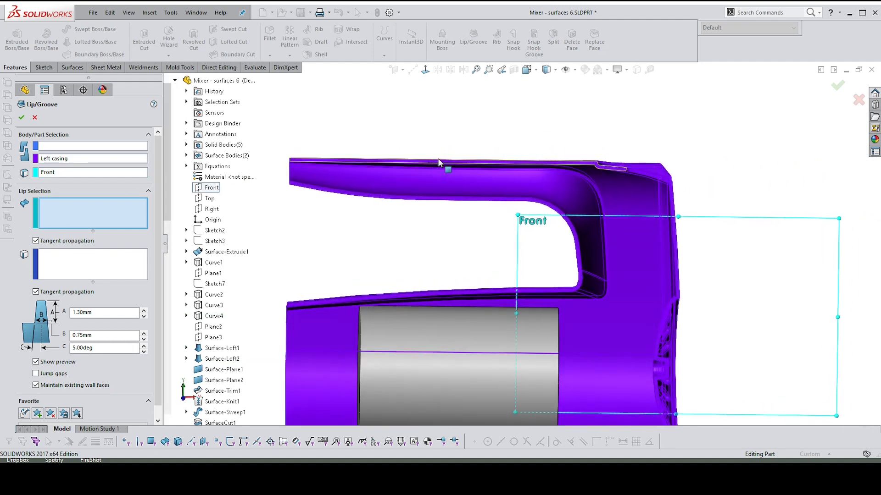
{"action": "scroll", "coordinate": [440, 162], "scroll_direction": "down", "scroll_amount": 1}
{"action": "scroll", "coordinate": [482, 162], "scroll_direction": "down", "scroll_amount": 1}
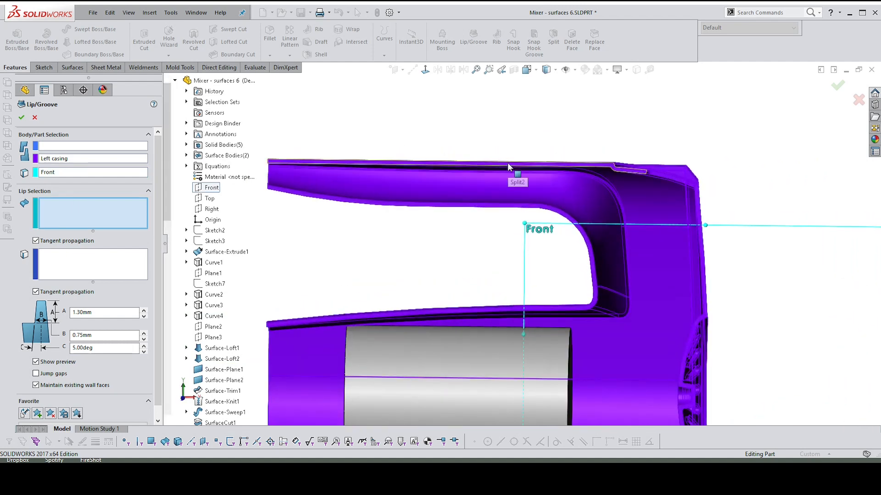
{"action": "left_click", "coordinate": [505, 166]}
{"action": "middle_click_drag", "start_coordinate": [725, 172], "coordinate": [660, 171]}
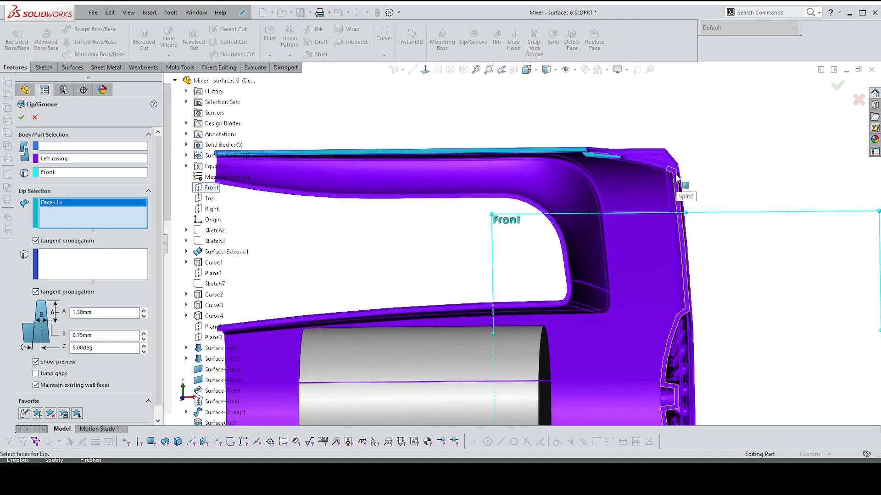
{"action": "left_click", "coordinate": [683, 195]}
{"action": "middle_click_drag", "start_coordinate": [716, 228], "coordinate": [713, 104], "text": "ctrl"}
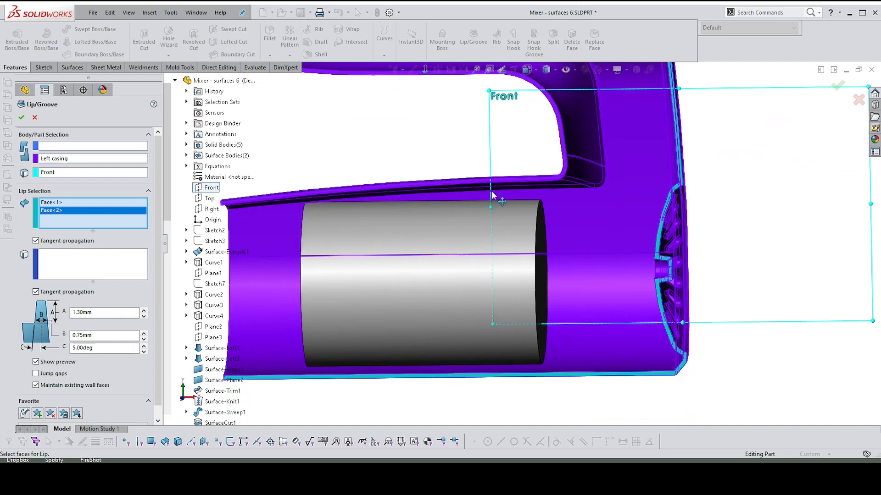
{"action": "middle_click_drag", "start_coordinate": [493, 194], "coordinate": [528, 152], "text": "ctrl"}
{"action": "left_click", "coordinate": [522, 124]}
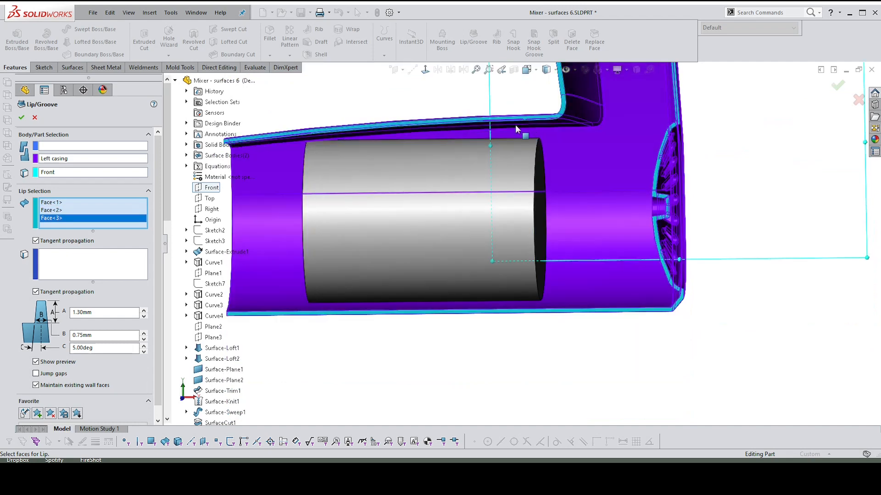
Step: Set the inner rim edges of the upper handle wall, front wall, bottom wall and handle opening as the lip edges to add material to
{"action": "left_click", "coordinate": [55, 253]}
{"action": "middle_click_drag", "start_coordinate": [501, 201], "coordinate": [464, 168], "text": "ctrl"}
{"action": "scroll", "coordinate": [465, 168], "scroll_direction": "down", "scroll_amount": 2}
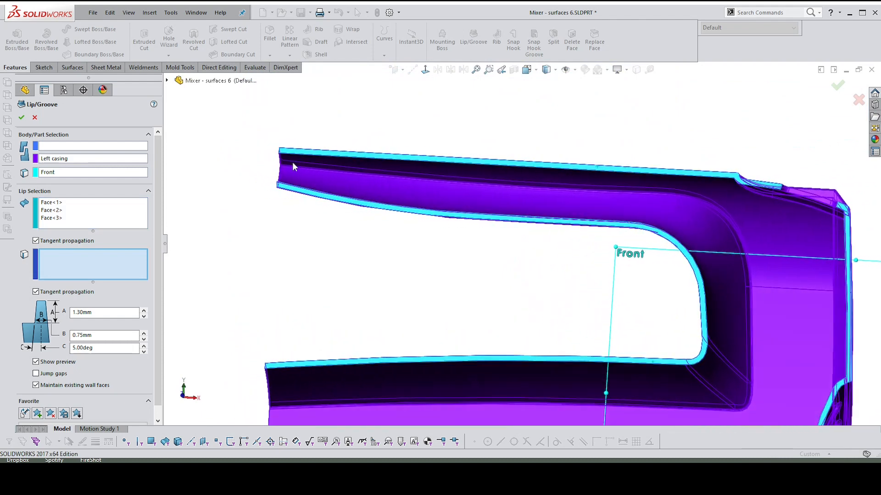
{"action": "middle_click_drag", "start_coordinate": [519, 196], "coordinate": [335, 164]}
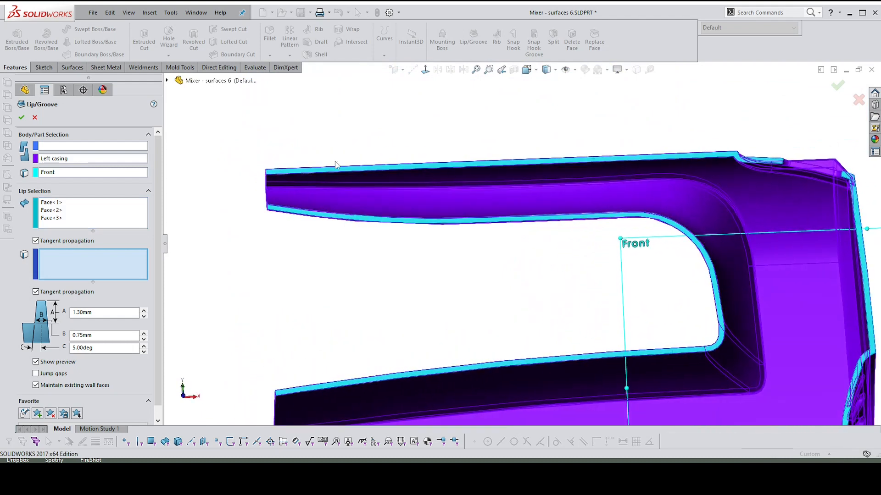
{"action": "left_click", "coordinate": [293, 173]}
{"action": "middle_click_drag", "start_coordinate": [714, 171], "coordinate": [630, 174]}
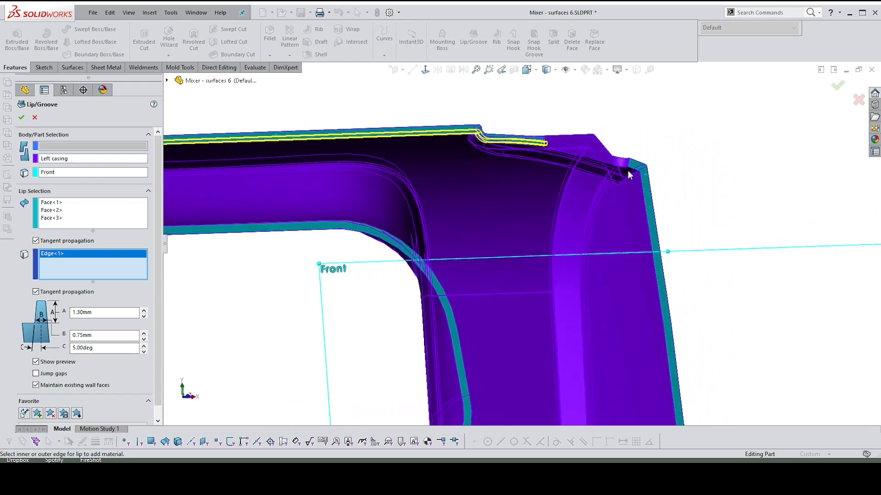
{"action": "left_click", "coordinate": [630, 172]}
{"action": "middle_click_drag", "start_coordinate": [696, 173], "coordinate": [636, 258]}
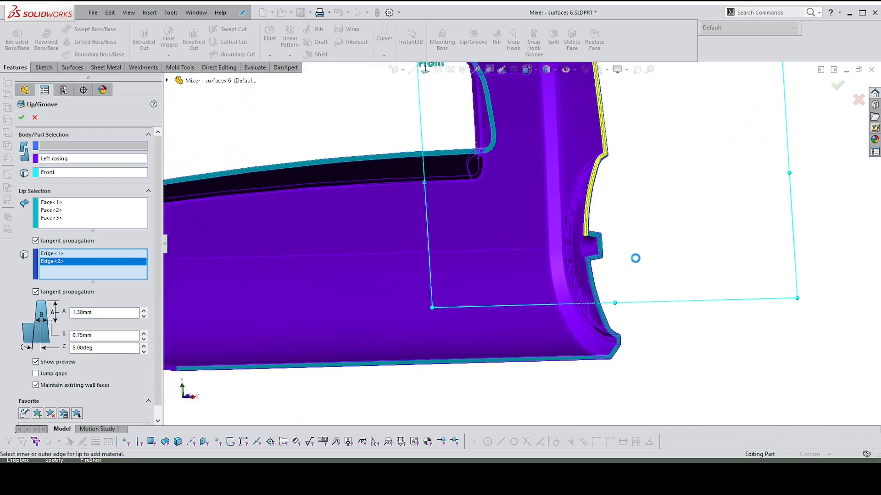
{"action": "middle_click_drag", "start_coordinate": [275, 261], "coordinate": [596, 263], "text": "ctrl"}
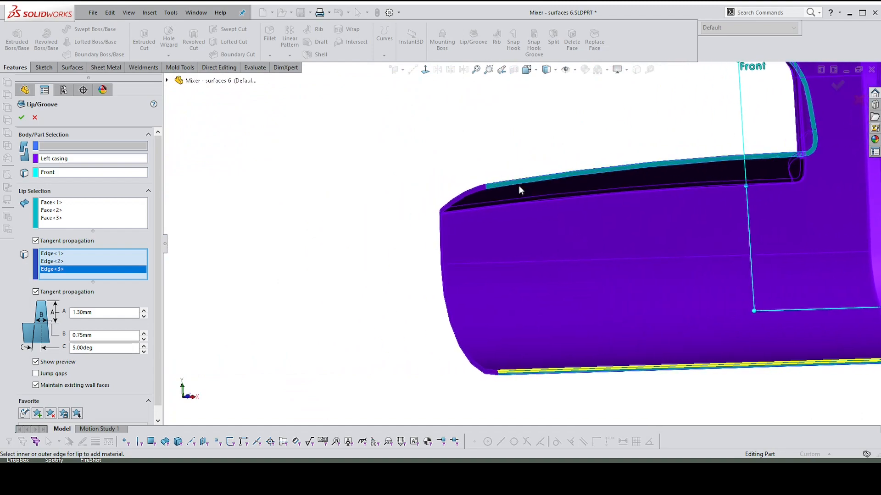
{"action": "left_click", "coordinate": [517, 187]}
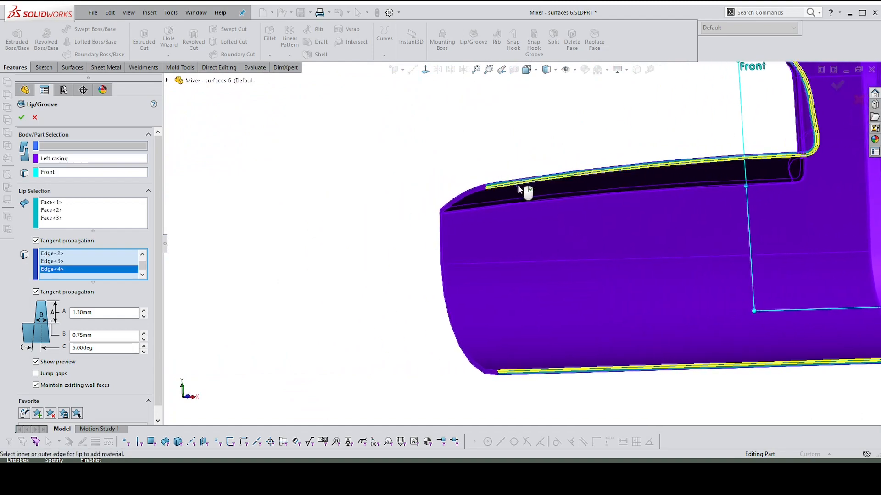
Step: Set the lip width to 0.50 mm
{"action": "mouse_move", "coordinate": [517, 187]}
{"action": "middle_mouse_down"}
{"action": "mouse_move", "coordinate": [574, 198]}
{"action": "mouse_move", "coordinate": [566, 193]}
{"action": "middle_mouse_up"}
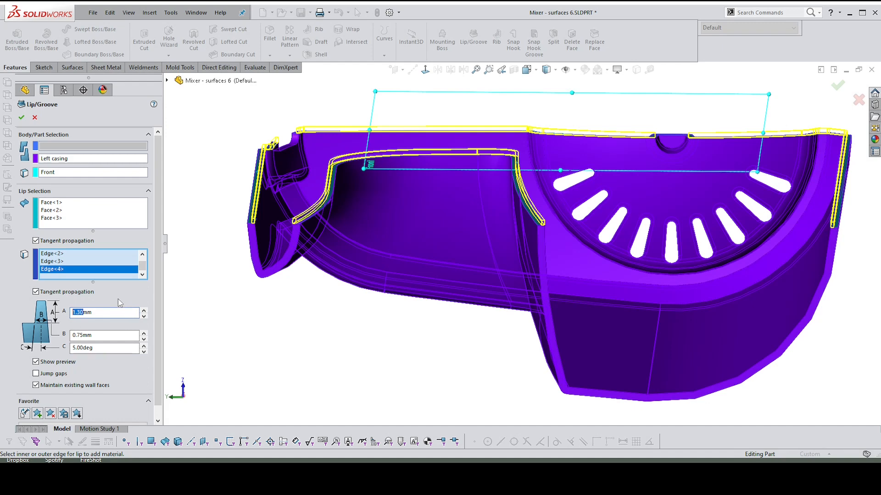
{"action": "left_click", "coordinate": [77, 313]}
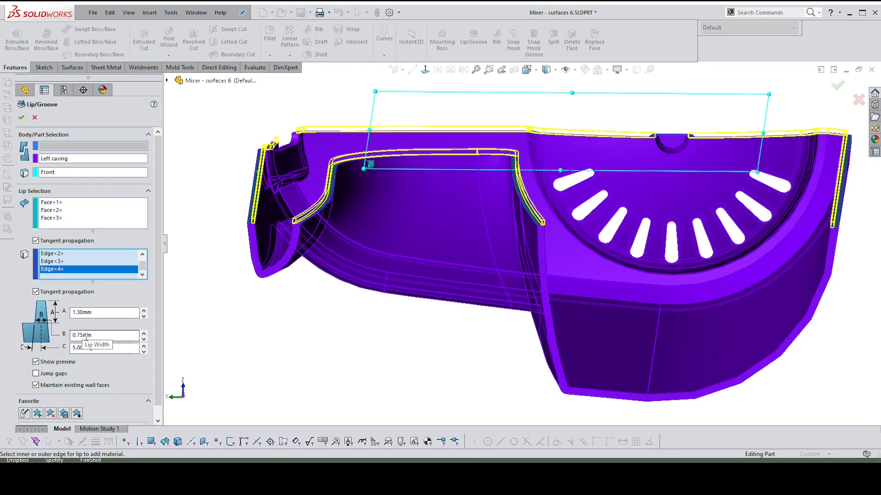
{"action": "left_click_drag", "start_coordinate": [83, 335], "coordinate": [78, 337]}
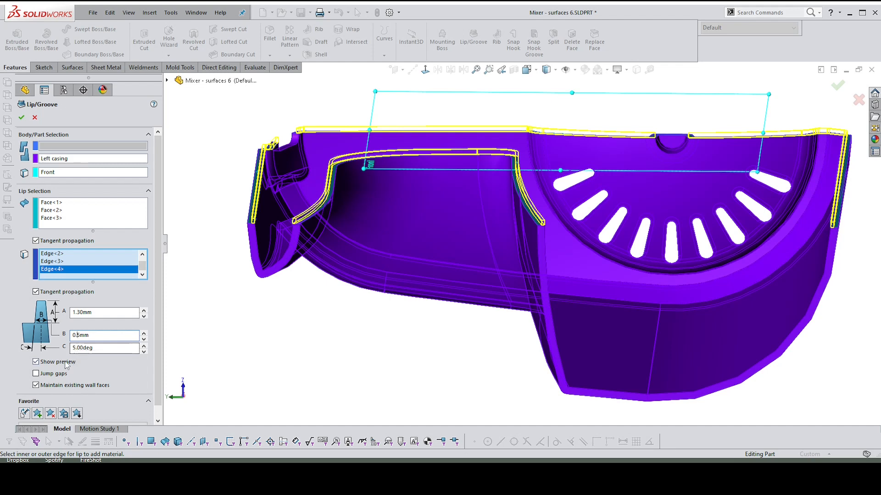
Step: Try the Jump gaps option on the lip, inspect the preview across the round front notch, and turn the option off
{"action": "left_click", "coordinate": [35, 374]}
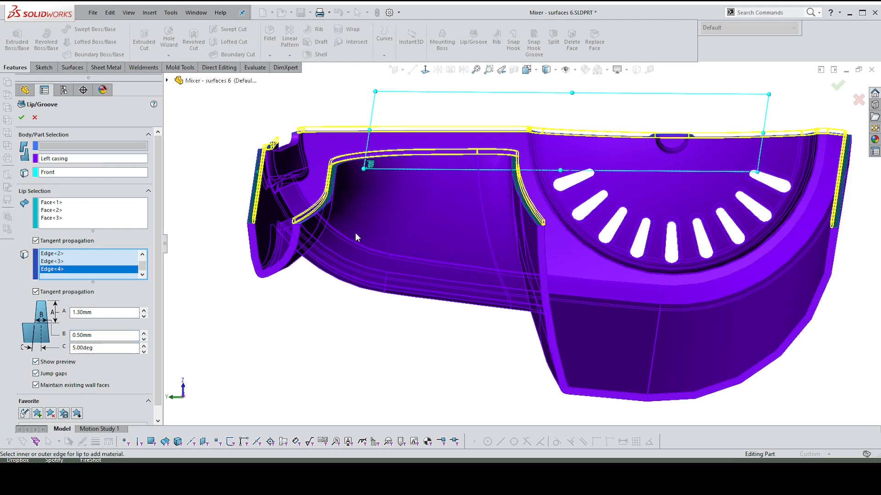
{"action": "scroll", "coordinate": [658, 224], "scroll_direction": "down", "scroll_amount": 5}
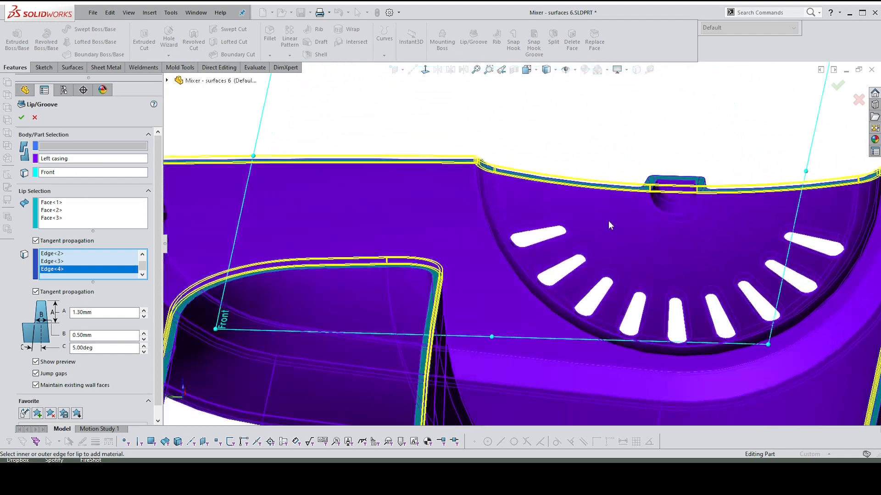
{"action": "scroll", "coordinate": [702, 195], "scroll_direction": "up", "scroll_amount": 3}
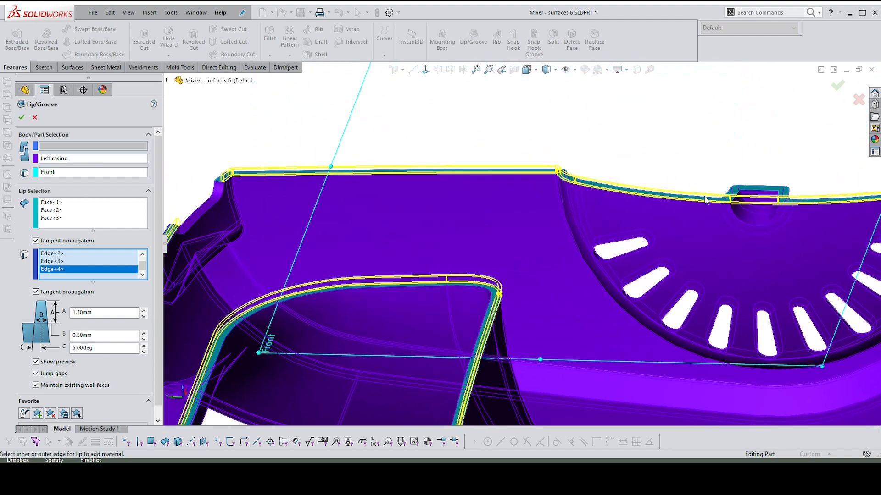
{"action": "left_click", "coordinate": [36, 375]}
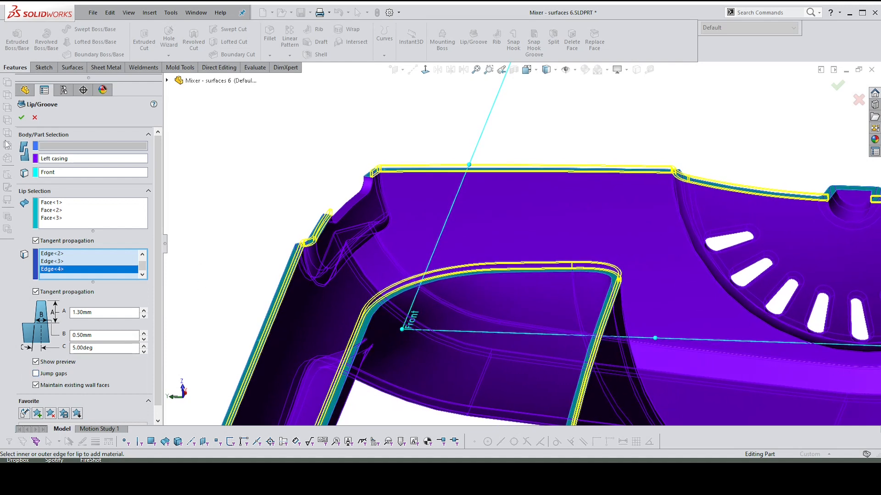
Step: Create the lip on the Left casing
{"action": "left_click", "coordinate": [21, 118]}
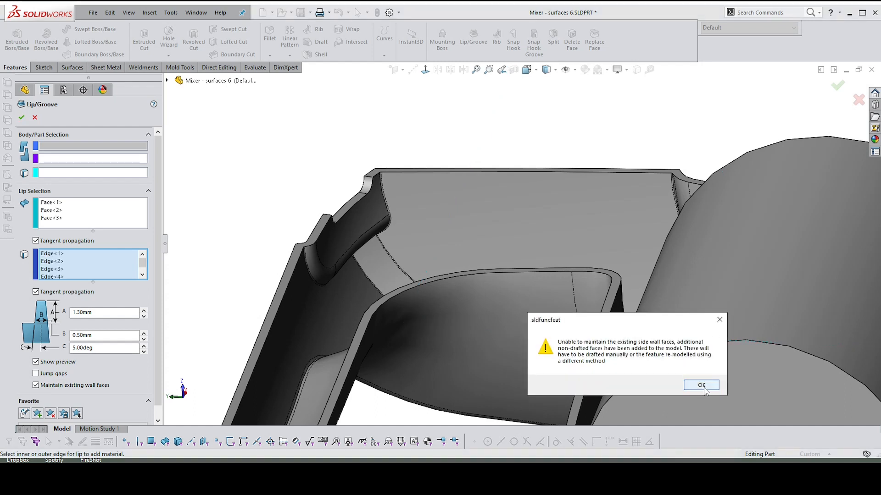
Step: Acknowledge the lip warning and inspect the new lip's profile in a temporary section view offset from the Right plane
{"action": "left_click", "coordinate": [702, 387]}
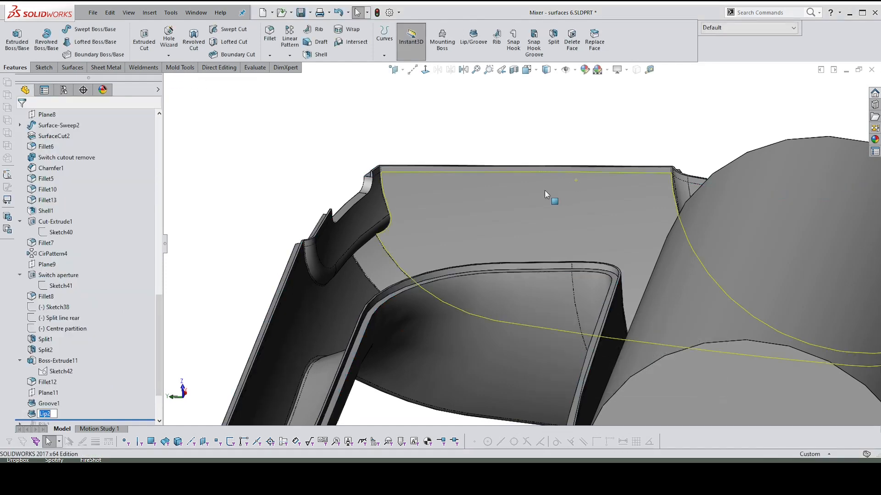
{"action": "middle_click_drag", "start_coordinate": [544, 190], "coordinate": [596, 108]}
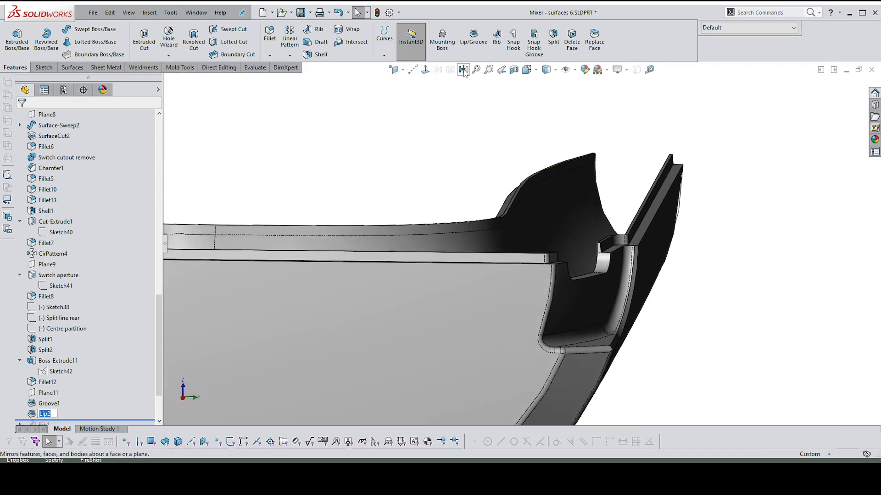
{"action": "left_click", "coordinate": [463, 70]}
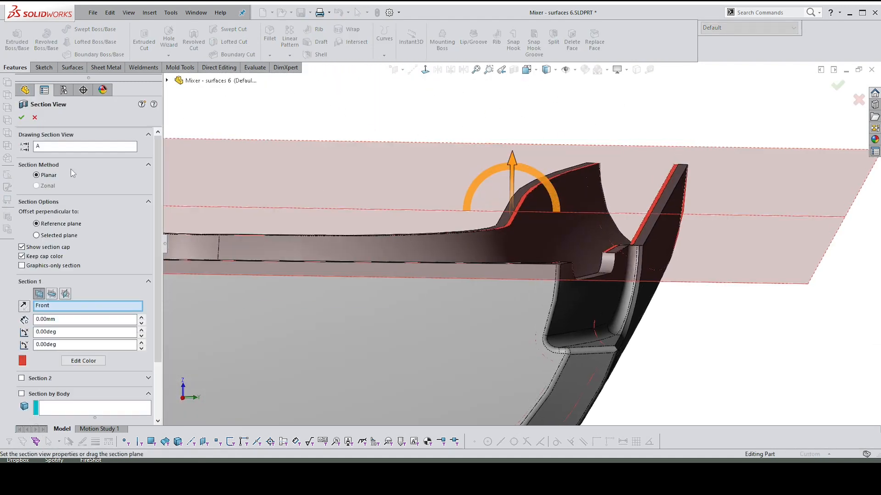
{"action": "left_click", "coordinate": [65, 293]}
{"action": "scroll", "coordinate": [459, 225], "scroll_direction": "down", "scroll_amount": 6}
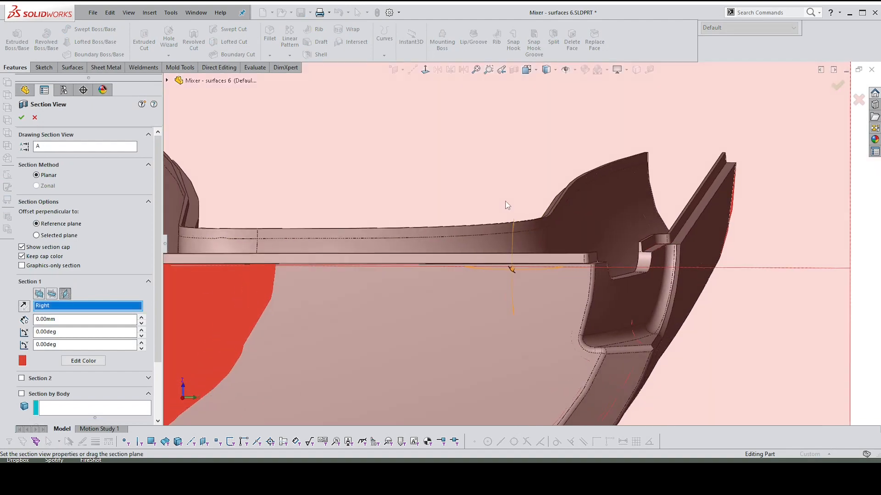
{"action": "scroll", "coordinate": [379, 255], "scroll_direction": "up", "scroll_amount": 3}
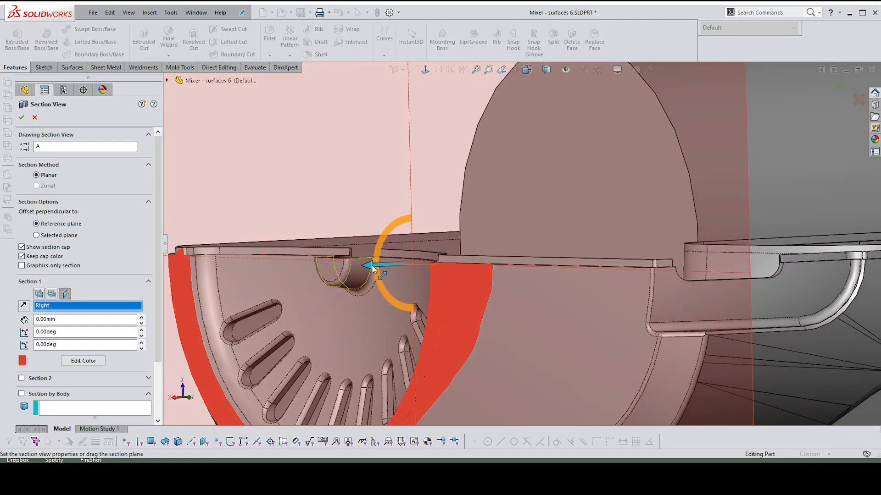
{"action": "left_click_drag", "start_coordinate": [371, 265], "coordinate": [610, 262]}
{"action": "middle_click_drag", "start_coordinate": [609, 263], "coordinate": [642, 244]}
{"action": "left_click", "coordinate": [21, 119]}
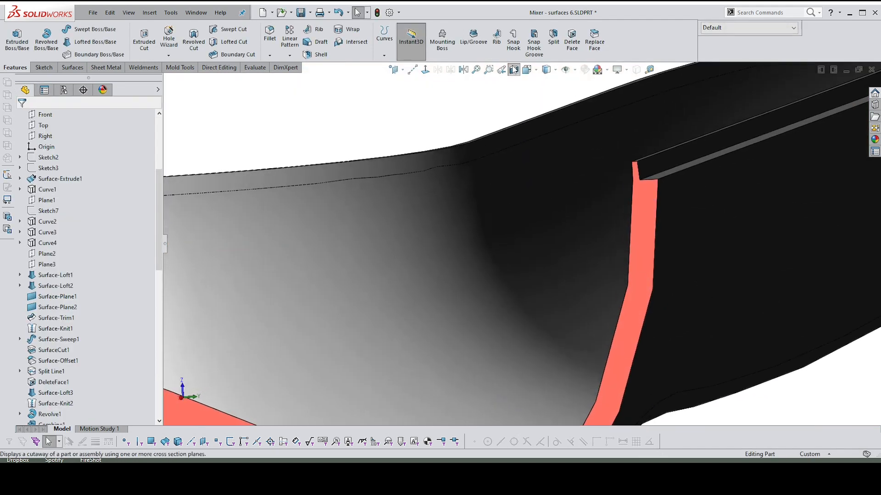
{"action": "left_click", "coordinate": [513, 70]}
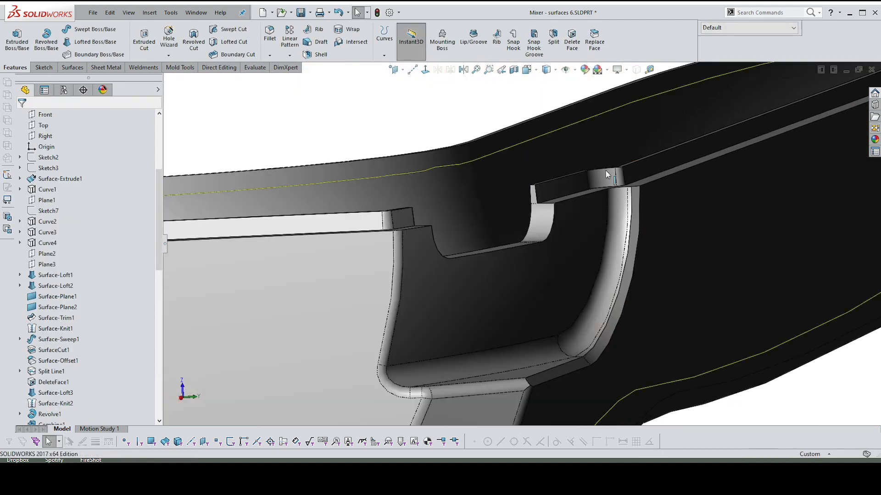
Step: Examine the lip around the Left casing's rim and look over the rolled-back rib features in the feature tree
{"action": "scroll", "coordinate": [607, 172], "scroll_direction": "up", "scroll_amount": 2}
{"action": "middle_click_drag", "start_coordinate": [606, 172], "coordinate": [717, 210]}
{"action": "scroll", "coordinate": [615, 230], "scroll_direction": "up", "scroll_amount": 4}
{"action": "scroll", "coordinate": [602, 299], "scroll_direction": "down", "scroll_amount": 4}
{"action": "scroll", "coordinate": [715, 238], "scroll_direction": "up", "scroll_amount": 4}
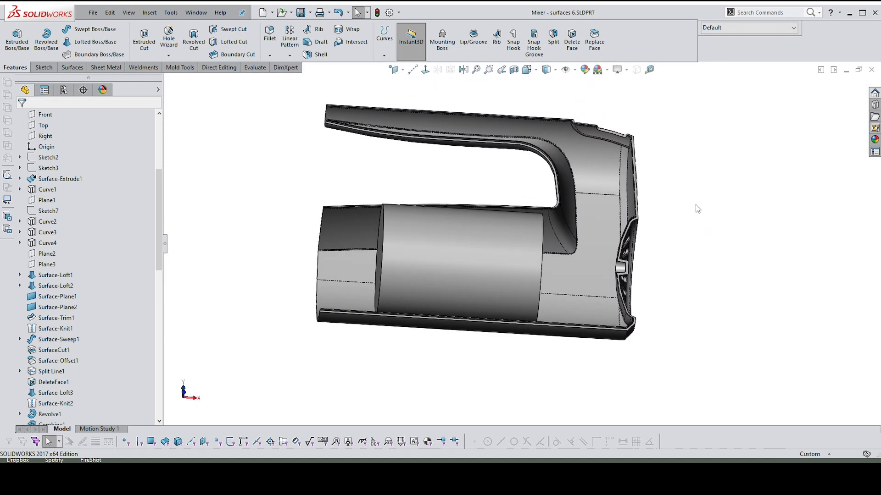
{"action": "scroll", "coordinate": [264, 352], "scroll_direction": "up", "scroll_amount": 1}
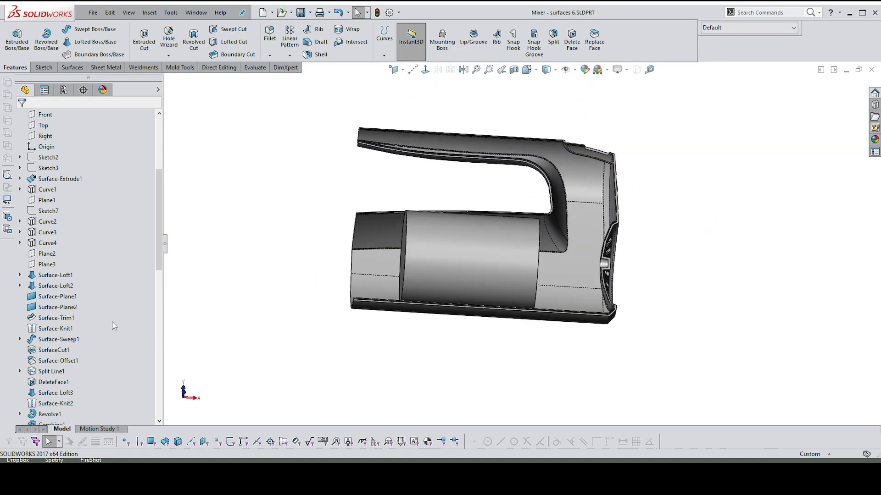
{"action": "scroll", "coordinate": [87, 327], "scroll_direction": "down", "scroll_amount": 14}
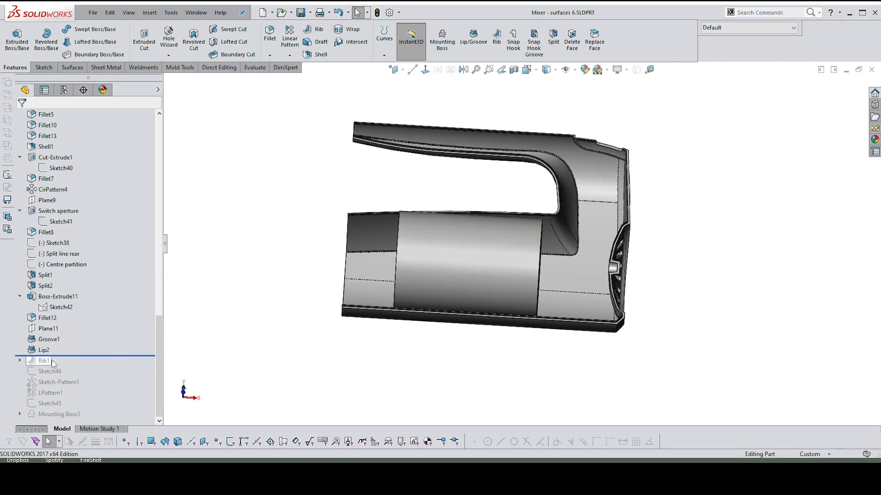
{"action": "mouse_move", "coordinate": [46, 363]}
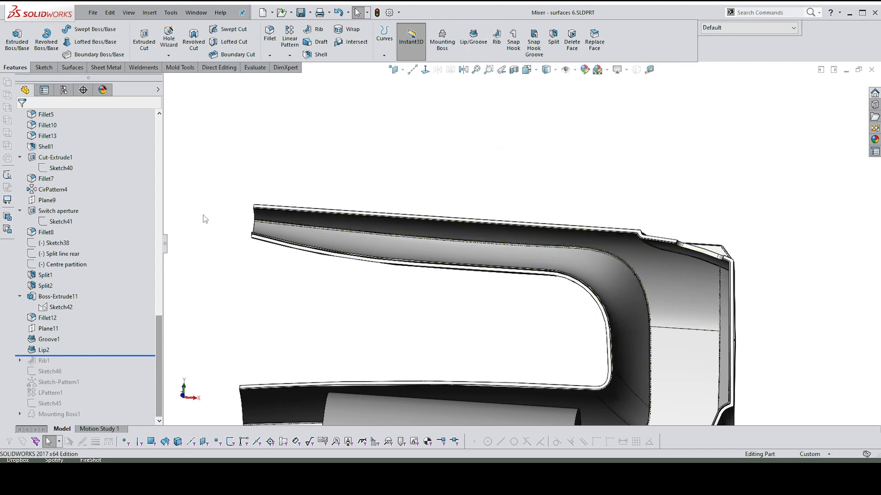
Step: Create a reference plane offset 10 mm from the Front plane, into the Left casing
{"action": "scroll", "coordinate": [68, 167], "scroll_direction": "up", "scroll_amount": 20}
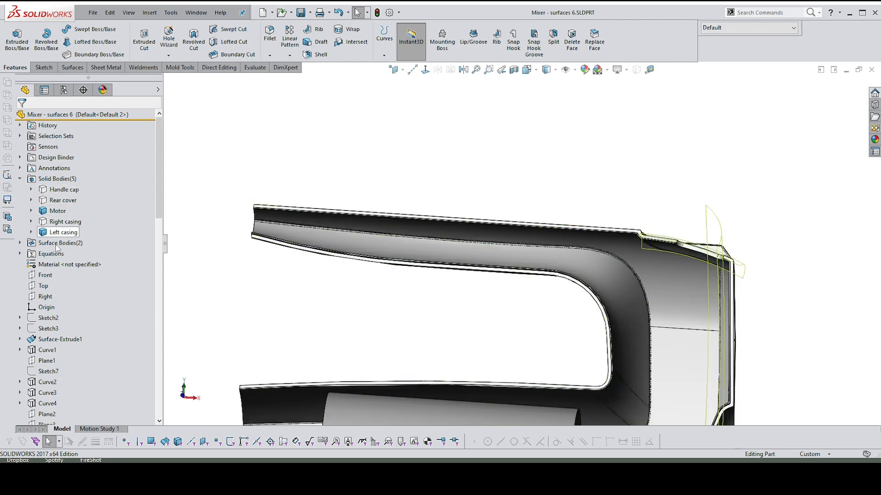
{"action": "left_click", "coordinate": [44, 277]}
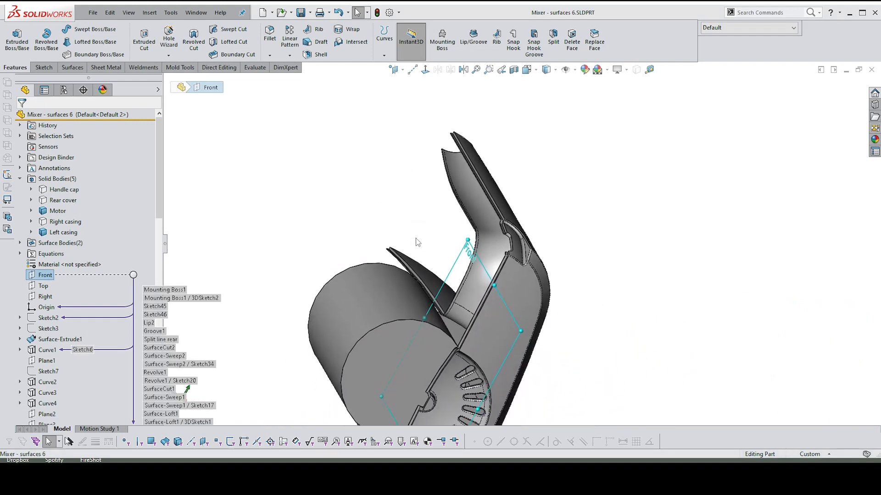
{"action": "middle_click_drag", "start_coordinate": [415, 238], "coordinate": [467, 205]}
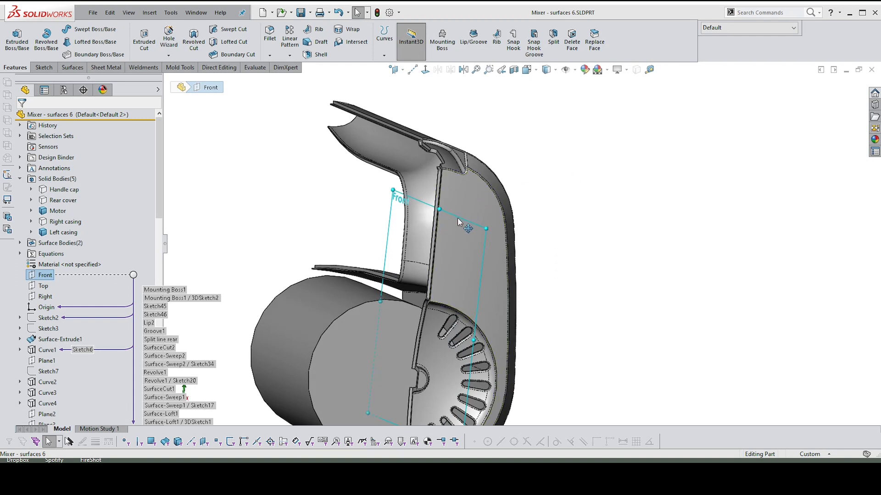
{"action": "middle_click_drag", "start_coordinate": [461, 219], "coordinate": [479, 240]}
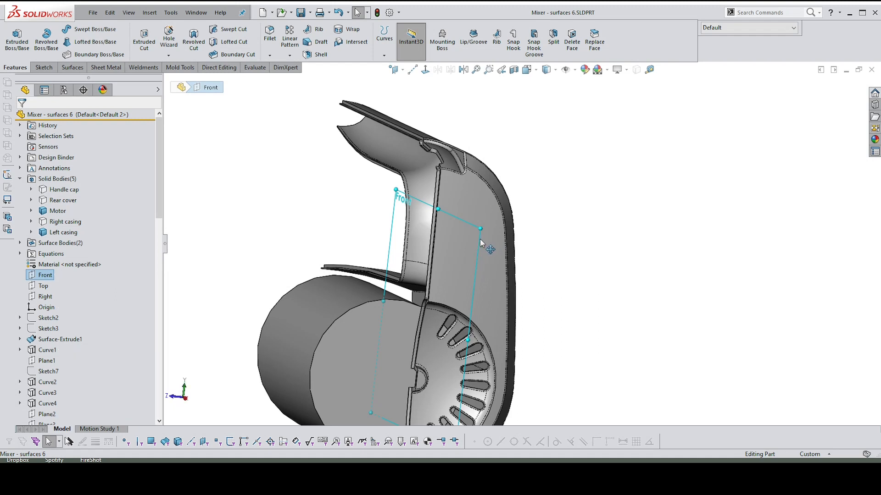
{"action": "left_click_drag", "start_coordinate": [480, 243], "coordinate": [501, 243], "text": "ctrl"}
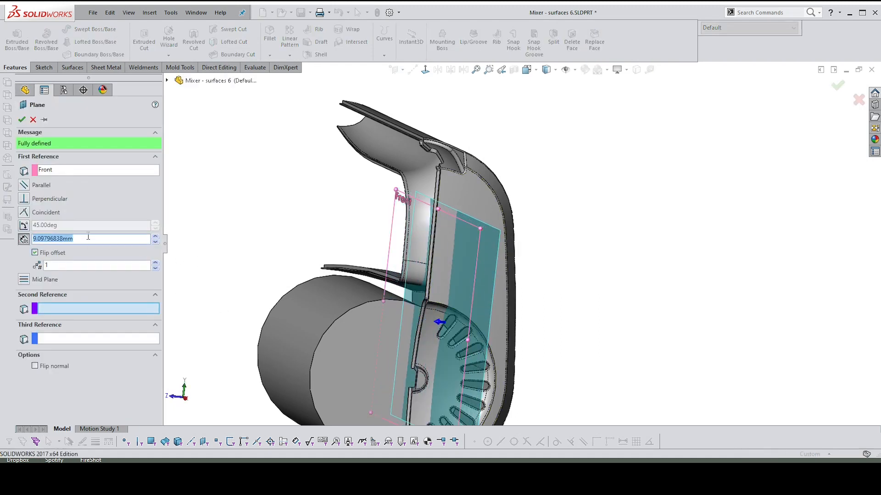
{"action": "type", "text": "10"}
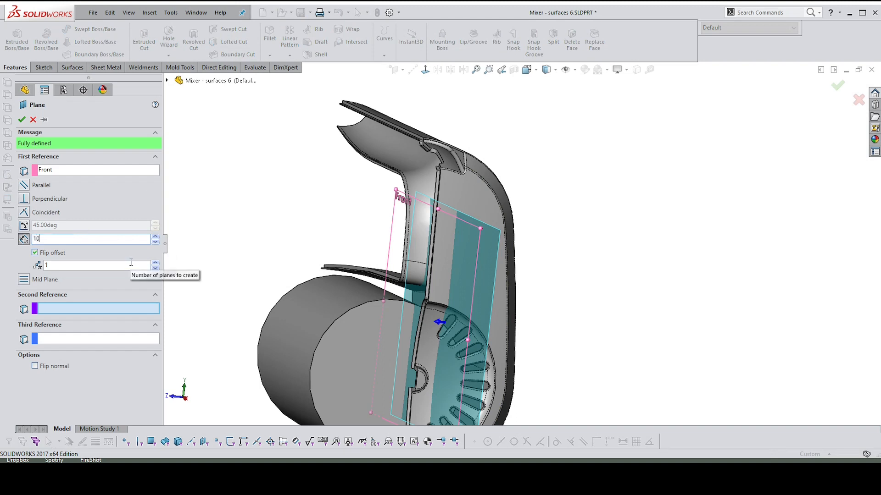
{"action": "key", "text": "Return"}
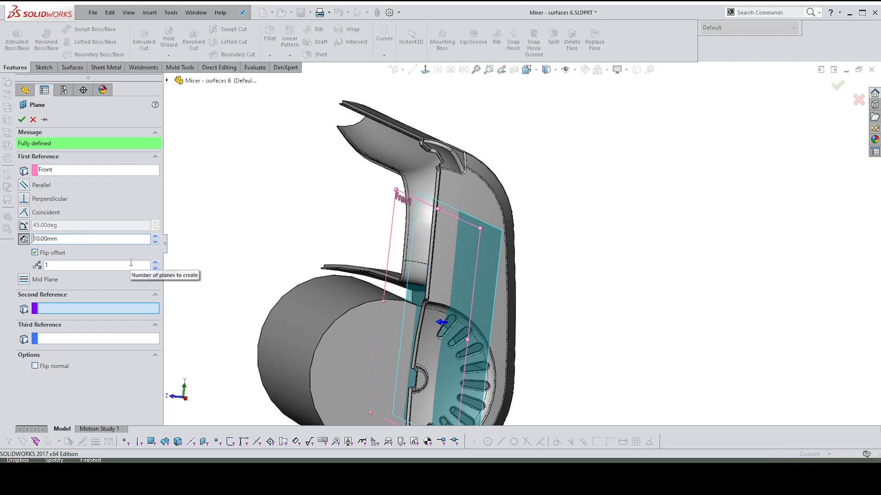
{"action": "left_click", "coordinate": [21, 120]}
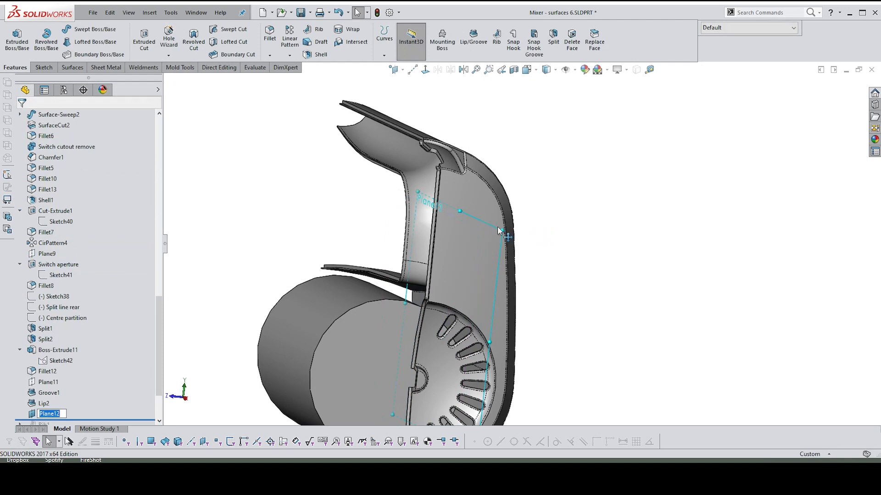
Step: Start a sketch on the new offset plane and draw a short vertical line inside the upper handle near its open end
{"action": "key", "text": "s"}
{"action": "left_click", "coordinate": [539, 153]}
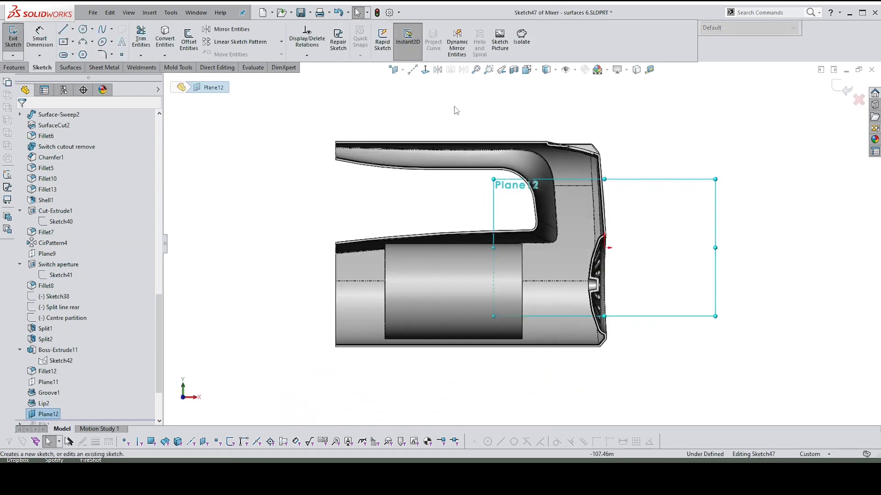
{"action": "scroll", "coordinate": [385, 126], "scroll_direction": "down", "scroll_amount": 5}
{"action": "key", "text": "s"}
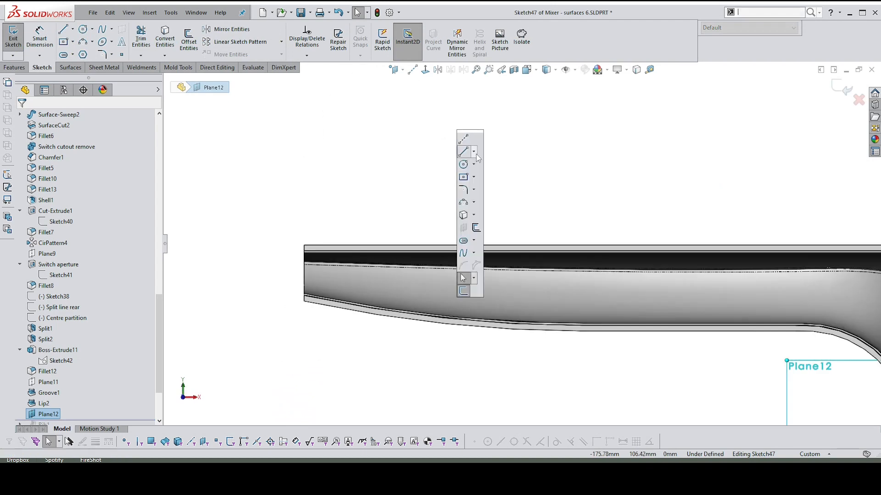
{"action": "left_click", "coordinate": [463, 153]}
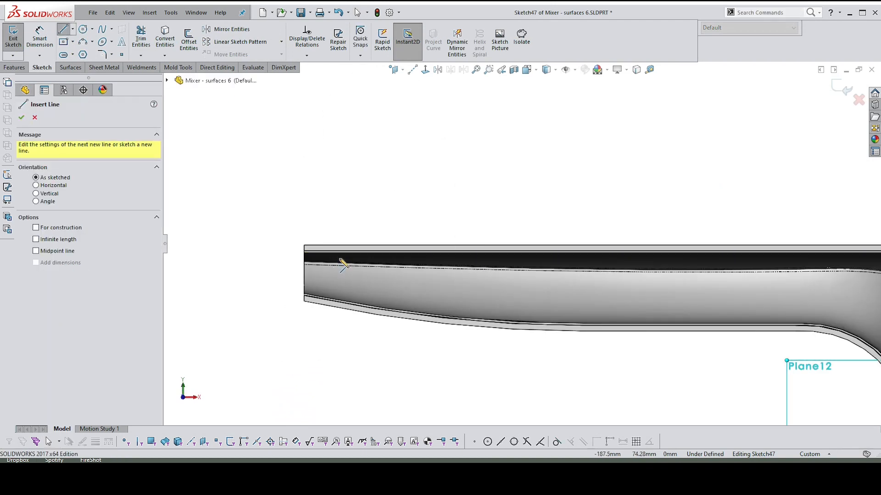
{"action": "left_click", "coordinate": [339, 259]}
{"action": "left_click", "coordinate": [339, 291]}
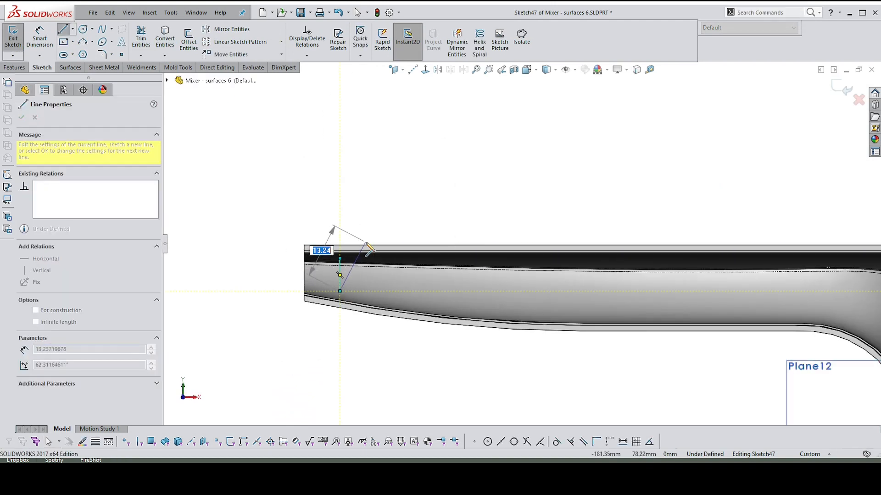
{"action": "key", "text": "Escape"}
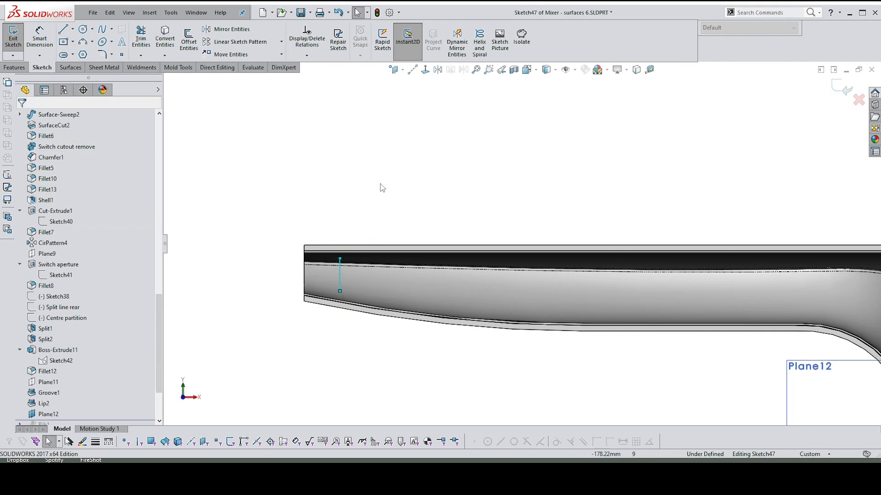
Step: Pattern the vertical line linearly along the X-axis with 6 instances at 20 mm spacing
{"action": "left_click", "coordinate": [231, 41]}
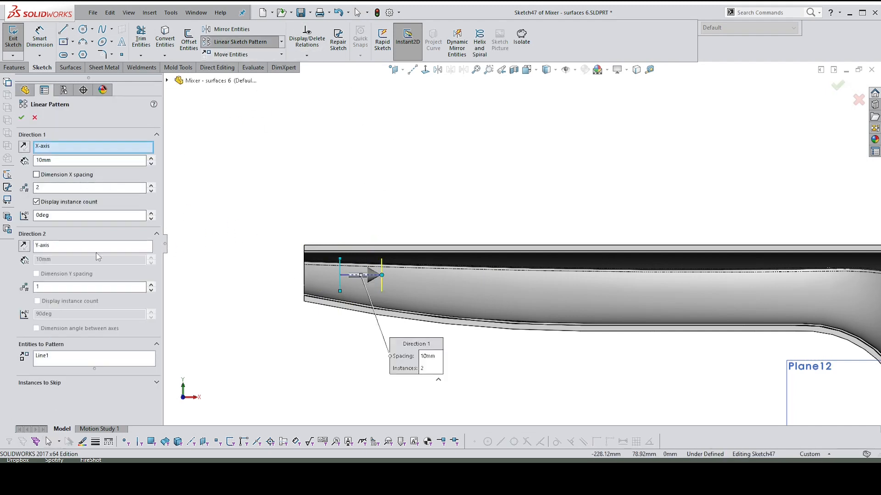
{"action": "left_click", "coordinate": [154, 189]}
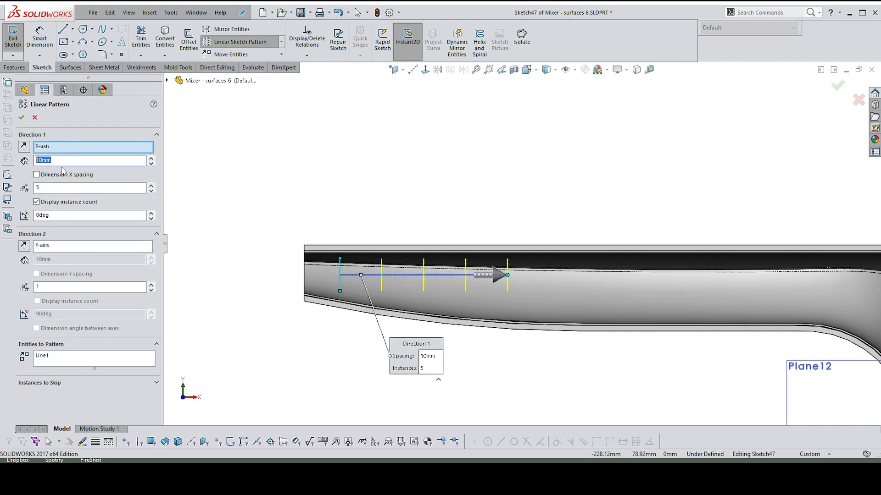
{"action": "type", "text": "20"}
{"action": "key", "text": "Return"}
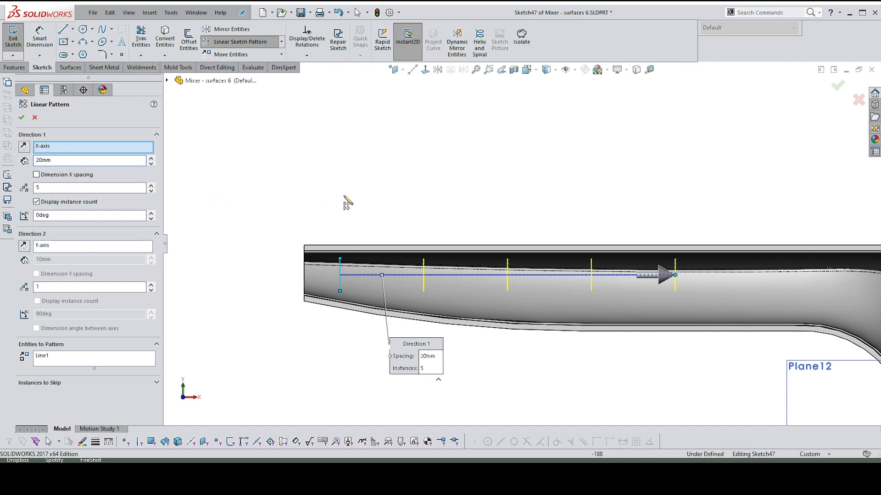
{"action": "scroll", "coordinate": [389, 199], "scroll_direction": "up", "scroll_amount": 2}
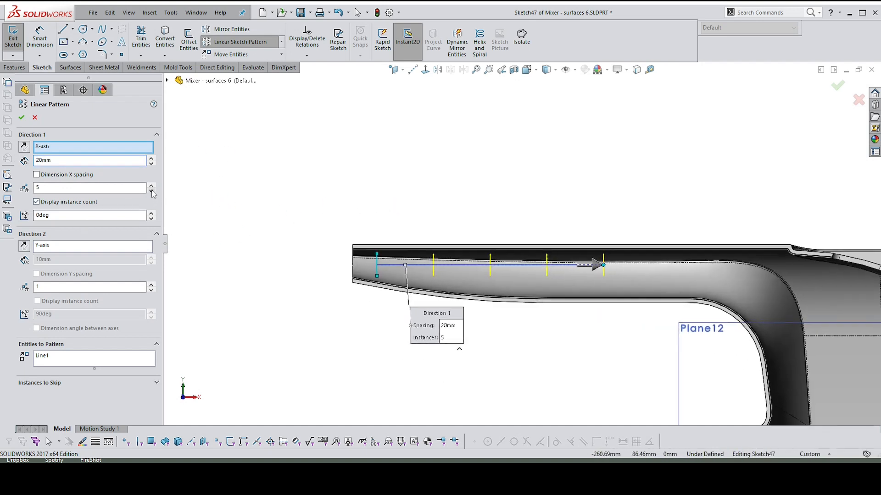
{"action": "left_click", "coordinate": [151, 186]}
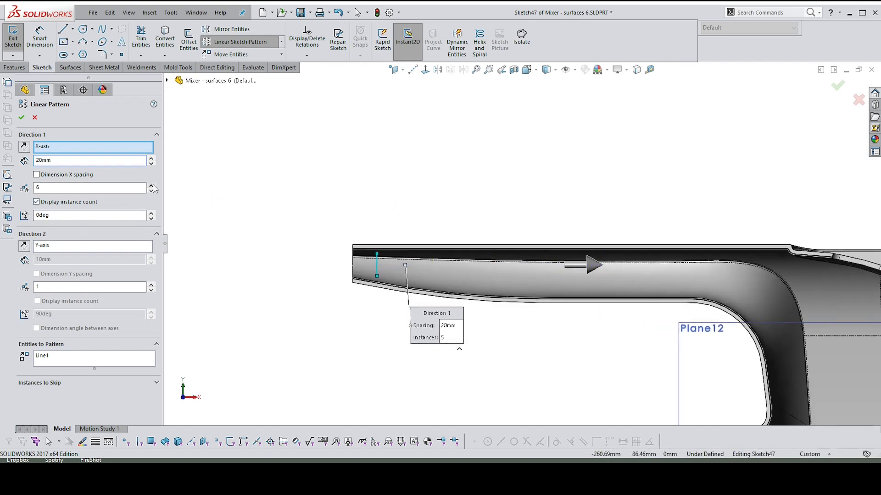
{"action": "left_click", "coordinate": [21, 119]}
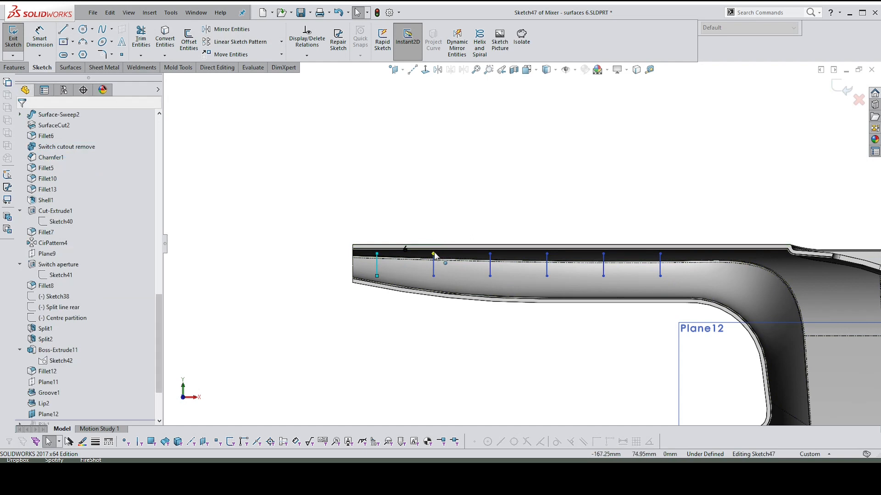
Step: Dimension the first vertical line 10 mm from the open end of the upper handle
{"action": "scroll", "coordinate": [619, 241], "scroll_direction": "down", "scroll_amount": 1}
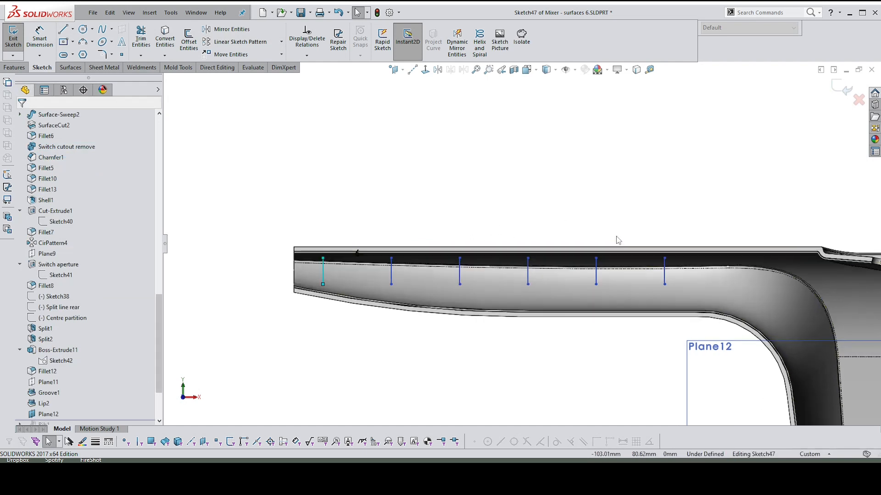
{"action": "scroll", "coordinate": [368, 204], "scroll_direction": "down", "scroll_amount": 1}
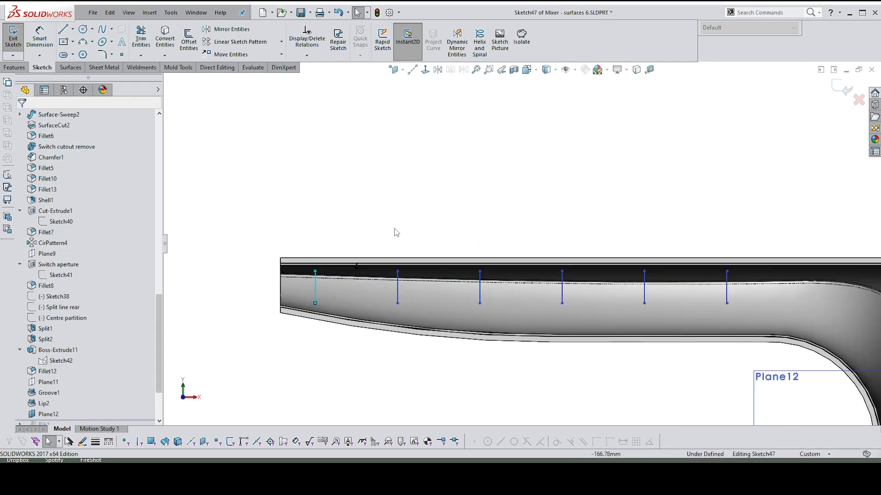
{"action": "scroll", "coordinate": [447, 248], "scroll_direction": "up", "scroll_amount": 1}
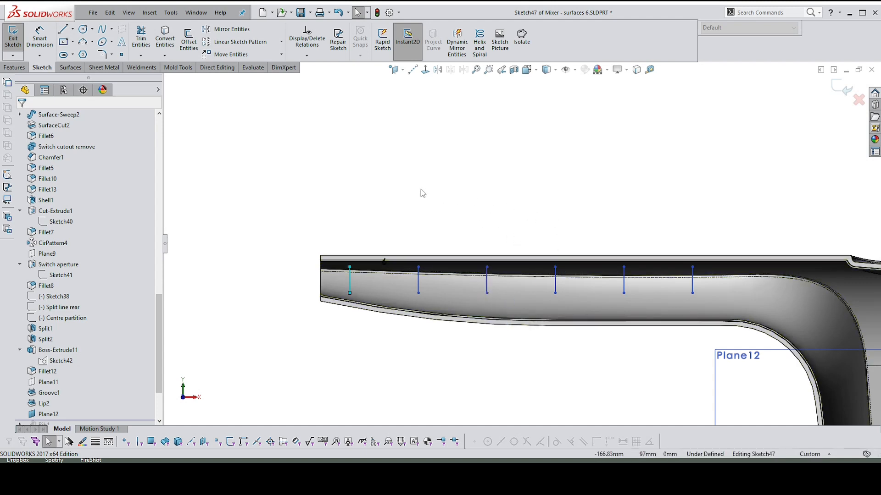
{"action": "key", "text": "s"}
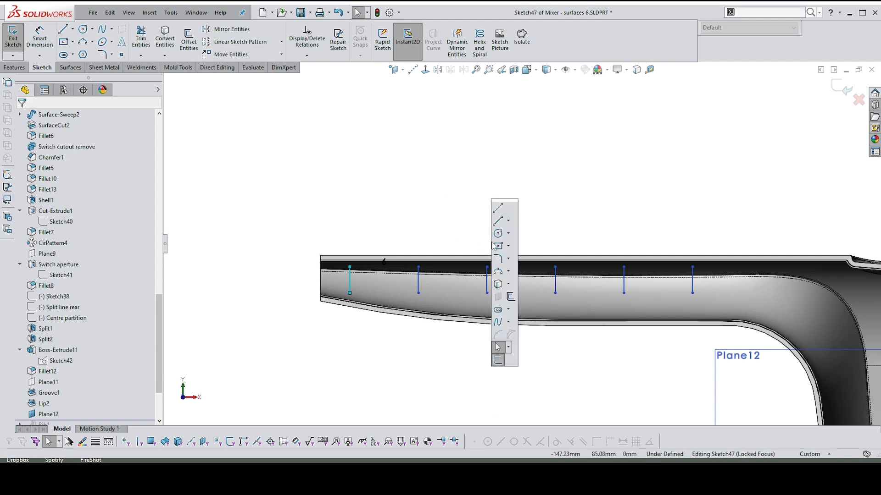
{"action": "right_click_drag", "start_coordinate": [542, 185], "coordinate": [530, 109]}
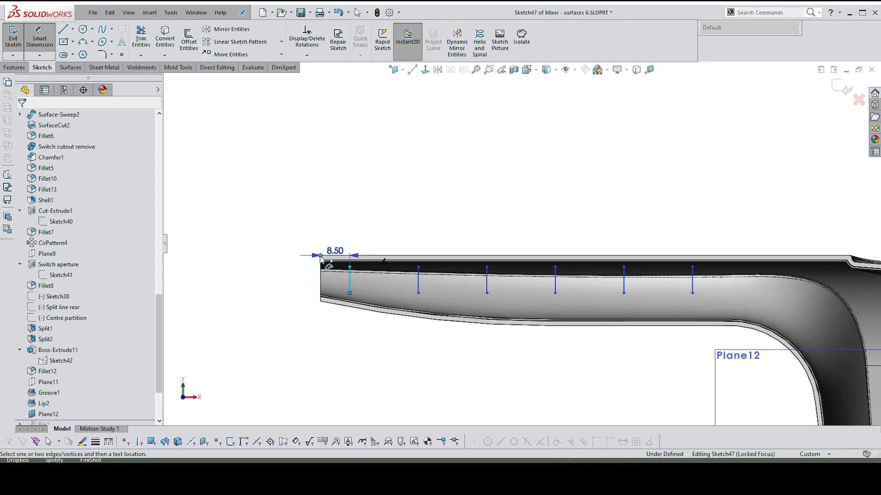
{"action": "left_click", "coordinate": [344, 209]}
{"action": "key", "text": "Return"}
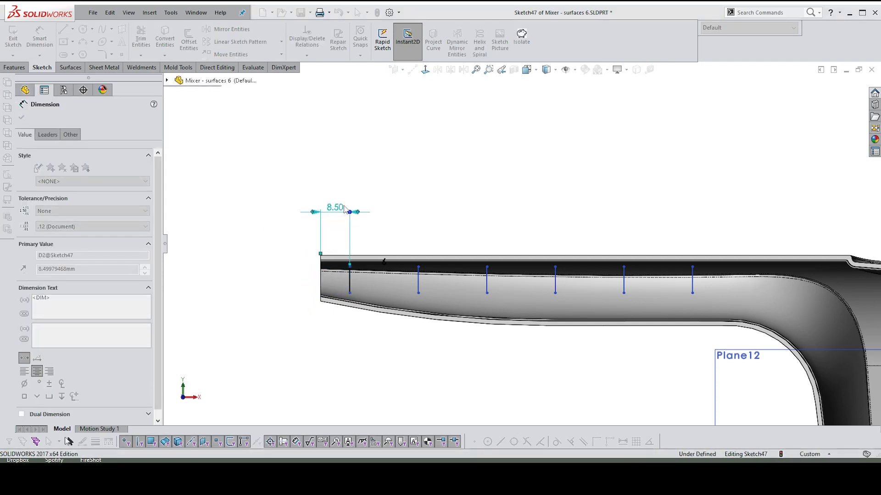
Step: Add a 20 mm spacing dimension between the first two vertical lines of the pattern
{"action": "left_click", "coordinate": [357, 281]}
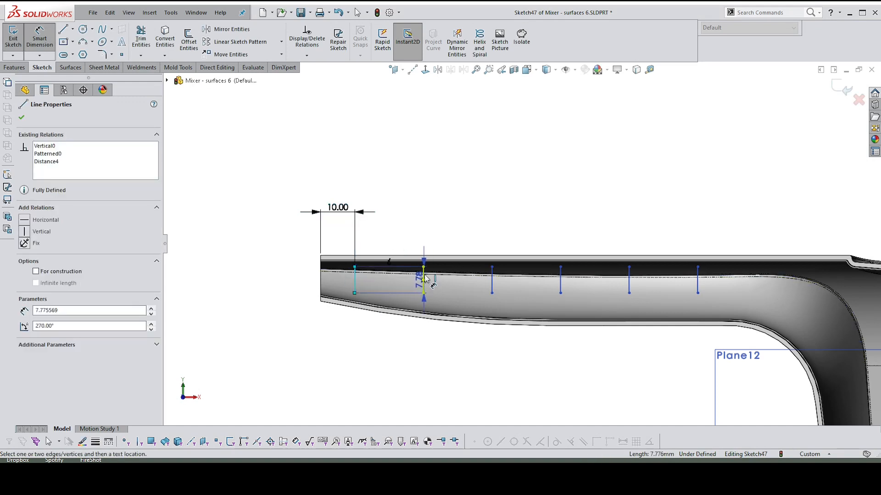
{"action": "left_click", "coordinate": [423, 279]}
{"action": "left_click", "coordinate": [419, 237]}
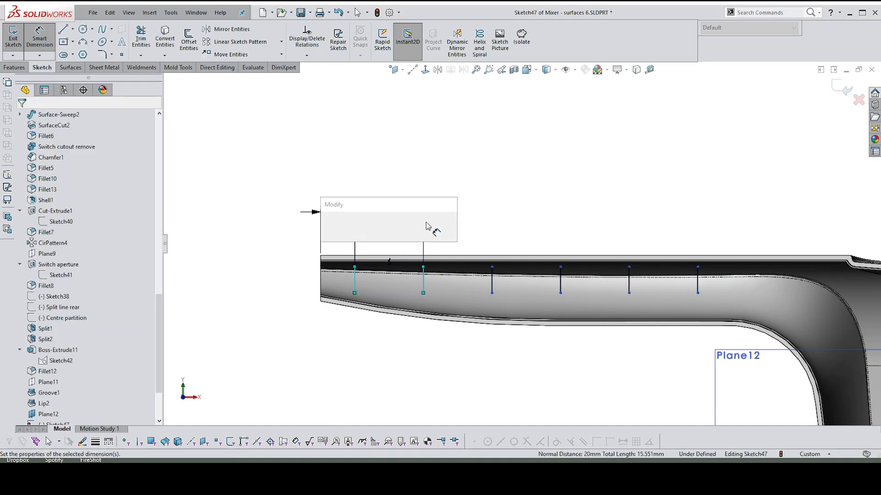
{"action": "key", "text": "Return"}
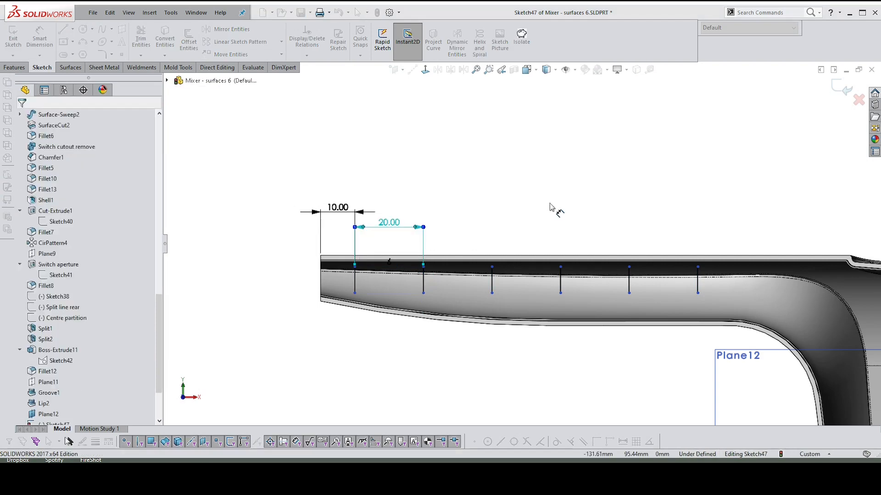
{"action": "scroll", "coordinate": [555, 208], "scroll_direction": "up", "scroll_amount": 3}
{"action": "scroll", "coordinate": [665, 227], "scroll_direction": "up", "scroll_amount": 2}
{"action": "scroll", "coordinate": [756, 204], "scroll_direction": "down", "scroll_amount": 3}
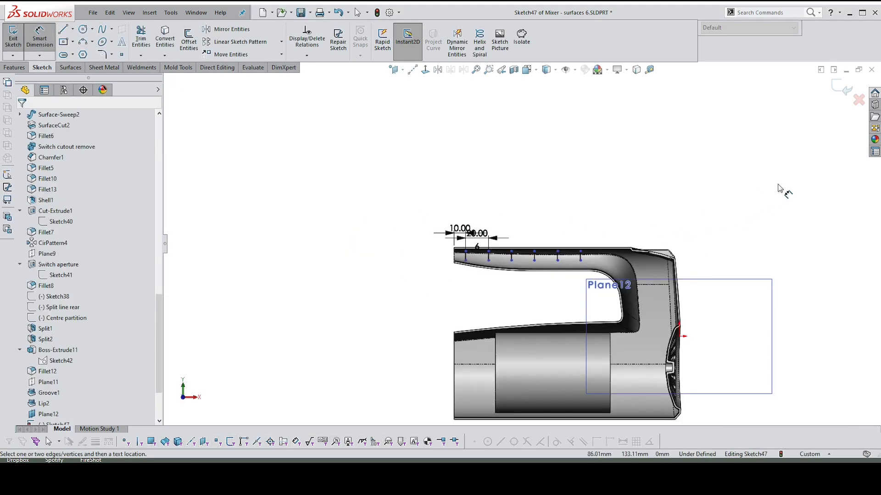
{"action": "key", "text": "Escape"}
Step: Sketch a short slanted line beyond the last patterned line, where the handle begins to bend
{"action": "scroll", "coordinate": [679, 249], "scroll_direction": "down", "scroll_amount": 2}
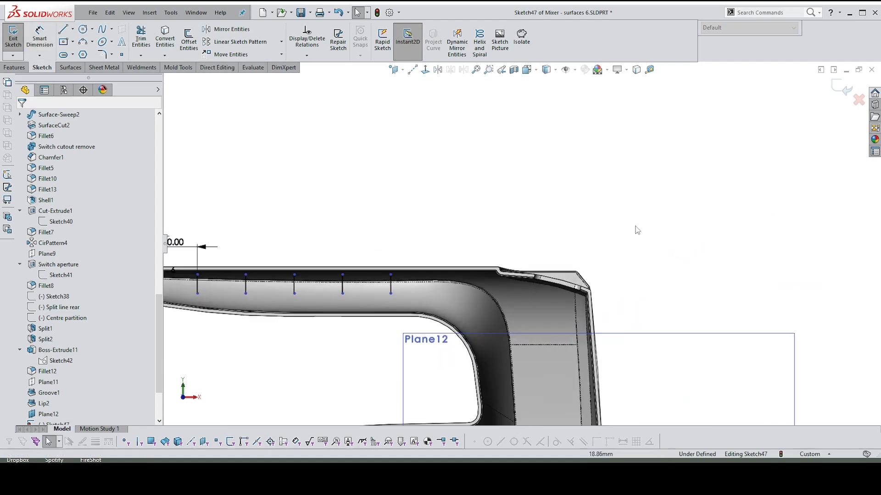
{"action": "key", "text": "s"}
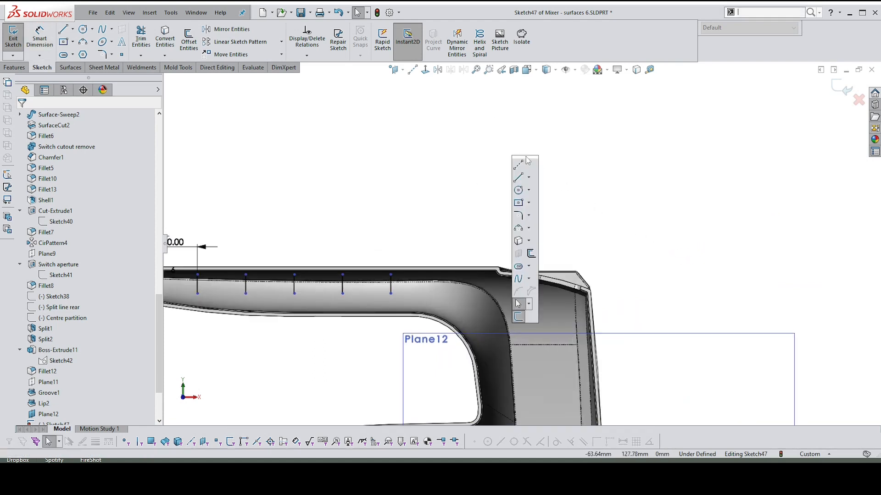
{"action": "left_click", "coordinate": [518, 180]}
{"action": "scroll", "coordinate": [399, 307], "scroll_direction": "down", "scroll_amount": 2}
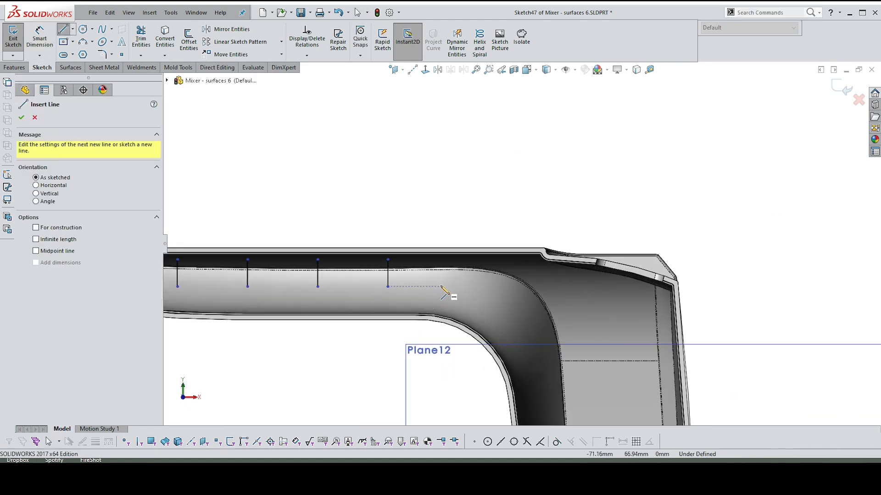
{"action": "left_click_drag", "start_coordinate": [445, 291], "coordinate": [457, 260]}
{"action": "key", "text": "Escape"}
{"action": "key", "text": "Escape"}
Step: Sketch a longer slanted line about 17 mm long, diagonally across the handle's bend
{"action": "key", "text": "s"}
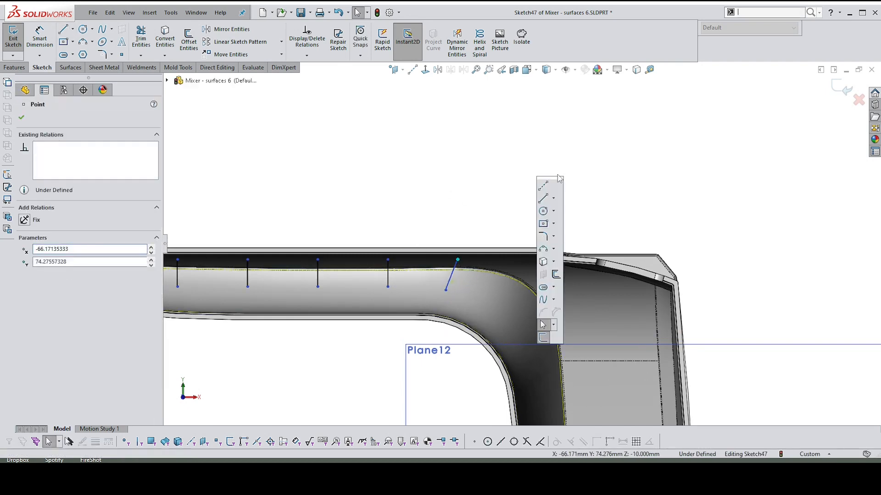
{"action": "left_click", "coordinate": [547, 196]}
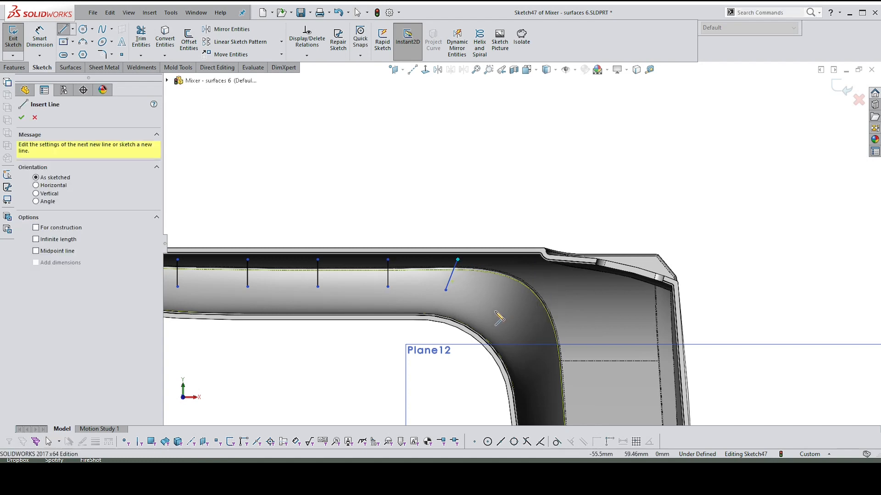
{"action": "left_click", "coordinate": [495, 311]}
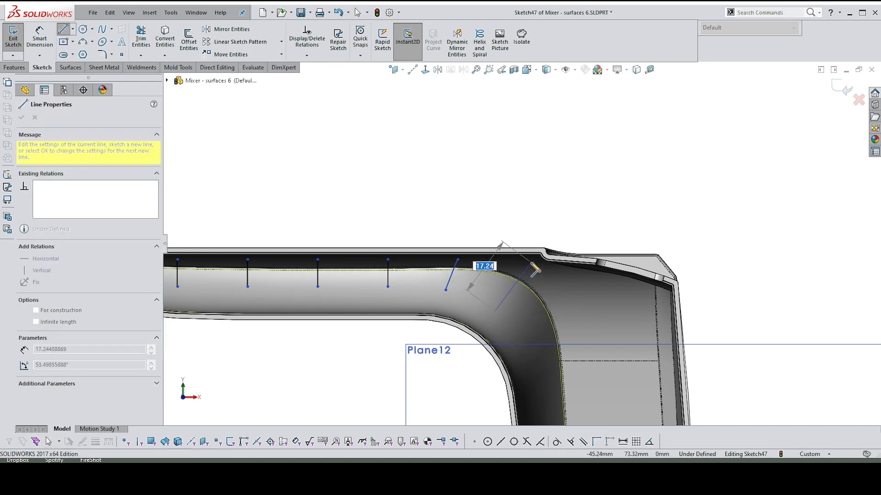
{"action": "left_click", "coordinate": [531, 265]}
{"action": "key", "text": "Escape"}
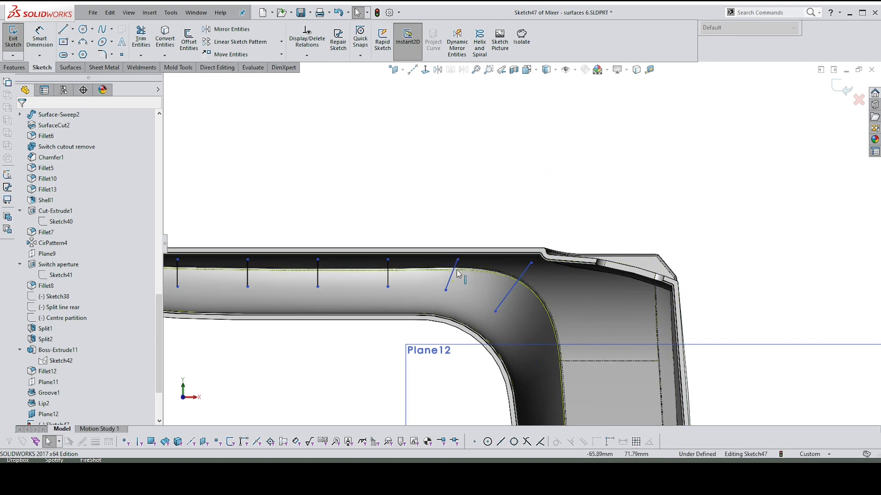
Step: Finish the sketch and use it for a Rib feature, choosing the Left casing as the selected body
{"action": "scroll", "coordinate": [482, 199], "scroll_direction": "down", "scroll_amount": 2}
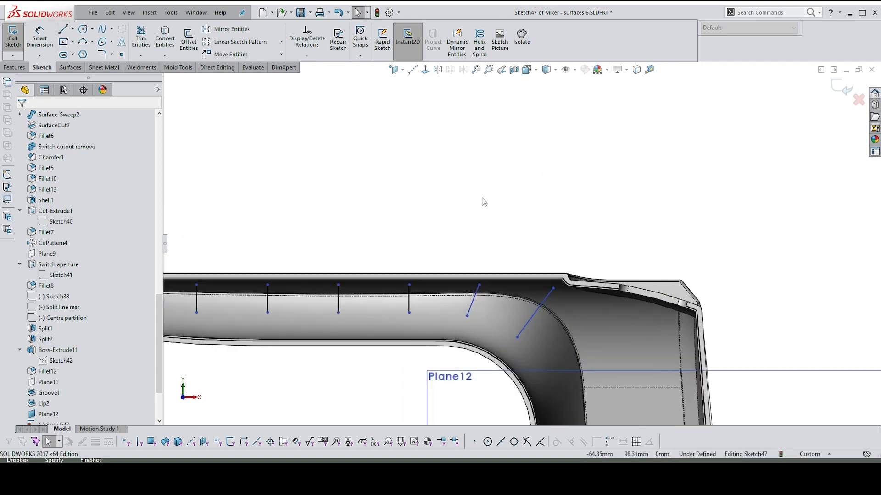
{"action": "scroll", "coordinate": [502, 195], "scroll_direction": "up", "scroll_amount": 2}
{"action": "scroll", "coordinate": [513, 209], "scroll_direction": "up", "scroll_amount": 5}
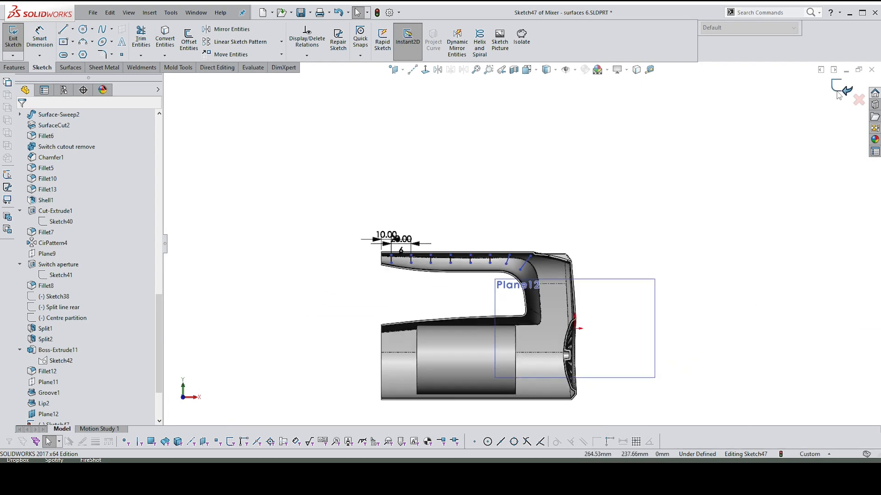
{"action": "left_click", "coordinate": [837, 94]}
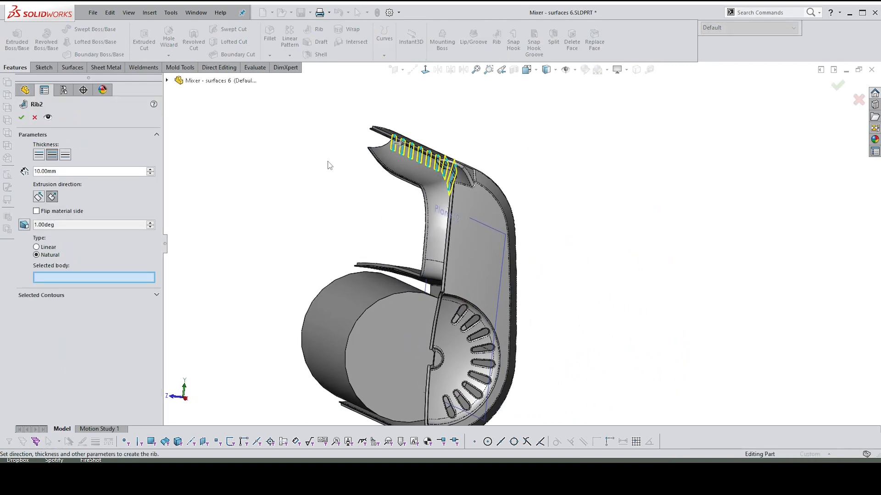
{"action": "middle_click_drag", "start_coordinate": [367, 186], "coordinate": [376, 177]}
{"action": "scroll", "coordinate": [376, 177], "scroll_direction": "down", "scroll_amount": 3}
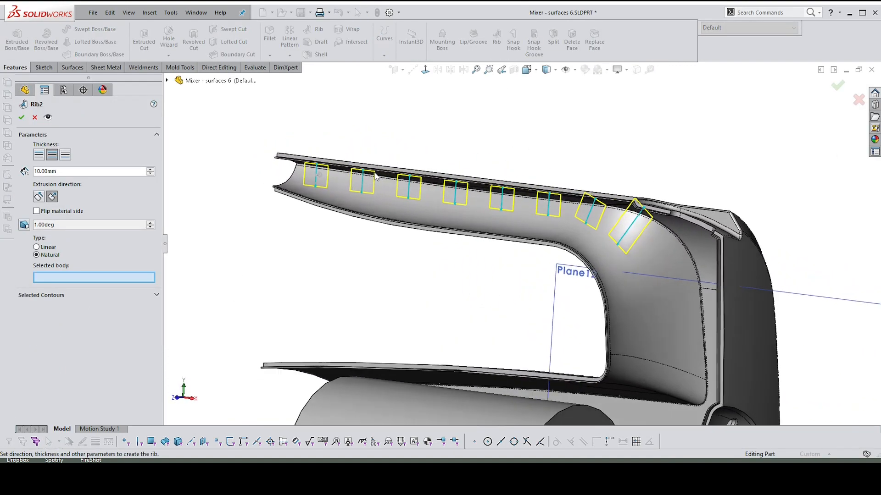
{"action": "scroll", "coordinate": [376, 177], "scroll_direction": "down", "scroll_amount": 5}
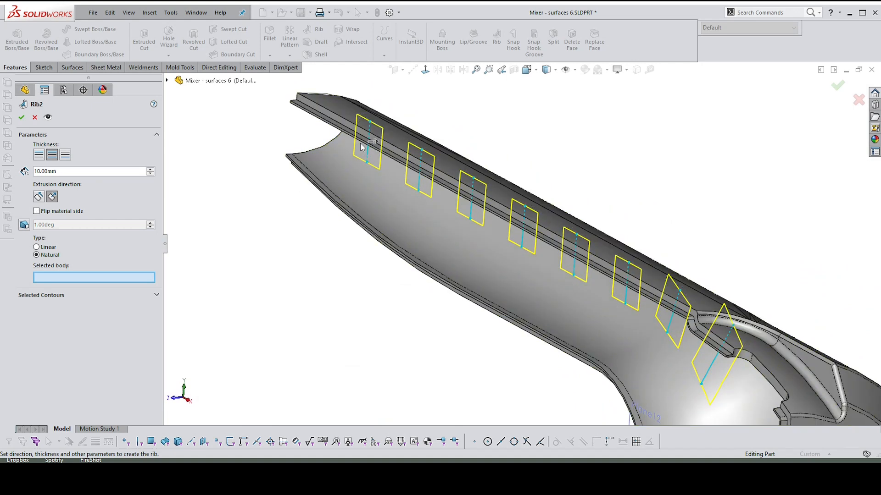
{"action": "scroll", "coordinate": [397, 120], "scroll_direction": "up", "scroll_amount": 3}
{"action": "left_click", "coordinate": [415, 206]}
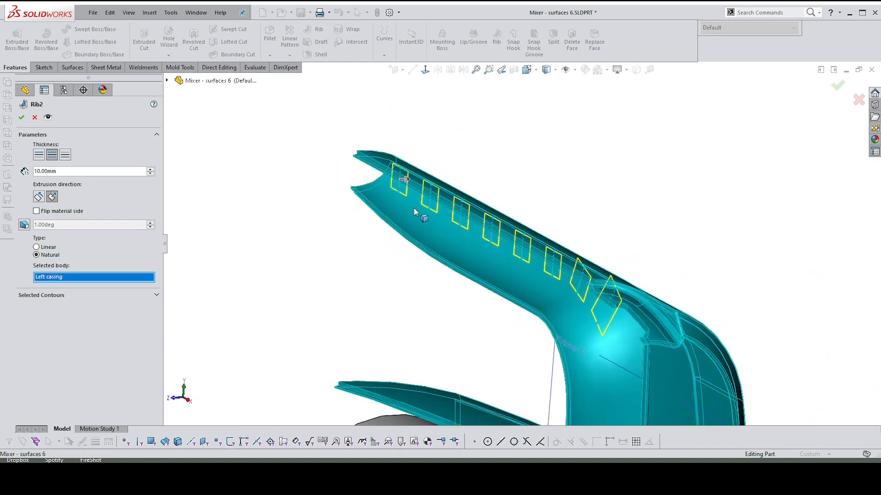
Step: Set the rib thickness to 1.8*.67 mm, applied to both sides of the sketch lines
{"action": "left_click", "coordinate": [52, 155]}
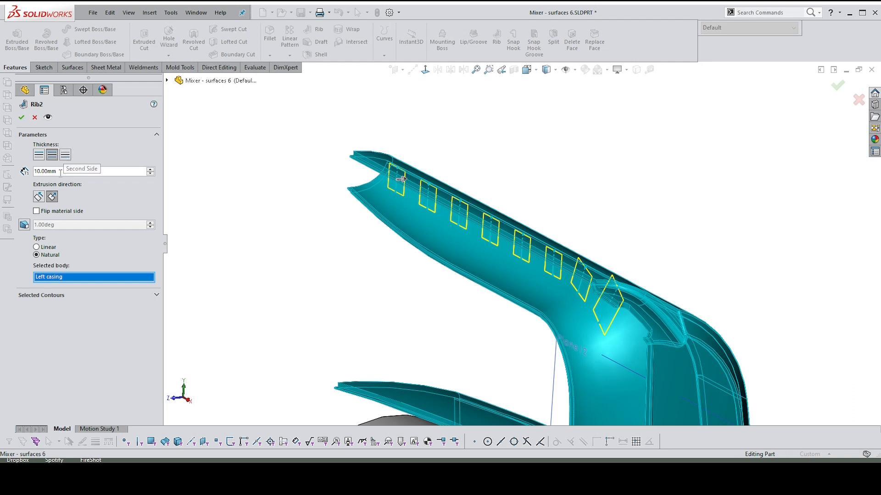
{"action": "double_click", "coordinate": [50, 171]}
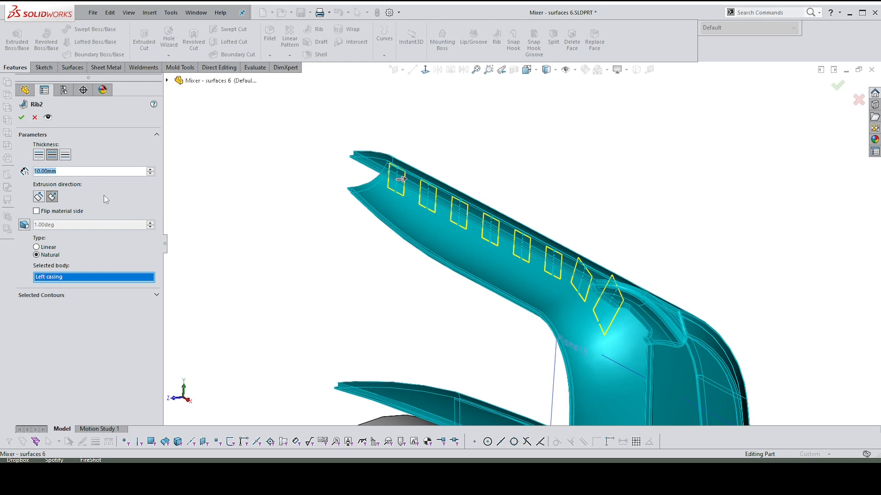
{"action": "type", "text": "1.8"}
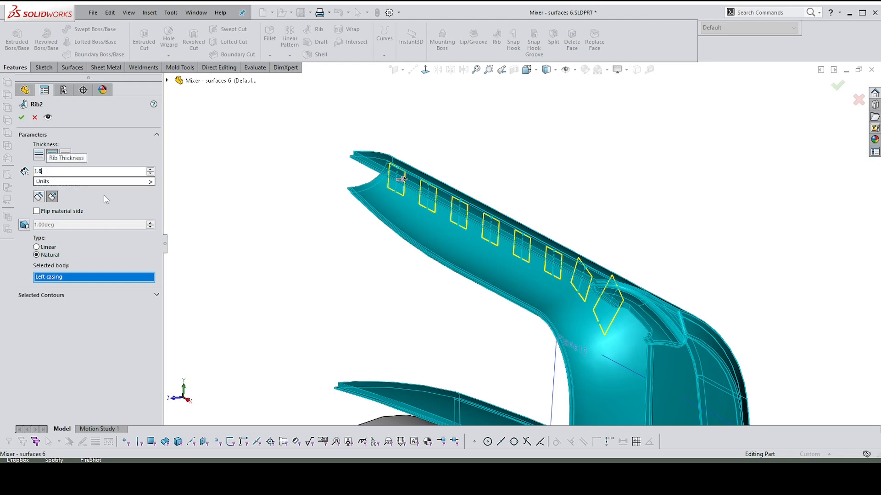
{"action": "type", "text": "*."}
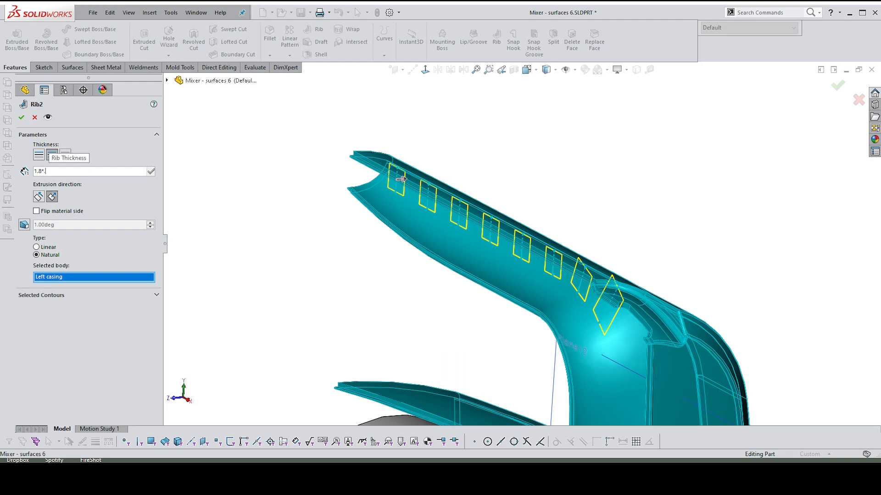
{"action": "type", "text": "67"}
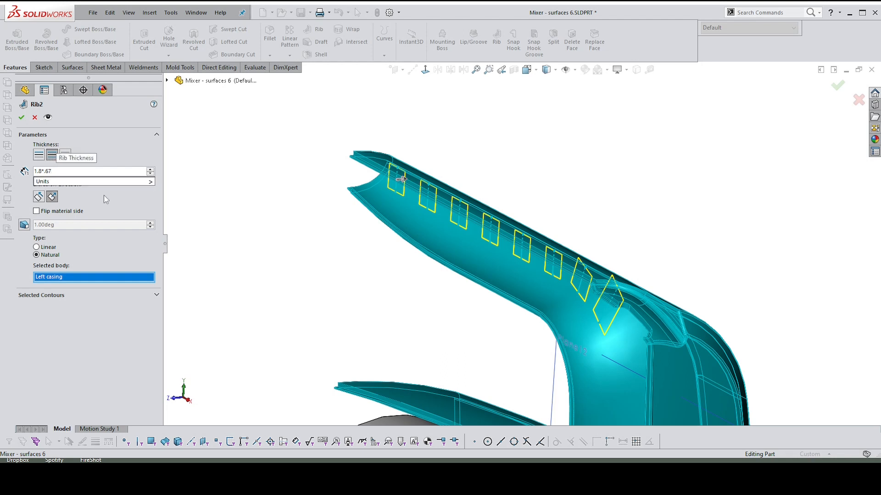
{"action": "key", "text": "Return"}
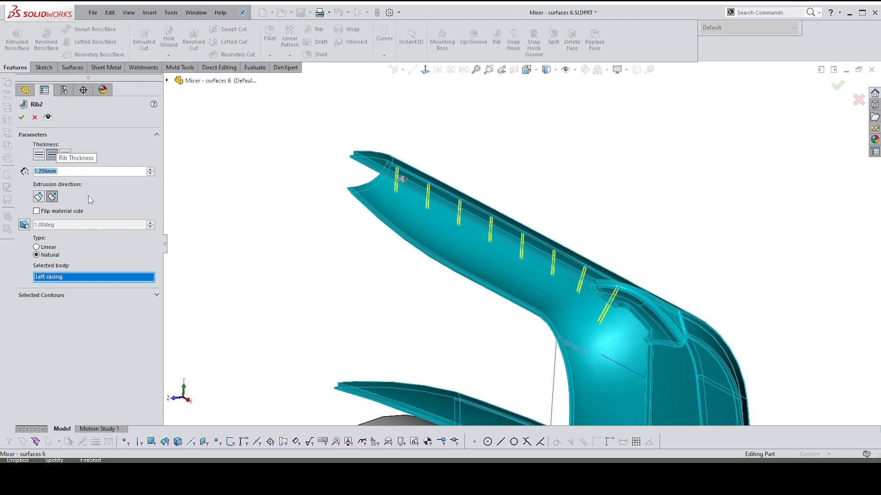
Step: Turn on outward draft for the ribs with an angle of 0.5 degrees
{"action": "left_click", "coordinate": [24, 225]}
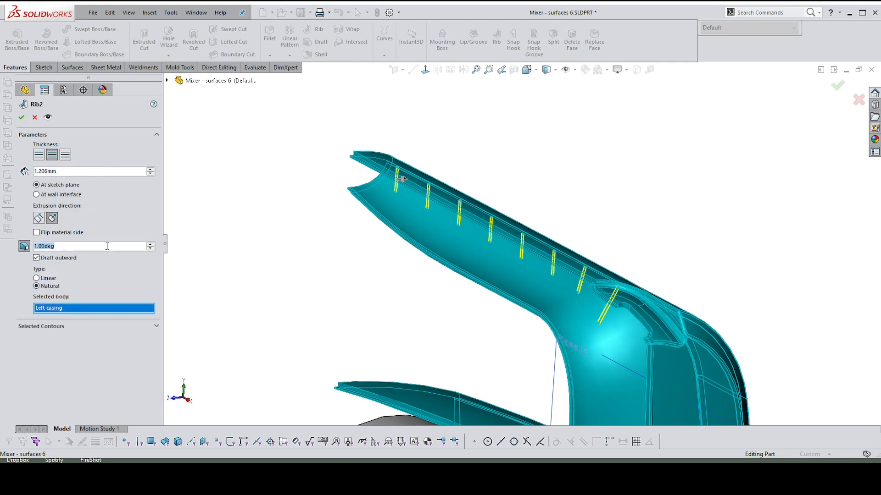
{"action": "type", "text": ".5"}
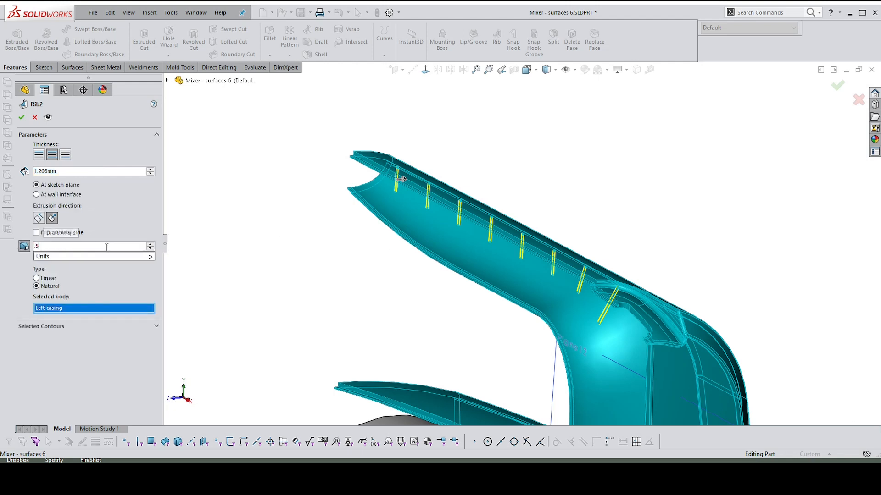
{"action": "key", "text": "Return"}
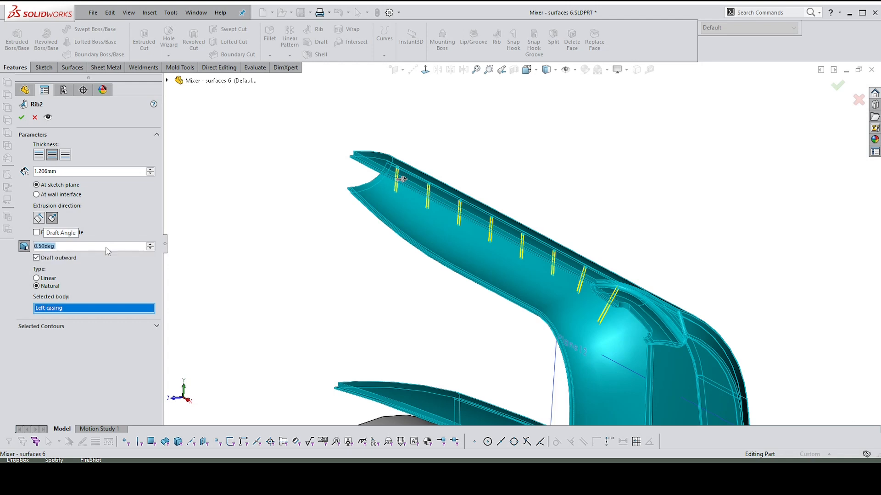
Step: Round the rib thickness to 1.20 mm and create the ribs inside the handle
{"action": "left_click", "coordinate": [45, 171]}
{"action": "key", "text": "Delete"}
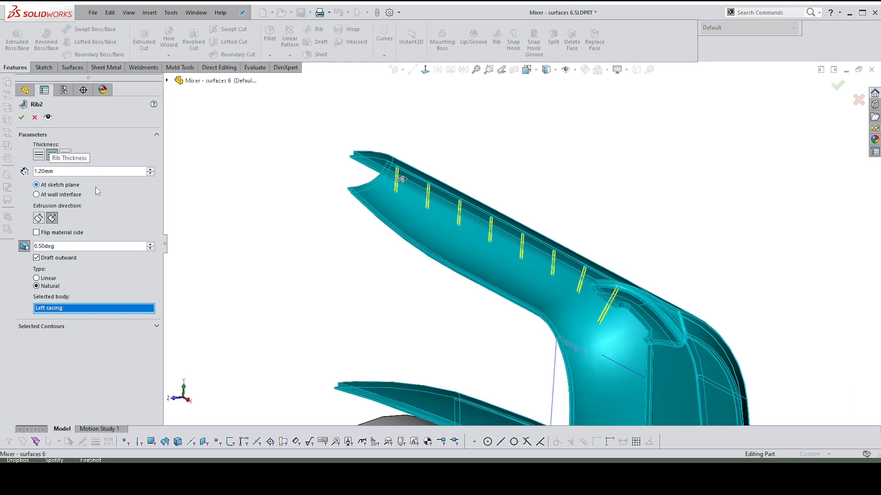
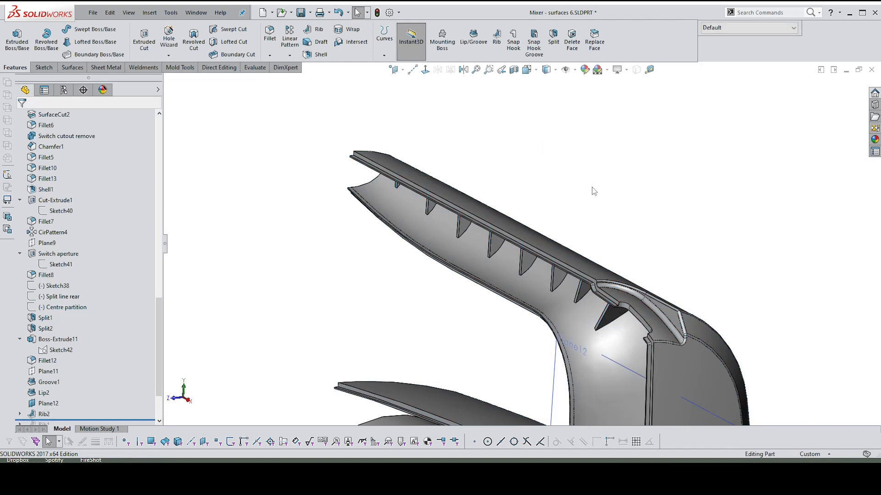
{"action": "scroll", "coordinate": [603, 206], "scroll_direction": "up", "scroll_amount": 2}
{"action": "middle_click_drag", "start_coordinate": [639, 215], "coordinate": [551, 239]}
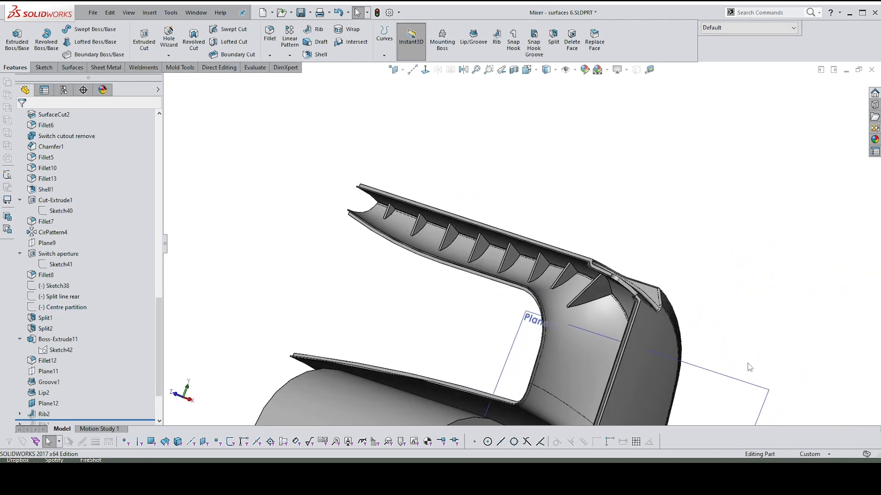
Step: Roll the feature history forward to include Rib1
{"action": "left_click", "coordinate": [705, 373]}
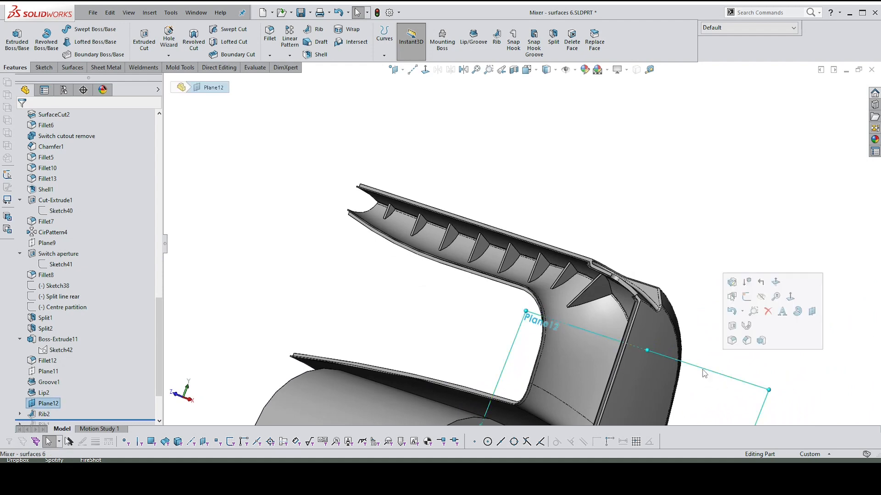
{"action": "middle_click_drag", "start_coordinate": [704, 372], "coordinate": [608, 254]}
{"action": "left_click_drag", "start_coordinate": [502, 256], "coordinate": [491, 277]}
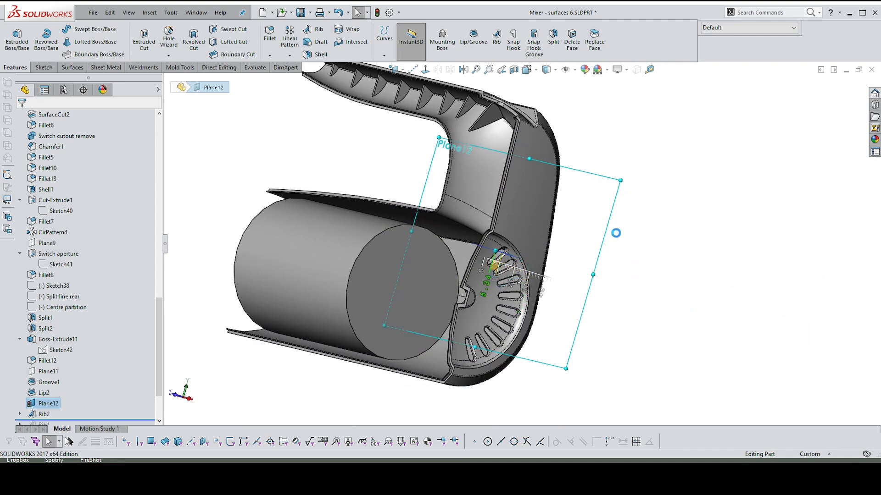
{"action": "middle_click_drag", "start_coordinate": [642, 232], "coordinate": [605, 155]}
{"action": "middle_click_drag", "start_coordinate": [725, 145], "coordinate": [668, 165]}
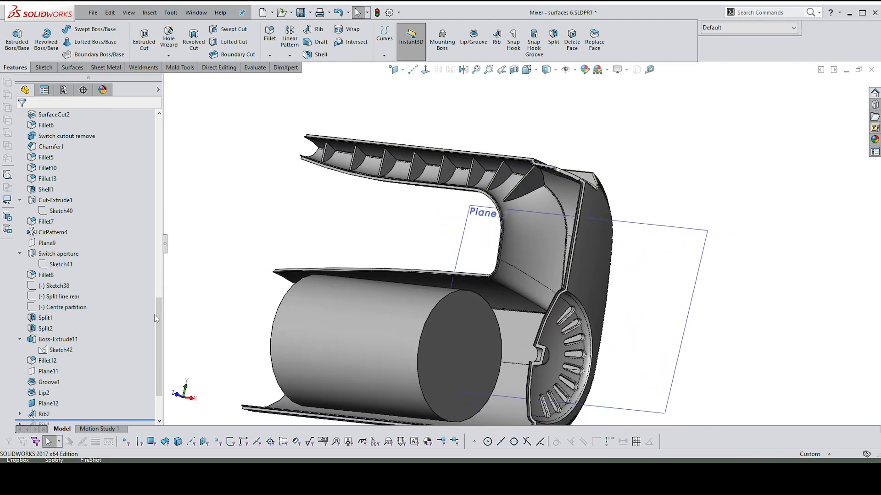
{"action": "scroll", "coordinate": [156, 305], "scroll_direction": "down", "scroll_amount": 2}
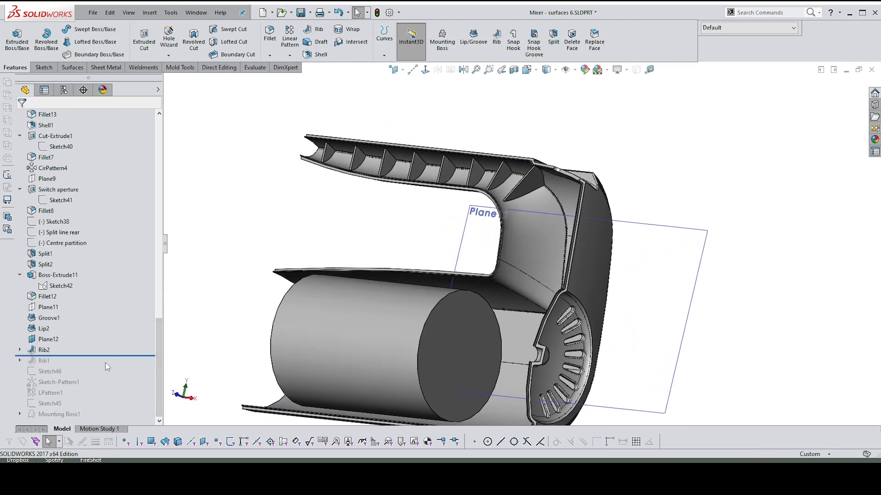
{"action": "left_click_drag", "start_coordinate": [111, 356], "coordinate": [112, 366]}
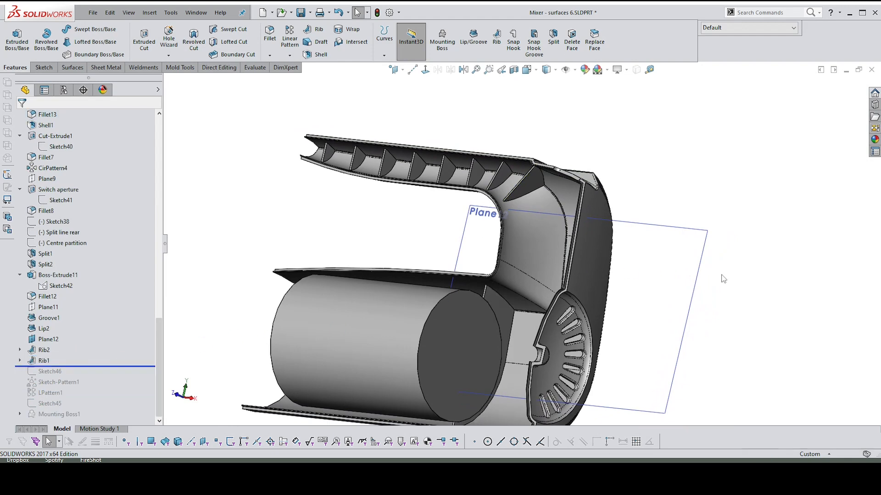
Step: Open Sketch44 of Rib1 for editing
{"action": "scroll", "coordinate": [458, 306], "scroll_direction": "down", "scroll_amount": 1}
{"action": "left_click", "coordinate": [398, 323]}
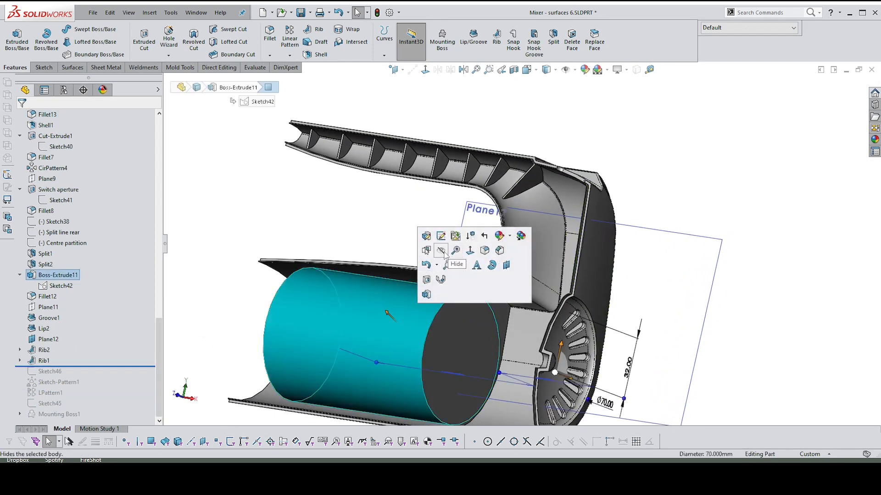
{"action": "left_click", "coordinate": [799, 175]}
{"action": "middle_click_drag", "start_coordinate": [538, 278], "coordinate": [510, 249]}
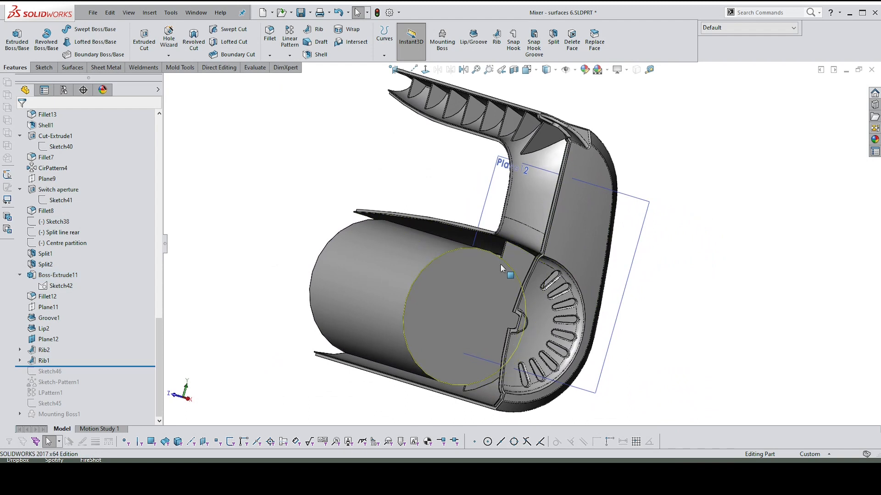
{"action": "left_click", "coordinate": [20, 361]}
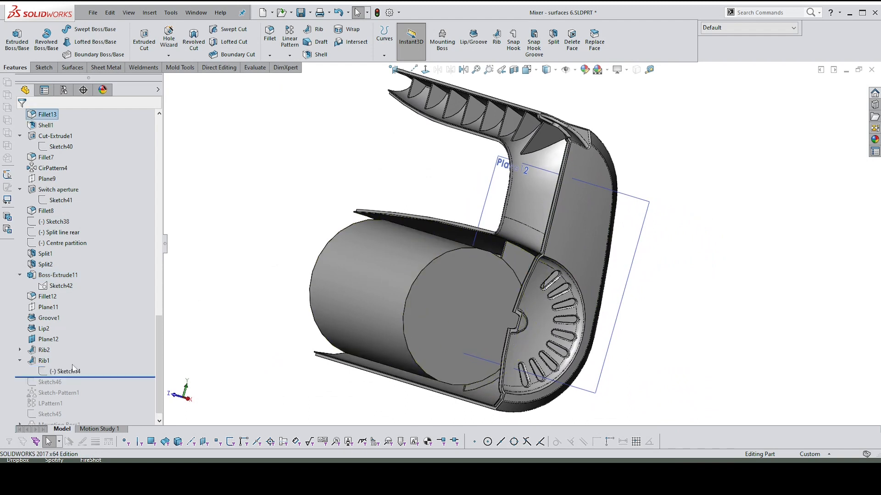
{"action": "left_click", "coordinate": [69, 371]}
{"action": "left_click", "coordinate": [77, 328]}
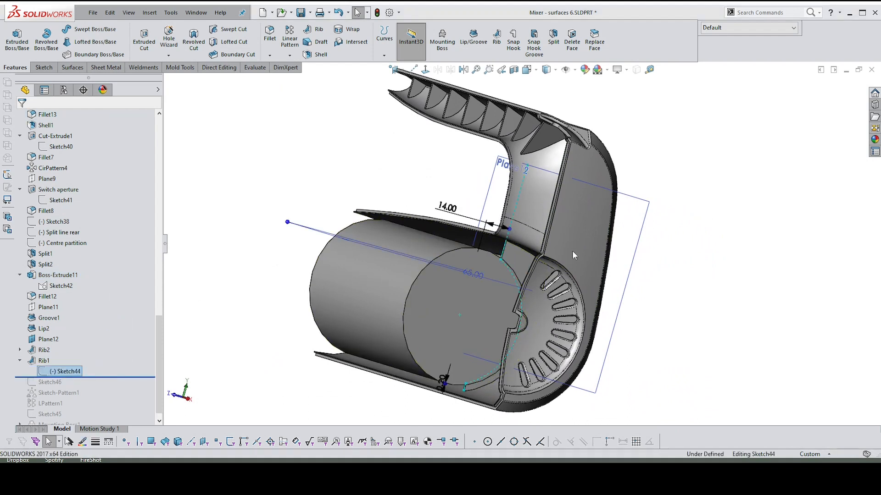
{"action": "right_click", "coordinate": [699, 233]}
{"action": "left_click", "coordinate": [709, 219]}
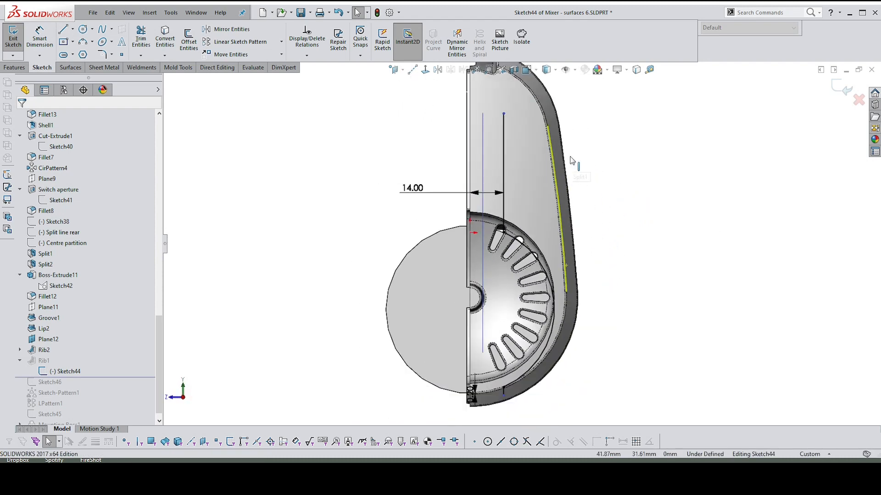
Step: Display the model in wireframe and examine the rib sketch's arc against the outline of the motor cylinder
{"action": "left_click", "coordinate": [530, 159]}
{"action": "left_click", "coordinate": [576, 83]}
{"action": "left_click", "coordinate": [555, 70]}
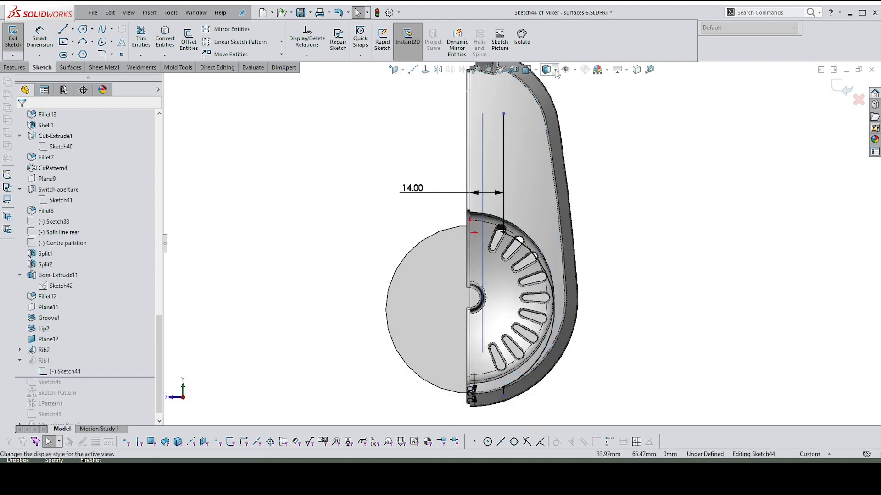
{"action": "left_click", "coordinate": [547, 141]}
{"action": "scroll", "coordinate": [577, 280], "scroll_direction": "down", "scroll_amount": 5}
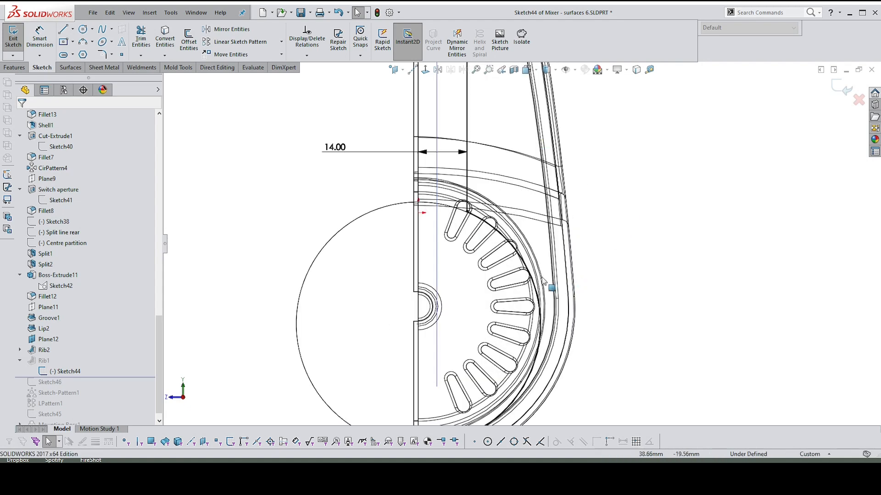
{"action": "scroll", "coordinate": [443, 176], "scroll_direction": "down", "scroll_amount": 3}
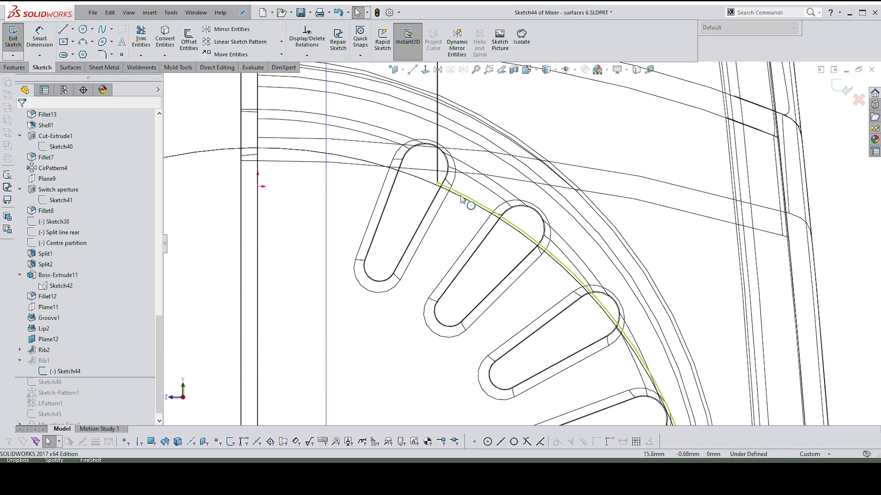
{"action": "scroll", "coordinate": [461, 200], "scroll_direction": "up", "scroll_amount": 4}
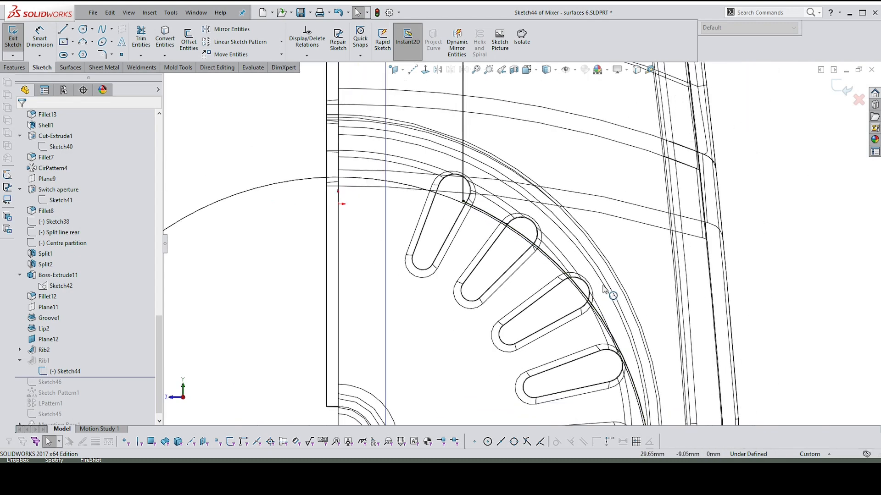
{"action": "scroll", "coordinate": [427, 229], "scroll_direction": "down", "scroll_amount": 2}
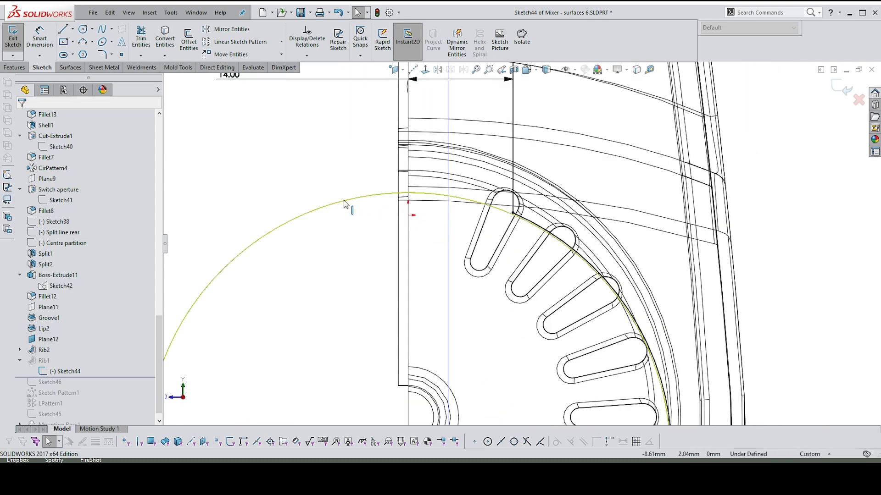
{"action": "scroll", "coordinate": [347, 207], "scroll_direction": "up", "scroll_amount": 3}
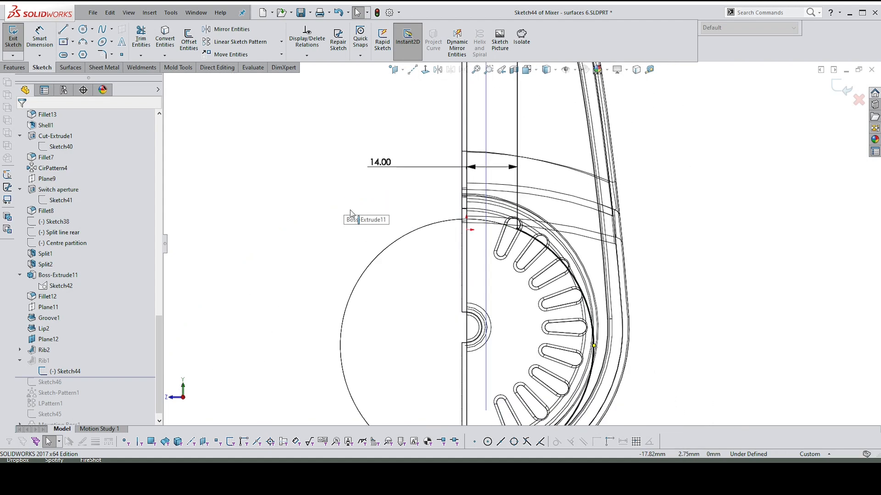
{"action": "scroll", "coordinate": [528, 275], "scroll_direction": "up", "scroll_amount": 1}
{"action": "scroll", "coordinate": [448, 404], "scroll_direction": "down", "scroll_amount": 5}
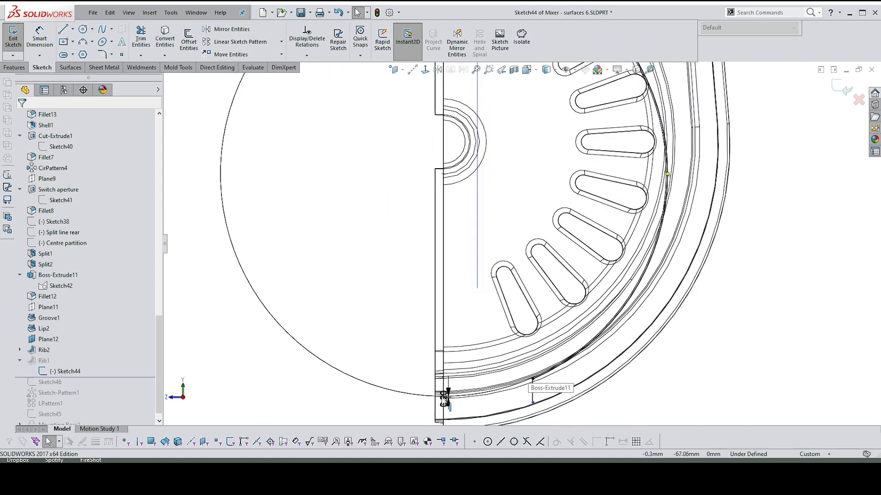
Step: Reposition the 0.20 mm dimension text outside the casing, beside the lower part of the cylinder
{"action": "left_click", "coordinate": [444, 399]}
{"action": "left_click", "coordinate": [374, 303]}
{"action": "scroll", "coordinate": [409, 305], "scroll_direction": "up", "scroll_amount": 3}
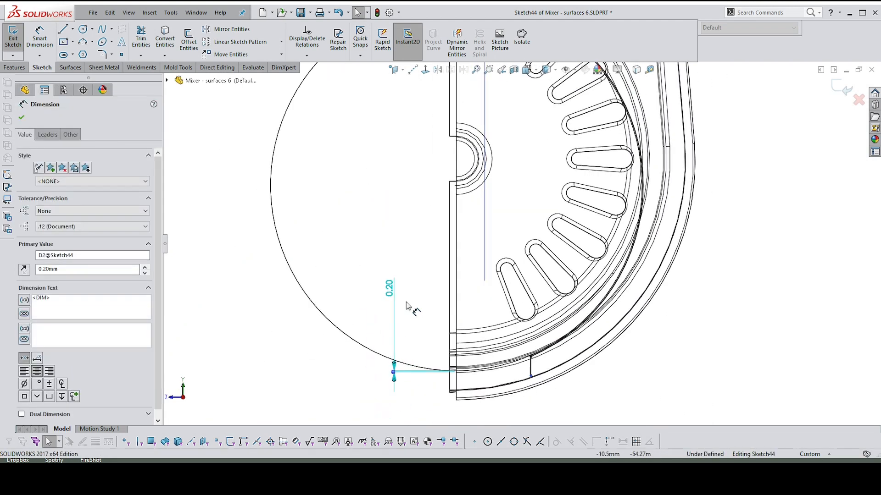
{"action": "scroll", "coordinate": [520, 265], "scroll_direction": "up", "scroll_amount": 3}
{"action": "scroll", "coordinate": [527, 146], "scroll_direction": "down", "scroll_amount": 1}
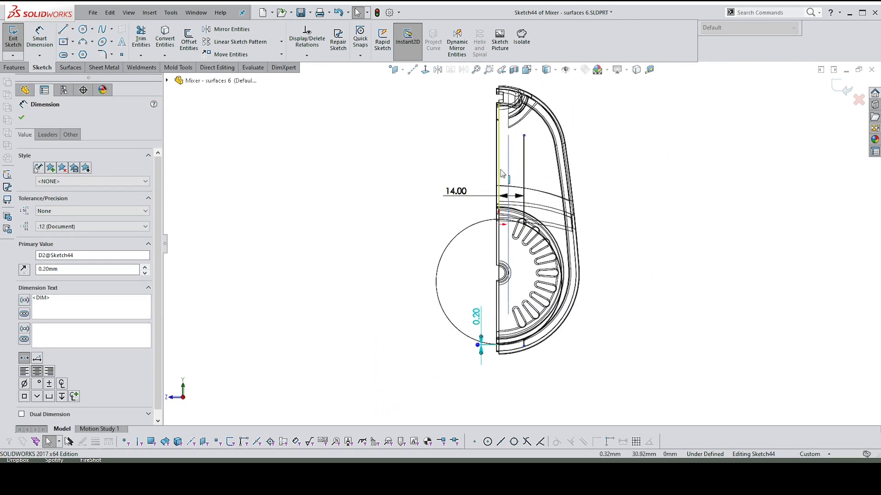
Step: Shorten the rib sketch's vertical line from its upper end and set its distance from the casing edge to 14 mm
{"action": "left_click", "coordinate": [523, 148]}
{"action": "mouse_move", "coordinate": [524, 150]}
{"action": "left_mouse_down"}
{"action": "mouse_move", "coordinate": [537, 113]}
{"action": "mouse_move", "coordinate": [524, 78]}
{"action": "mouse_move", "coordinate": [524, 160]}
{"action": "left_mouse_up"}
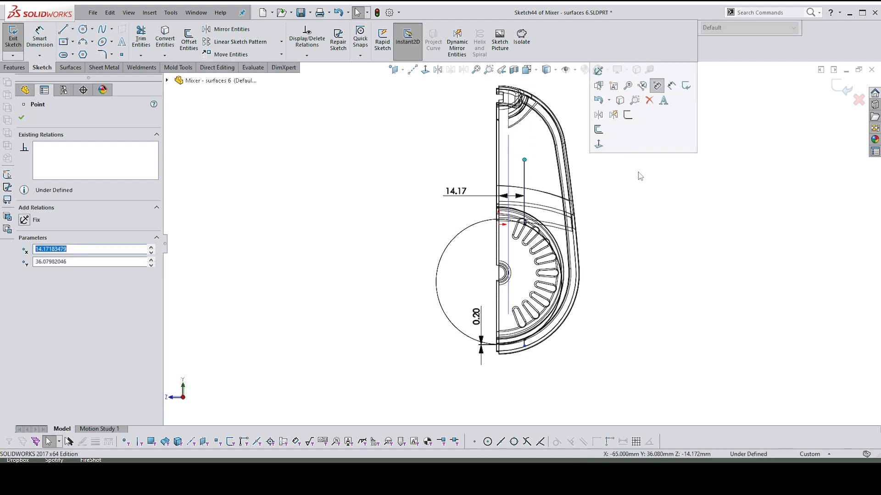
{"action": "double_click", "coordinate": [463, 191]}
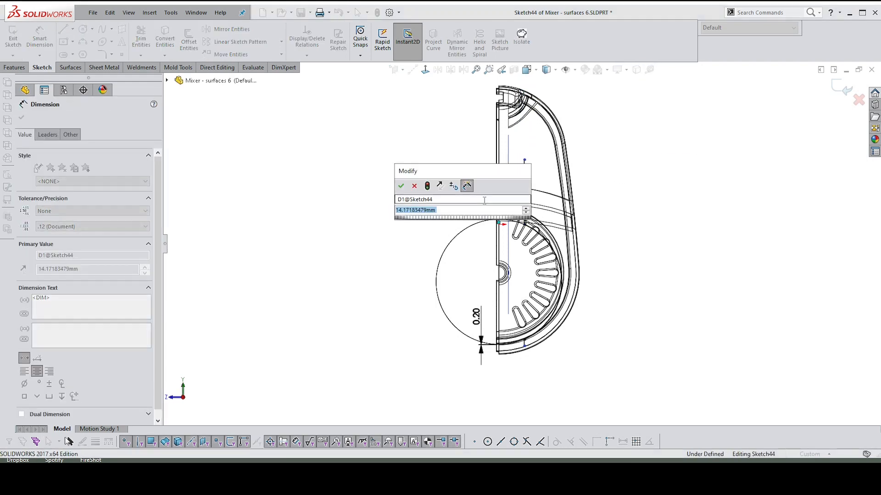
{"action": "type", "text": "14"}
{"action": "key", "text": "Return"}
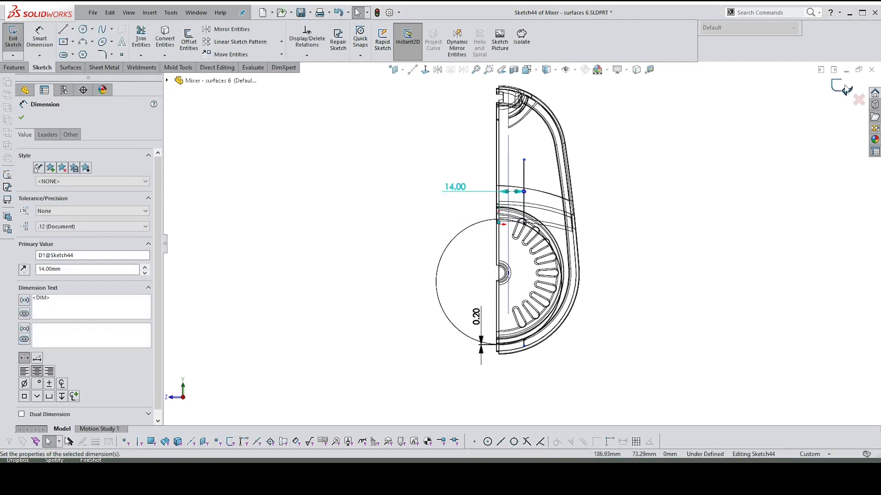
Step: Exit the rib sketch and restore the shaded display with edges
{"action": "left_click", "coordinate": [844, 94]}
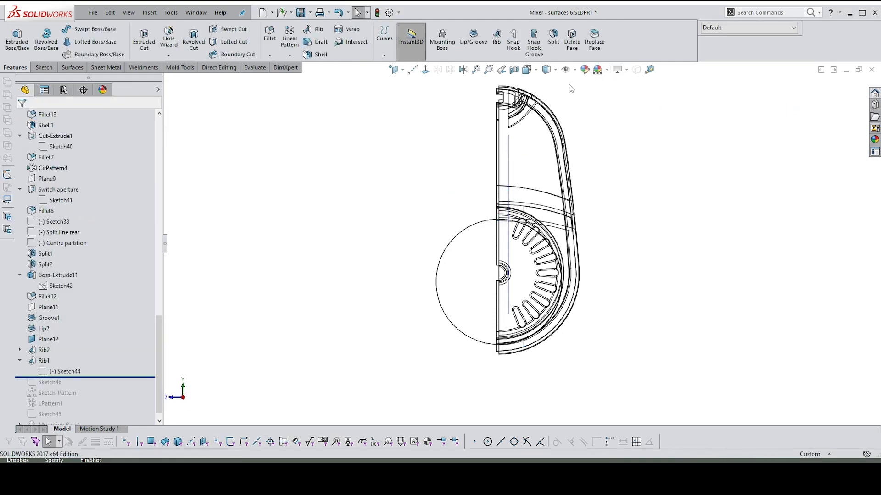
{"action": "left_click", "coordinate": [547, 70]}
{"action": "left_click", "coordinate": [548, 83]}
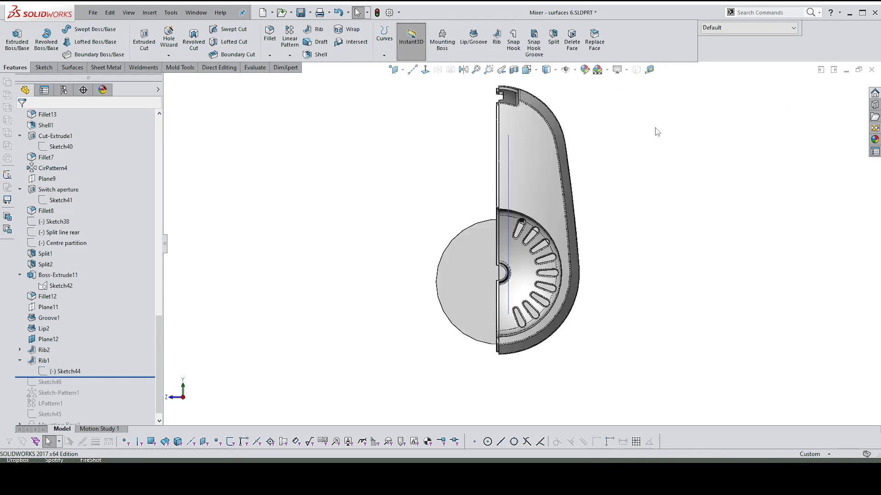
Step: Hide the motor cylinder body and Plane12
{"action": "middle_click_drag", "start_coordinate": [653, 222], "coordinate": [549, 265]}
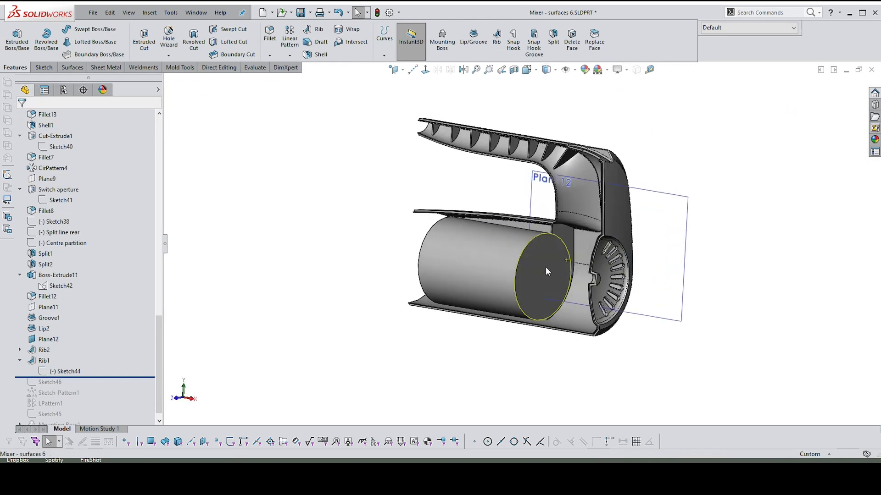
{"action": "left_click", "coordinate": [546, 266]}
{"action": "left_click", "coordinate": [604, 195]}
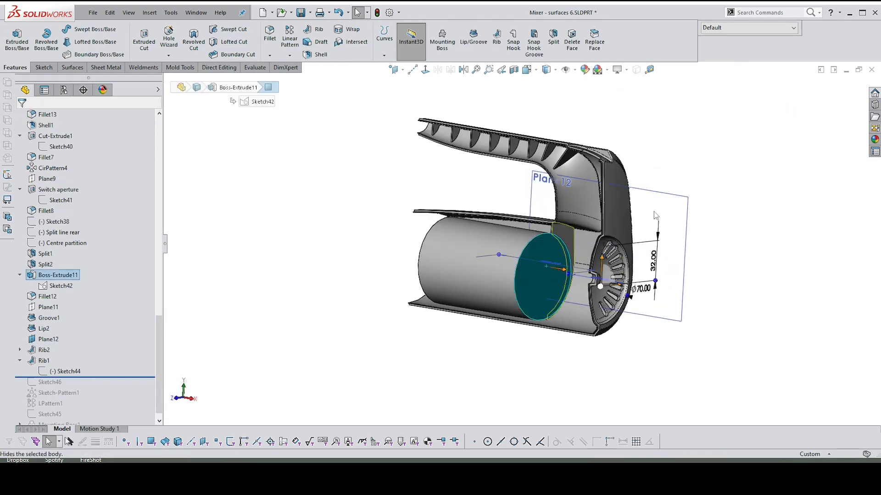
{"action": "middle_click_drag", "start_coordinate": [565, 235], "coordinate": [716, 205]}
{"action": "left_click", "coordinate": [711, 209]}
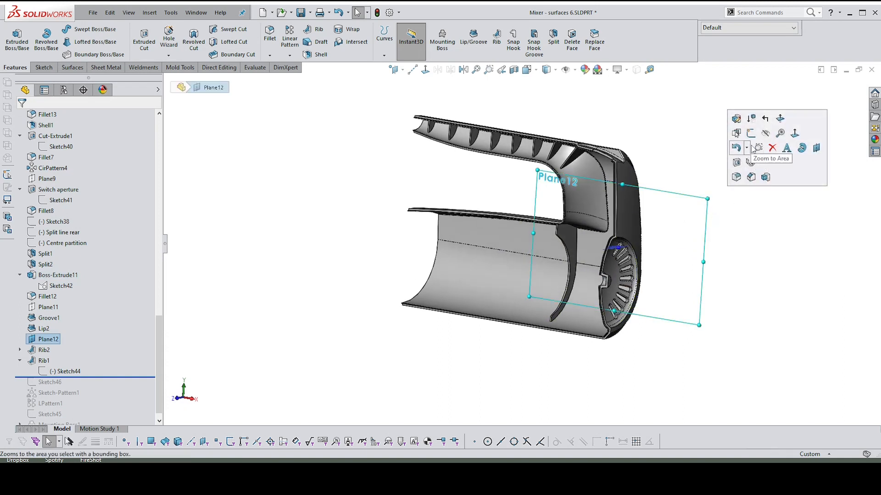
{"action": "left_click", "coordinate": [765, 133]}
Step: Start a linear pattern of Rib1, using the casing's parting-edge face as the reference for Direction 1
{"action": "middle_click_drag", "start_coordinate": [711, 232], "coordinate": [593, 246]}
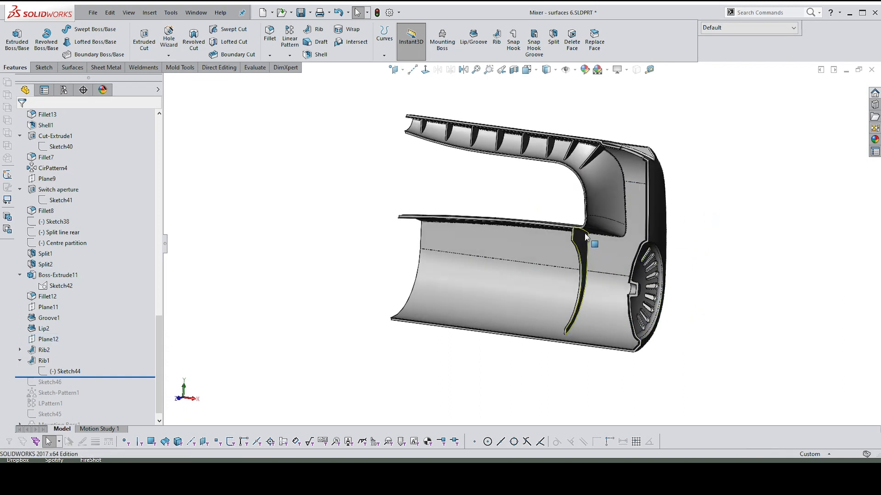
{"action": "left_click", "coordinate": [581, 235]}
{"action": "middle_click_drag", "start_coordinate": [766, 197], "coordinate": [720, 182]}
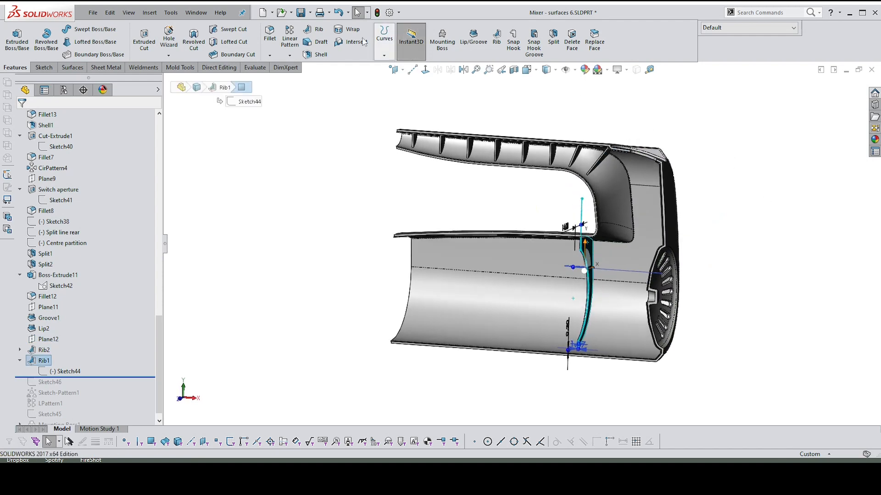
{"action": "left_click", "coordinate": [292, 42]}
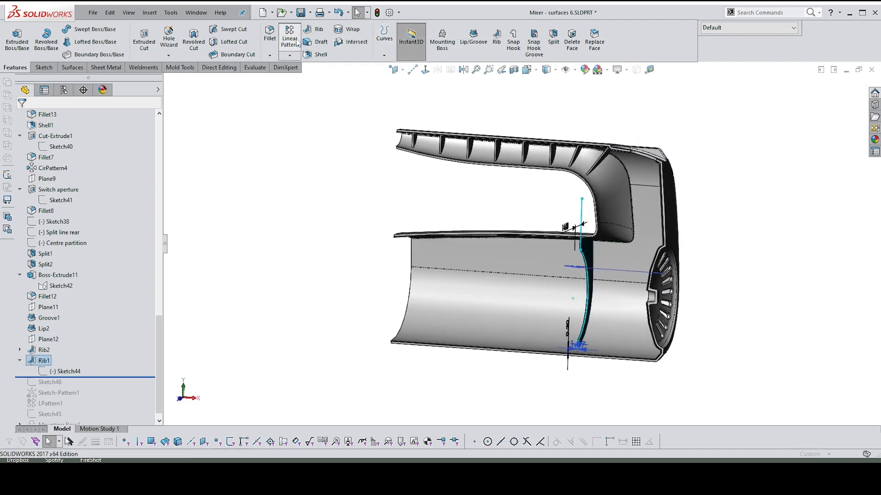
{"action": "middle_click_drag", "start_coordinate": [340, 165], "coordinate": [330, 165], "text": "ctrl"}
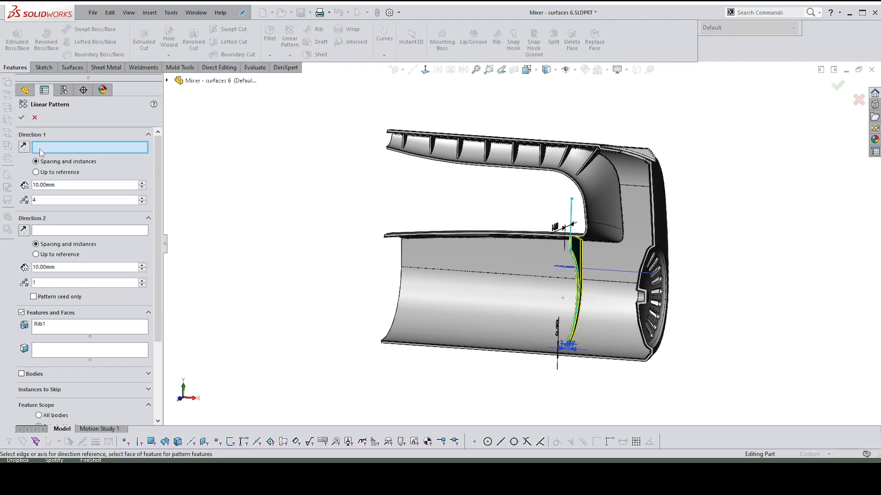
{"action": "left_click", "coordinate": [474, 357]}
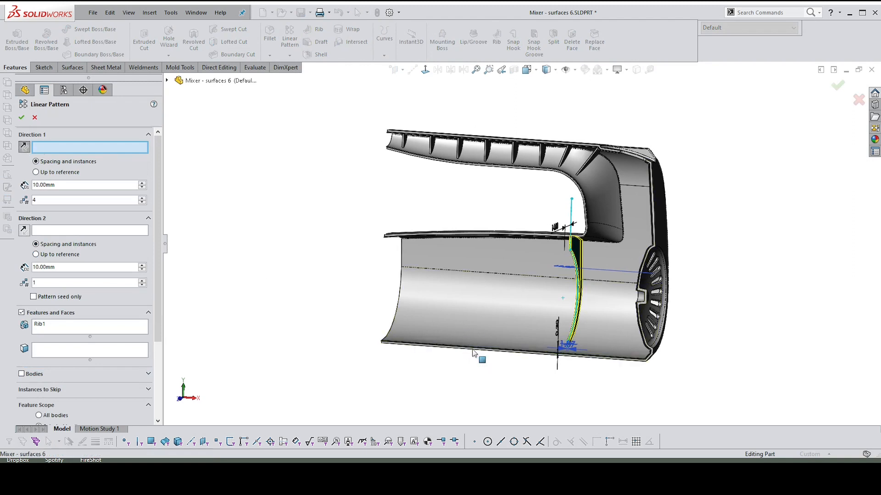
{"action": "middle_click_drag", "start_coordinate": [434, 325], "coordinate": [442, 335]}
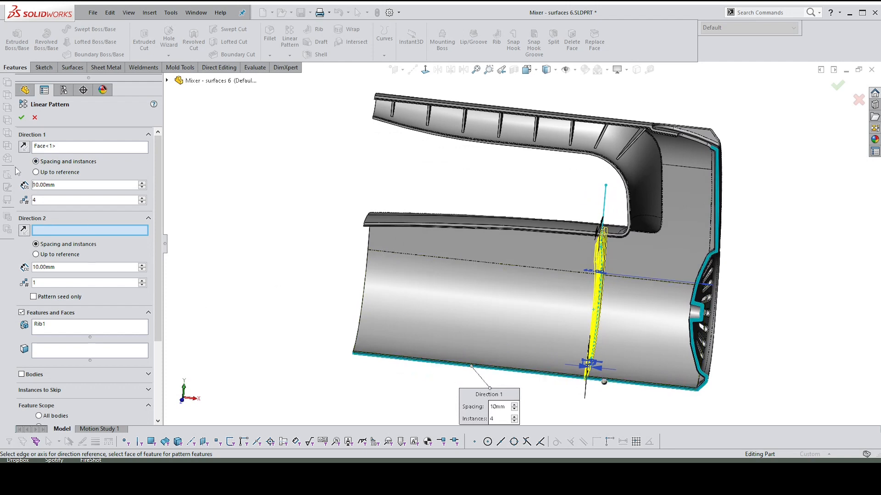
Step: Replace the linear pattern's direction reference with the housing's long lower edge and reverse the direction so copies run away from the vented end
{"action": "left_click", "coordinate": [45, 149]}
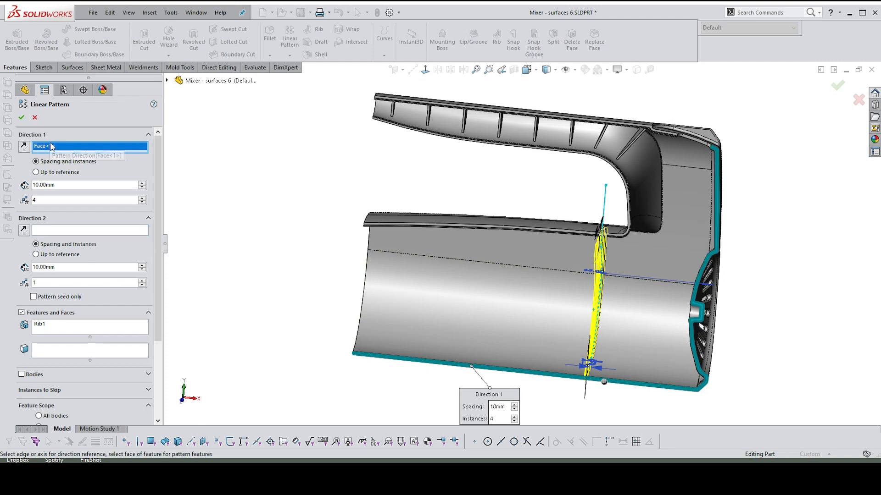
{"action": "key", "text": "Delete"}
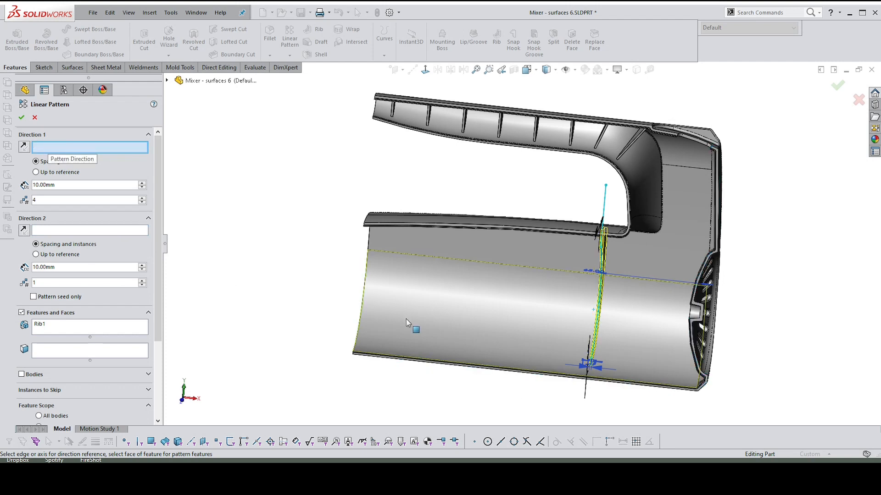
{"action": "left_click", "coordinate": [472, 372]}
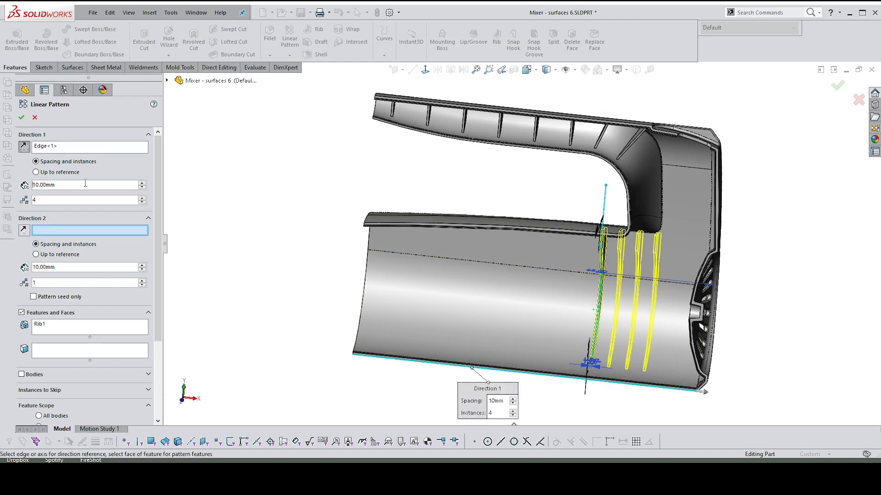
{"action": "left_click", "coordinate": [25, 147]}
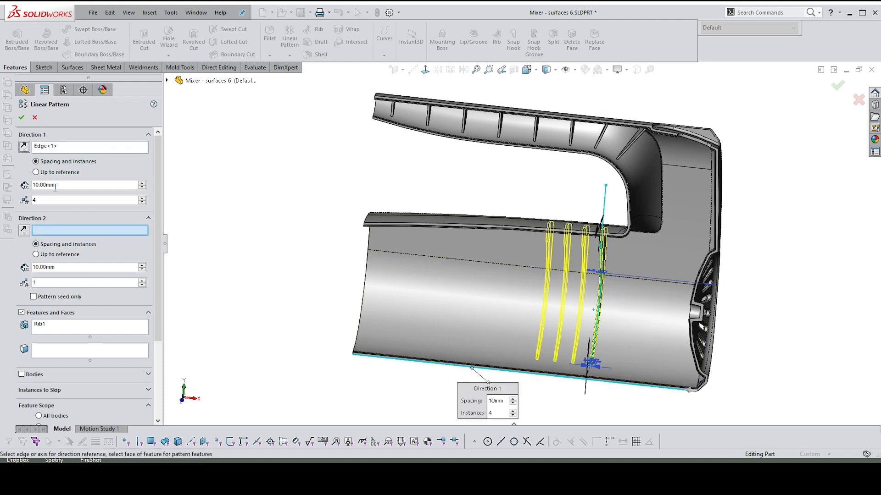
Step: Set the rib pattern's spacing to 30 mm with 4 instances and create the pattern
{"action": "left_click", "coordinate": [142, 183]}
{"action": "left_click", "coordinate": [142, 183]}
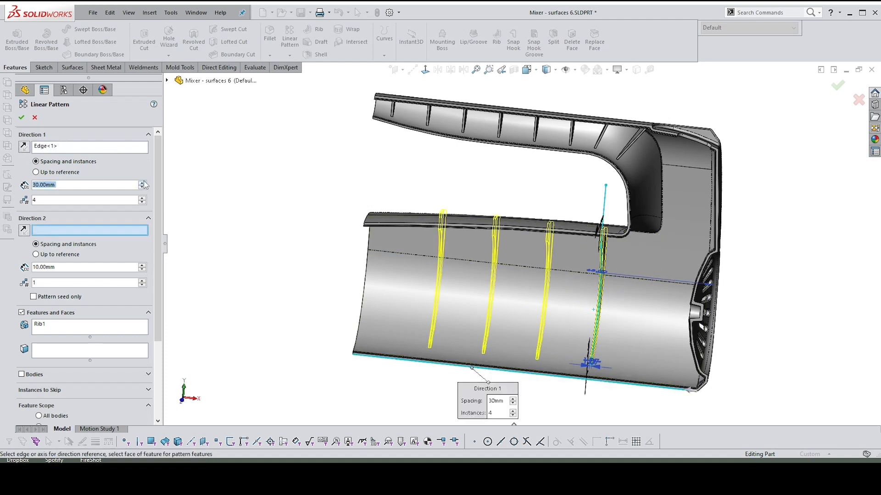
{"action": "left_click", "coordinate": [22, 118]}
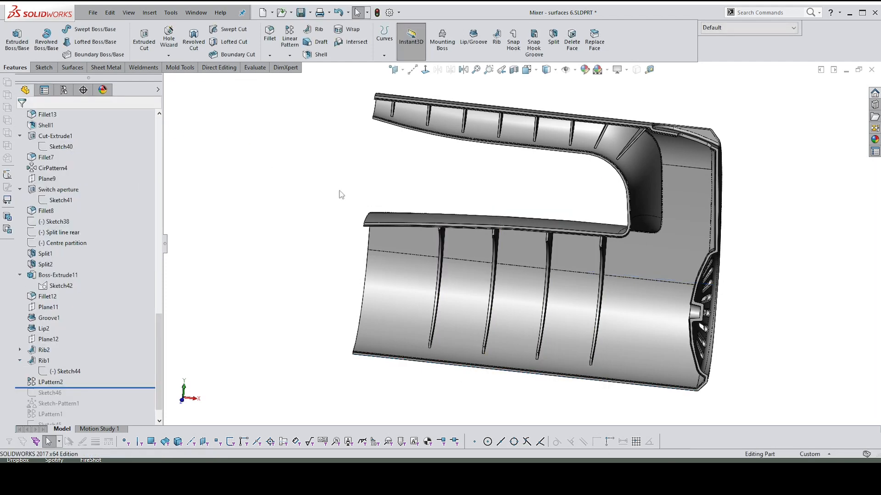
Step: Suppress the new linear pattern of ribs, LPattern2
{"action": "middle_click_drag", "start_coordinate": [572, 237], "coordinate": [661, 183]}
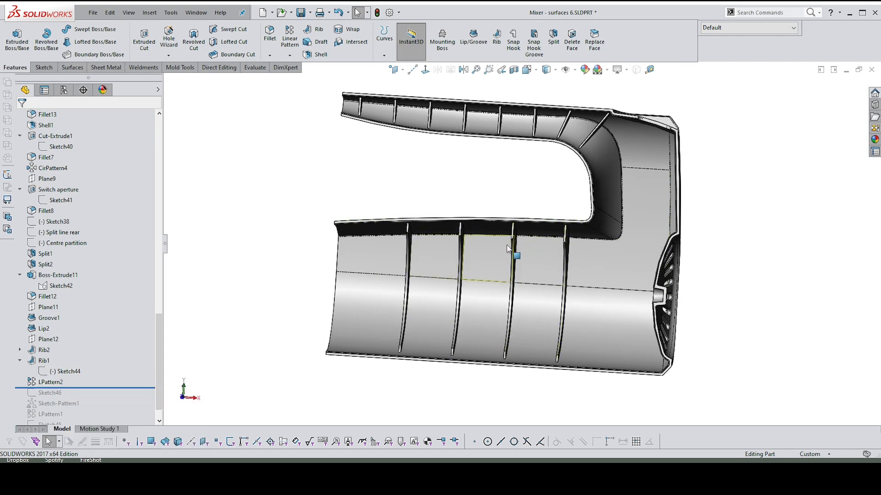
{"action": "left_click", "coordinate": [57, 385]}
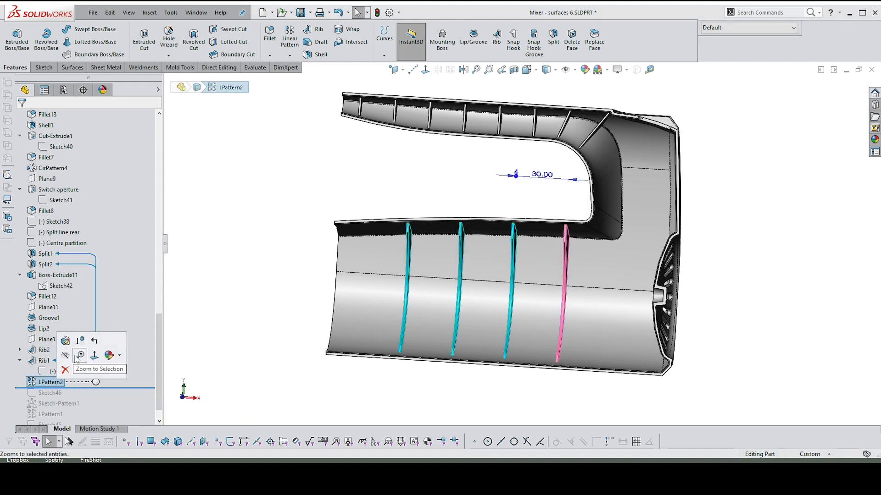
{"action": "left_click", "coordinate": [82, 344]}
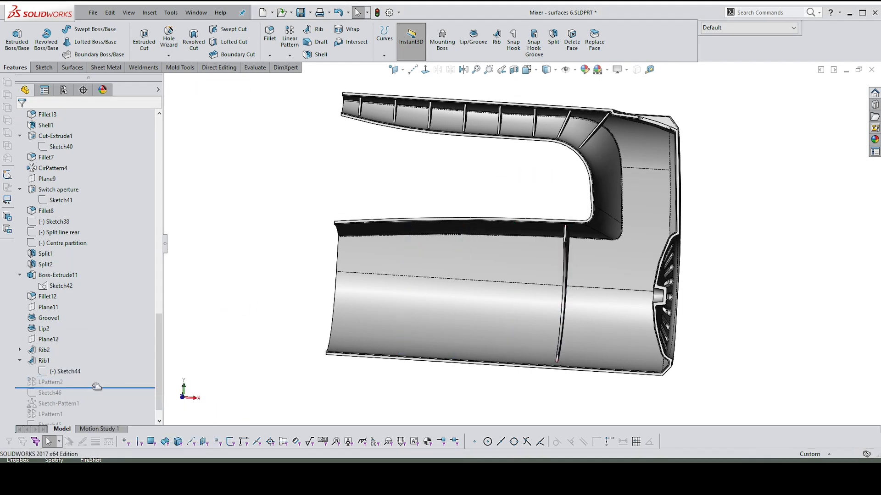
Step: Roll the model forward to include Sketch46, open that sketch for editing and view it face-on
{"action": "left_click_drag", "start_coordinate": [97, 388], "coordinate": [97, 399]}
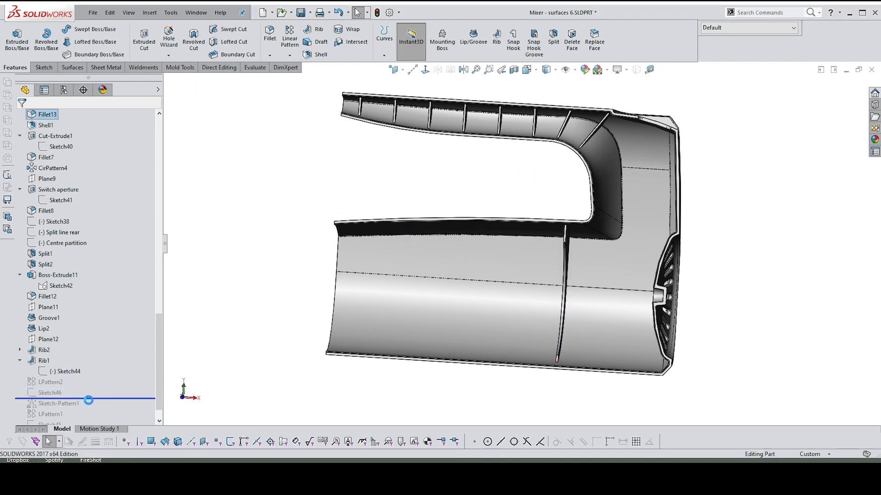
{"action": "left_click", "coordinate": [48, 393]}
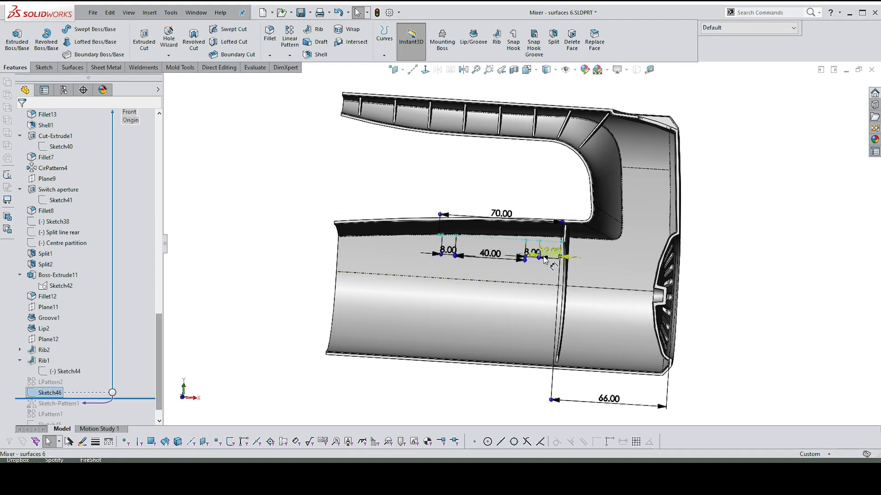
{"action": "right_click", "coordinate": [56, 395]}
{"action": "left_click", "coordinate": [63, 352]}
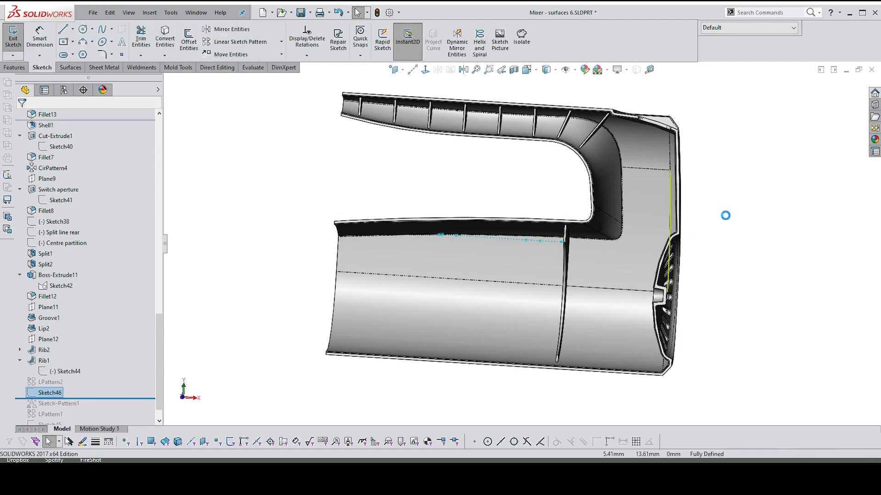
{"action": "right_click", "coordinate": [782, 205]}
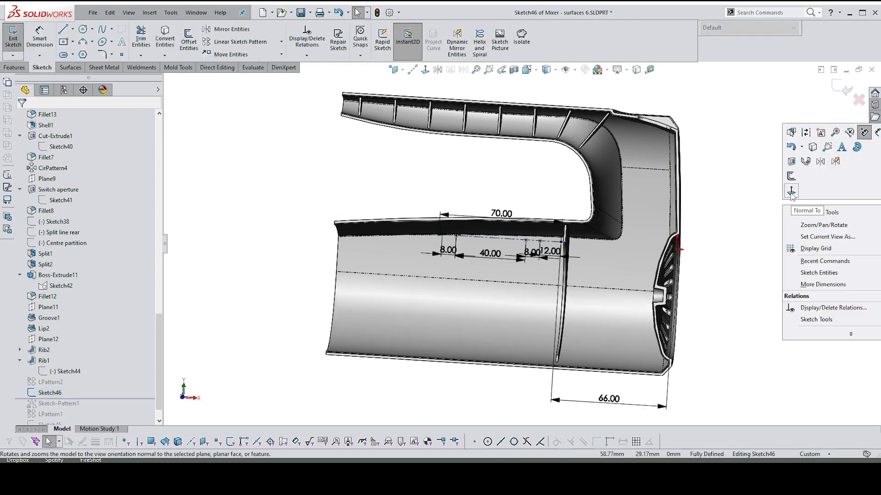
{"action": "left_click", "coordinate": [791, 193]}
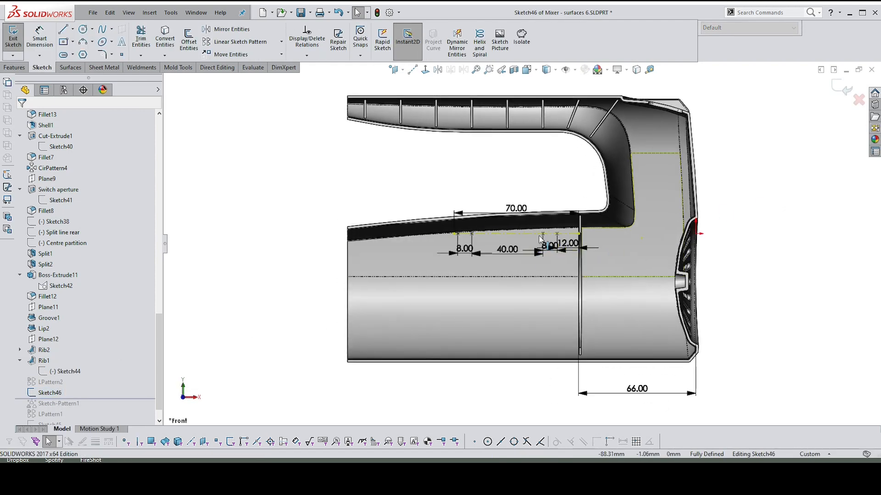
Step: Delete the relation tying the 70 mm construction line to the origin and move the line down, just below the housing's horizontal dash-dot line
{"action": "left_click", "coordinate": [512, 233]}
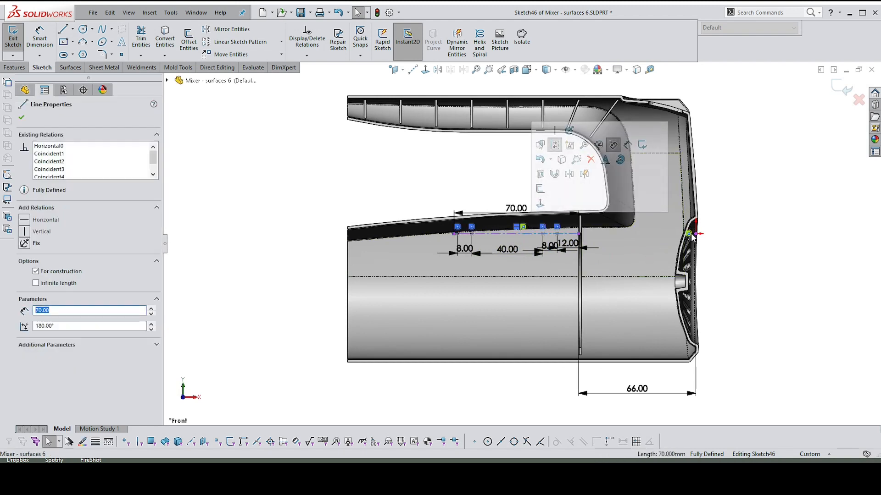
{"action": "key", "text": "Escape"}
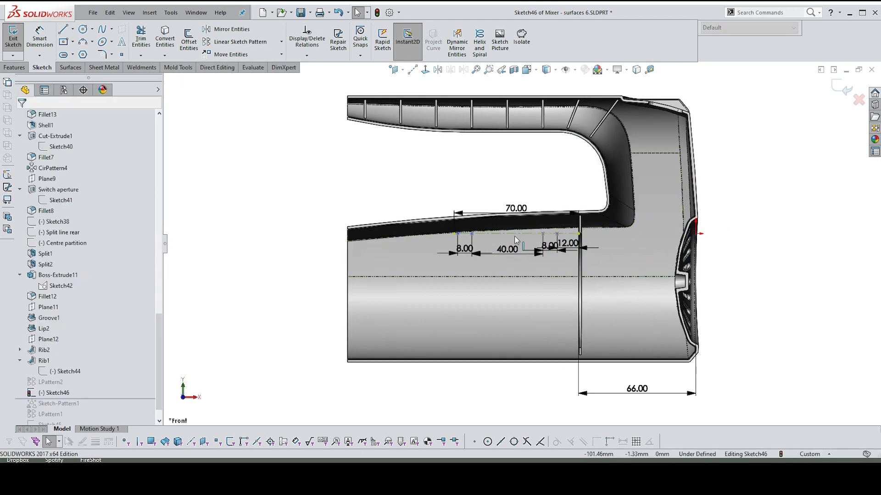
{"action": "left_click_drag", "start_coordinate": [525, 237], "coordinate": [533, 291]}
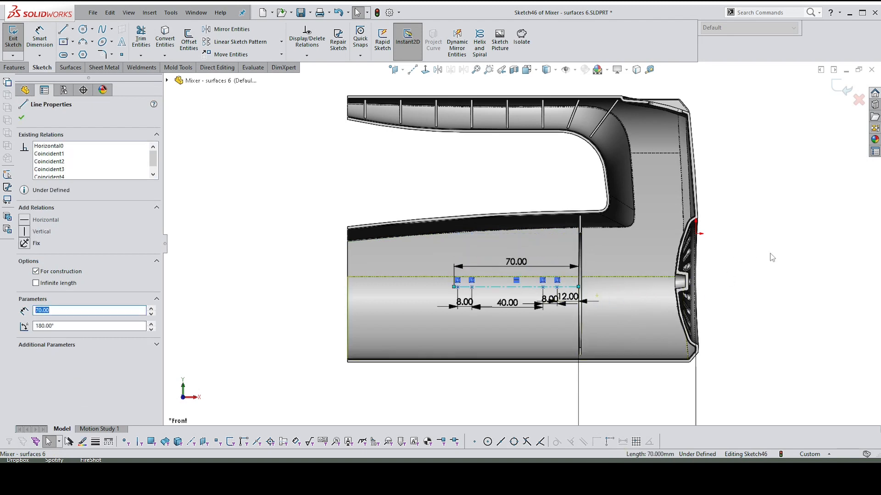
{"action": "left_click", "coordinate": [801, 256]}
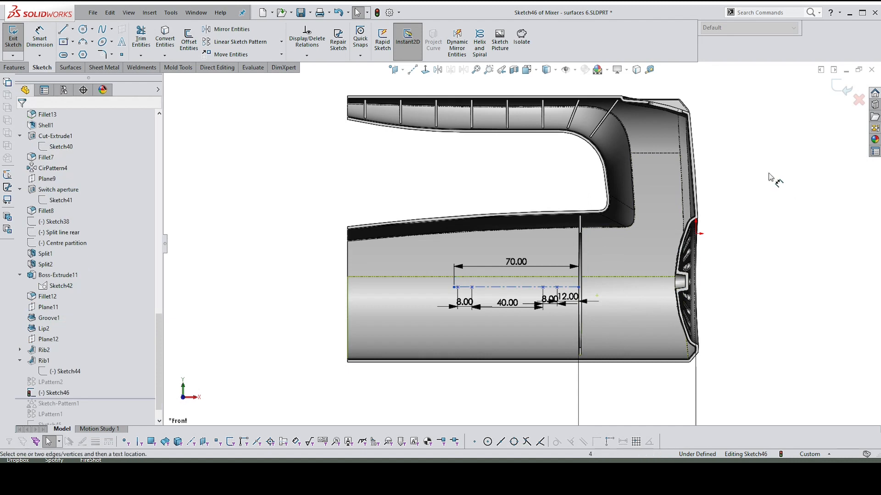
Step: Dimension the construction line 30 mm vertically below the origin
{"action": "key", "text": "d"}
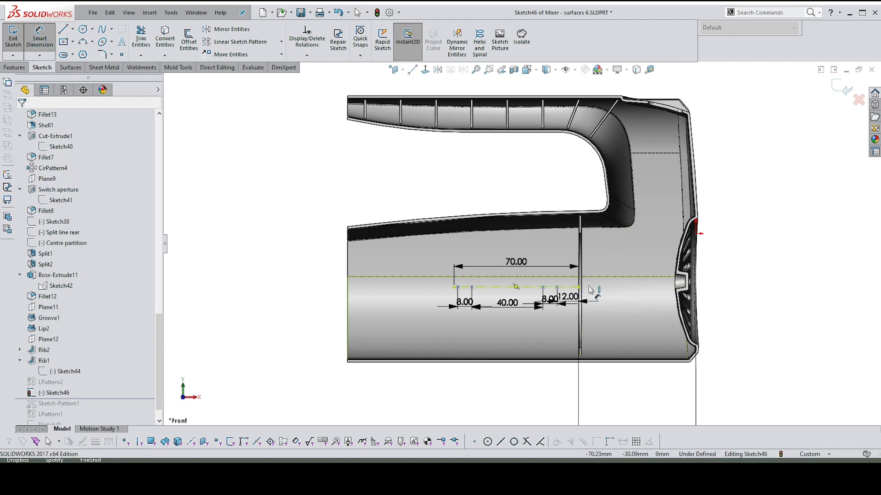
{"action": "left_click", "coordinate": [573, 287]}
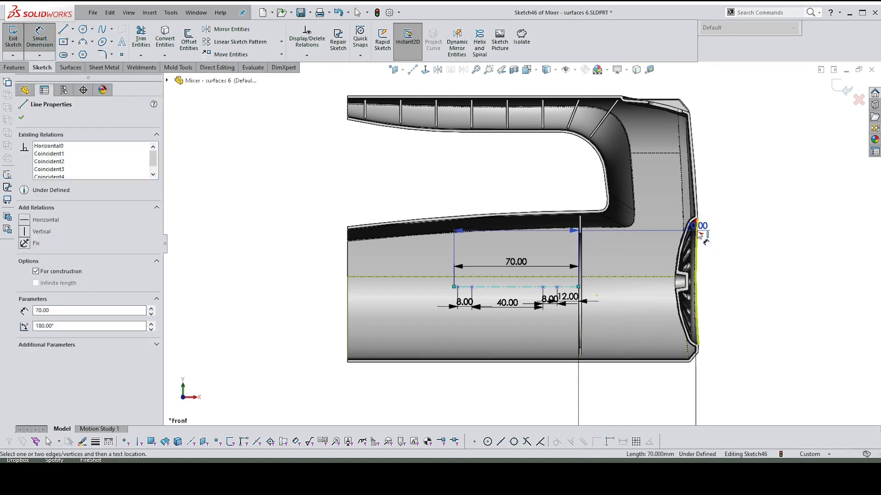
{"action": "left_click", "coordinate": [696, 233]}
{"action": "left_click", "coordinate": [733, 266]}
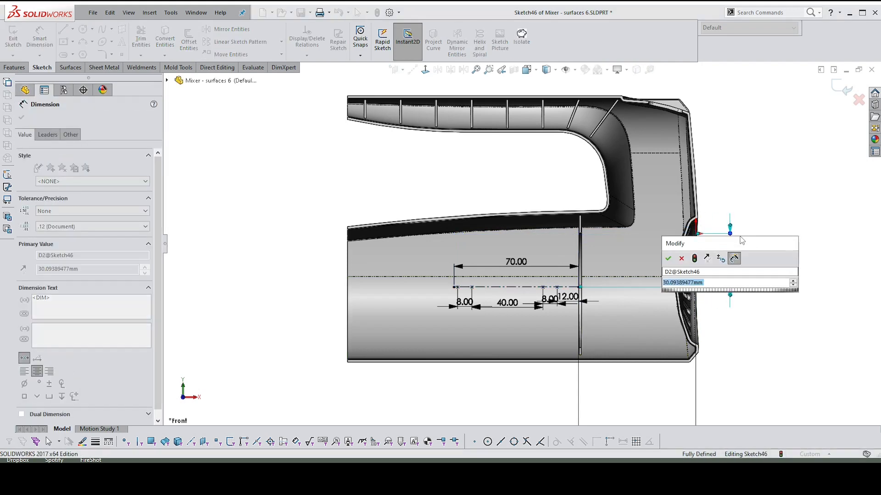
{"action": "type", "text": "30"}
{"action": "key", "text": "Return"}
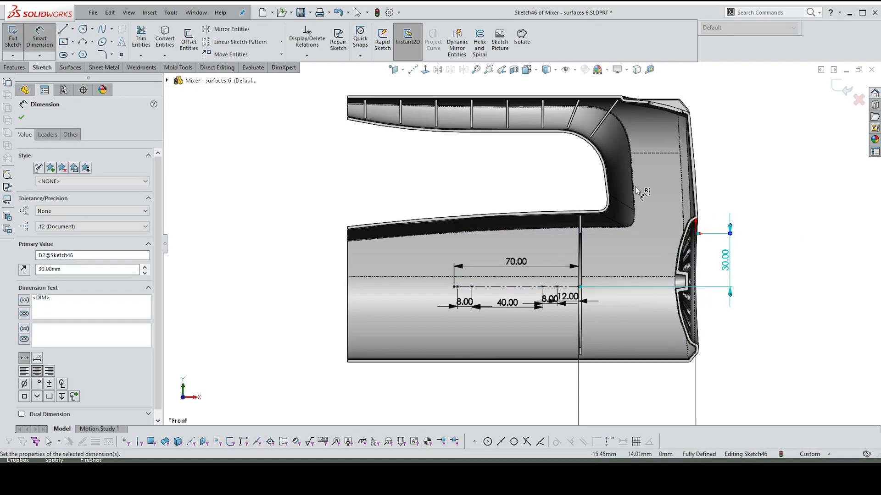
Step: Move the 8 mm and 12 mm dimensions nearest the rib lower so they are clear of each other, and exit the sketch
{"action": "scroll", "coordinate": [571, 303], "scroll_direction": "down", "scroll_amount": 4}
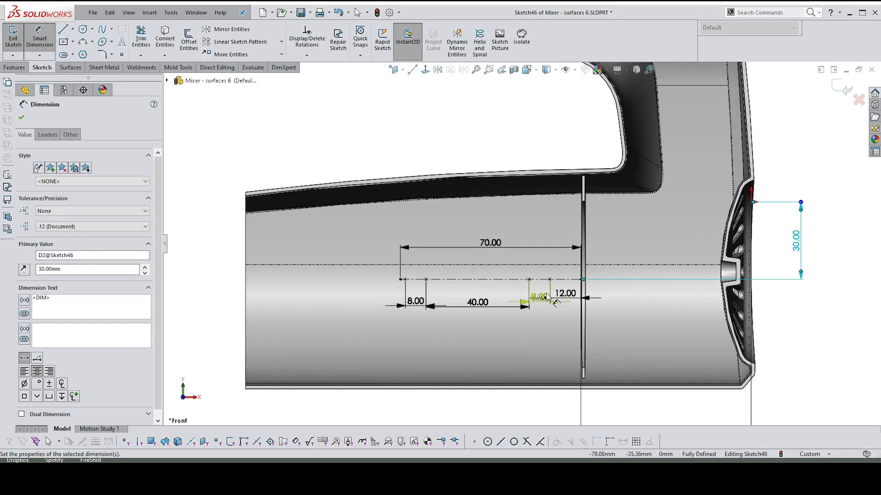
{"action": "left_click_drag", "start_coordinate": [543, 301], "coordinate": [541, 323]}
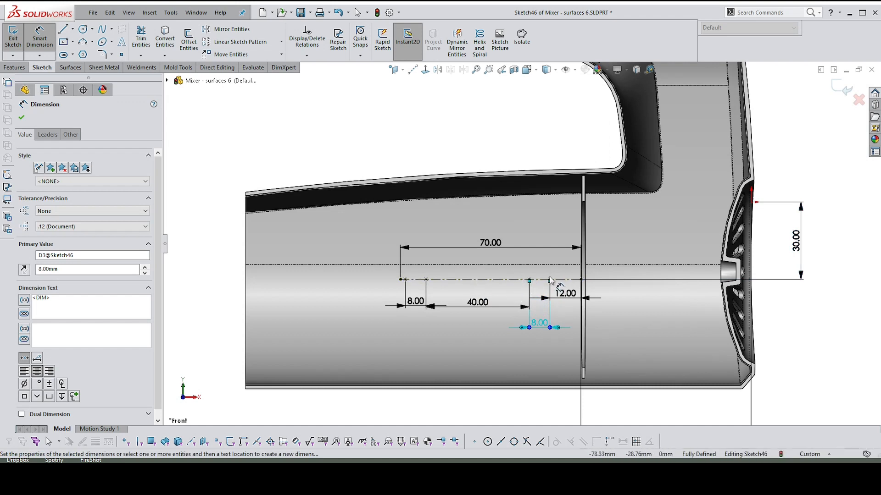
{"action": "left_click_drag", "start_coordinate": [568, 293], "coordinate": [570, 306]}
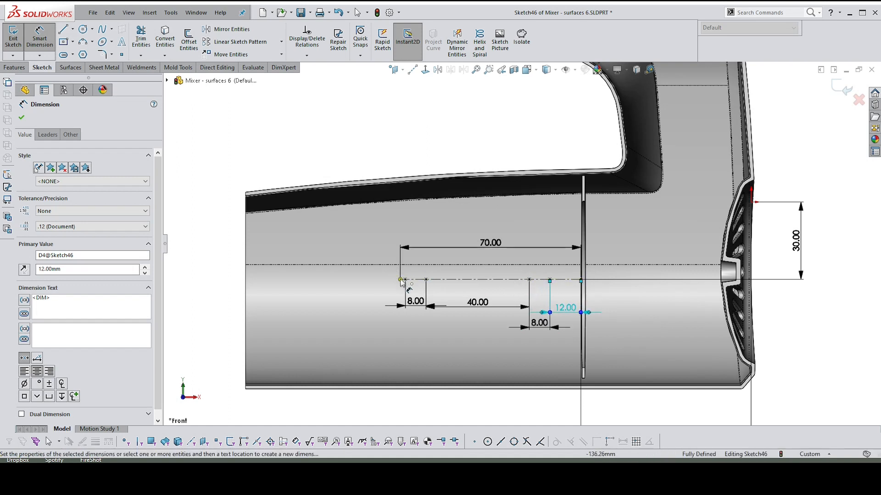
{"action": "scroll", "coordinate": [824, 157], "scroll_direction": "up", "scroll_amount": 1}
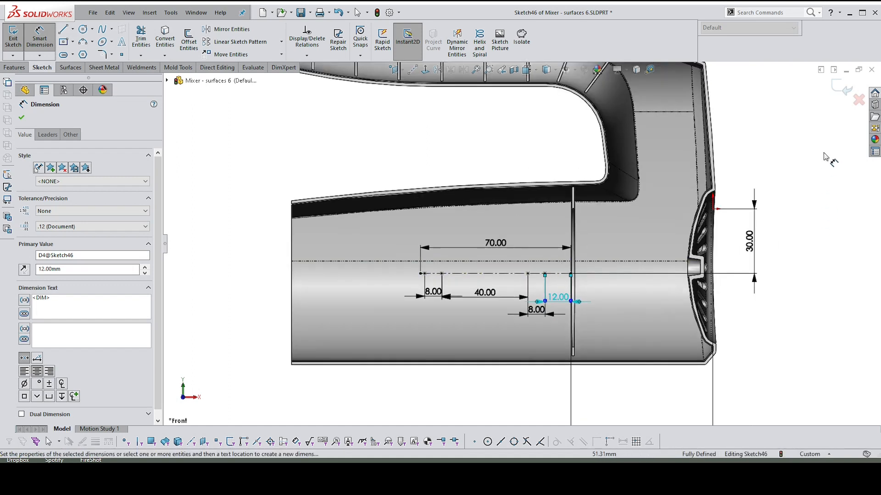
{"action": "left_click", "coordinate": [835, 88]}
{"action": "left_click", "coordinate": [842, 91]}
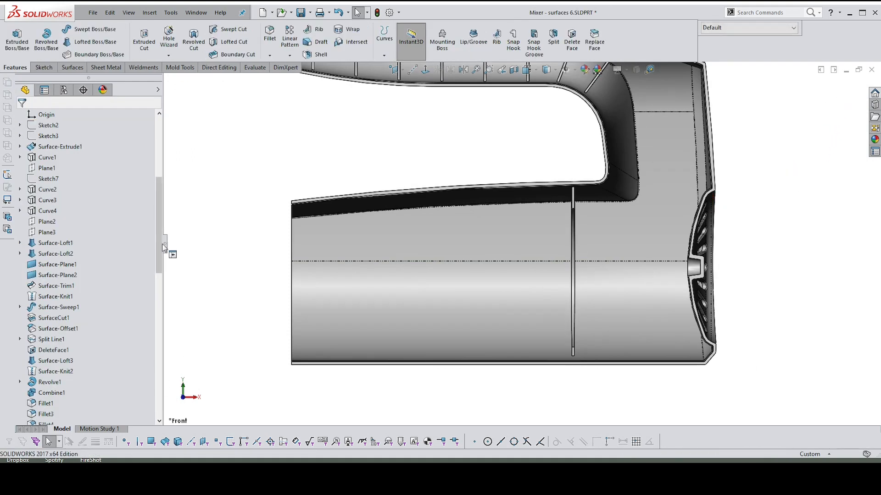
Step: Roll the model forward past Sketch-Pattern1 and open that feature for editing
{"action": "left_click_drag", "start_coordinate": [156, 256], "coordinate": [156, 400]}
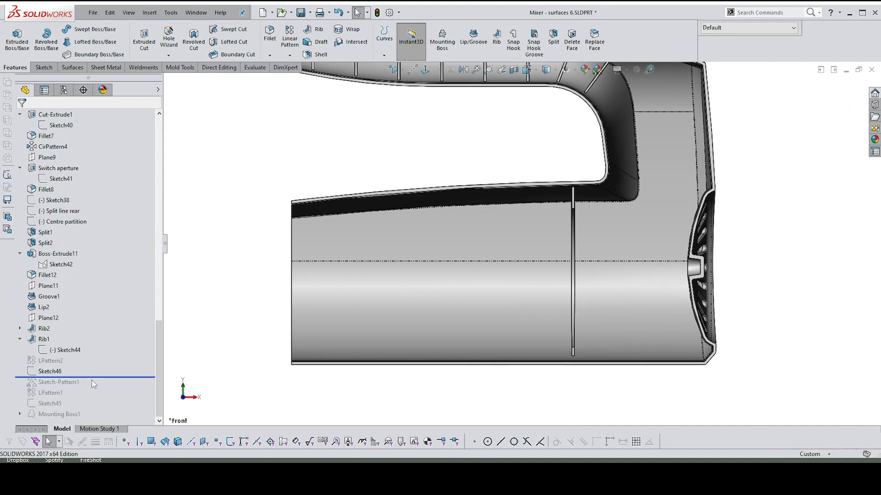
{"action": "left_click_drag", "start_coordinate": [96, 377], "coordinate": [95, 383]}
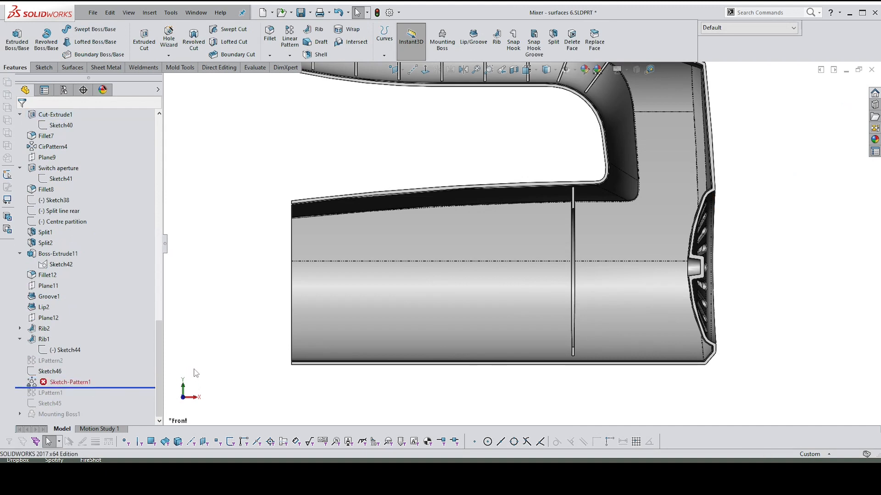
{"action": "left_click", "coordinate": [78, 383]}
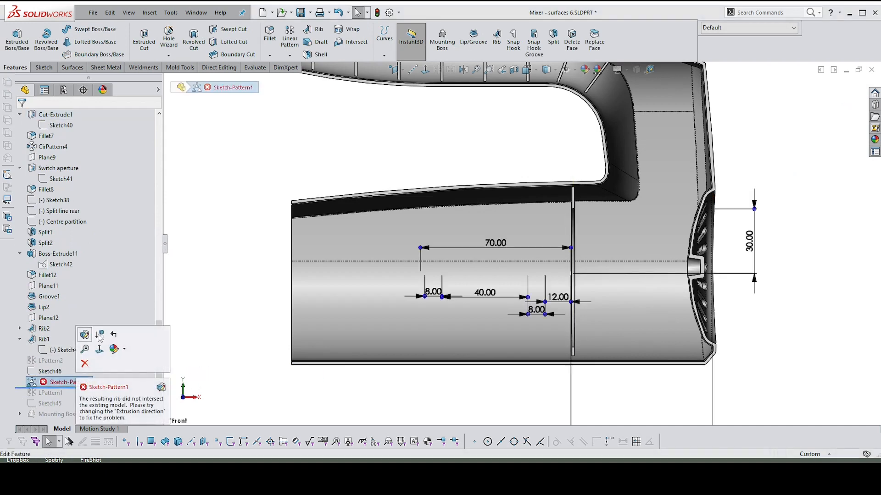
{"action": "left_click", "coordinate": [84, 336]}
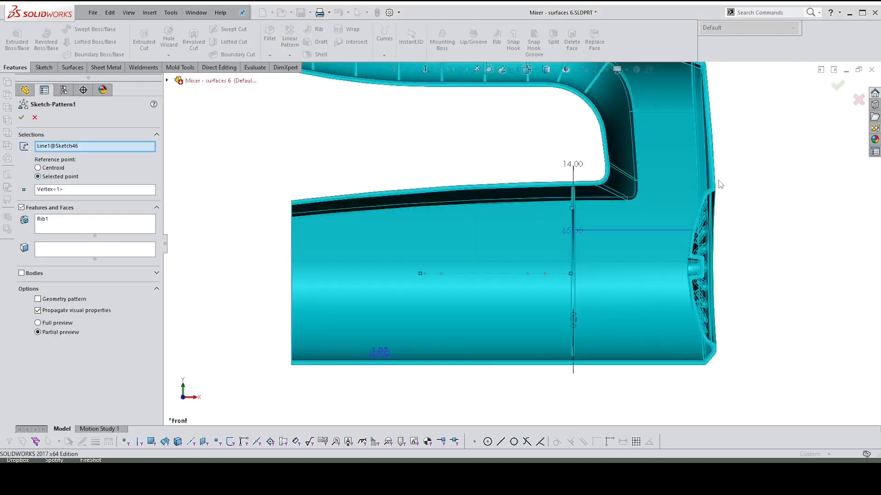
Step: Clear the reference sketch in Sketch-Pattern1, examine where the preview places the rib copies relative to the housing, and leave the feature
{"action": "middle_click_drag", "start_coordinate": [774, 191], "coordinate": [766, 186]}
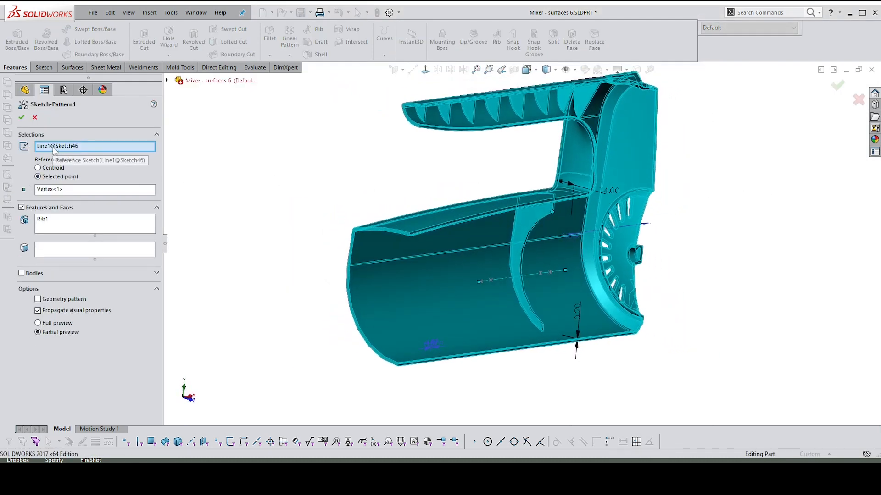
{"action": "left_click", "coordinate": [43, 220]}
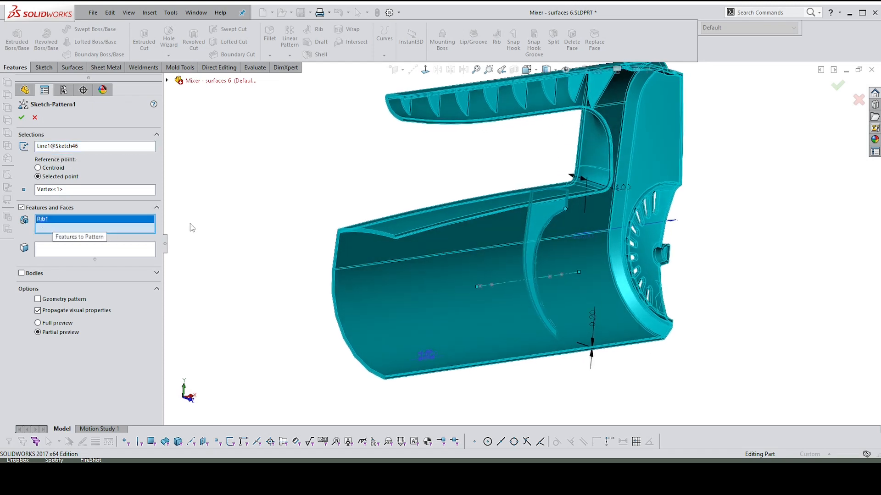
{"action": "left_click", "coordinate": [56, 146]}
{"action": "key", "text": "Delete"}
{"action": "middle_click_drag", "start_coordinate": [264, 271], "coordinate": [387, 256], "text": "ctrl"}
{"action": "mouse_move", "coordinate": [722, 183]}
{"action": "middle_mouse_down"}
{"action": "mouse_move", "coordinate": [749, 172]}
{"action": "mouse_move", "coordinate": [577, 185]}
{"action": "mouse_move", "coordinate": [582, 174]}
{"action": "mouse_move", "coordinate": [569, 174]}
{"action": "mouse_move", "coordinate": [592, 173]}
{"action": "middle_mouse_up"}
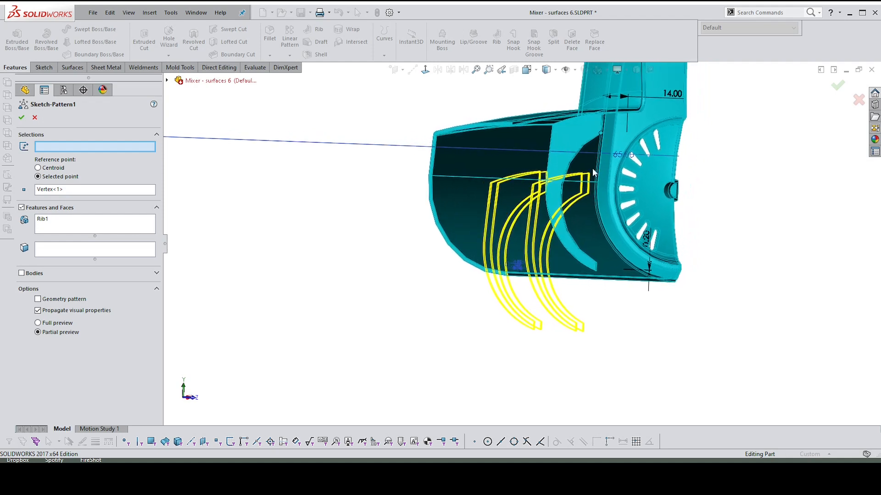
{"action": "middle_click_drag", "start_coordinate": [626, 143], "coordinate": [613, 163]}
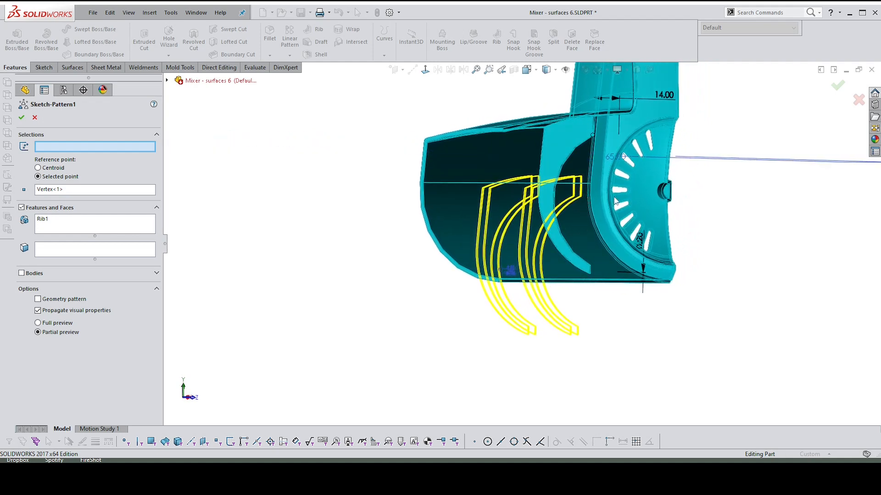
{"action": "mouse_move", "coordinate": [616, 201]}
{"action": "middle_mouse_down"}
{"action": "mouse_move", "coordinate": [654, 183]}
{"action": "mouse_move", "coordinate": [547, 198]}
{"action": "mouse_move", "coordinate": [676, 191]}
{"action": "middle_mouse_up"}
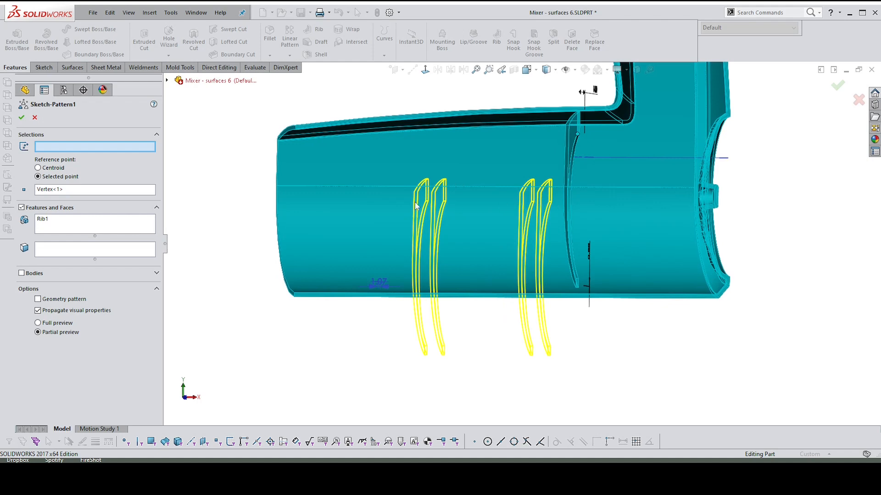
{"action": "middle_click_drag", "start_coordinate": [559, 195], "coordinate": [656, 176]}
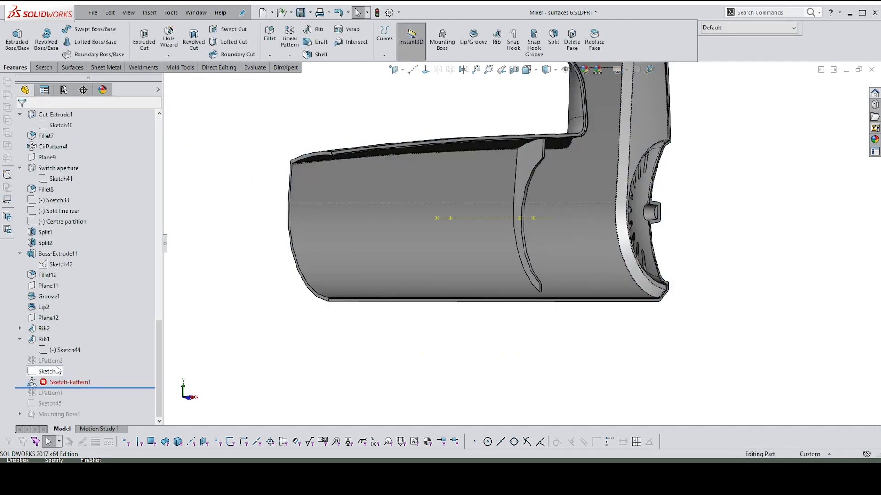
Step: Open Sketch46 for editing and delete the 30 mm vertical dimension between the construction line and the origin
{"action": "left_click", "coordinate": [50, 372]}
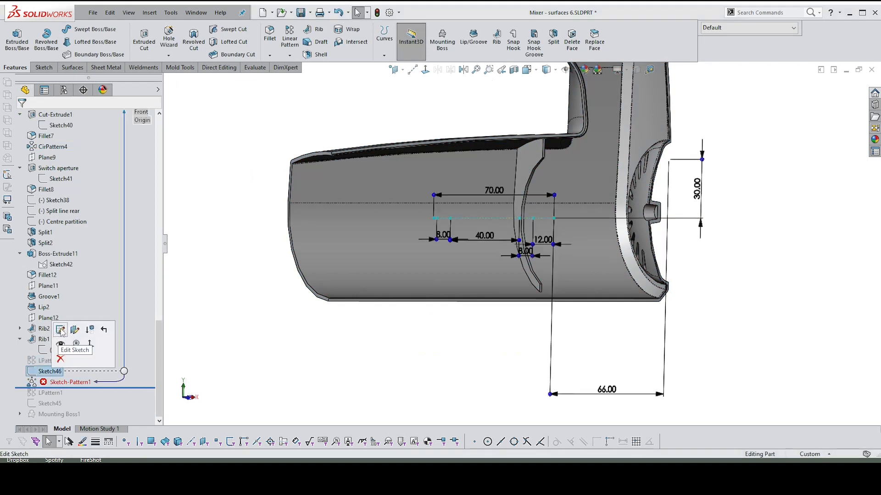
{"action": "left_click", "coordinate": [60, 331]}
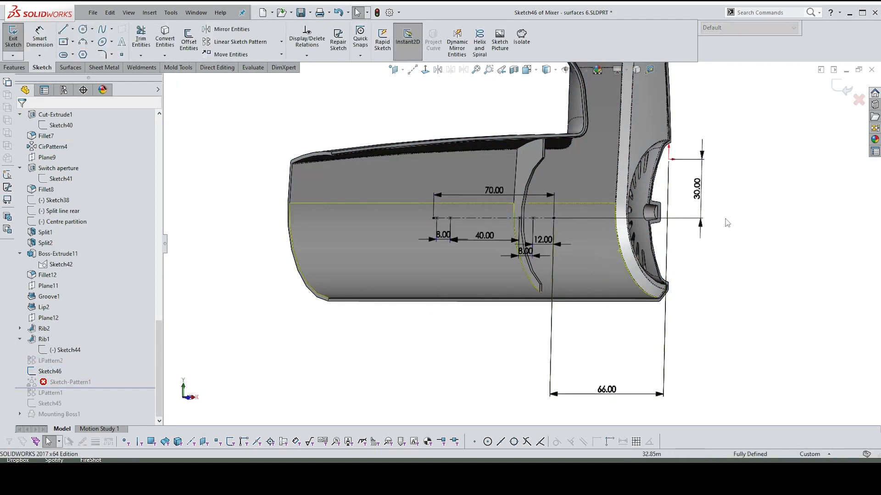
{"action": "left_click", "coordinate": [697, 189]}
{"action": "key", "text": "Delete"}
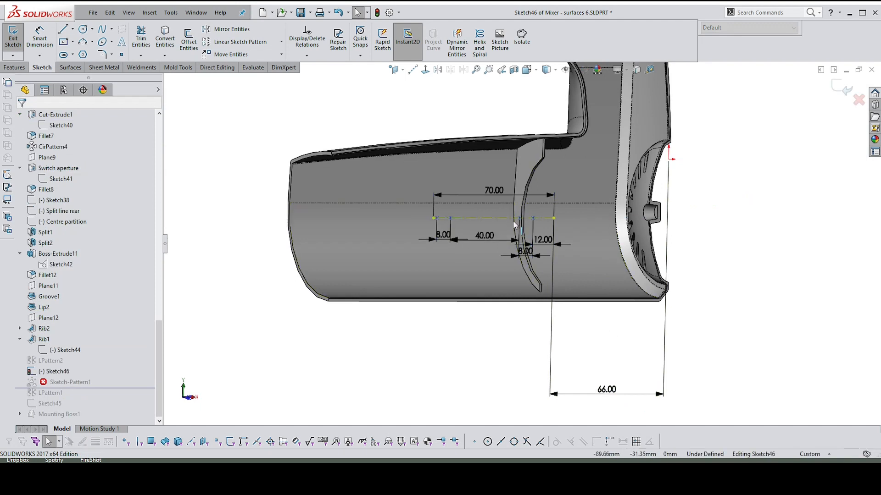
Step: Make the 70 mm construction line coincident with the origin and exit the sketch
{"action": "left_click", "coordinate": [502, 219]}
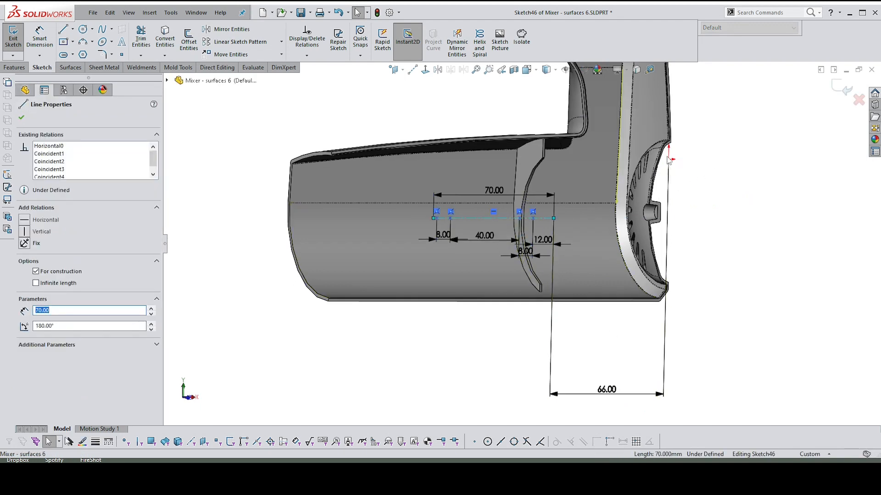
{"action": "left_click", "coordinate": [669, 159], "text": "ctrl"}
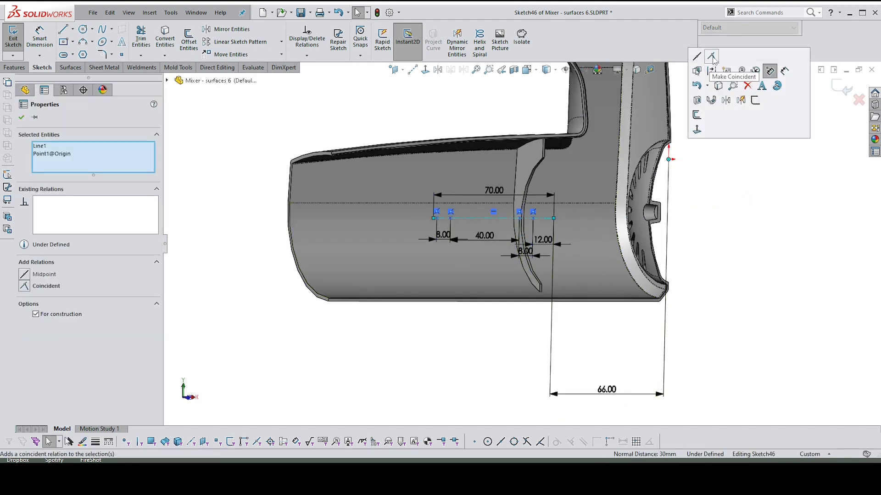
{"action": "left_click", "coordinate": [714, 82]}
{"action": "left_click", "coordinate": [719, 216]}
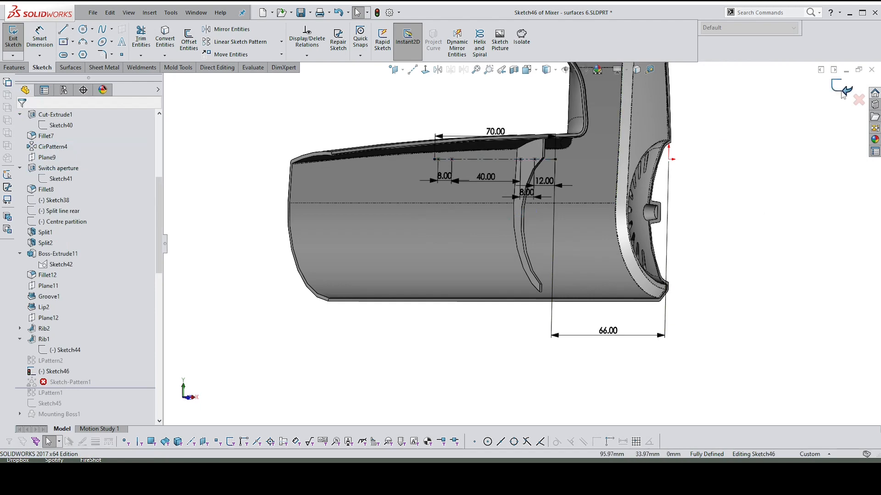
{"action": "left_click", "coordinate": [843, 94]}
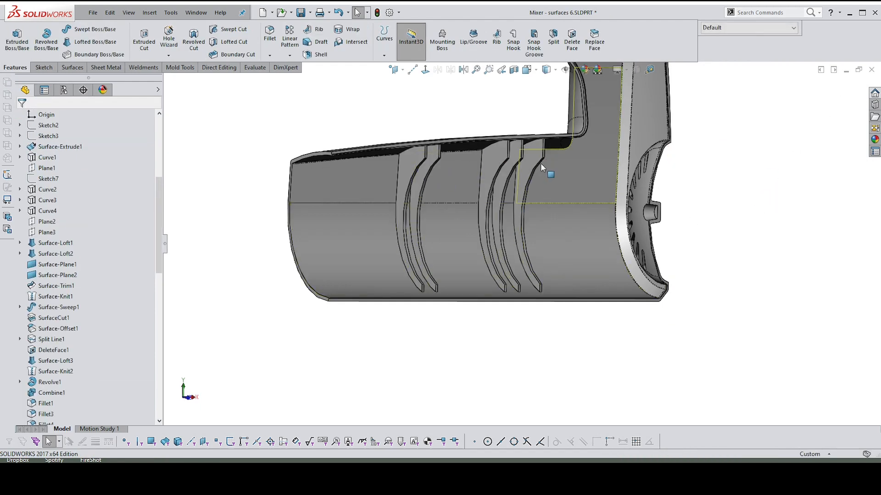
Step: Inspect the patterned ribs inside the mixer housing from several angles, checking their positions and spacing
{"action": "mouse_move", "coordinate": [542, 165]}
{"action": "middle_mouse_down"}
{"action": "mouse_move", "coordinate": [534, 171]}
{"action": "mouse_move", "coordinate": [539, 161]}
{"action": "middle_mouse_up"}
{"action": "scroll", "coordinate": [540, 169], "scroll_direction": "down", "scroll_amount": 1}
{"action": "left_click", "coordinate": [533, 166]}
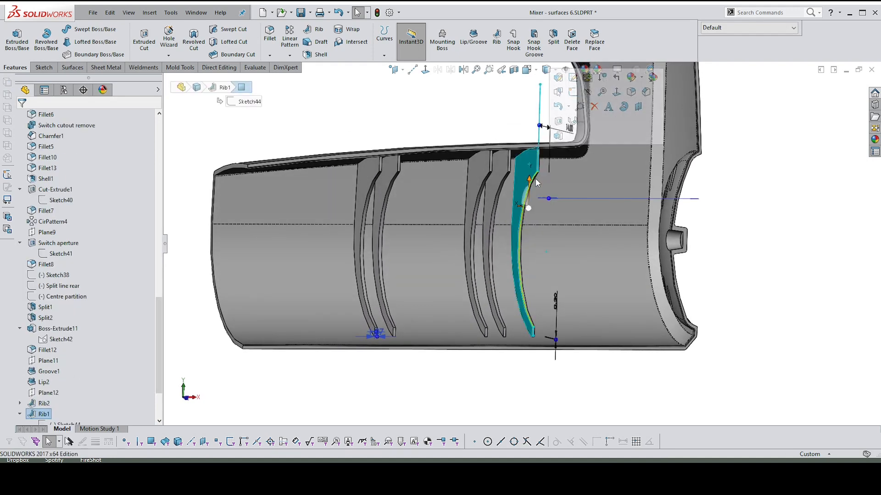
{"action": "left_click", "coordinate": [726, 160]}
{"action": "middle_click_drag", "start_coordinate": [588, 189], "coordinate": [354, 211]}
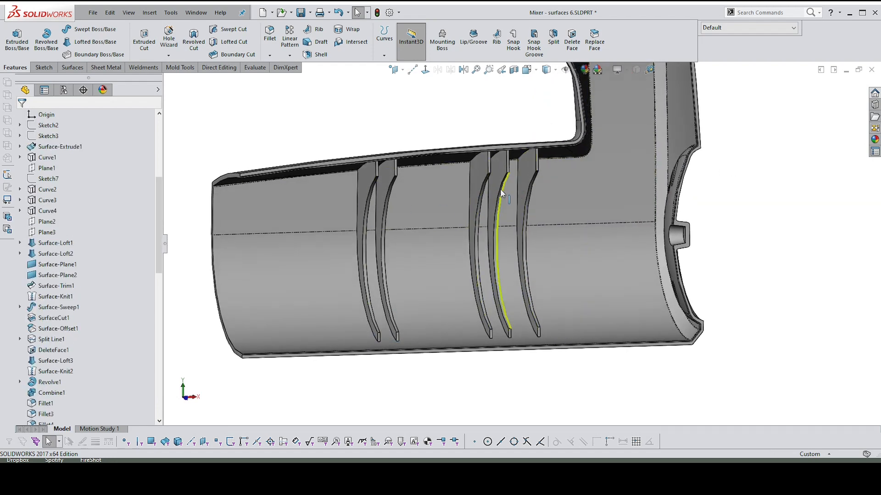
{"action": "middle_click_drag", "start_coordinate": [500, 192], "coordinate": [309, 228]}
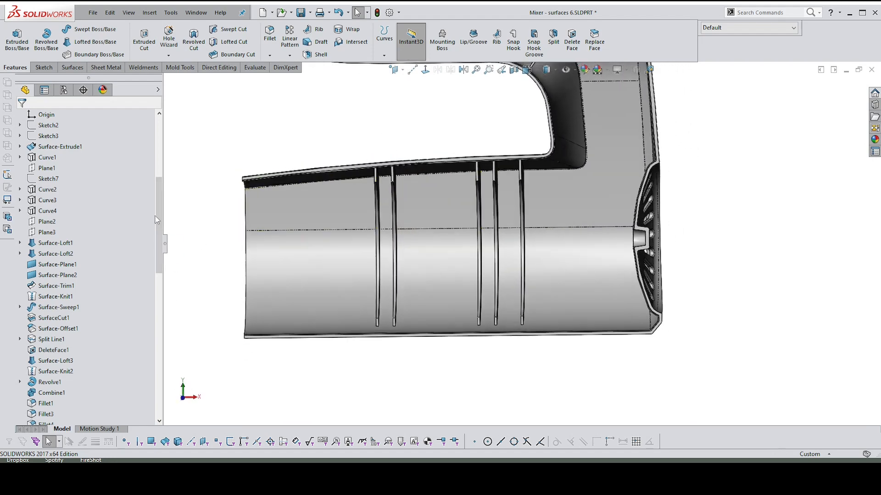
Step: Show the Motor solid body inside the left casing
{"action": "left_click_drag", "start_coordinate": [155, 221], "coordinate": [157, 160]}
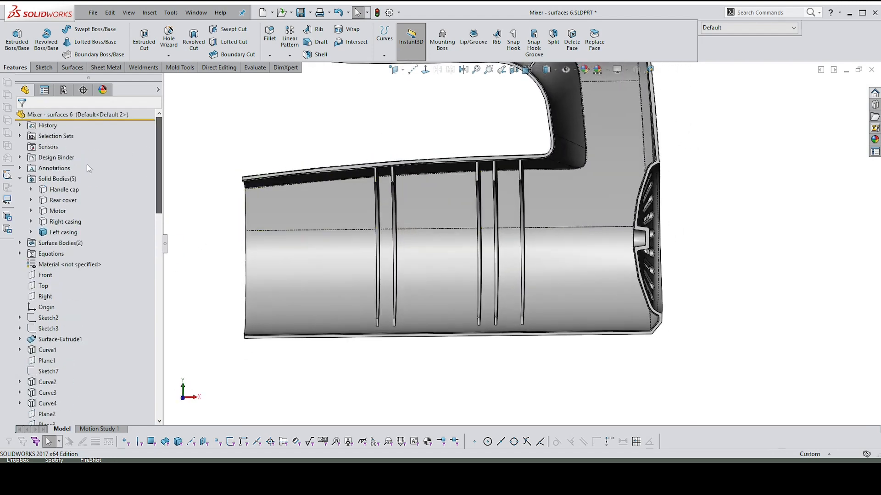
{"action": "left_click", "coordinate": [58, 212]}
{"action": "left_click", "coordinate": [69, 183]}
{"action": "left_click", "coordinate": [834, 160]}
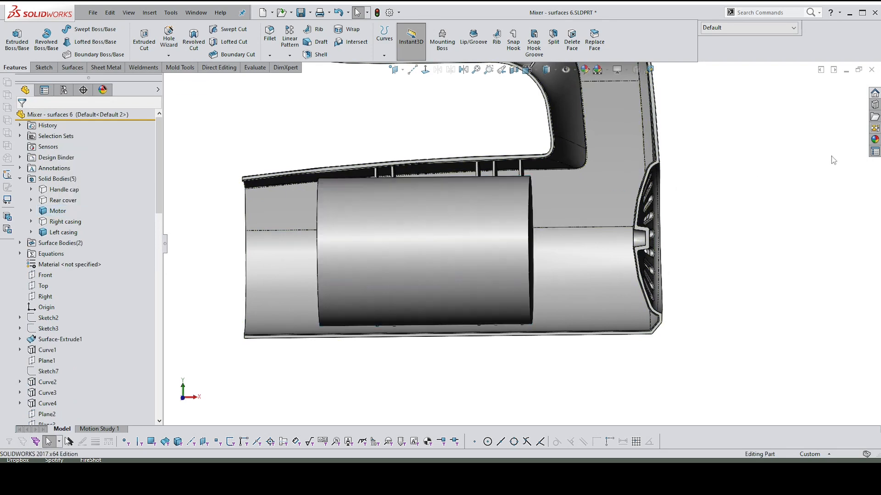
Step: Set the spacing dimension between the two groups of pattern points in Sketch-Pattern1 to 60 mm
{"action": "scroll", "coordinate": [545, 175], "scroll_direction": "down", "scroll_amount": 5}
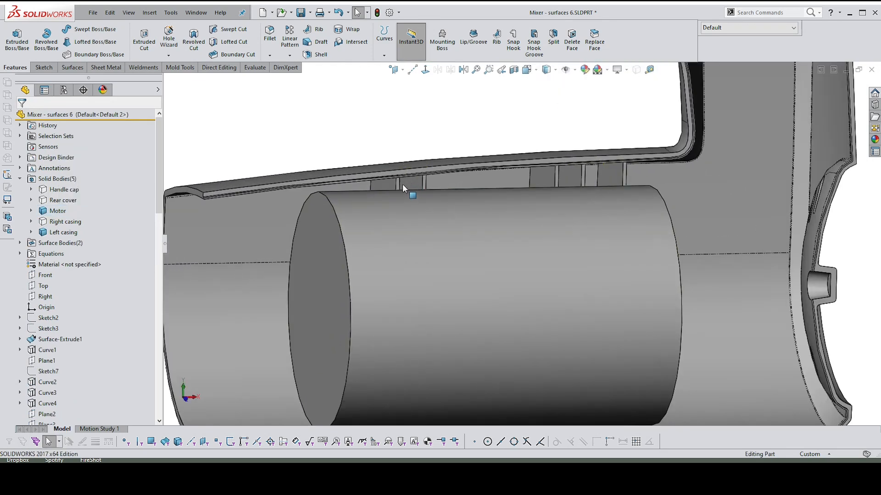
{"action": "left_click", "coordinate": [538, 177]}
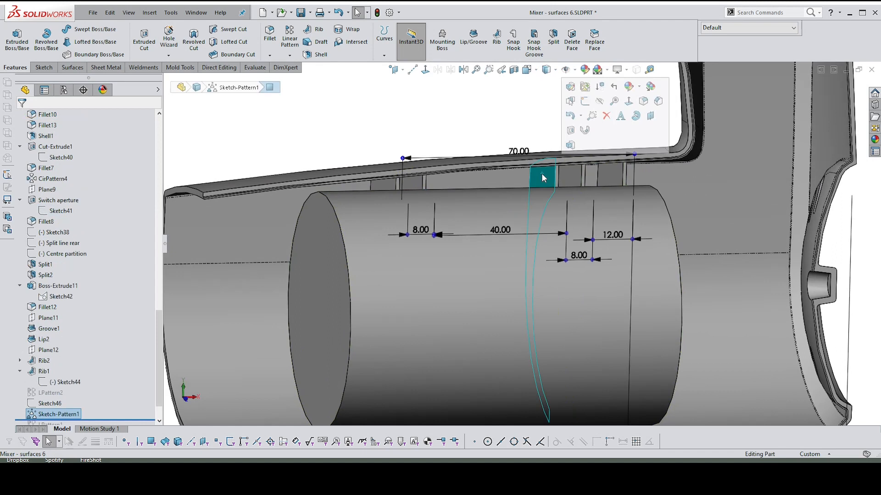
{"action": "double_click", "coordinate": [502, 235]}
{"action": "scroll", "coordinate": [502, 236], "scroll_direction": "down", "scroll_amount": 3}
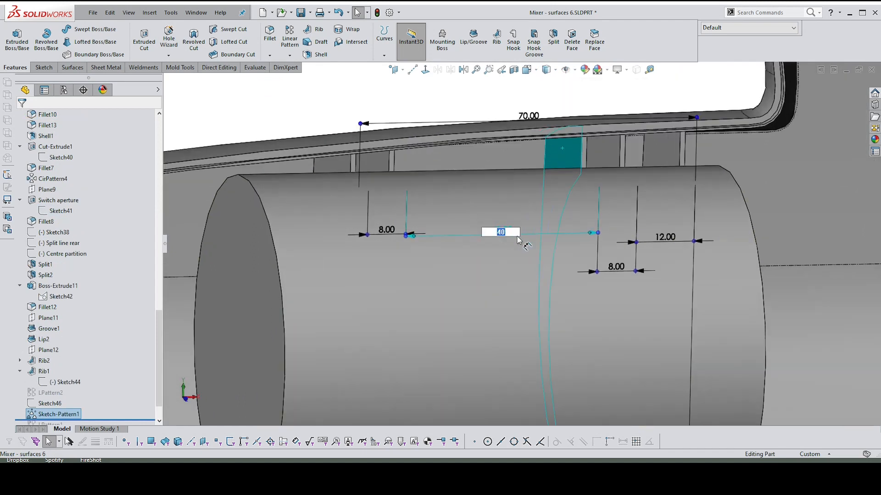
{"action": "type", "text": "60"}
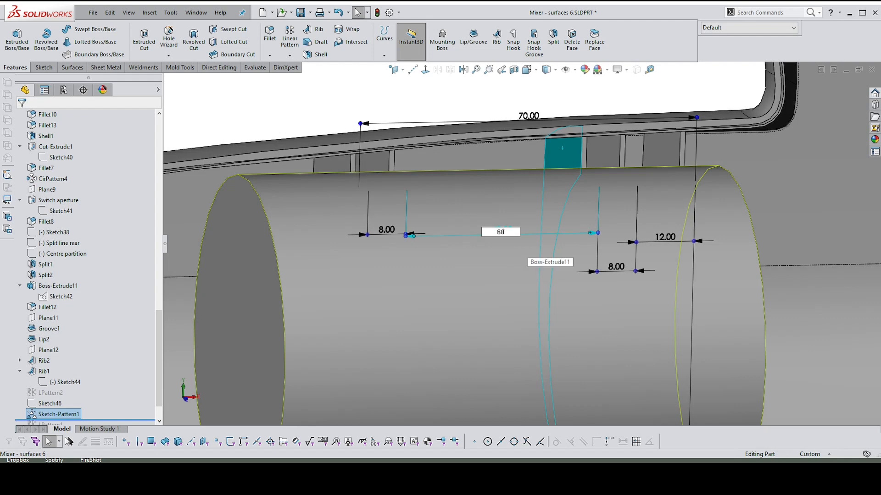
{"action": "mouse_move", "coordinate": [565, 202]}
{"action": "middle_mouse_down"}
{"action": "mouse_move", "coordinate": [513, 210]}
{"action": "mouse_move", "coordinate": [523, 199]}
{"action": "mouse_move", "coordinate": [310, 231]}
{"action": "middle_mouse_up"}
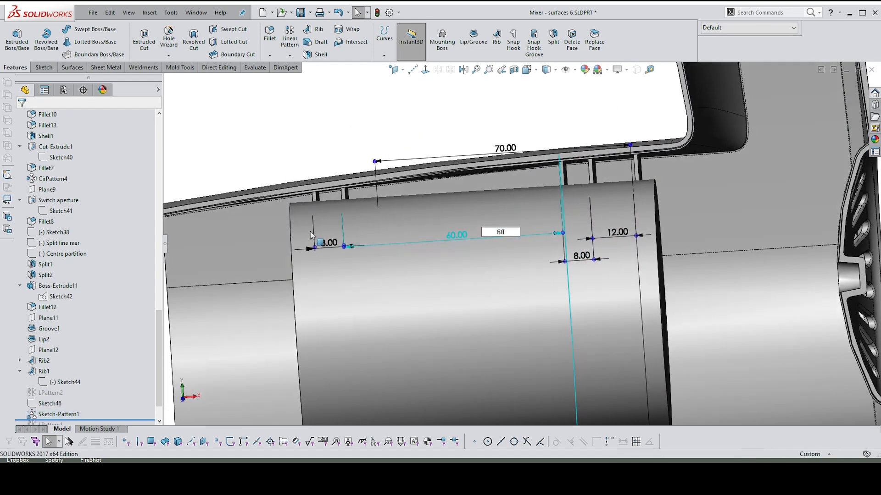
Step: Set both 8 mm spacing dimensions of the sketch-driven rib pattern to 10 mm and check the ribs against the motor
{"action": "left_click", "coordinate": [326, 249]}
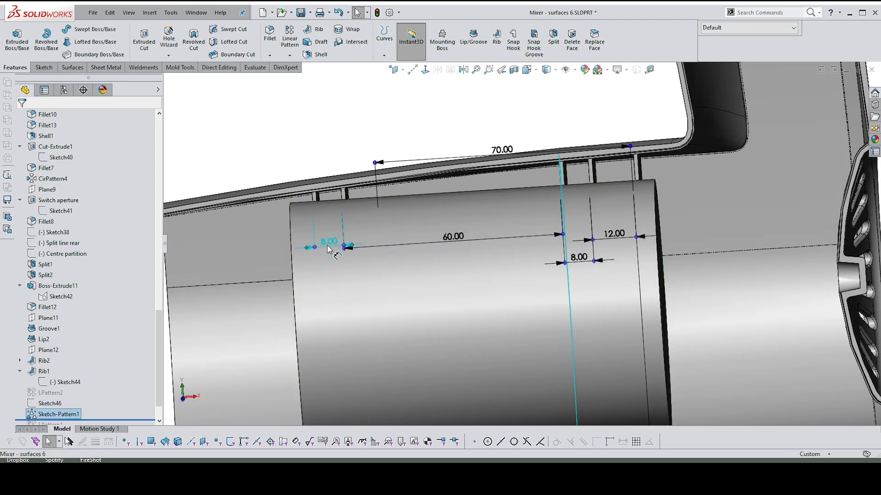
{"action": "type", "text": "10"}
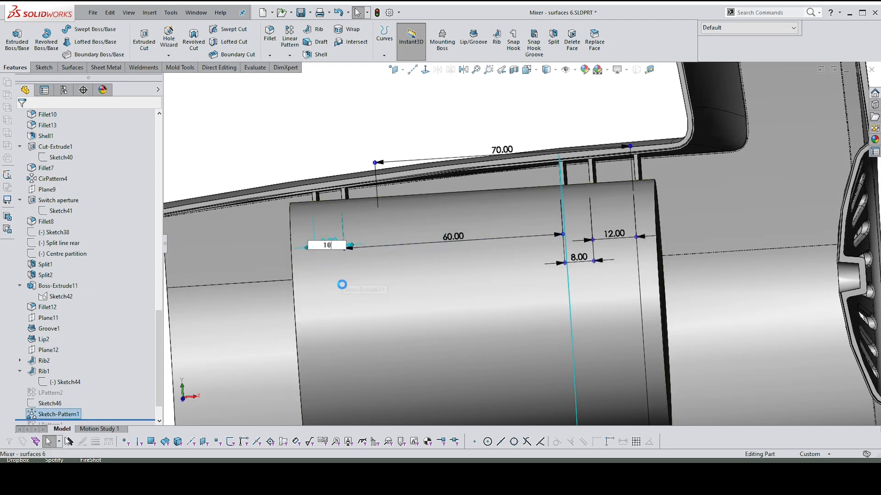
{"action": "double_click", "coordinate": [578, 257]}
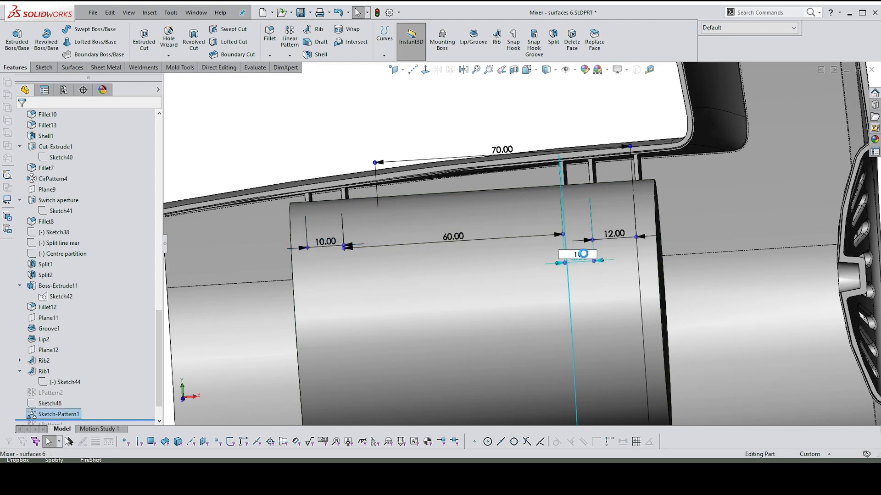
{"action": "scroll", "coordinate": [612, 188], "scroll_direction": "up", "scroll_amount": 1}
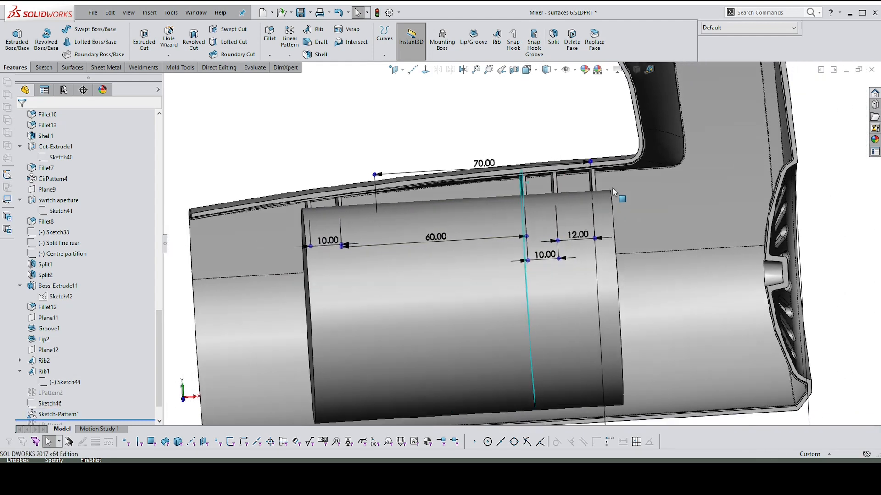
{"action": "scroll", "coordinate": [612, 188], "scroll_direction": "up", "scroll_amount": 2}
{"action": "left_click", "coordinate": [702, 184]}
{"action": "middle_click_drag", "start_coordinate": [703, 184], "coordinate": [714, 181]}
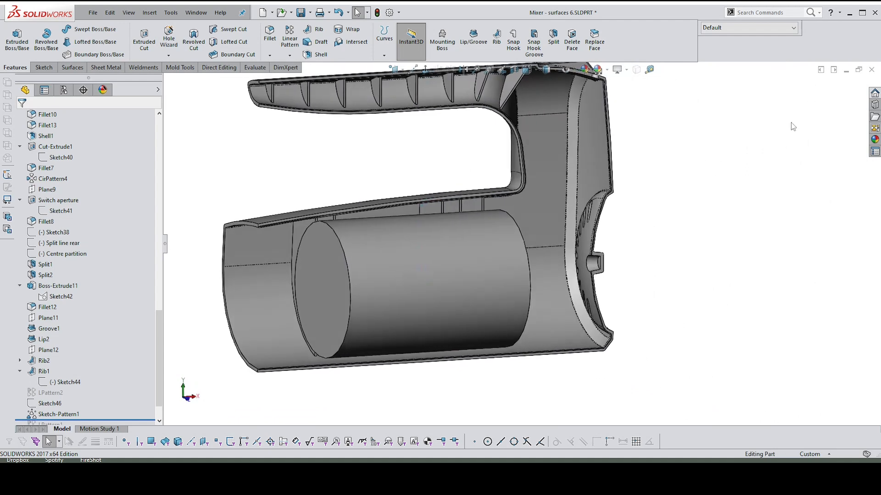
{"action": "middle_click_drag", "start_coordinate": [792, 123], "coordinate": [754, 184]}
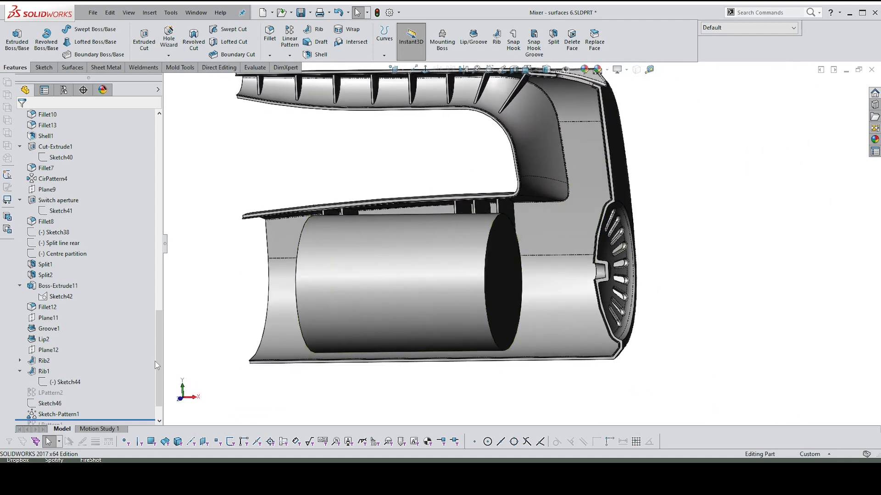
Step: Roll the model forward past LPattern1, suppress that linear pattern, and select LPattern2
{"action": "scroll", "coordinate": [157, 366], "scroll_direction": "down", "scroll_amount": 1}
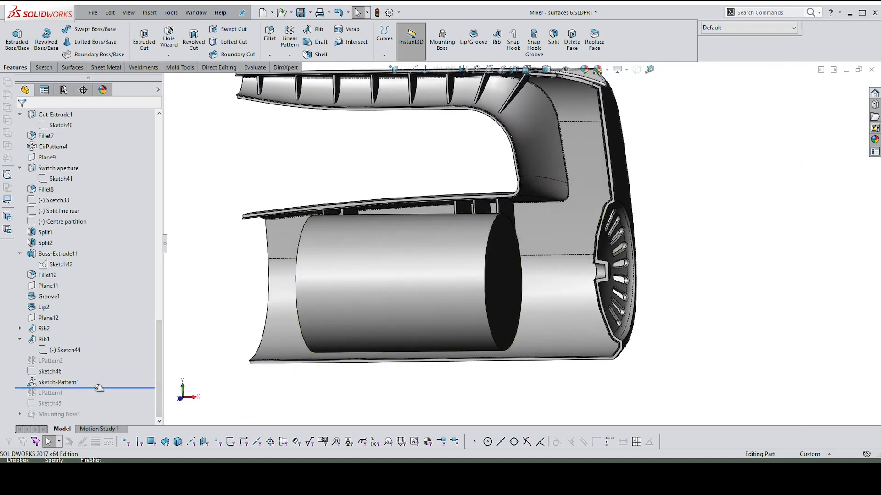
{"action": "left_click_drag", "start_coordinate": [99, 388], "coordinate": [92, 399]}
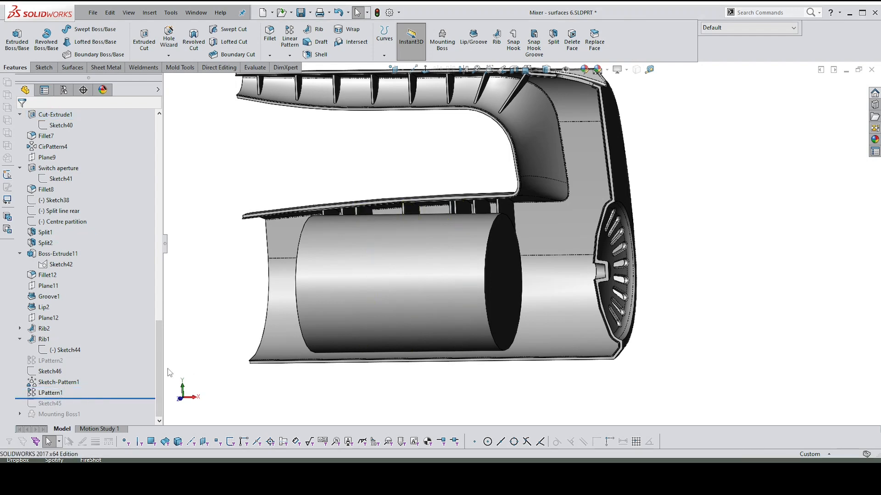
{"action": "middle_click_drag", "start_coordinate": [410, 267], "coordinate": [455, 271]}
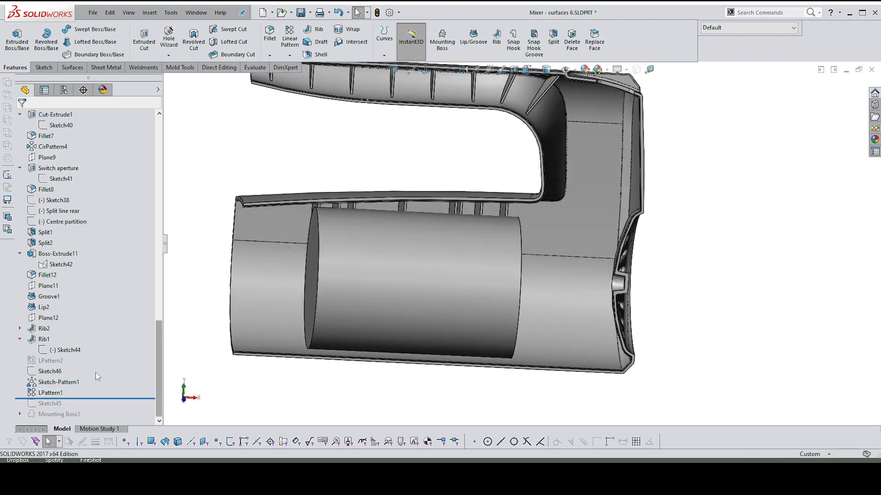
{"action": "left_click", "coordinate": [54, 395]}
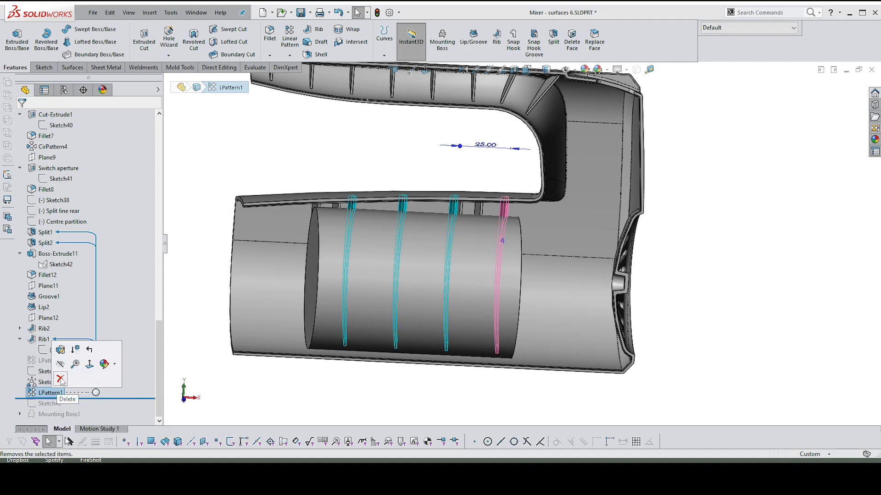
{"action": "left_click", "coordinate": [75, 350]}
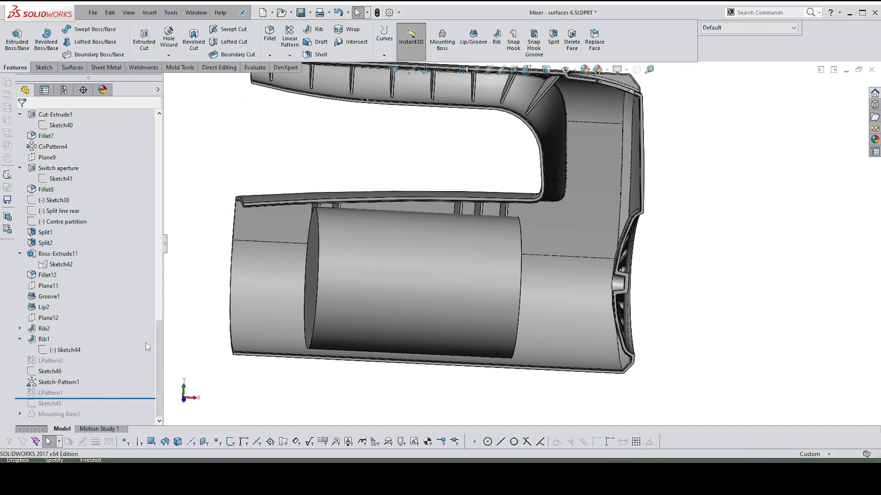
{"action": "left_click", "coordinate": [51, 361]}
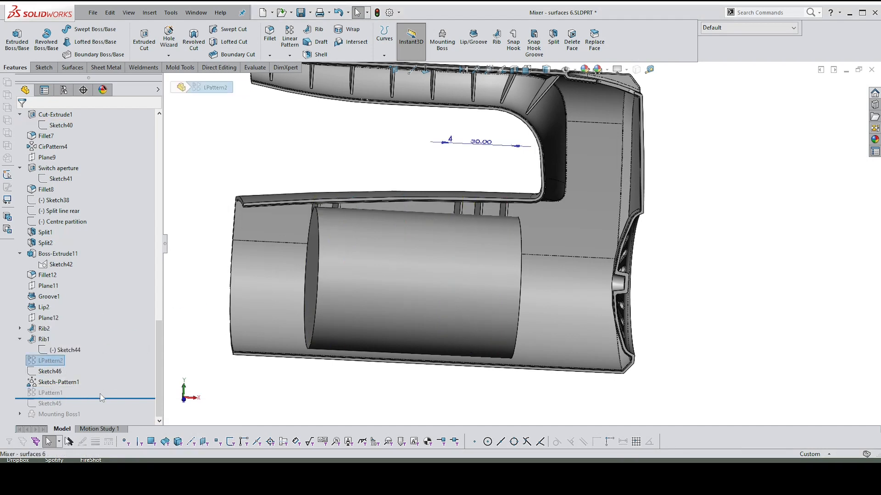
Step: Roll the model forward past Sketch45 and Mounting Boss1 to restore the boss in the left casing
{"action": "left_click_drag", "start_coordinate": [95, 401], "coordinate": [94, 409]}
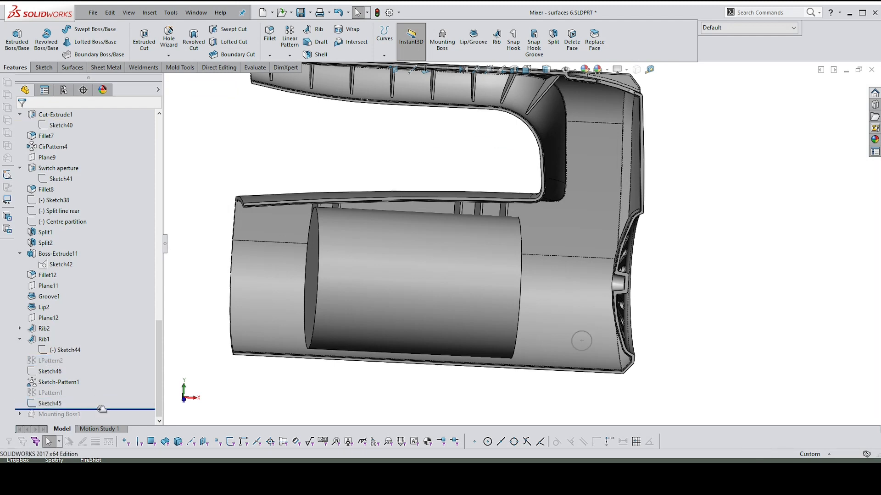
{"action": "left_click_drag", "start_coordinate": [102, 409], "coordinate": [102, 419]}
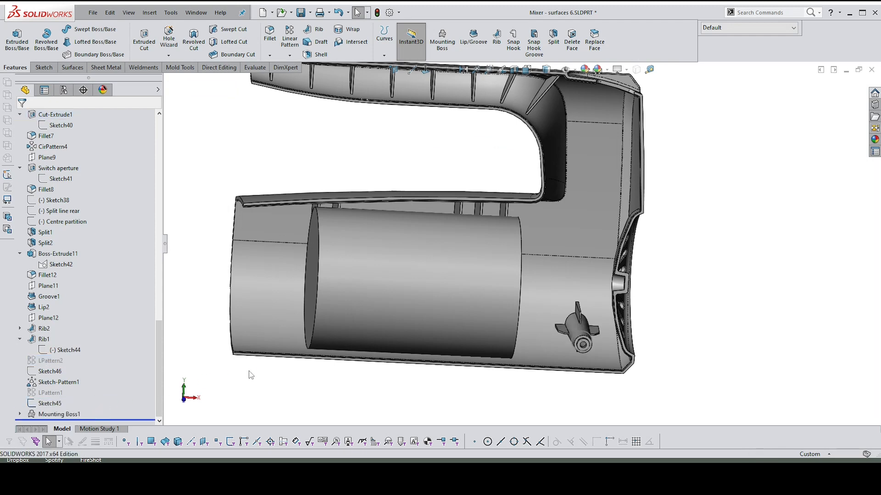
{"action": "middle_click_drag", "start_coordinate": [260, 413], "coordinate": [592, 328]}
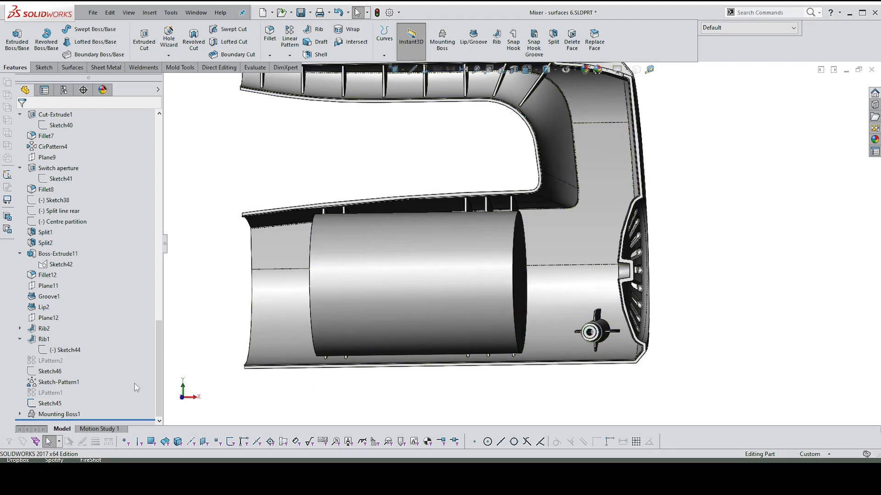
Step: Review Sketch45's boss-locating circle, move its diameter dimension clear of the vertical dimension, and exit the sketch
{"action": "left_click", "coordinate": [50, 404]}
{"action": "left_click", "coordinate": [60, 366]}
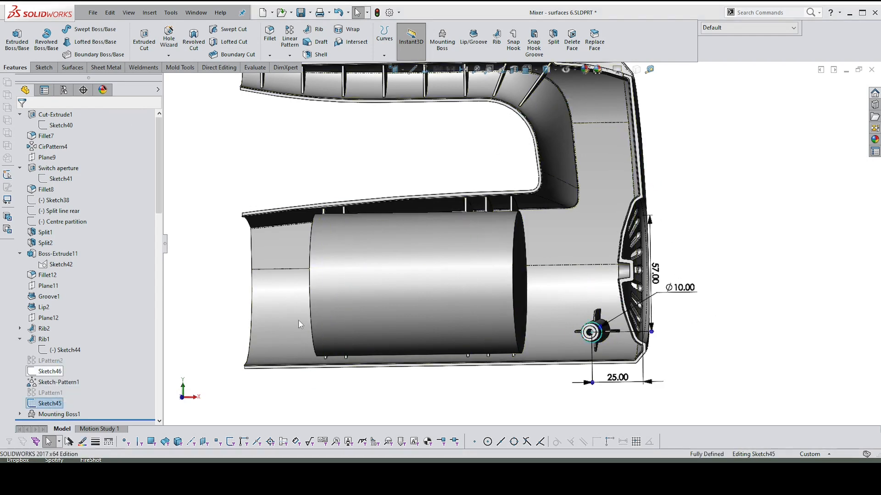
{"action": "right_click", "coordinate": [720, 186]}
{"action": "left_click", "coordinate": [727, 172]}
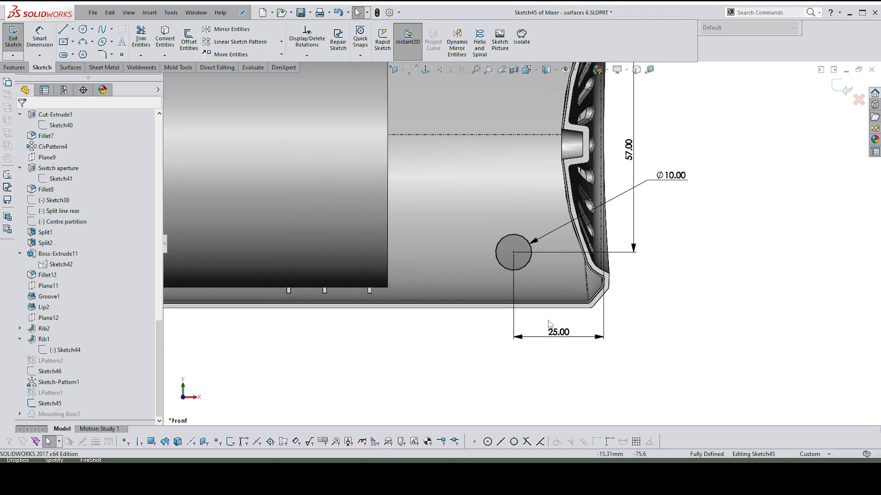
{"action": "scroll", "coordinate": [520, 247], "scroll_direction": "up", "scroll_amount": 2}
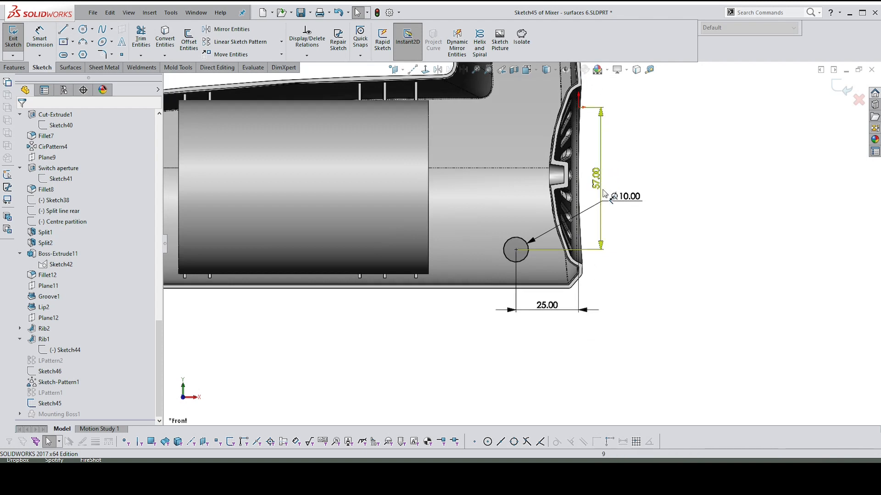
{"action": "left_click_drag", "start_coordinate": [627, 198], "coordinate": [643, 195]}
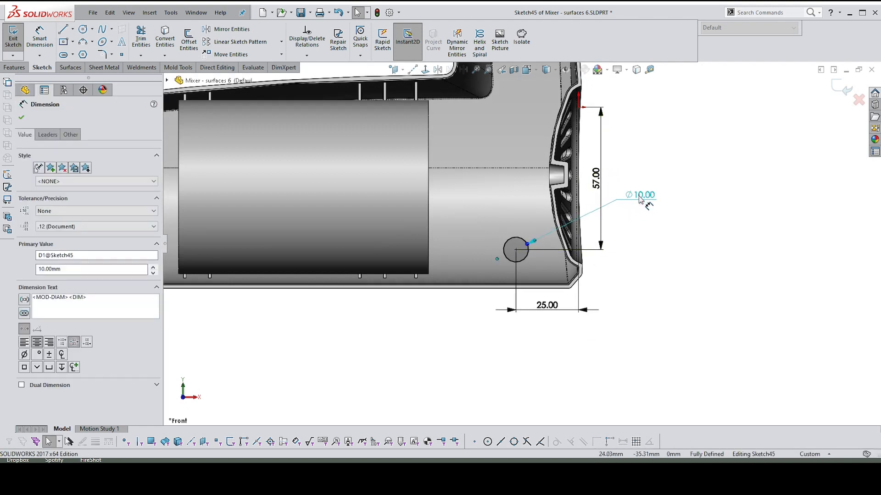
{"action": "left_click", "coordinate": [670, 181]}
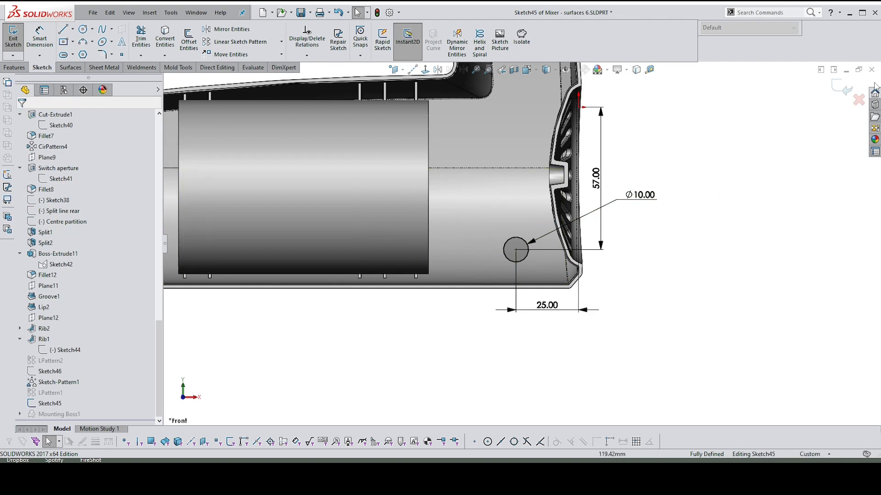
{"action": "left_click", "coordinate": [844, 88]}
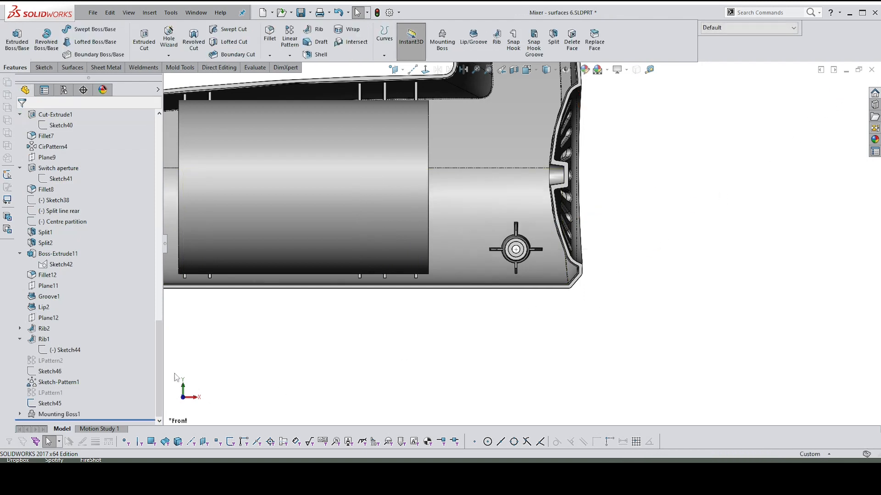
Step: Edit Mounting Boss1 and clear its position face, direction and circular edge references
{"action": "left_click", "coordinate": [66, 414]}
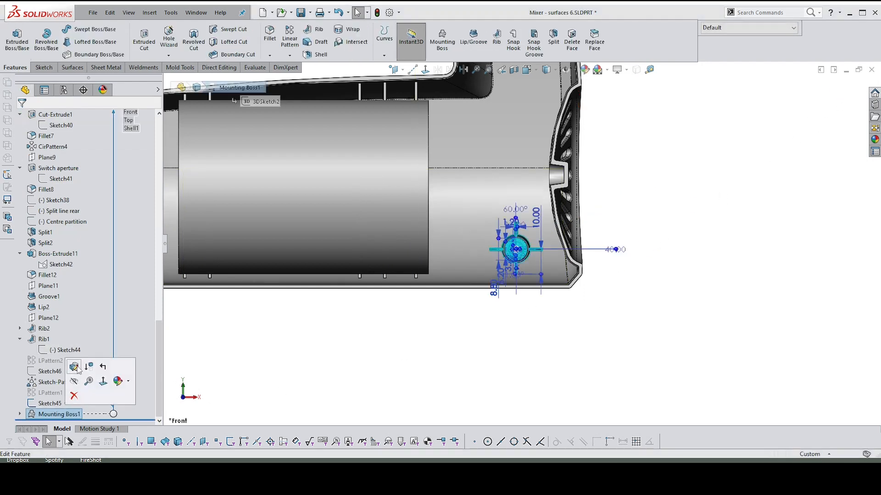
{"action": "left_click", "coordinate": [79, 369]}
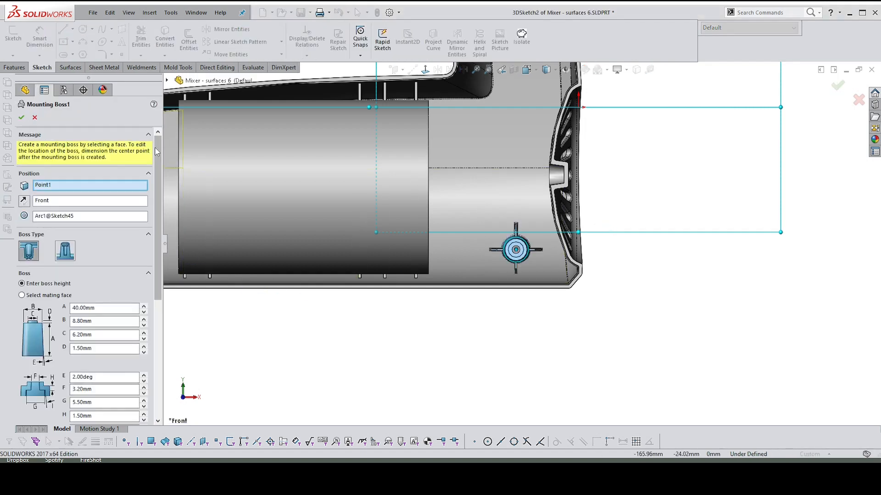
{"action": "right_click", "coordinate": [46, 188]}
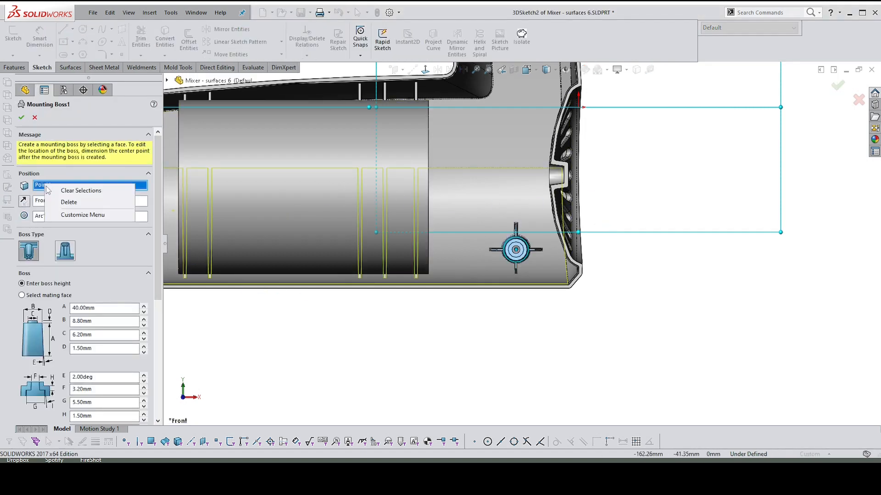
{"action": "left_click", "coordinate": [48, 203]}
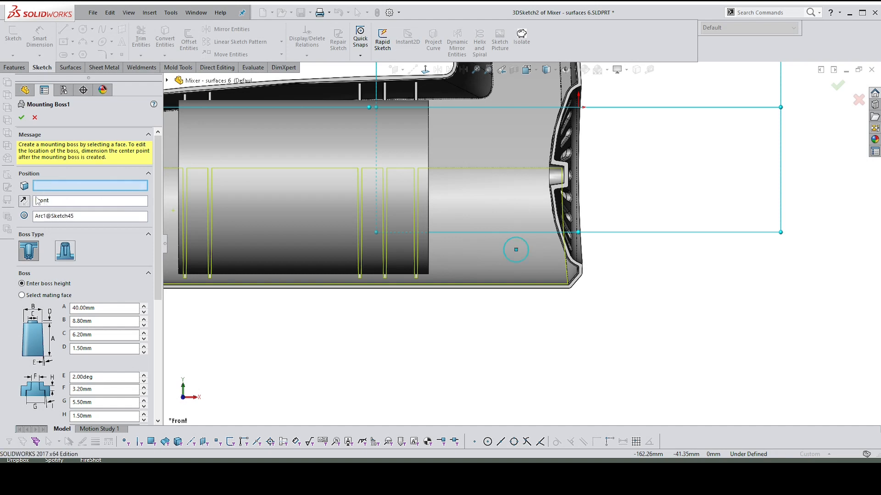
{"action": "left_click", "coordinate": [46, 221]}
{"action": "key", "text": "Delete"}
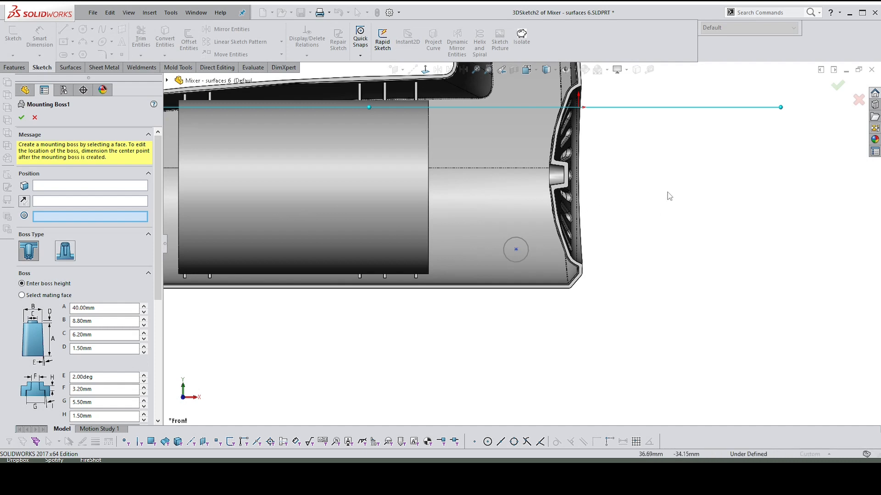
{"action": "key", "text": "z"}
{"action": "key", "text": "z"}
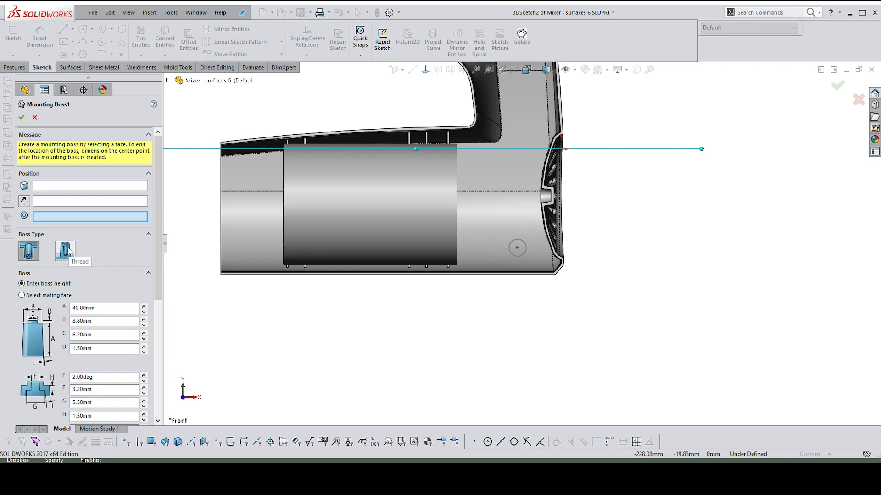
{"action": "scroll", "coordinate": [50, 270], "scroll_direction": "down", "scroll_amount": 3}
{"action": "scroll", "coordinate": [51, 271], "scroll_direction": "up", "scroll_amount": 3}
Step: Place the mounting boss on the casing's lower inner face and set its direction with the Front plane
{"action": "left_click", "coordinate": [41, 186]}
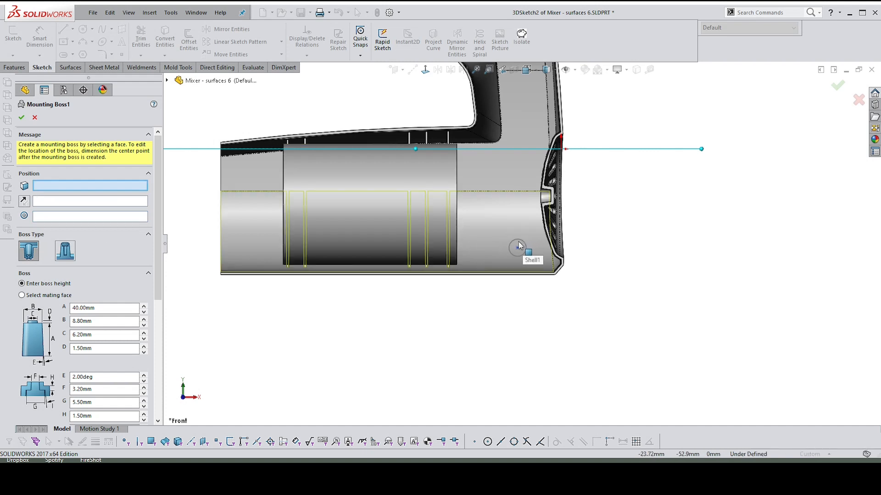
{"action": "left_click", "coordinate": [506, 206]}
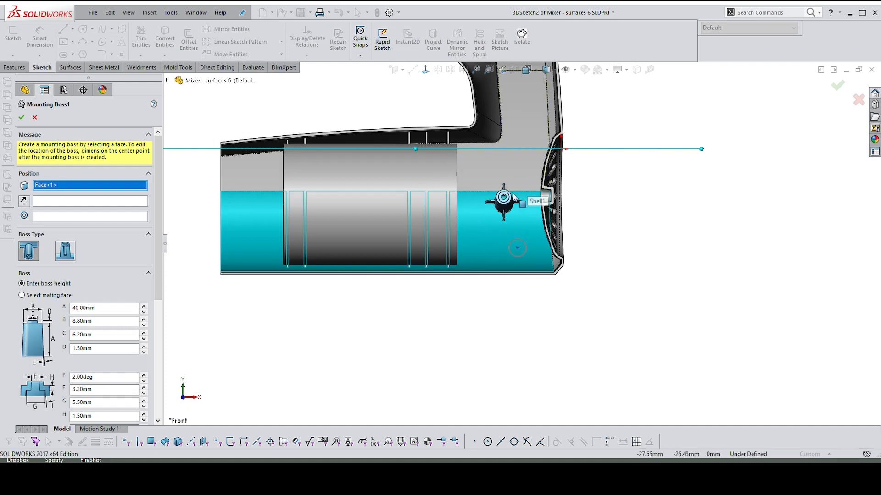
{"action": "mouse_move", "coordinate": [518, 199]}
{"action": "middle_mouse_down"}
{"action": "mouse_move", "coordinate": [532, 195]}
{"action": "mouse_move", "coordinate": [527, 186]}
{"action": "middle_mouse_up"}
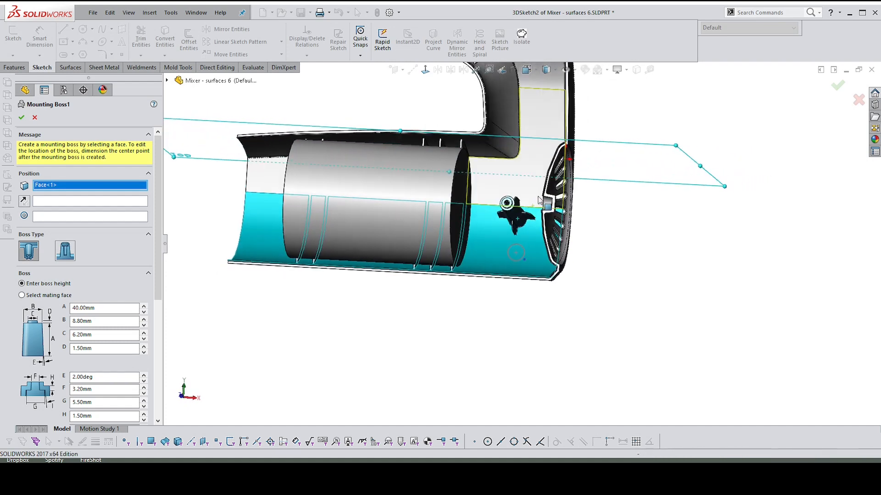
{"action": "left_click", "coordinate": [42, 203]}
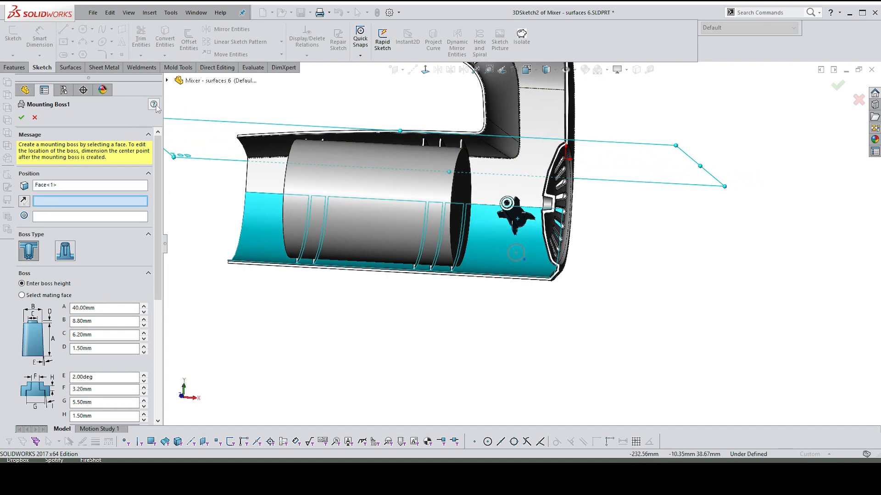
{"action": "left_click", "coordinate": [167, 80]}
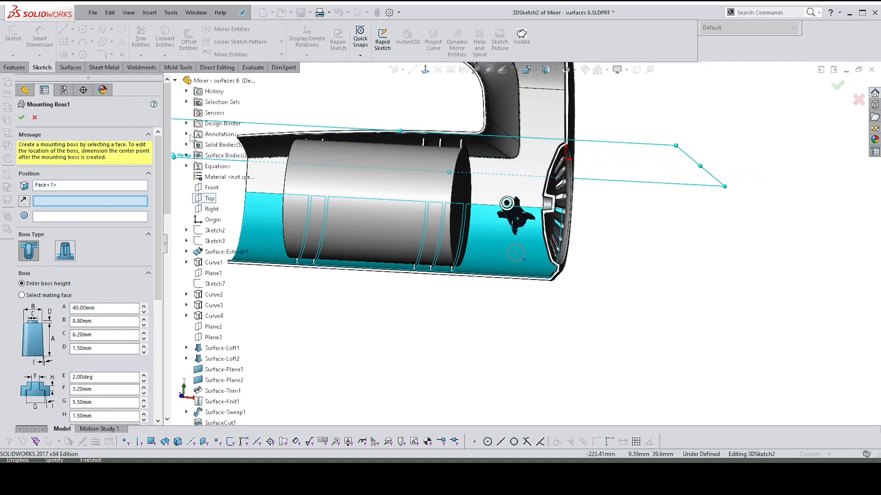
{"action": "left_click", "coordinate": [213, 188]}
{"action": "middle_click_drag", "start_coordinate": [574, 211], "coordinate": [510, 228]}
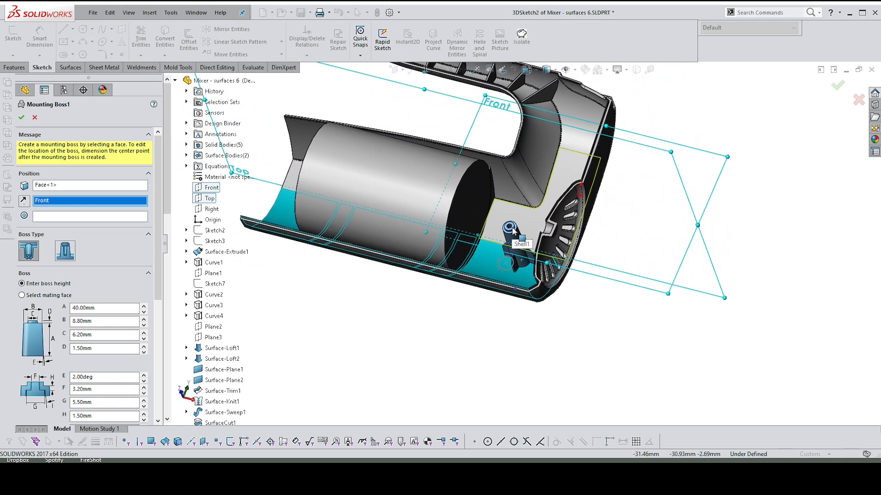
Step: Align the mounting boss with the Sketch45 circle and check its placement inside the casing
{"action": "left_click", "coordinate": [46, 218]}
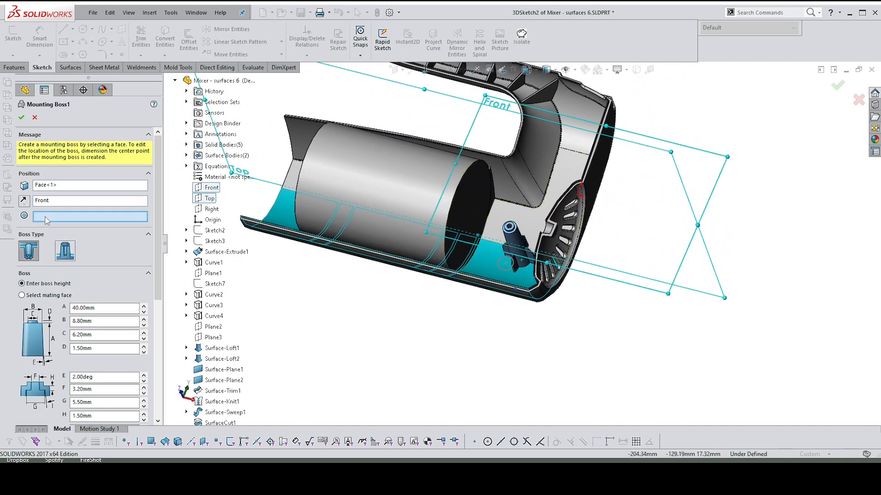
{"action": "left_click", "coordinate": [501, 271]}
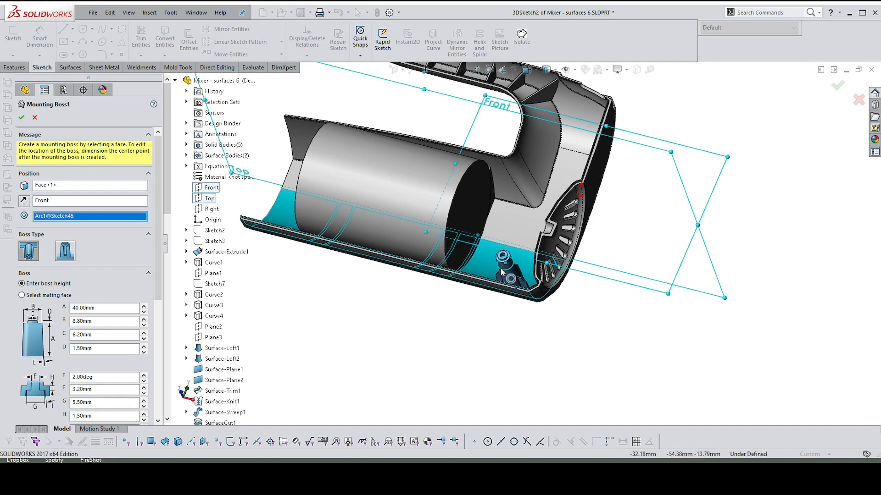
{"action": "middle_click_drag", "start_coordinate": [501, 271], "coordinate": [539, 276]}
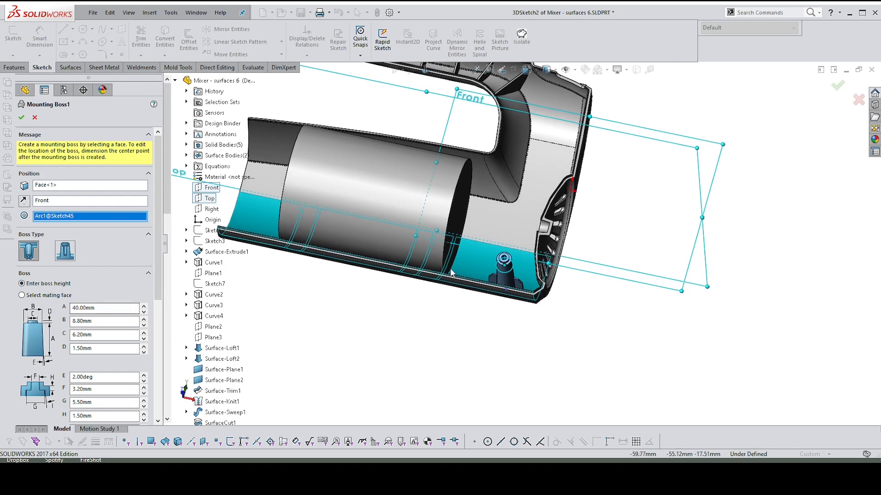
{"action": "middle_click_drag", "start_coordinate": [276, 312], "coordinate": [284, 306]}
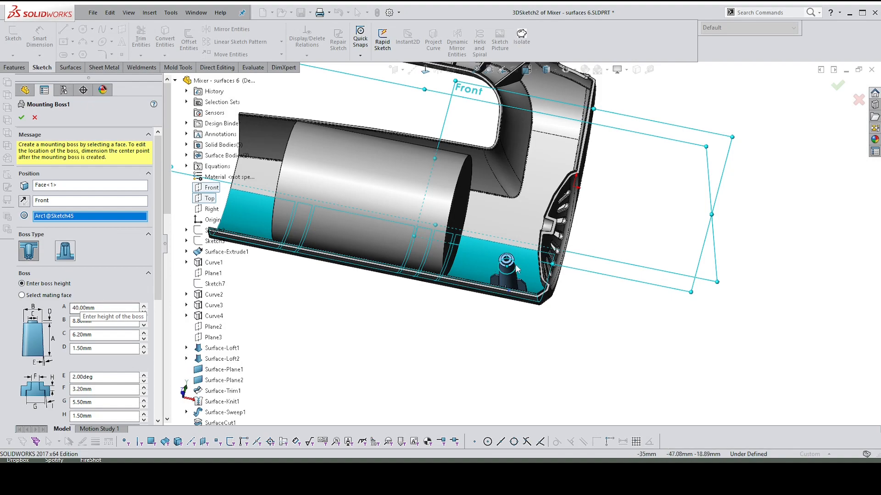
{"action": "middle_click_drag", "start_coordinate": [518, 312], "coordinate": [514, 289]}
{"action": "scroll", "coordinate": [489, 285], "scroll_direction": "down", "scroll_amount": 2}
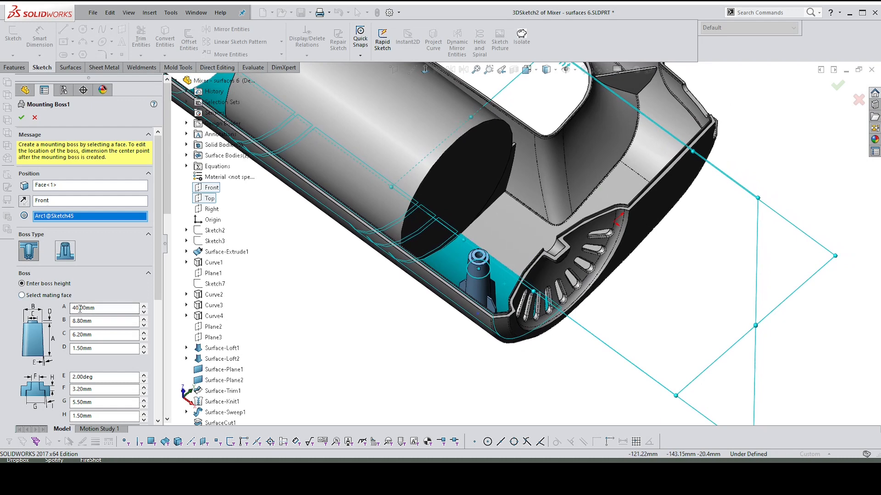
Step: Set the mounting boss height to 30 mm and compare its top with the casing's parting edge
{"action": "double_click", "coordinate": [77, 307]}
{"action": "type", "text": "30"}
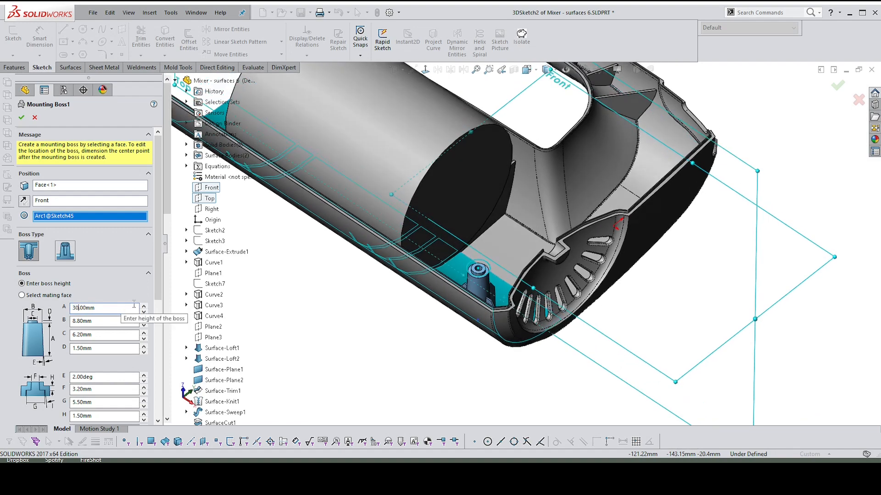
{"action": "key", "text": "Up"}
{"action": "key", "text": "Up"}
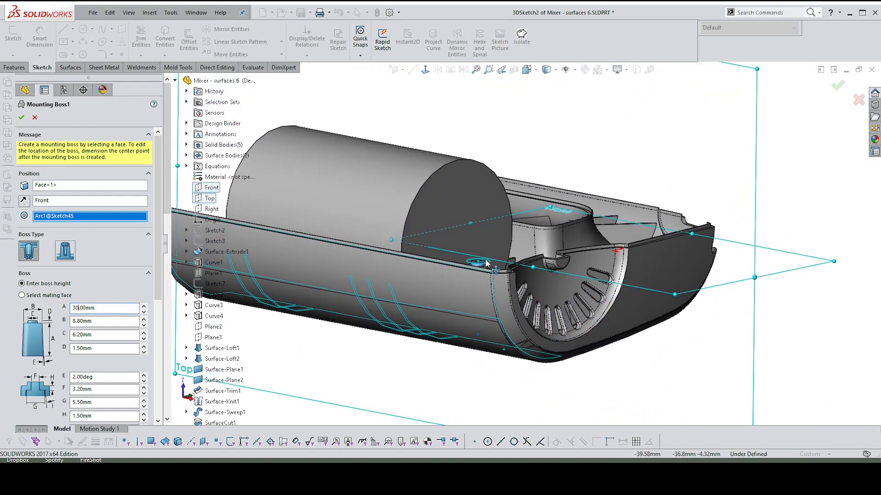
{"action": "middle_click_drag", "start_coordinate": [487, 262], "coordinate": [489, 271]}
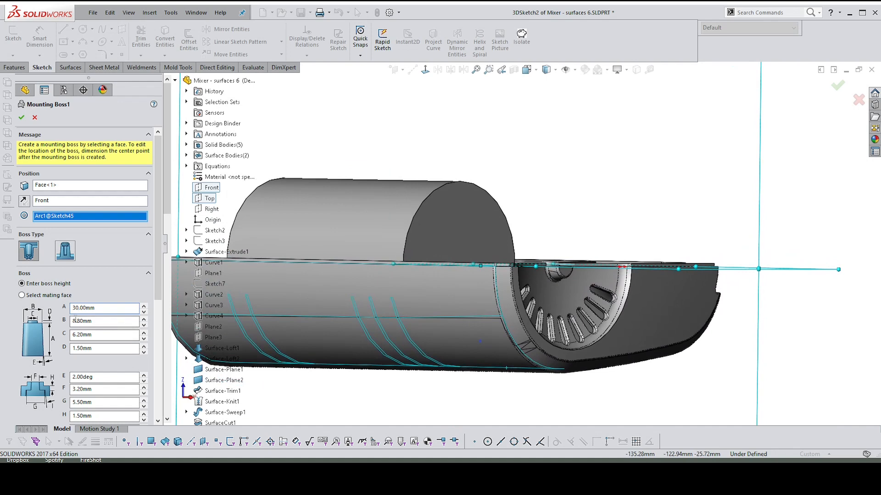
{"action": "key", "text": "Down"}
{"action": "key", "text": "Down"}
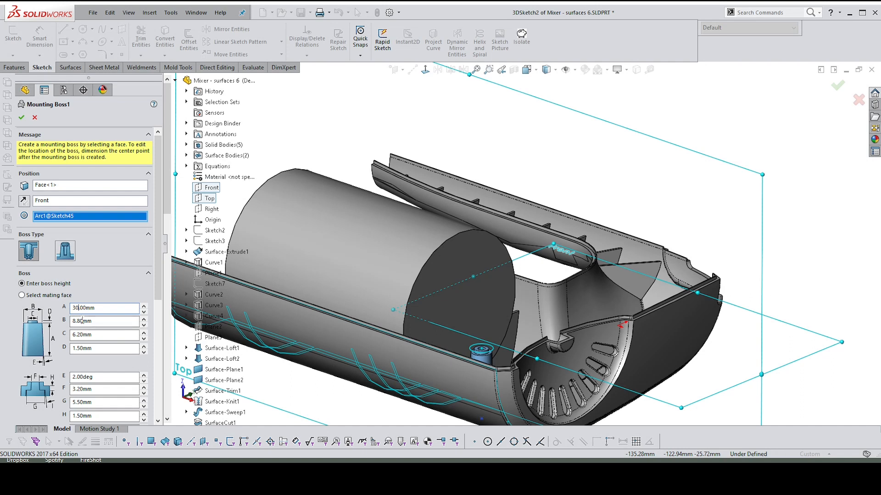
Step: Set the mounting boss diameter B to 9.5 mm and the boss step diameter C to 6.8 mm
{"action": "double_click", "coordinate": [82, 321]}
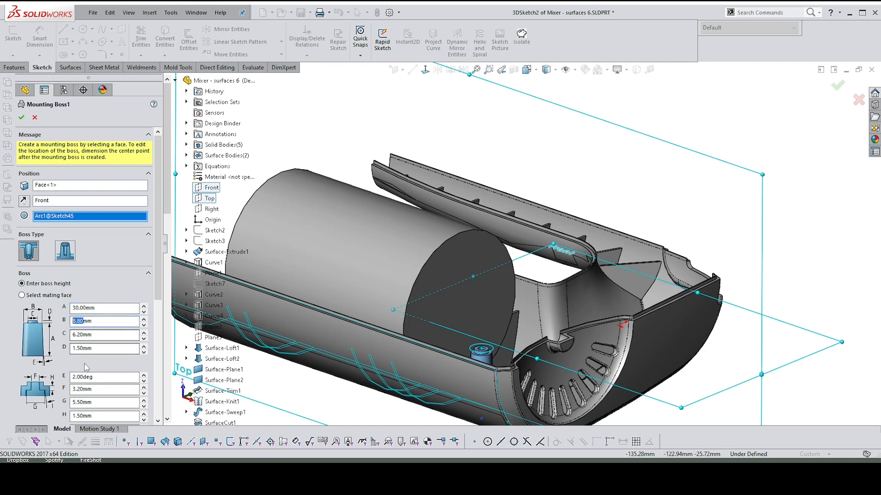
{"action": "type", "text": "9."}
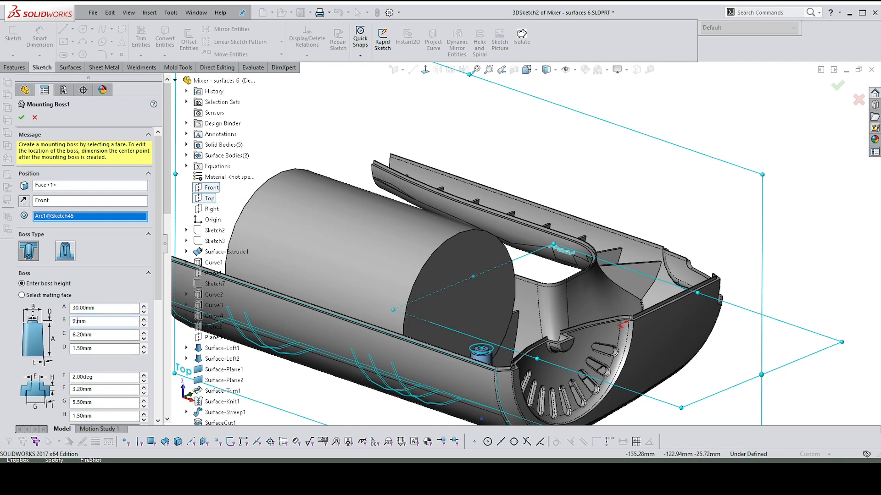
{"action": "type", "text": "5"}
{"action": "key", "text": "Return"}
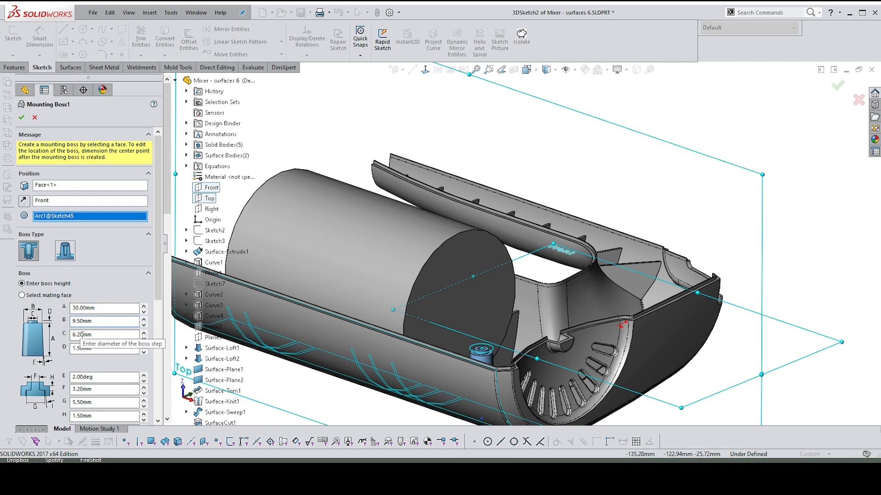
{"action": "scroll", "coordinate": [486, 337], "scroll_direction": "down", "scroll_amount": 5}
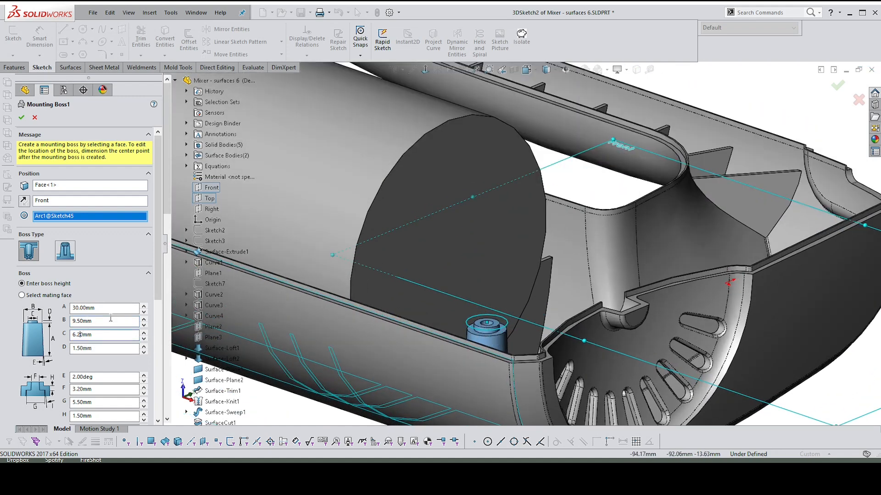
{"action": "left_click", "coordinate": [79, 335]}
{"action": "key", "text": "BackSpace"}
{"action": "type", "text": "8"}
{"action": "scroll", "coordinate": [491, 332], "scroll_direction": "down", "scroll_amount": 2}
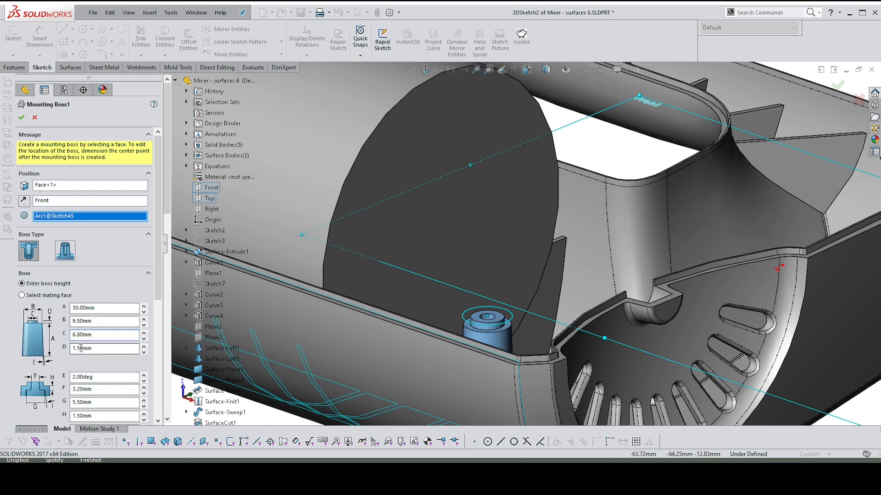
Step: Set the boss step height D to 2 mm, hole diameter G to 7.3 mm and hole draft angle I to 2 degrees
{"action": "scroll", "coordinate": [83, 351], "scroll_direction": "down", "scroll_amount": 5}
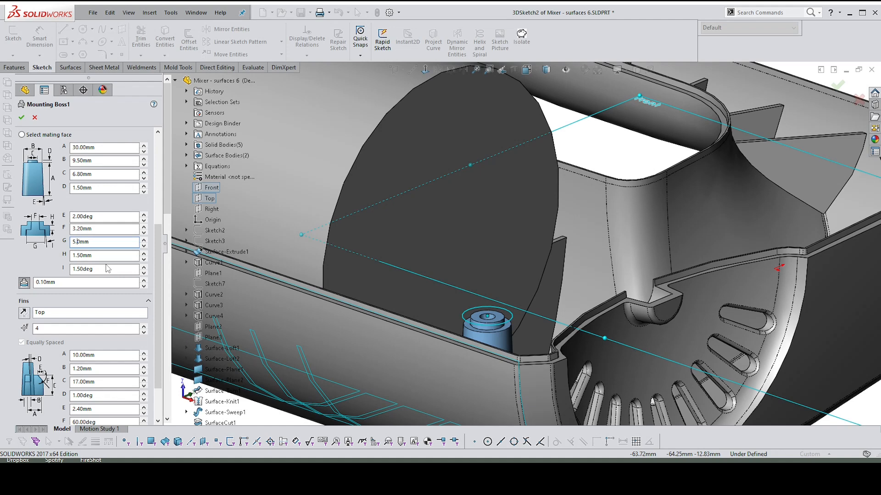
{"action": "type", "text": "7"}
{"action": "left_click", "coordinate": [75, 242]}
{"action": "key", "text": "BackSpace"}
{"action": "double_click", "coordinate": [83, 188]}
{"action": "type", "text": "2"}
{"action": "double_click", "coordinate": [75, 269]}
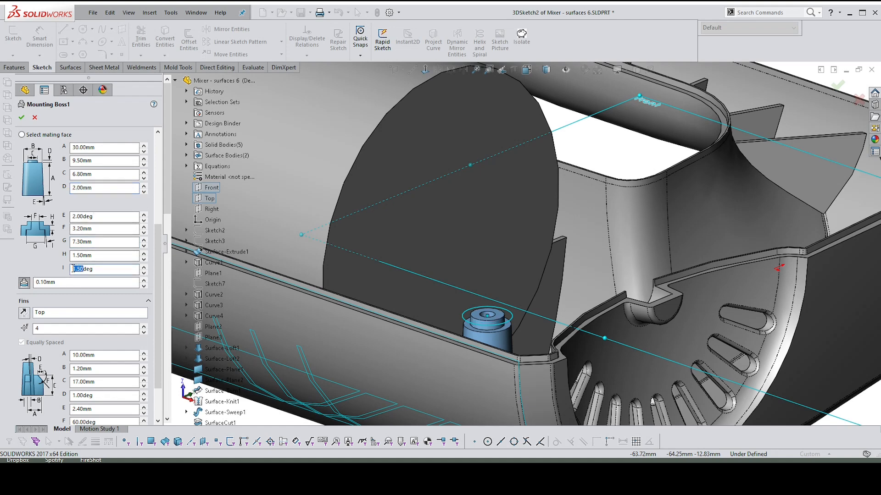
{"action": "type", "text": "2"}
{"action": "left_click", "coordinate": [82, 282]}
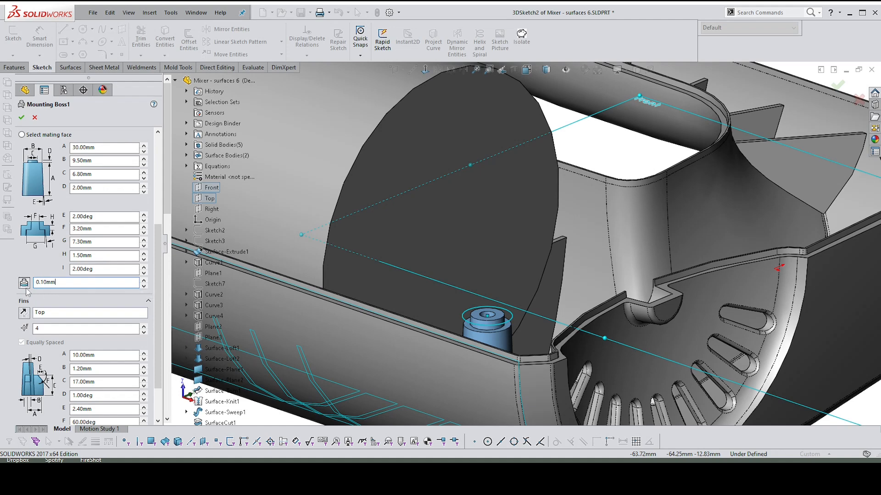
{"action": "scroll", "coordinate": [51, 171], "scroll_direction": "up", "scroll_amount": 5}
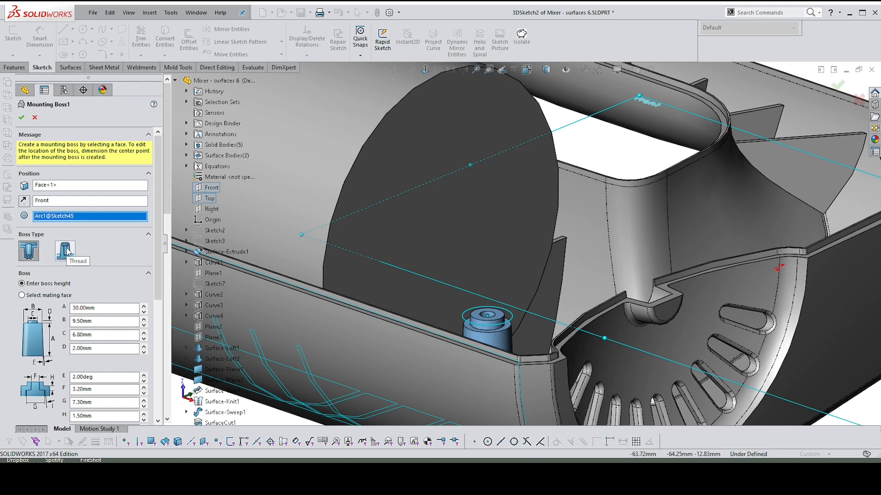
{"action": "scroll", "coordinate": [57, 243], "scroll_direction": "down", "scroll_amount": 5}
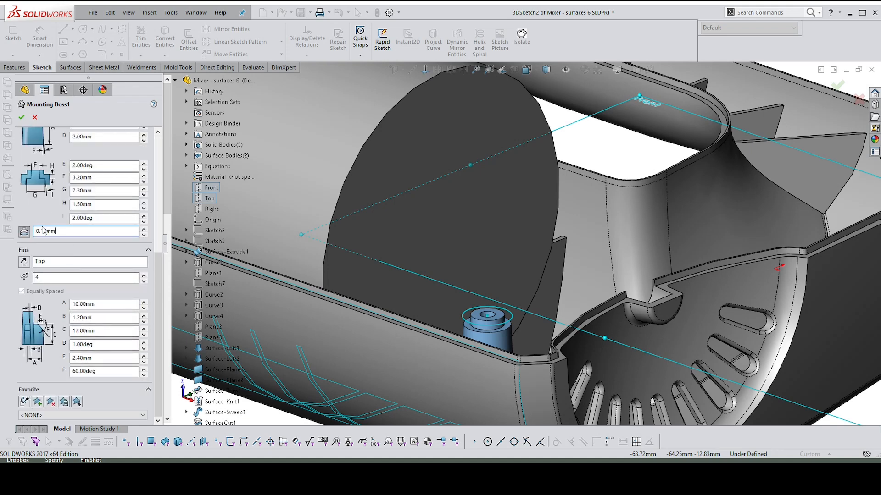
Step: Examine how the Top plane, used as the fin direction reference, is oriented relative to the mounting boss
{"action": "left_click", "coordinate": [46, 262]}
{"action": "scroll", "coordinate": [238, 239], "scroll_direction": "down", "scroll_amount": 8}
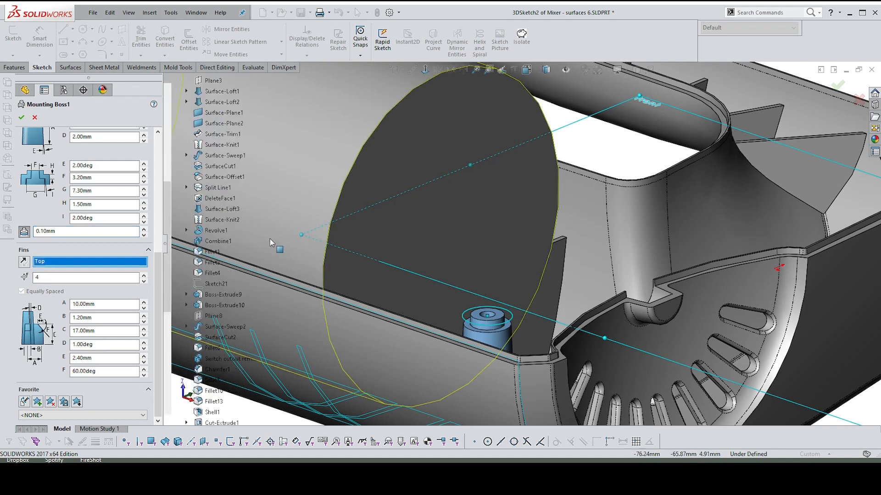
{"action": "scroll", "coordinate": [294, 243], "scroll_direction": "up", "scroll_amount": 7}
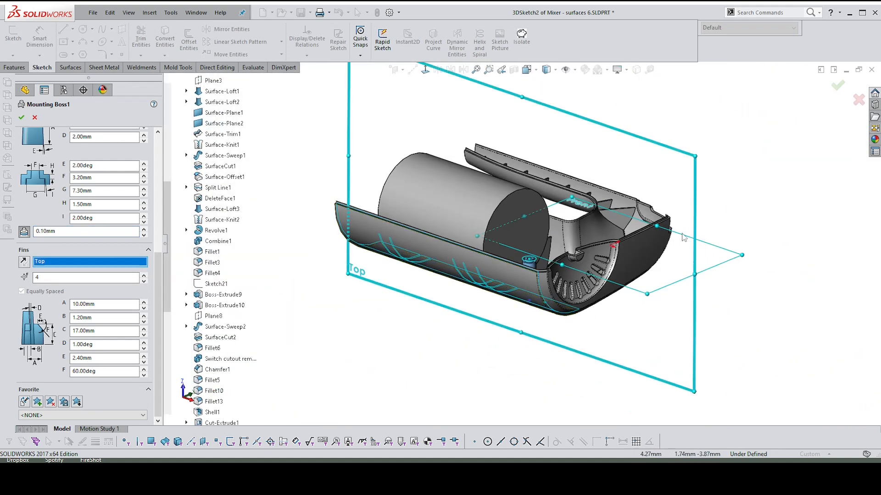
{"action": "middle_click_drag", "start_coordinate": [684, 237], "coordinate": [589, 192]}
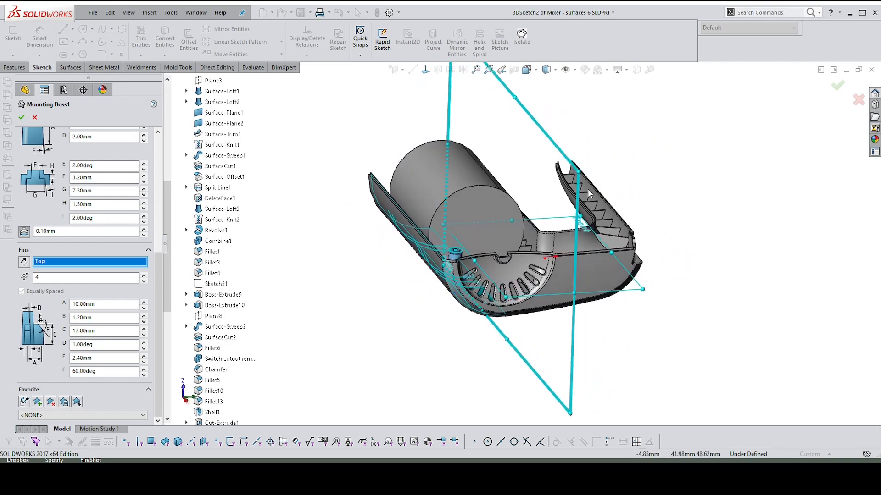
{"action": "middle_click_drag", "start_coordinate": [468, 249], "coordinate": [459, 323]}
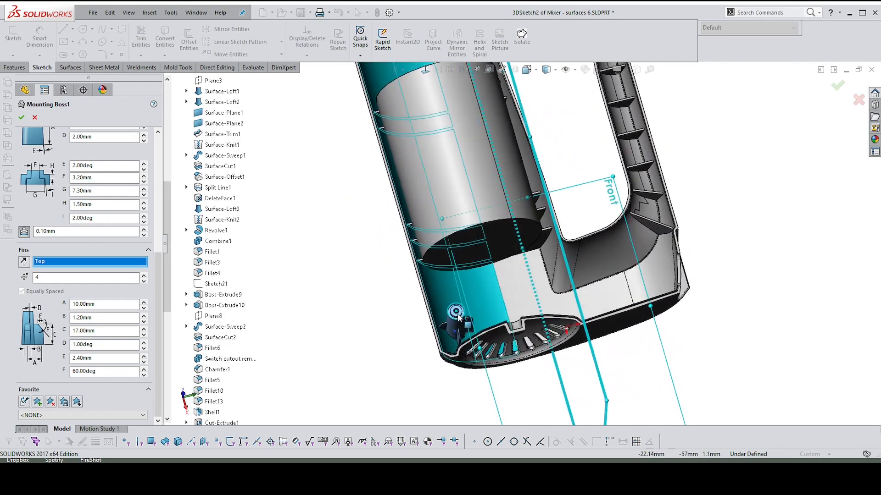
Step: Try two and three fins on the mounting boss, compare their layout, and return the fin count to 4
{"action": "double_click", "coordinate": [42, 278]}
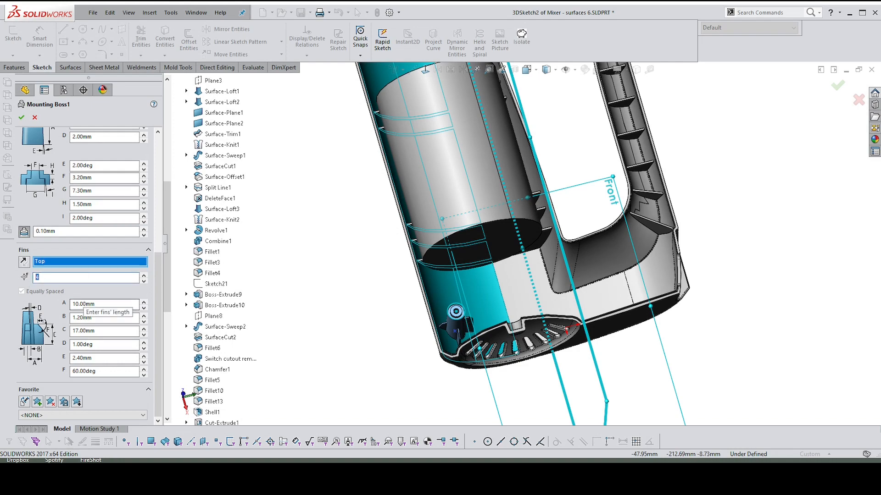
{"action": "type", "text": "2"}
{"action": "scroll", "coordinate": [463, 321], "scroll_direction": "down", "scroll_amount": 5}
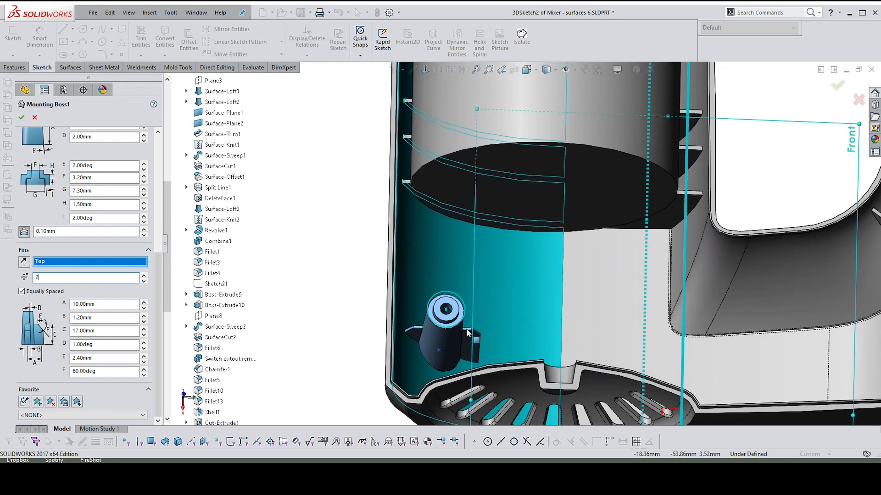
{"action": "middle_click_drag", "start_coordinate": [649, 317], "coordinate": [670, 291]}
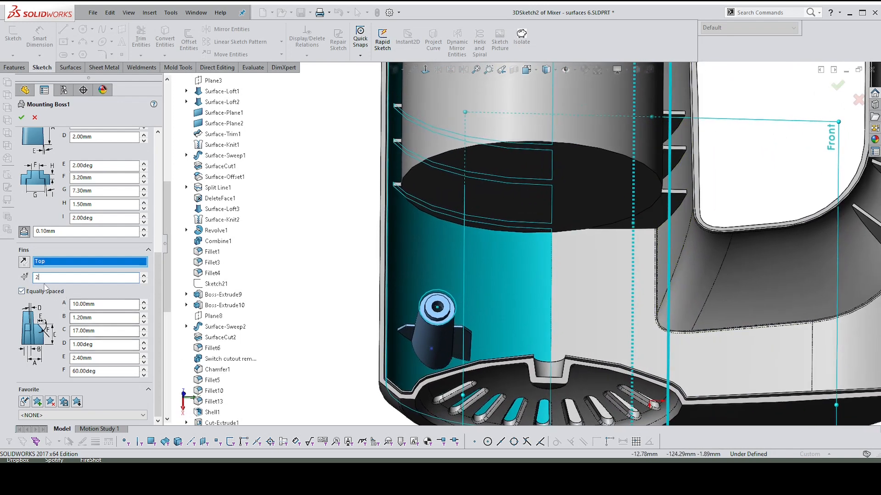
{"action": "type", "text": "3"}
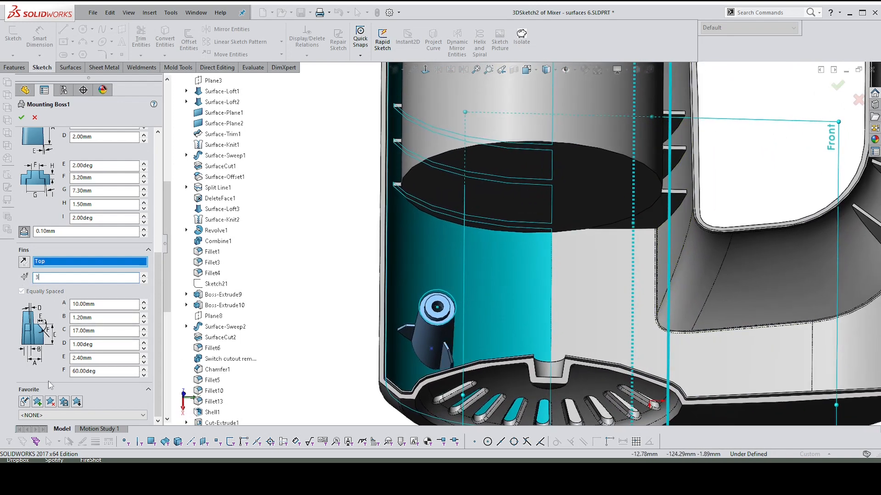
{"action": "scroll", "coordinate": [492, 322], "scroll_direction": "down", "scroll_amount": 3}
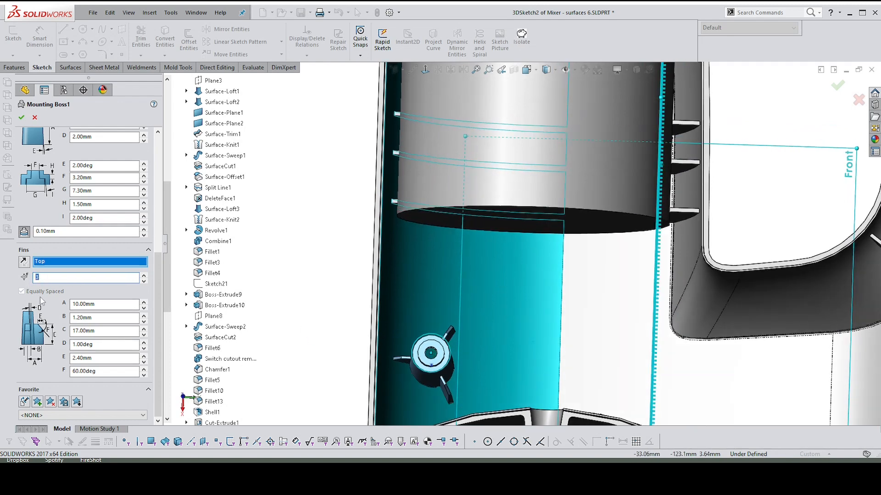
{"action": "type", "text": "4"}
{"action": "scroll", "coordinate": [431, 291], "scroll_direction": "down", "scroll_amount": 3}
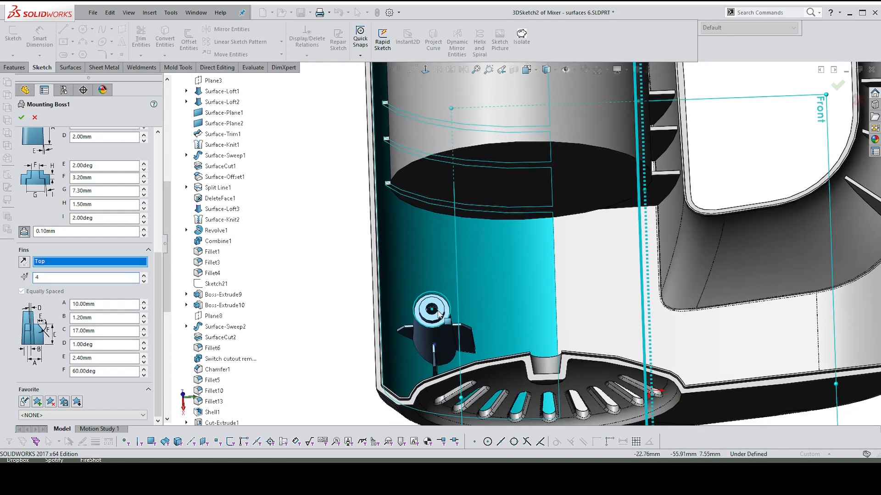
{"action": "middle_click_drag", "start_coordinate": [438, 314], "coordinate": [443, 279]}
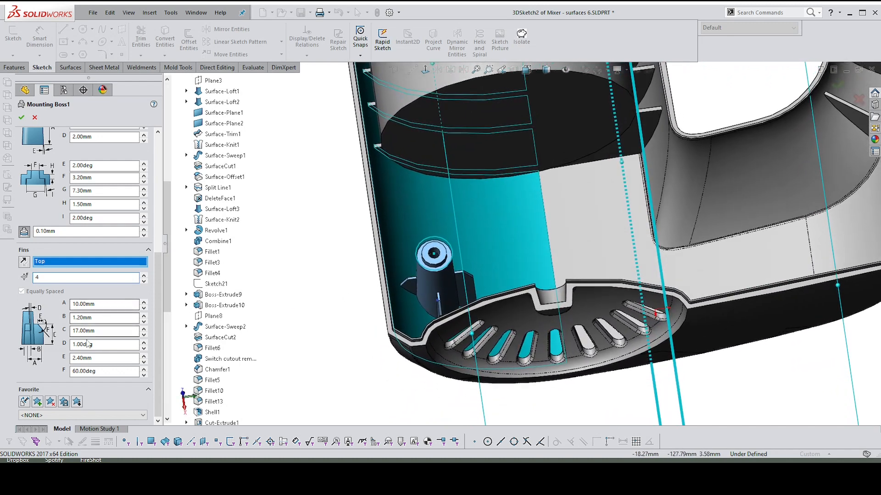
Step: Try a fin height C of 40 mm on the mounting boss
{"action": "left_click_drag", "start_coordinate": [79, 331], "coordinate": [71, 332]}
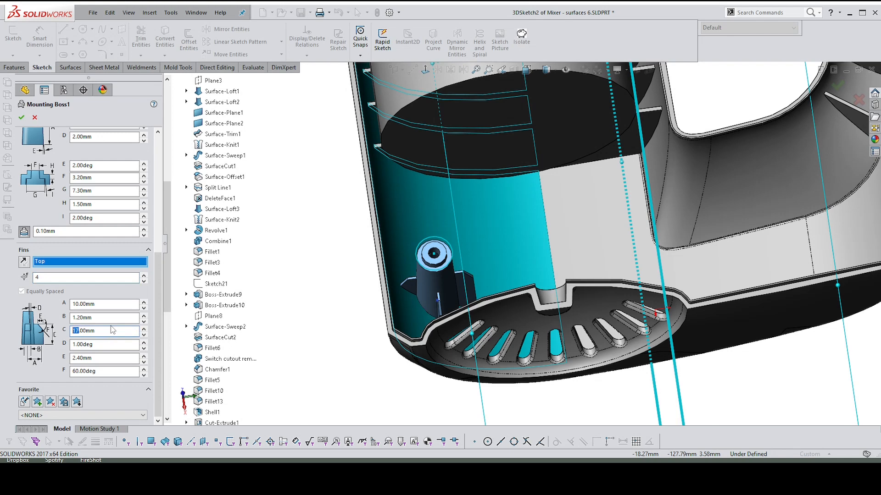
{"action": "type", "text": "40"}
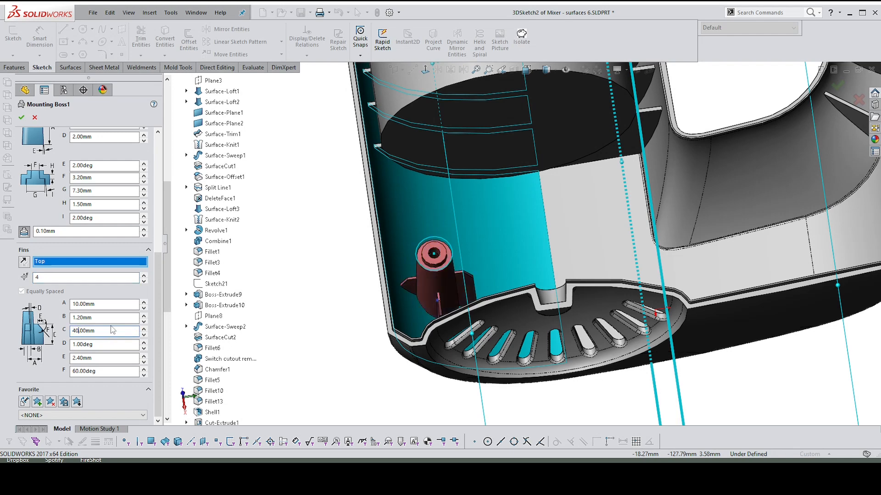
{"action": "middle_click_drag", "start_coordinate": [528, 199], "coordinate": [447, 255]}
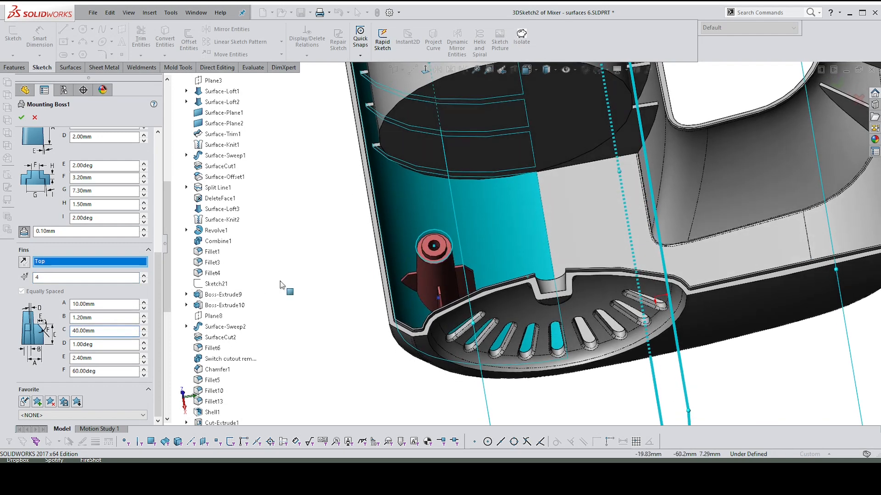
Step: Set the fin height C to 20 mm and the fin length A to 9 mm
{"action": "left_click", "coordinate": [77, 331]}
{"action": "key", "text": "BackSpace"}
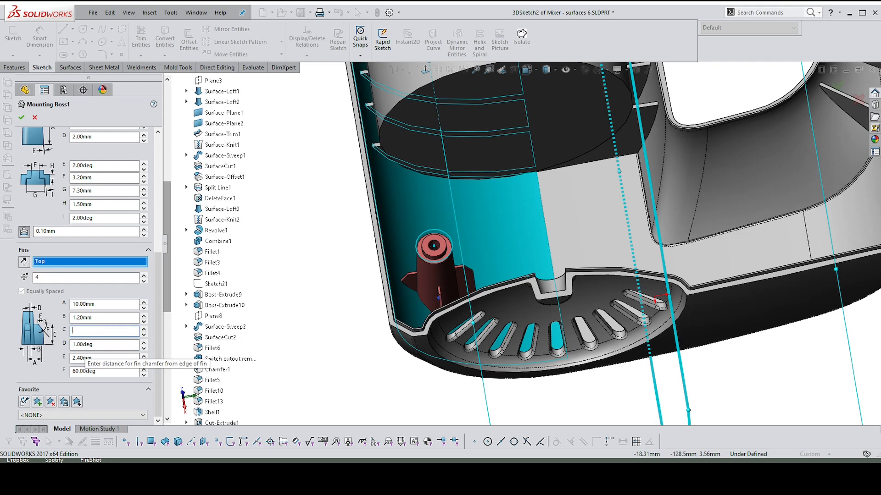
{"action": "key", "text": "Return"}
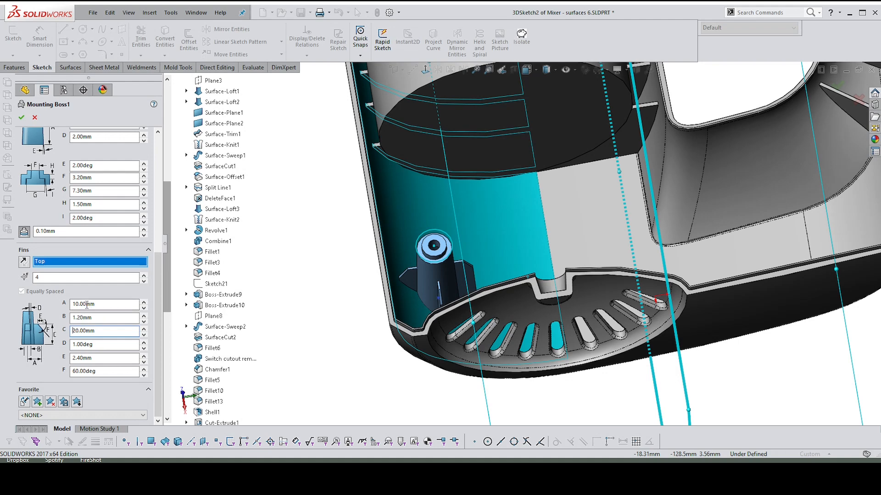
{"action": "double_click", "coordinate": [85, 304]}
{"action": "type", "text": "8"}
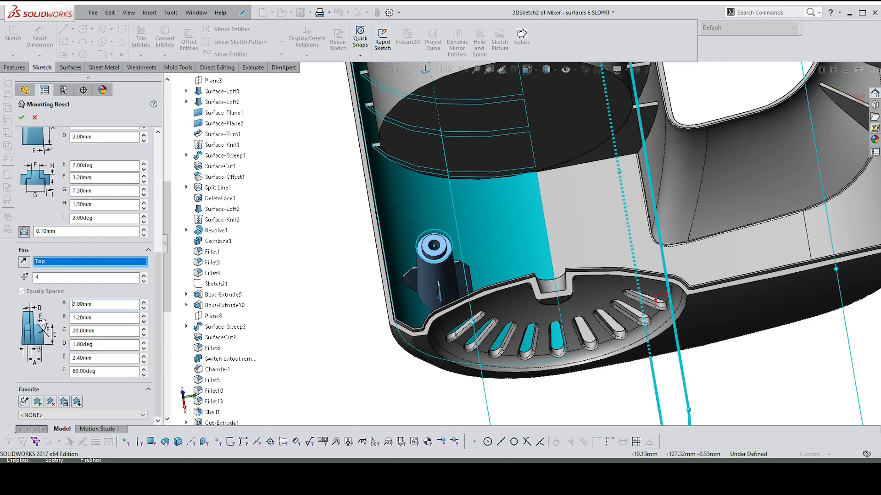
Step: Set the fin chamfer distance E to 1 mm
{"action": "scroll", "coordinate": [395, 281], "scroll_direction": "down", "scroll_amount": 5}
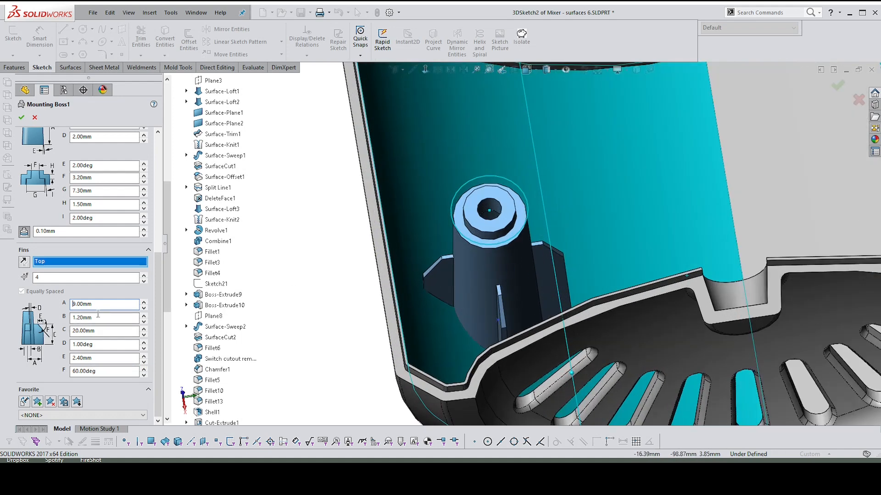
{"action": "double_click", "coordinate": [82, 357]}
{"action": "type", "text": "1"}
{"action": "key", "text": "Return"}
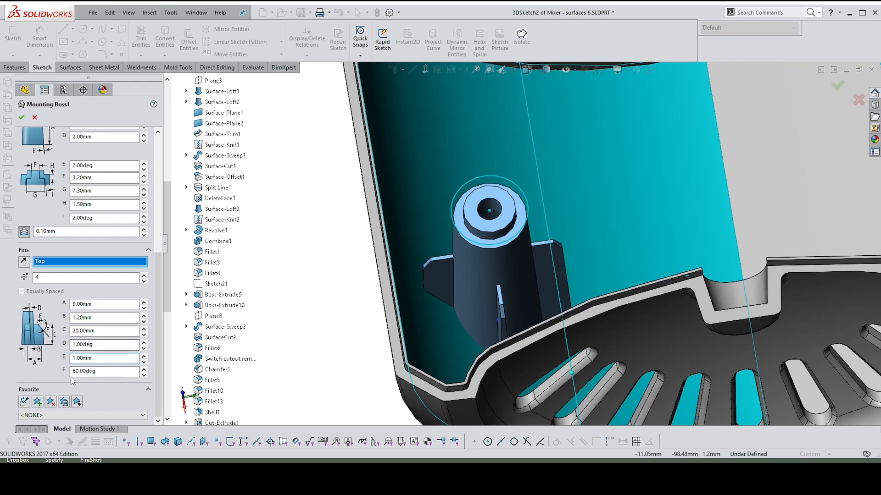
Step: Re-enter the fin chamfer angle F as 60 degrees and inspect the fins inside the casing
{"action": "left_click_drag", "start_coordinate": [76, 371], "coordinate": [72, 371]}
{"action": "type", "text": "45"}
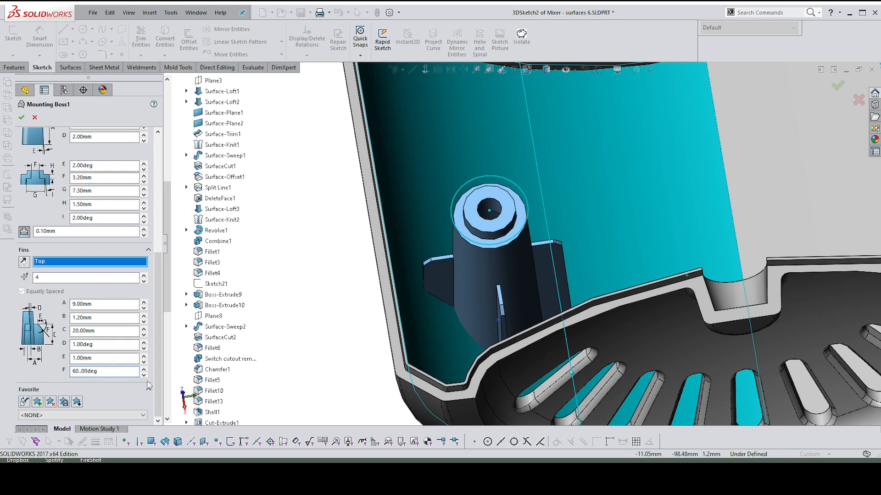
{"action": "scroll", "coordinate": [259, 324], "scroll_direction": "down", "scroll_amount": 3}
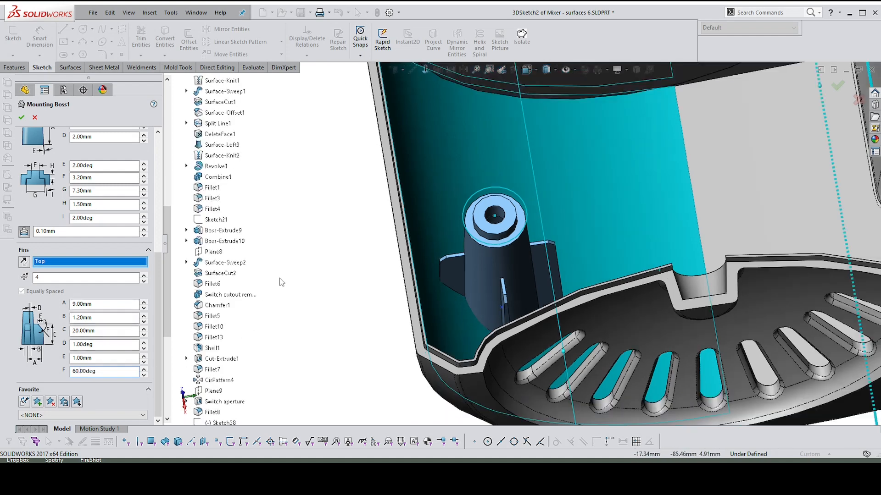
{"action": "scroll", "coordinate": [391, 267], "scroll_direction": "down", "scroll_amount": 1}
{"action": "scroll", "coordinate": [519, 253], "scroll_direction": "down", "scroll_amount": 2}
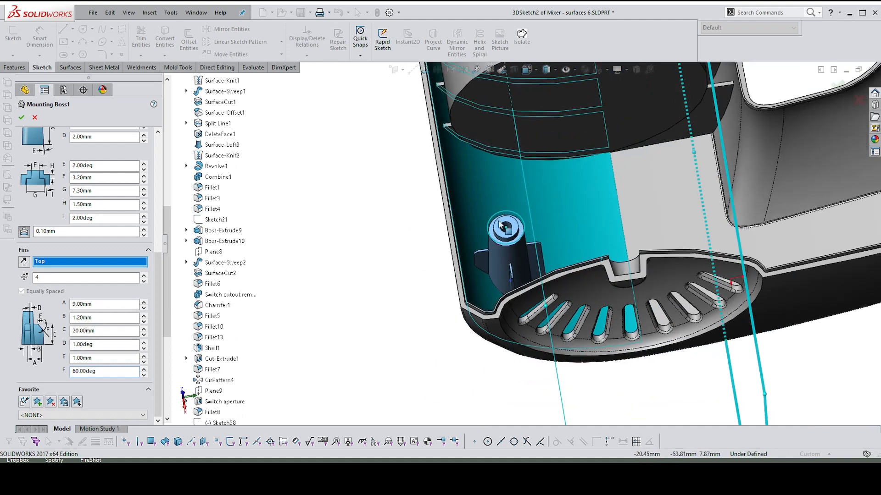
{"action": "middle_click_drag", "start_coordinate": [505, 237], "coordinate": [359, 206]}
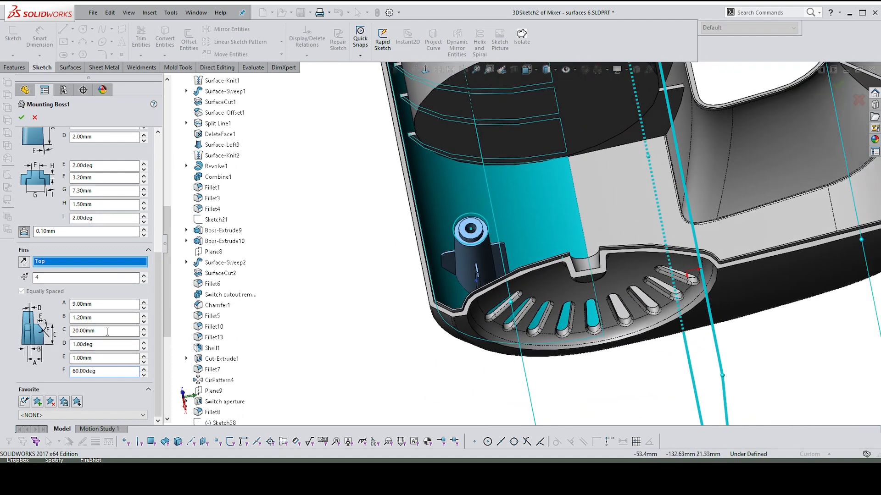
Step: Review the mounting boss settings and create the finned boss in the left casing
{"action": "scroll", "coordinate": [89, 174], "scroll_direction": "up", "scroll_amount": 5}
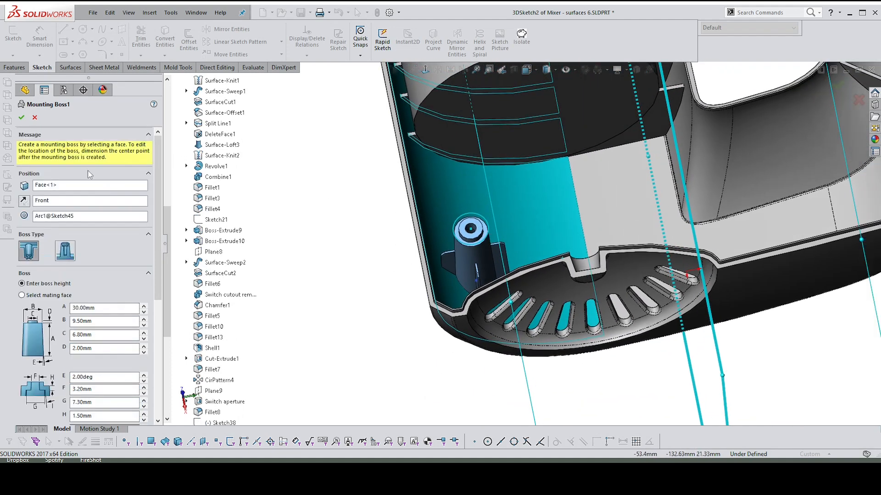
{"action": "left_click", "coordinate": [21, 118]}
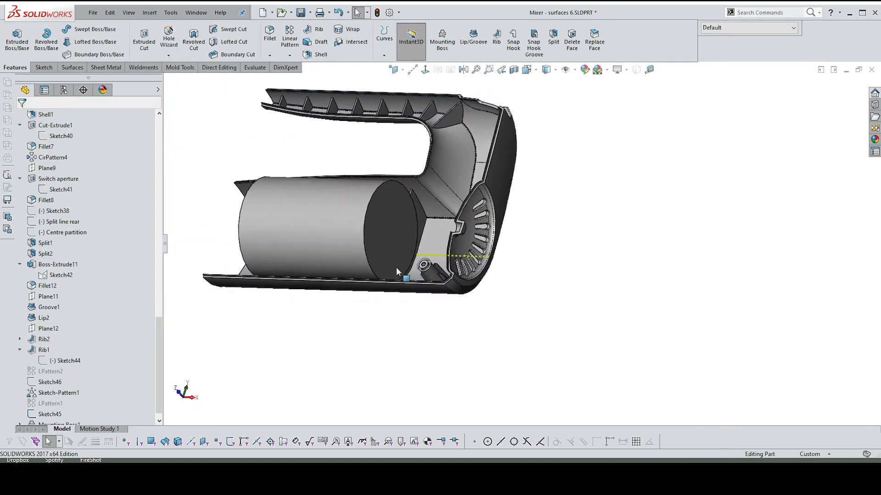
{"action": "middle_click_drag", "start_coordinate": [398, 271], "coordinate": [230, 254]}
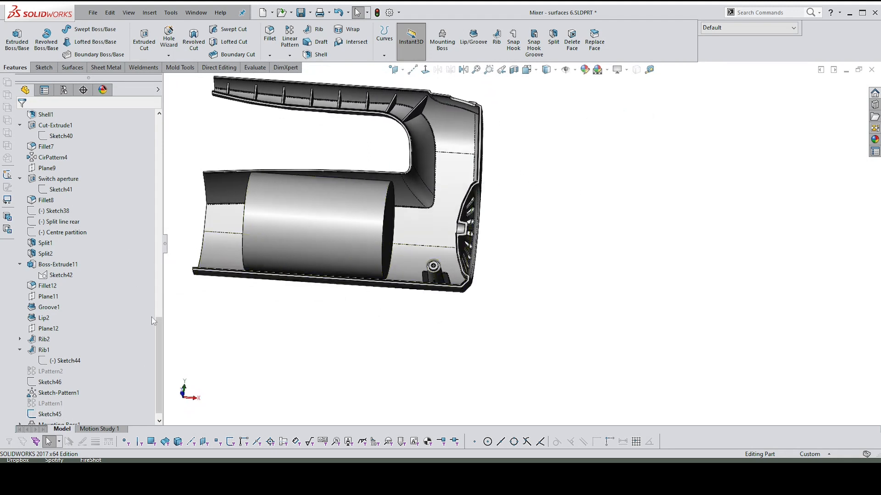
Step: Start a sketch on the Front plane and draw a horizontal construction line about 152 mm long from the mounting boss centre toward the casing's open end
{"action": "left_click_drag", "start_coordinate": [158, 323], "coordinate": [158, 146]}
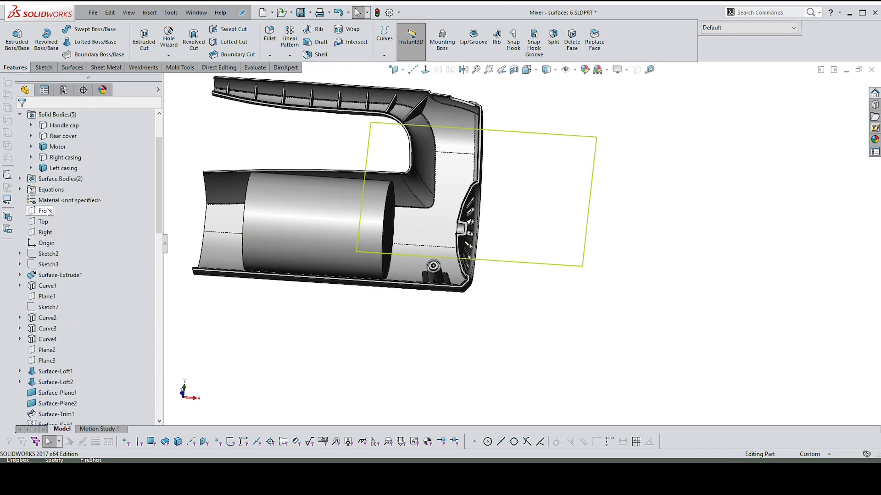
{"action": "right_click", "coordinate": [48, 212]}
{"action": "left_click", "coordinate": [60, 190]}
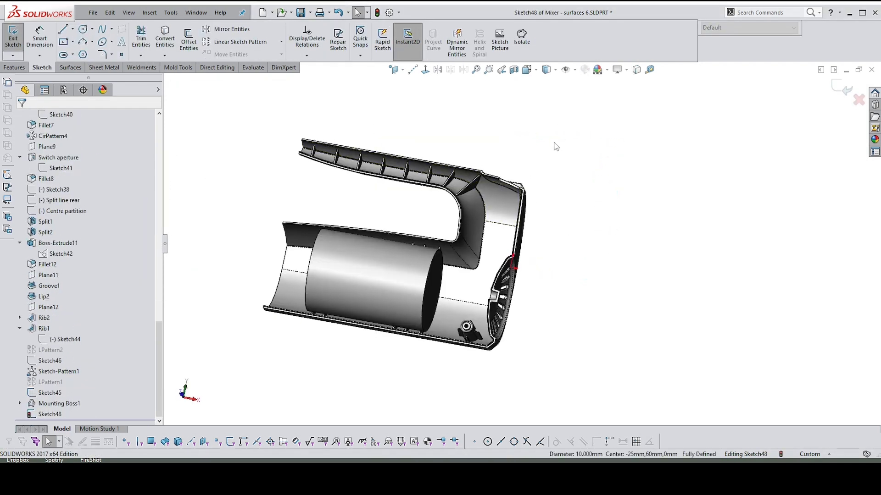
{"action": "key", "text": "s"}
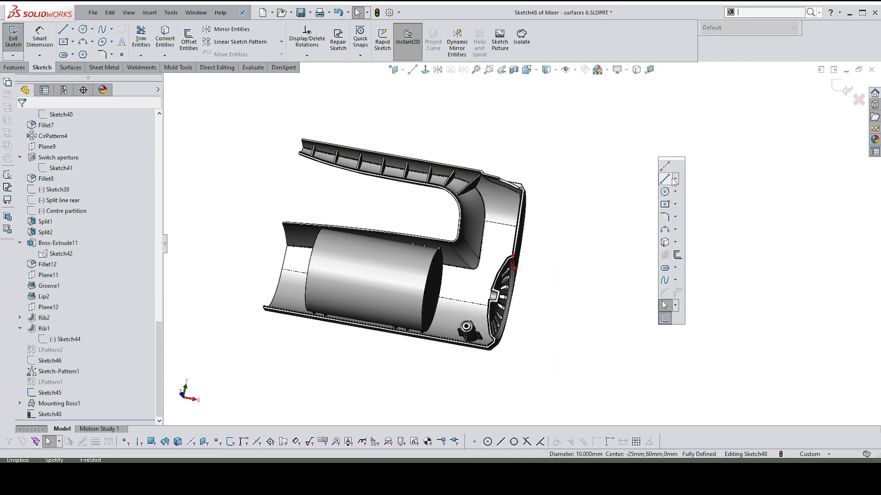
{"action": "left_click", "coordinate": [670, 179]}
{"action": "scroll", "coordinate": [477, 330], "scroll_direction": "down", "scroll_amount": 2}
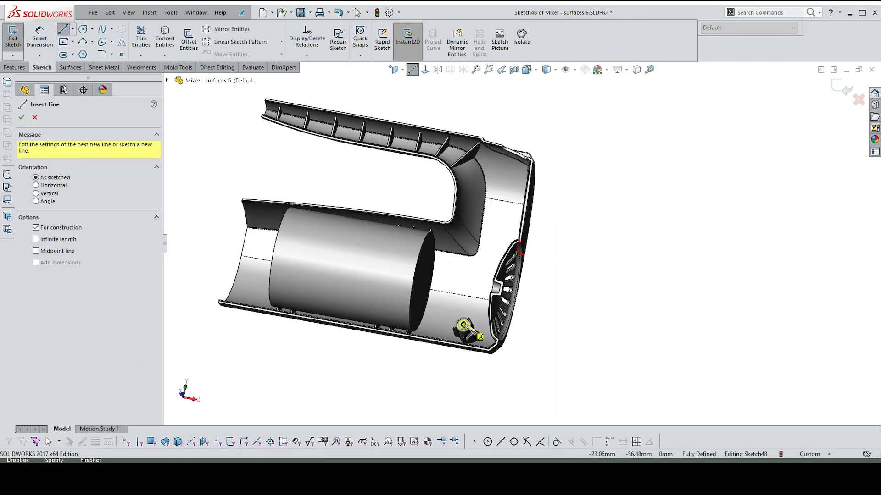
{"action": "left_click", "coordinate": [463, 325]}
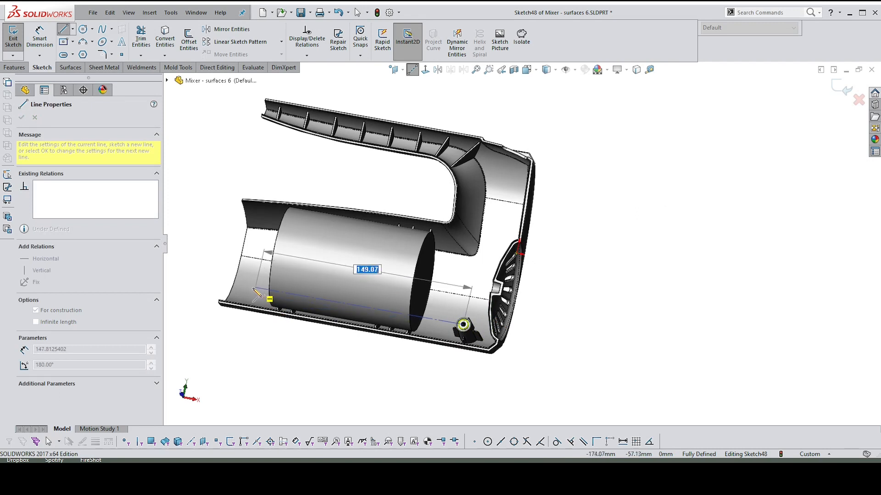
{"action": "left_click", "coordinate": [250, 288]}
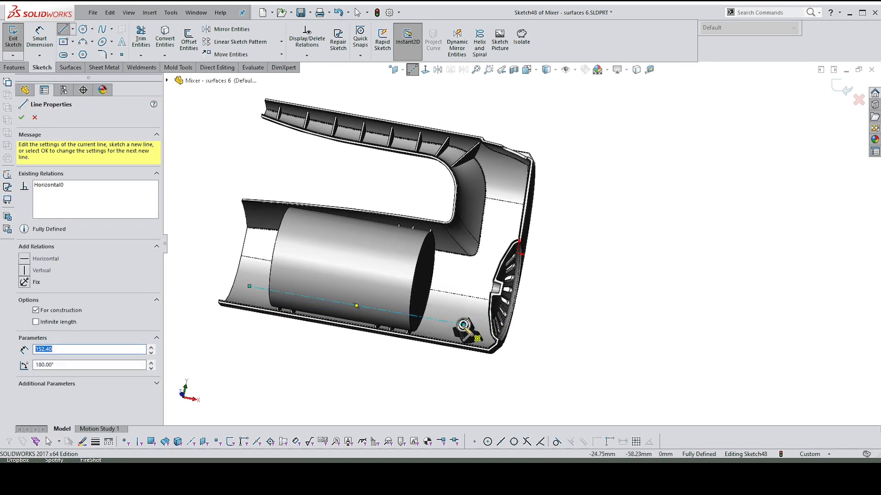
Step: Draw a vertical construction line about 116 mm long upward from the mounting boss centre
{"action": "left_click", "coordinate": [463, 325]}
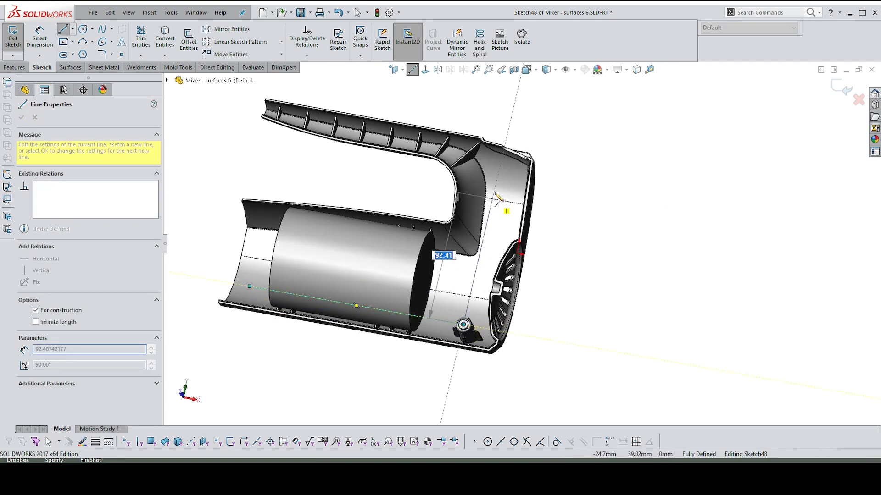
{"action": "left_click", "coordinate": [500, 168]}
{"action": "key", "text": "Escape"}
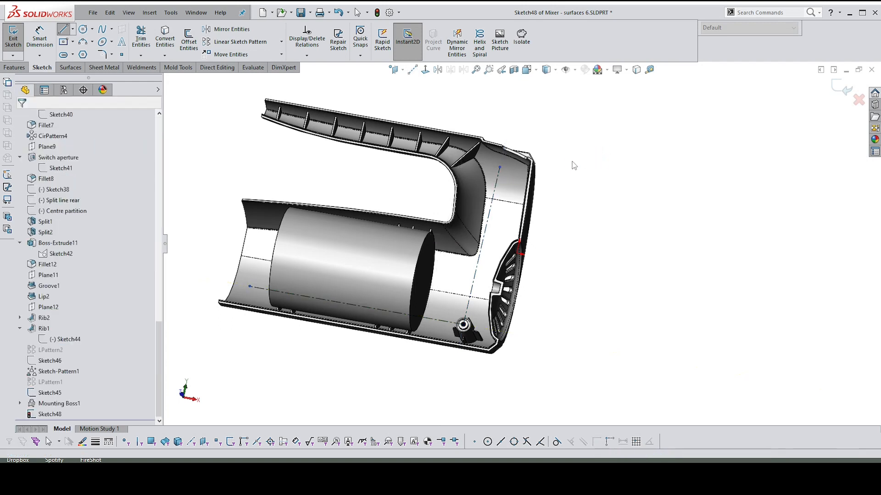
Step: Dimension the vertical construction line to 118 mm
{"action": "right_click_drag", "start_coordinate": [639, 177], "coordinate": [638, 146]}
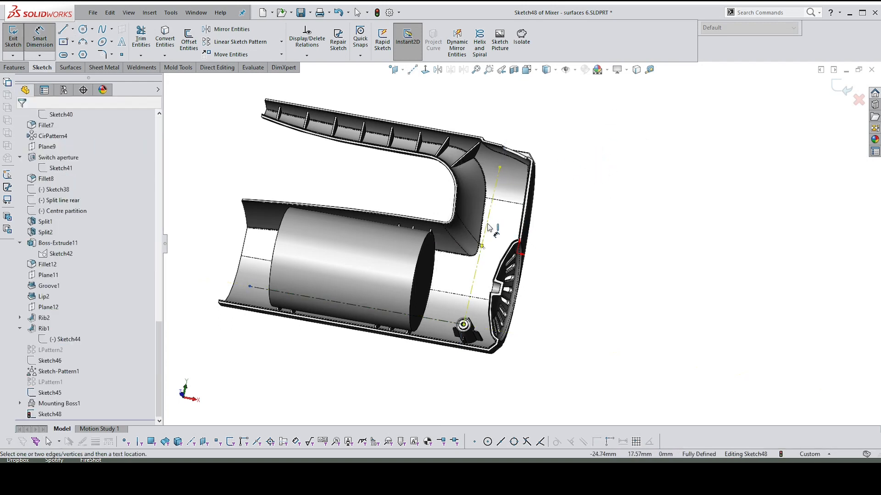
{"action": "left_click", "coordinate": [489, 228]}
{"action": "left_click", "coordinate": [591, 257]}
{"action": "type", "text": "1"}
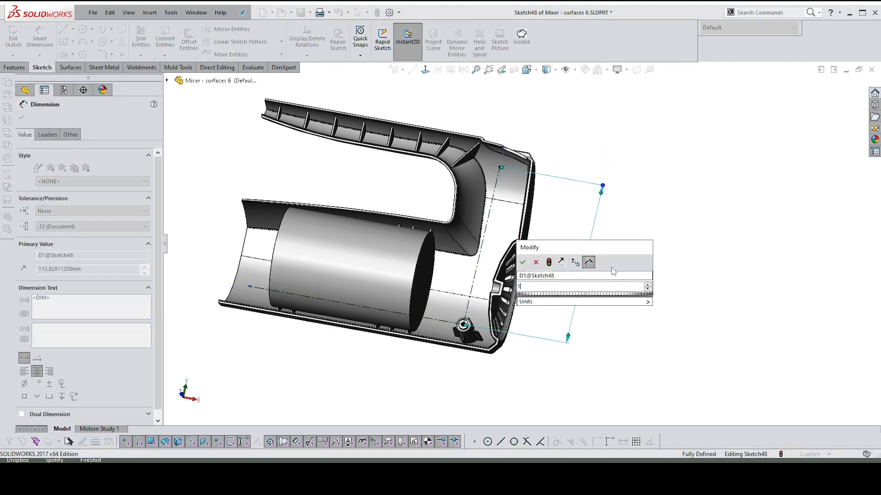
{"action": "type", "text": "18"}
{"action": "key", "text": "Return"}
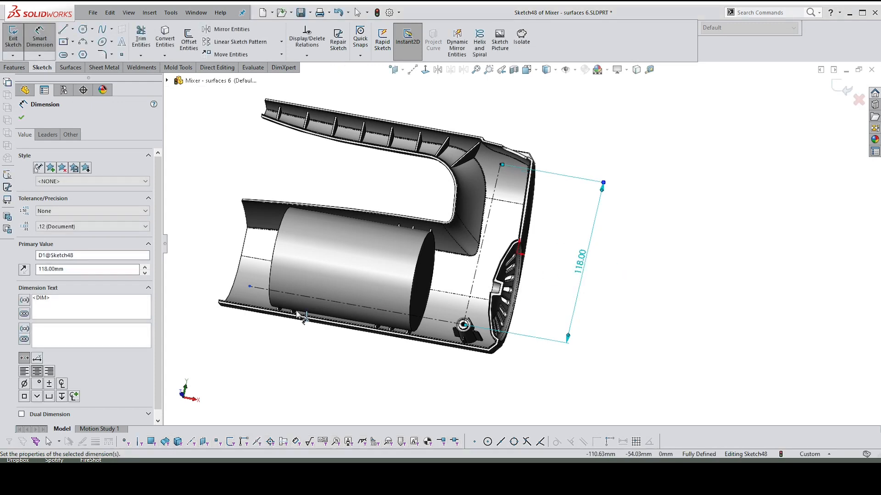
Step: Dimension the horizontal construction line to 150 mm
{"action": "left_click", "coordinate": [317, 299]}
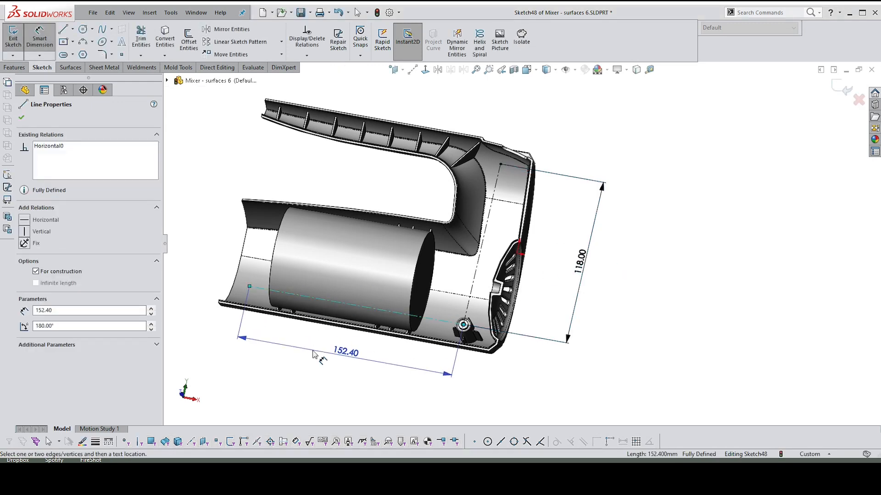
{"action": "left_click", "coordinate": [320, 357]}
{"action": "type", "text": "1"}
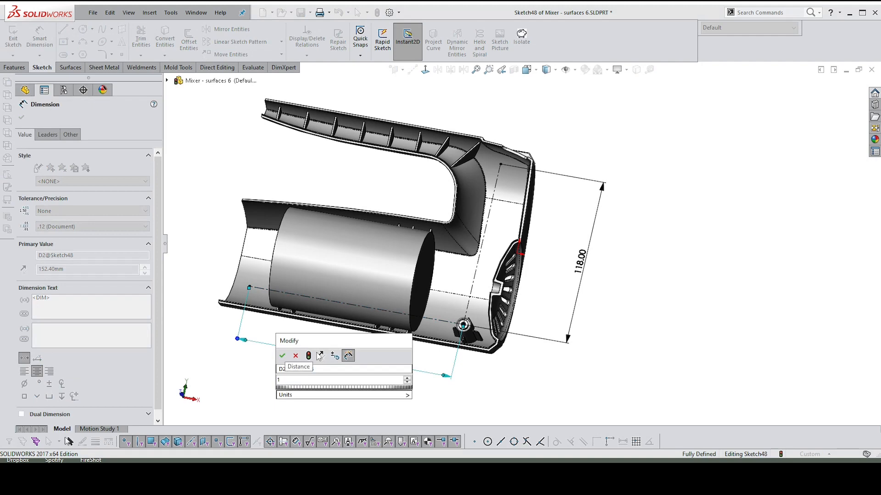
{"action": "type", "text": "50"}
{"action": "key", "text": "Return"}
{"action": "scroll", "coordinate": [642, 256], "scroll_direction": "down", "scroll_amount": 2}
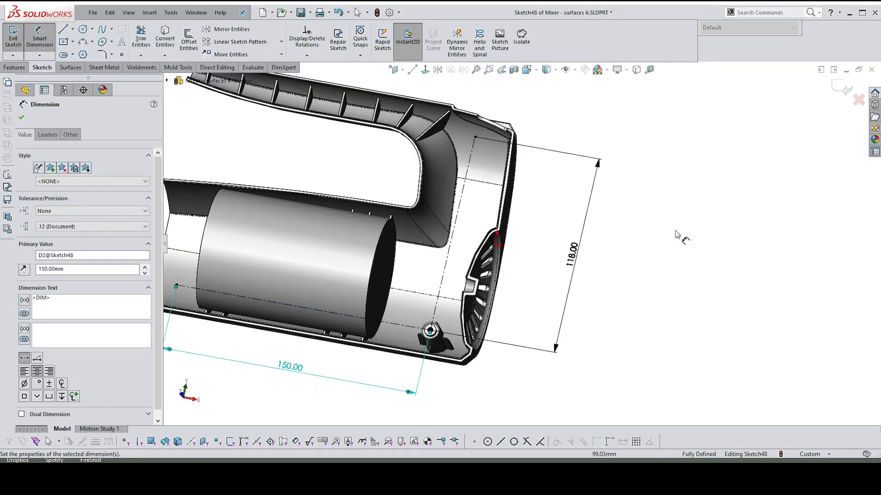
{"action": "key", "text": "Escape"}
Step: Place sketch points at the free ends of the vertical and horizontal construction lines and exit the sketch
{"action": "left_click", "coordinate": [425, 69]}
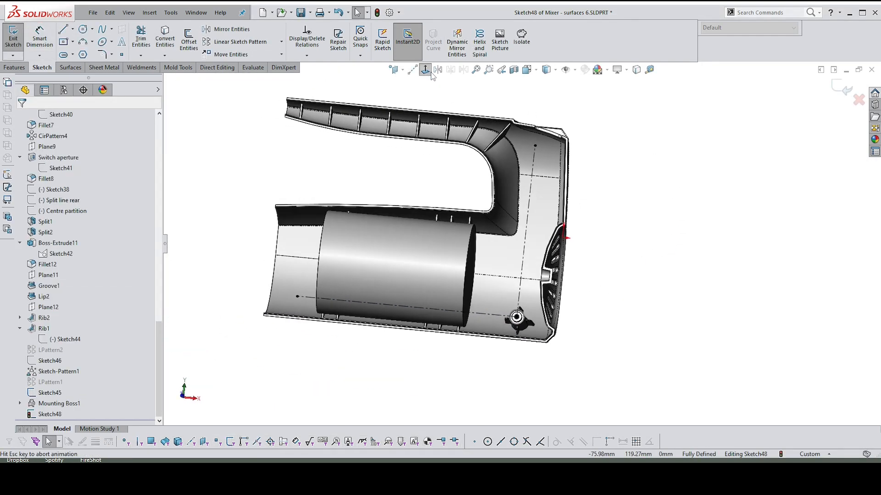
{"action": "left_click", "coordinate": [122, 54]}
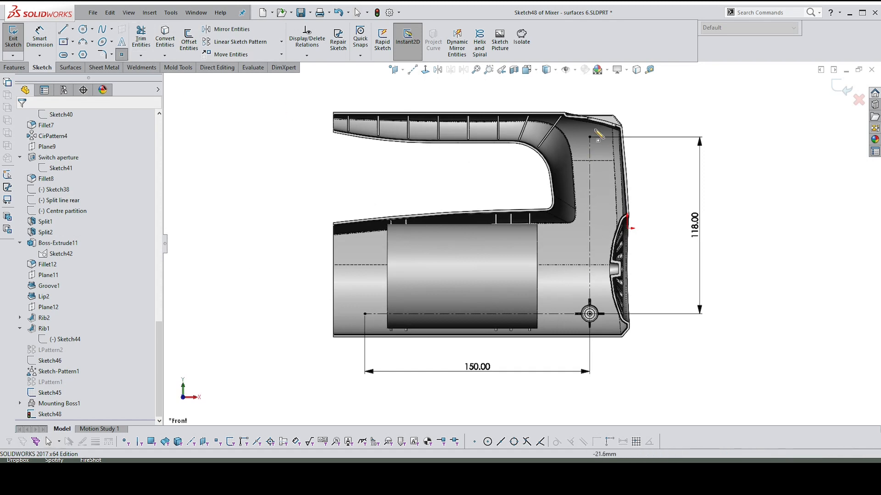
{"action": "left_click", "coordinate": [589, 225]}
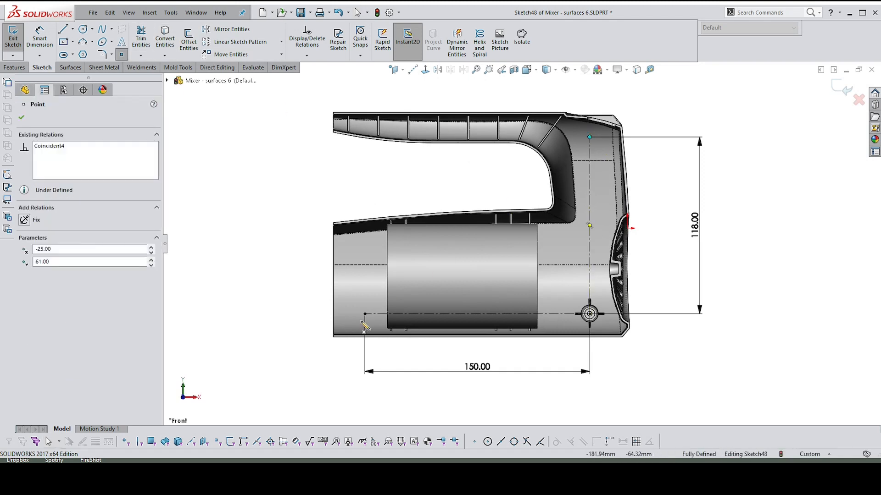
{"action": "left_click", "coordinate": [365, 314]}
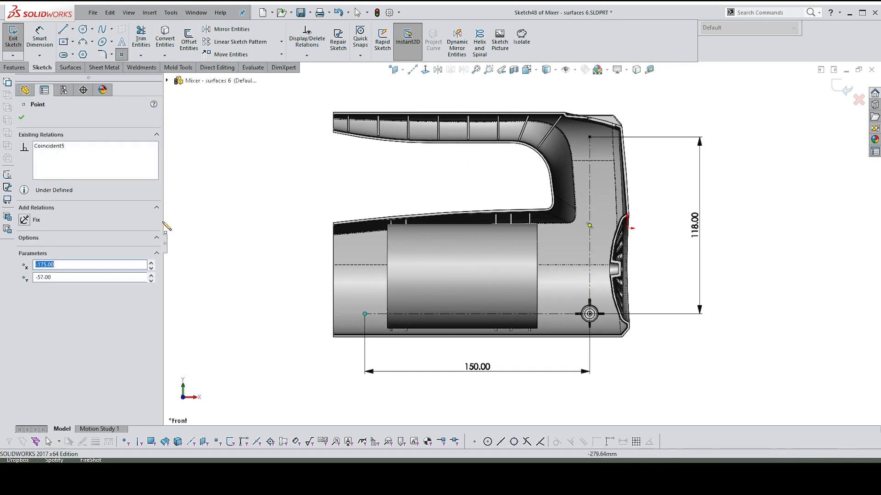
{"action": "left_click", "coordinate": [22, 118]}
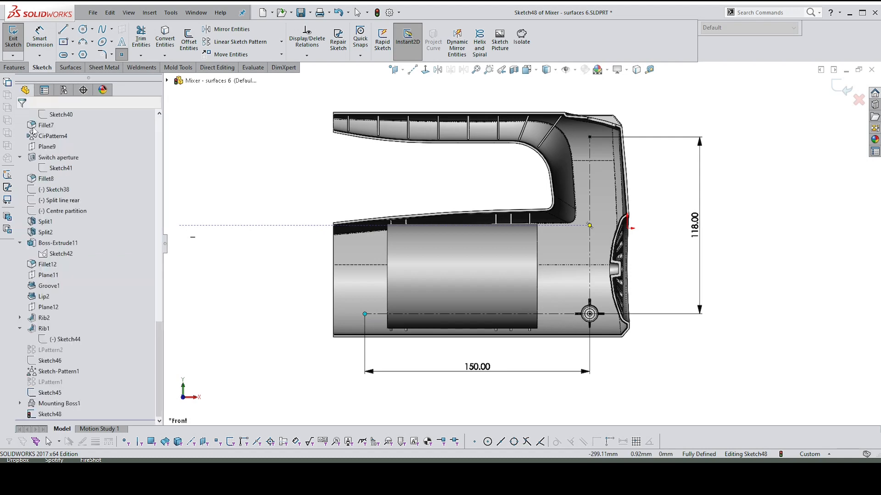
{"action": "left_click", "coordinate": [847, 93]}
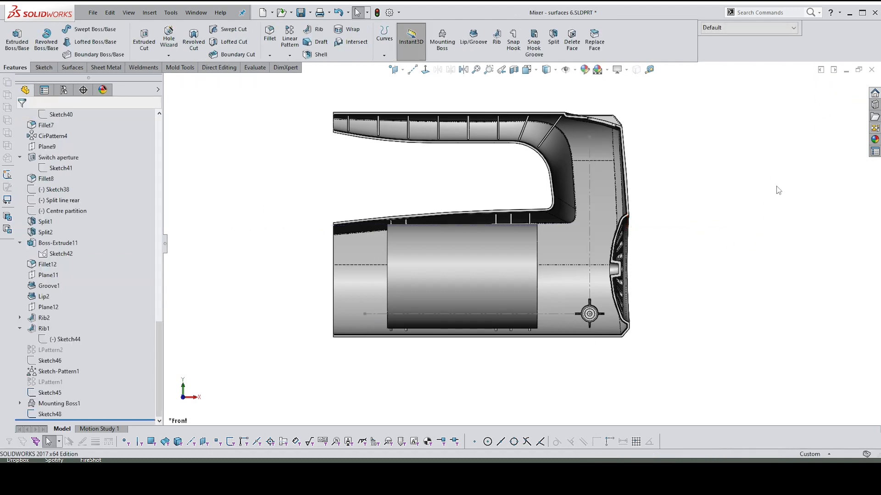
Step: Set up a Sketch Driven Pattern of Mounting Boss1 using Sketch48, with Point2@Sketch45 as reference point and the left casing as the only affected body
{"action": "middle_click_drag", "start_coordinate": [620, 280], "coordinate": [576, 349]}
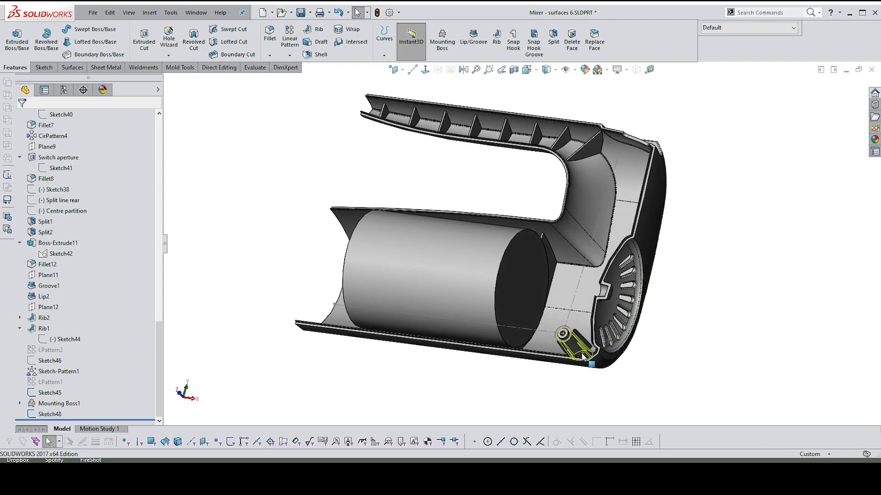
{"action": "middle_click_drag", "start_coordinate": [595, 304], "coordinate": [604, 303]}
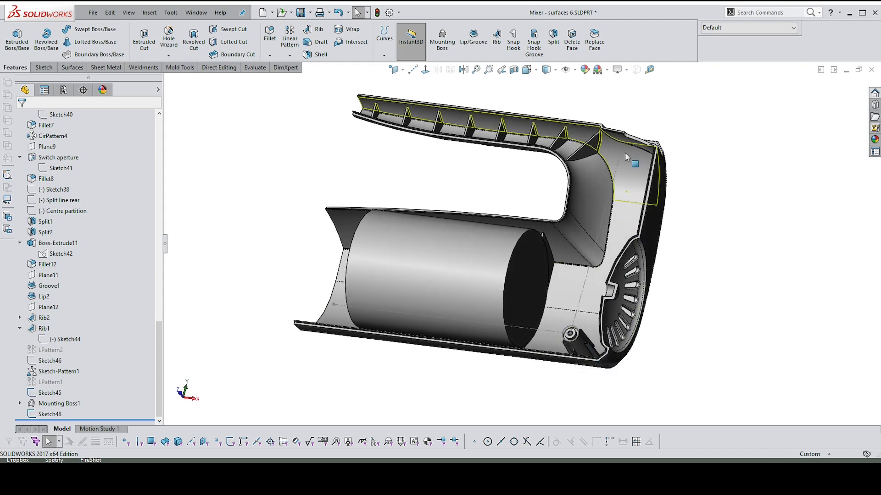
{"action": "middle_click_drag", "start_coordinate": [747, 195], "coordinate": [754, 196]}
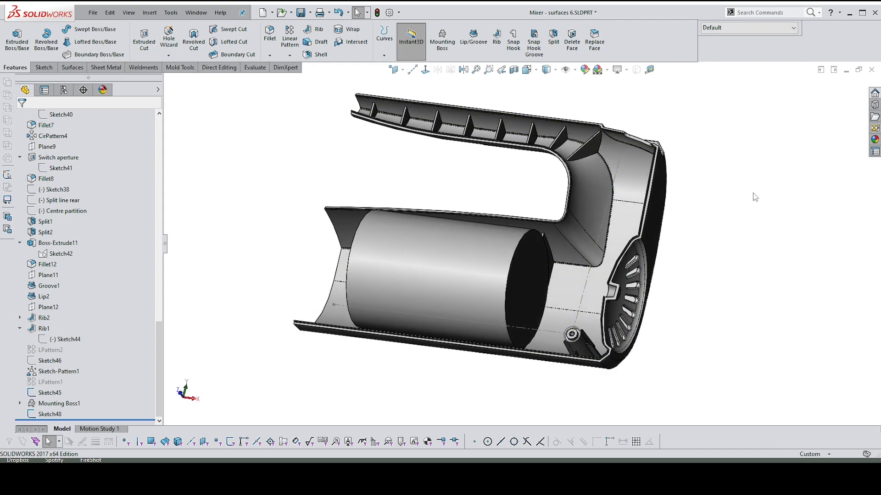
{"action": "left_click", "coordinate": [290, 55]}
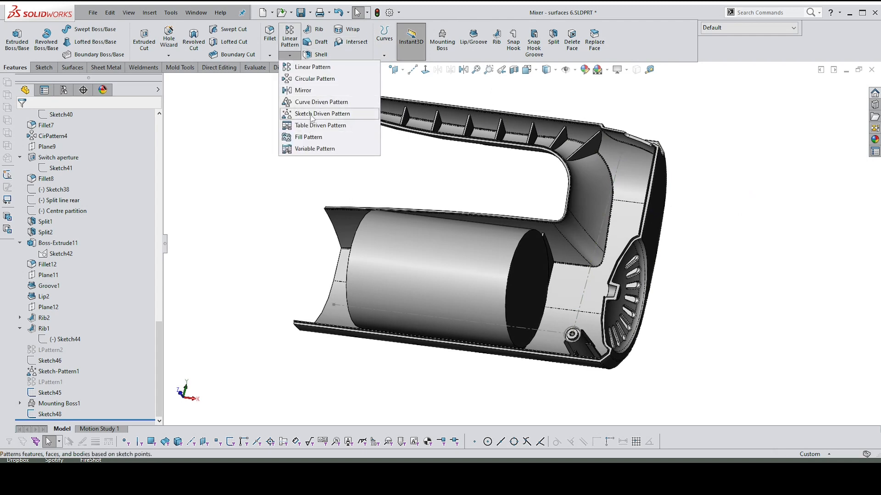
{"action": "left_click", "coordinate": [311, 115]}
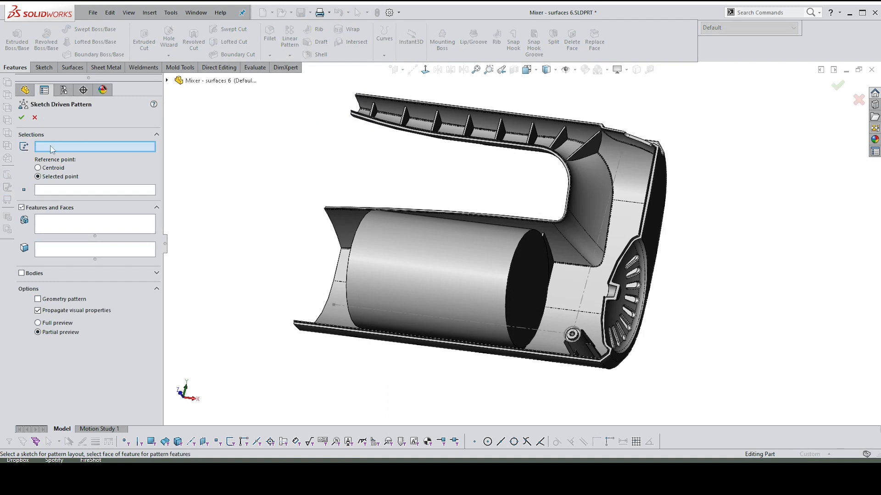
{"action": "left_click", "coordinate": [332, 305]}
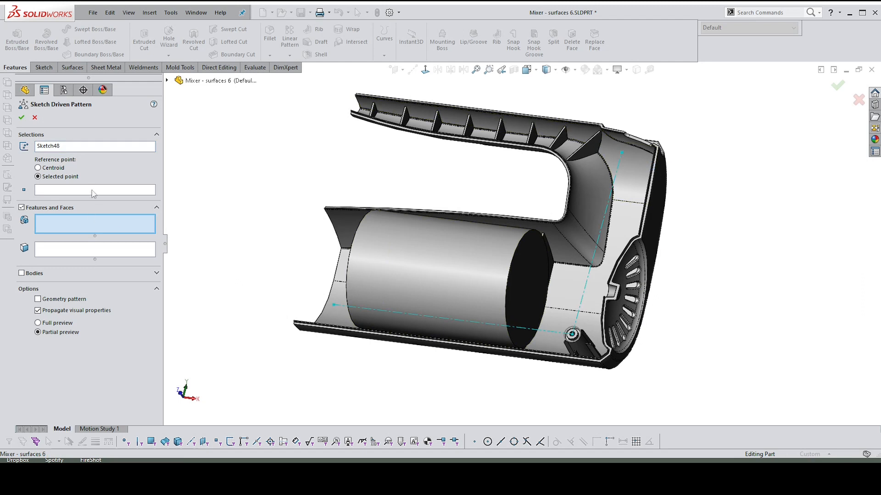
{"action": "left_click", "coordinate": [44, 190]}
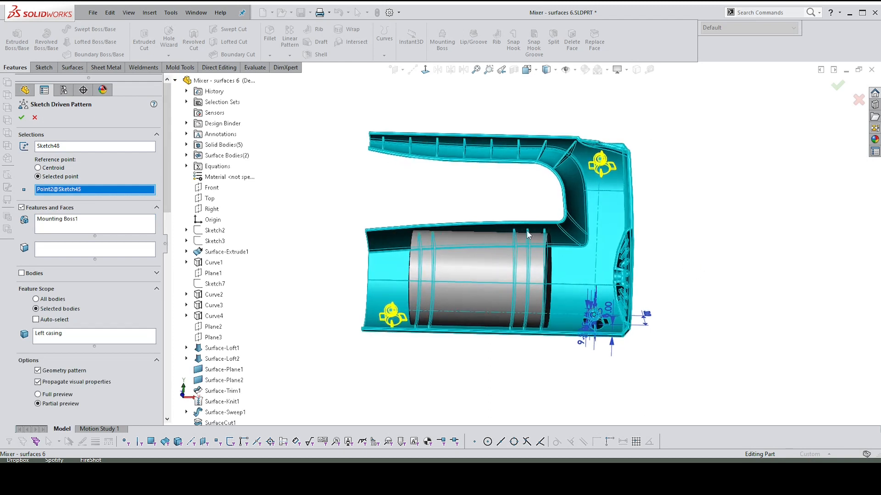
Step: Turn off the geometry pattern option and create the sketch-driven pattern of the mounting boss
{"action": "scroll", "coordinate": [563, 359], "scroll_direction": "down", "scroll_amount": 2}
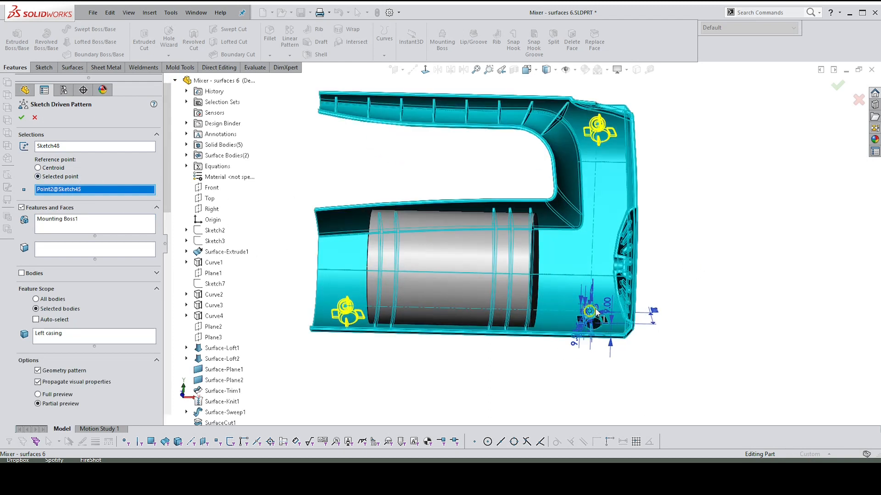
{"action": "scroll", "coordinate": [596, 320], "scroll_direction": "up", "scroll_amount": 1}
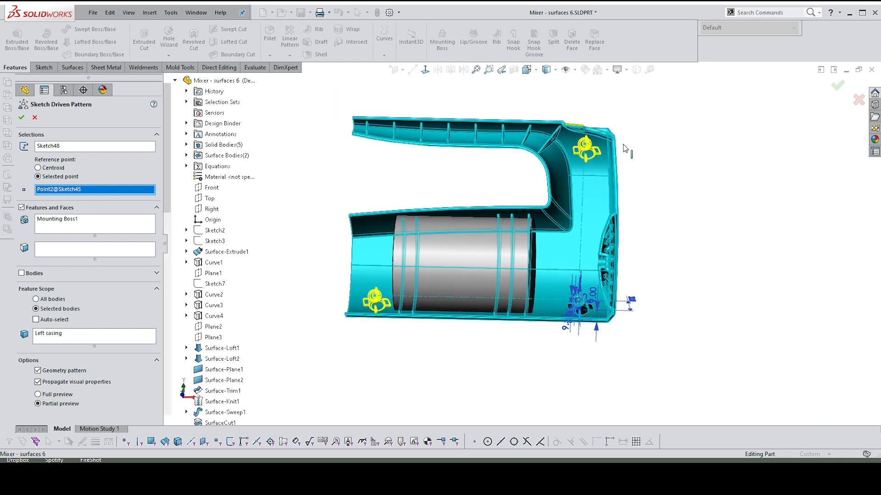
{"action": "left_click", "coordinate": [21, 118]}
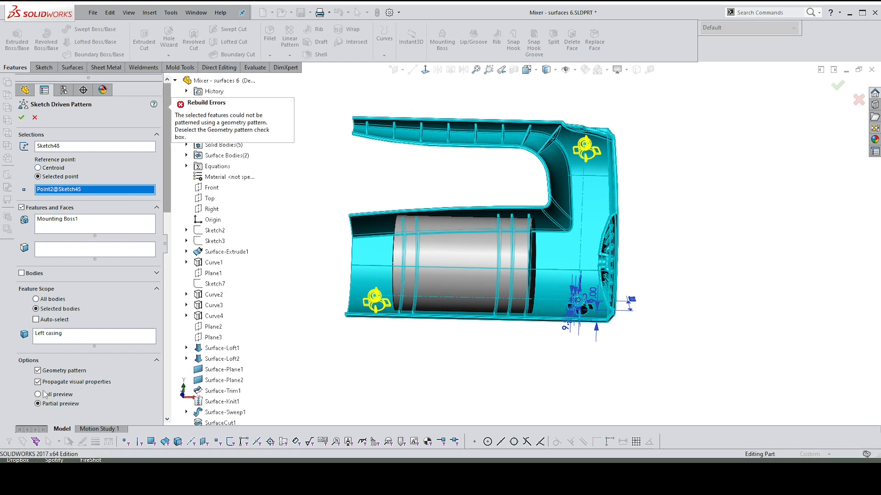
{"action": "left_click", "coordinate": [38, 371]}
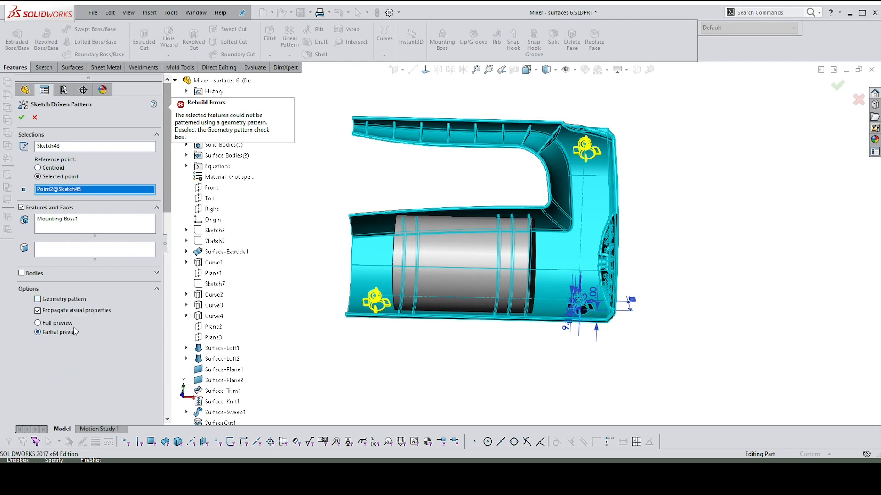
{"action": "left_click", "coordinate": [21, 117]}
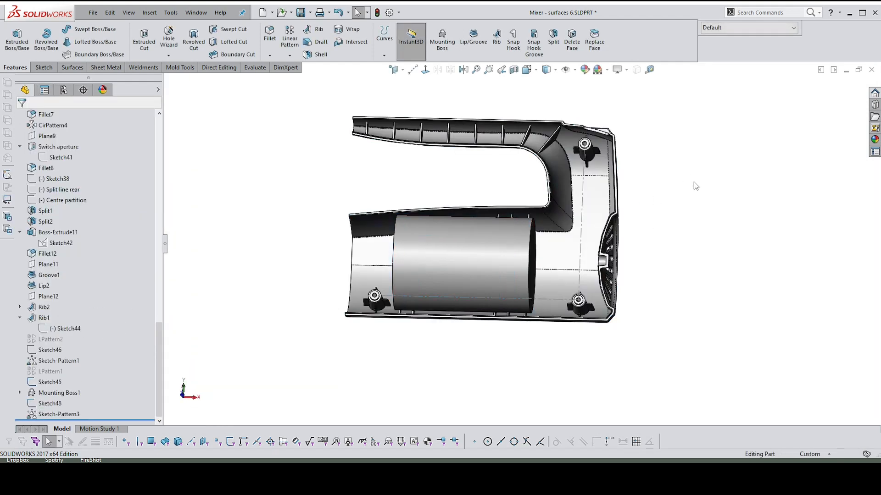
Step: Inspect the patterned mounting bosses inside the left casing and their screw holes on its outer side
{"action": "scroll", "coordinate": [693, 182], "scroll_direction": "down", "scroll_amount": 1}
{"action": "middle_click_drag", "start_coordinate": [688, 183], "coordinate": [666, 175]}
{"action": "scroll", "coordinate": [541, 197], "scroll_direction": "down", "scroll_amount": 1}
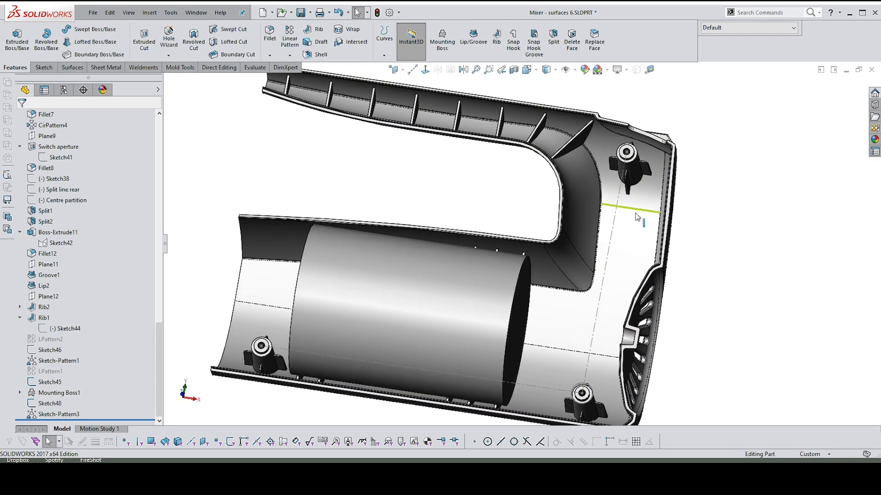
{"action": "scroll", "coordinate": [638, 217], "scroll_direction": "up", "scroll_amount": 1}
{"action": "middle_click_drag", "start_coordinate": [725, 223], "coordinate": [593, 377]}
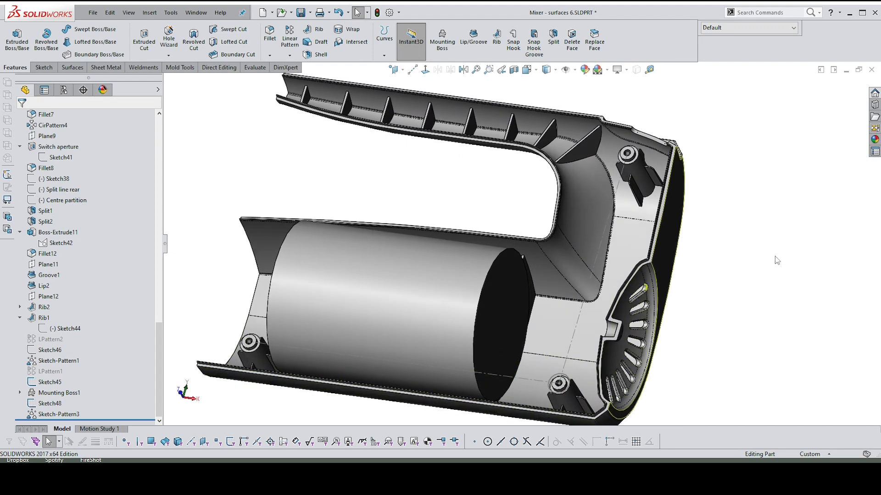
{"action": "scroll", "coordinate": [775, 256], "scroll_direction": "up", "scroll_amount": 1}
{"action": "middle_click_drag", "start_coordinate": [775, 256], "coordinate": [639, 212]}
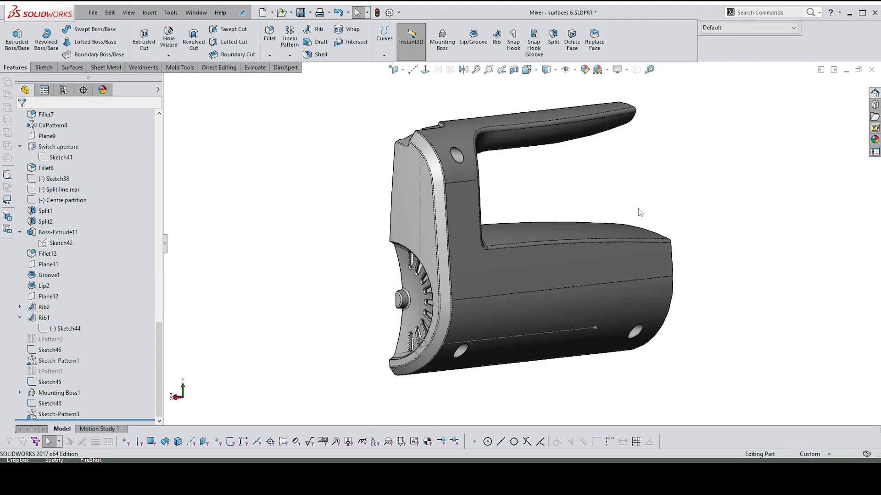
{"action": "middle_click_drag", "start_coordinate": [725, 303], "coordinate": [567, 337]}
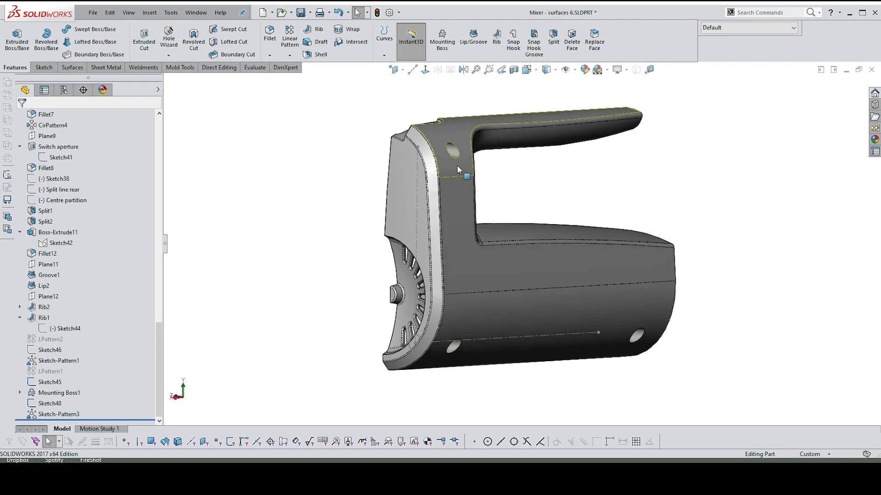
{"action": "left_click", "coordinate": [494, 338]}
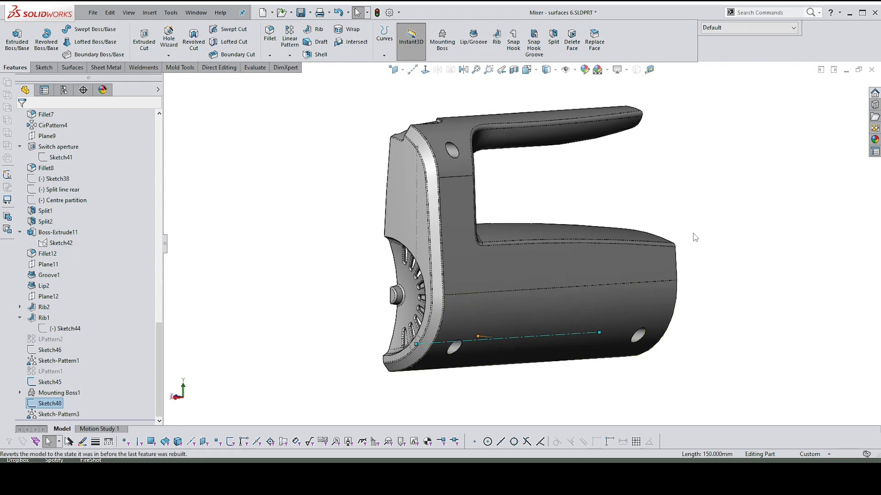
{"action": "left_click", "coordinate": [771, 254]}
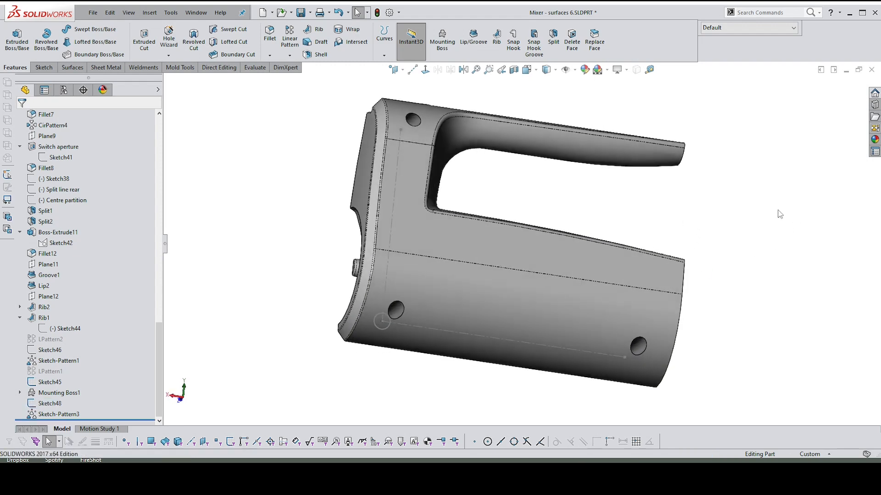
{"action": "middle_click_drag", "start_coordinate": [781, 208], "coordinate": [472, 318]}
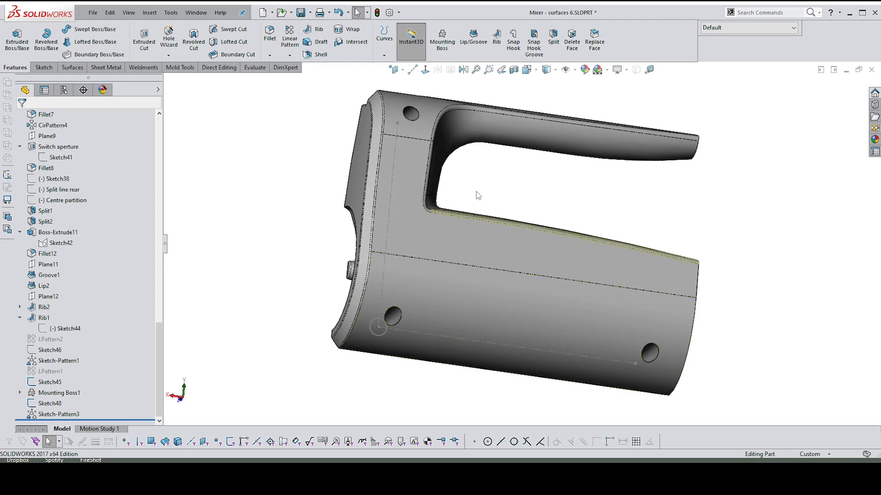
{"action": "middle_click_drag", "start_coordinate": [476, 192], "coordinate": [590, 180]}
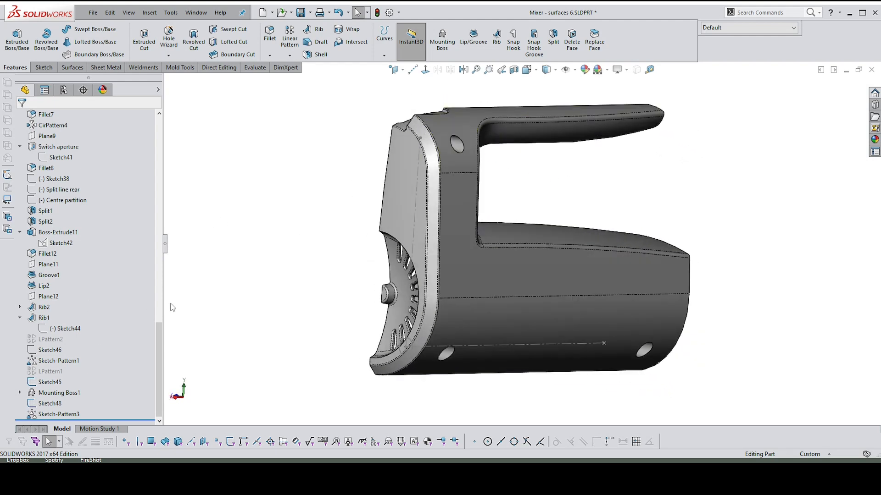
Step: Hide the left casing and motor bodies so only the right casing is shown, with its inside facing the view
{"action": "left_click_drag", "start_coordinate": [160, 363], "coordinate": [169, 120]}
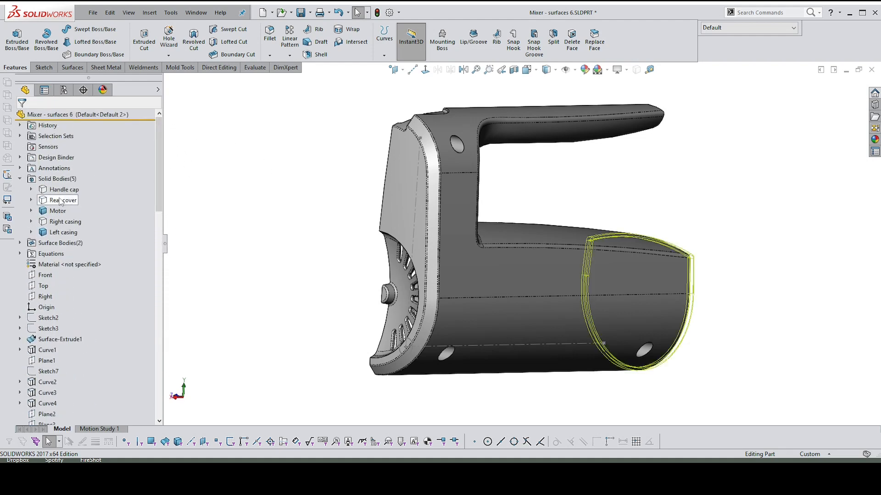
{"action": "left_click", "coordinate": [57, 223]}
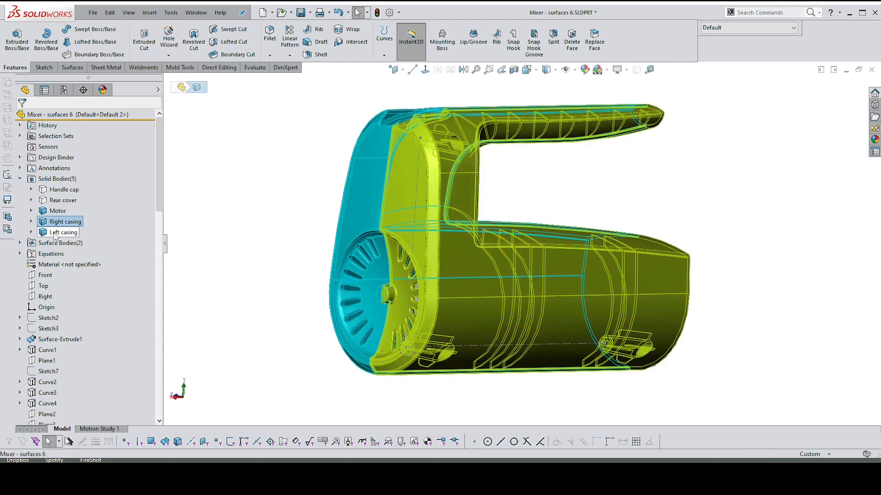
{"action": "left_click", "coordinate": [59, 232]}
{"action": "left_click", "coordinate": [62, 204]}
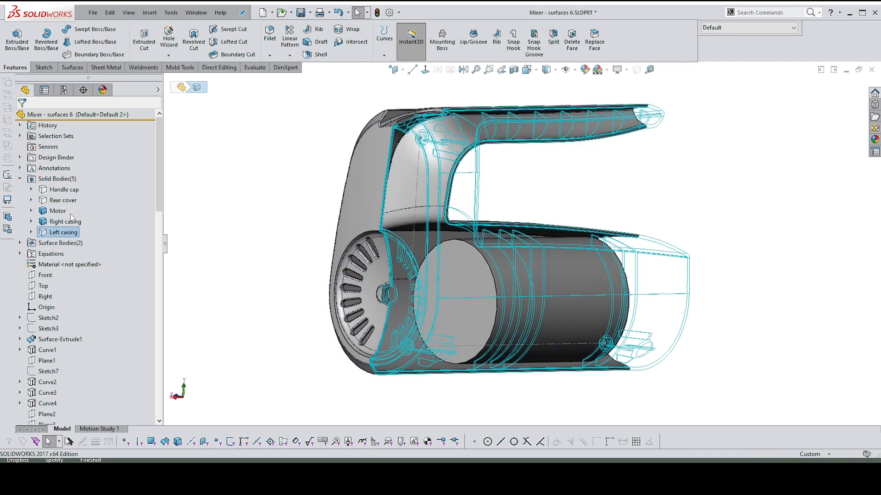
{"action": "left_click", "coordinate": [58, 211]}
{"action": "left_click", "coordinate": [67, 185]}
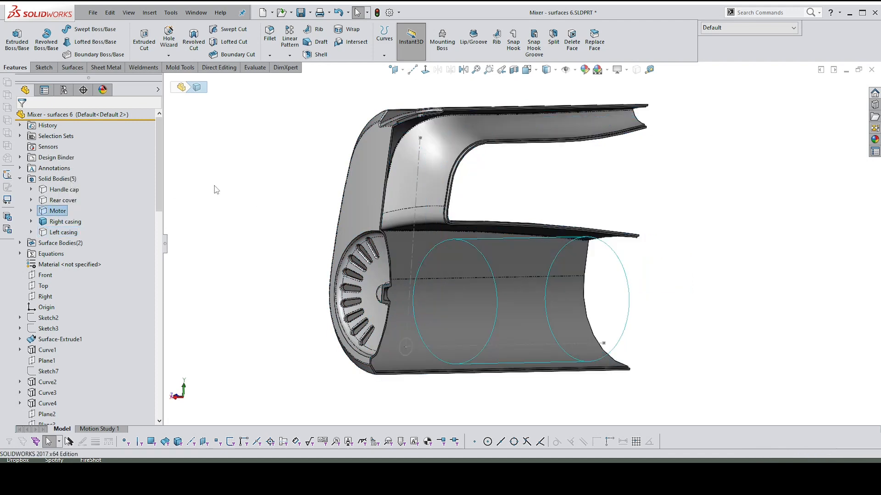
{"action": "left_click", "coordinate": [215, 185]}
{"action": "scroll", "coordinate": [727, 238], "scroll_direction": "up", "scroll_amount": 2}
{"action": "scroll", "coordinate": [725, 238], "scroll_direction": "down", "scroll_amount": 1}
{"action": "middle_click_drag", "start_coordinate": [702, 230], "coordinate": [619, 165]}
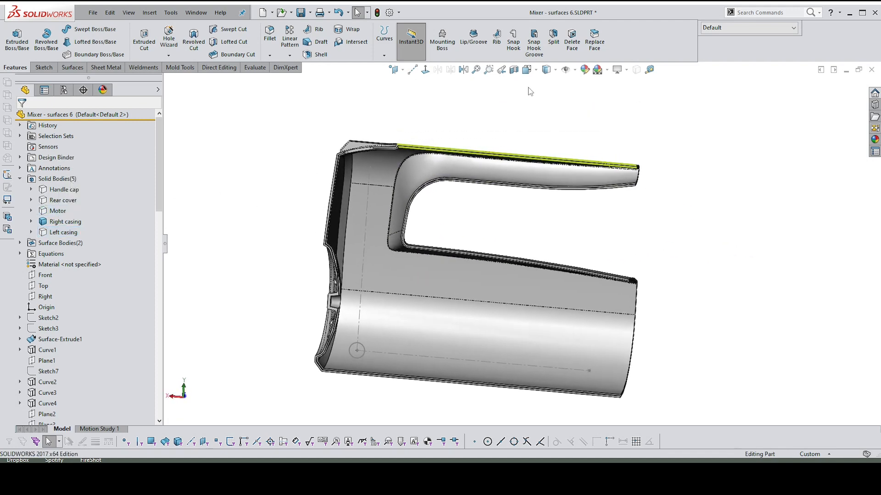
{"action": "middle_click_drag", "start_coordinate": [527, 91], "coordinate": [509, 80]}
Step: Start a mounting boss on the flat upper inner face of the right casing, using the hardware boss type in its second style
{"action": "left_click", "coordinate": [442, 39]}
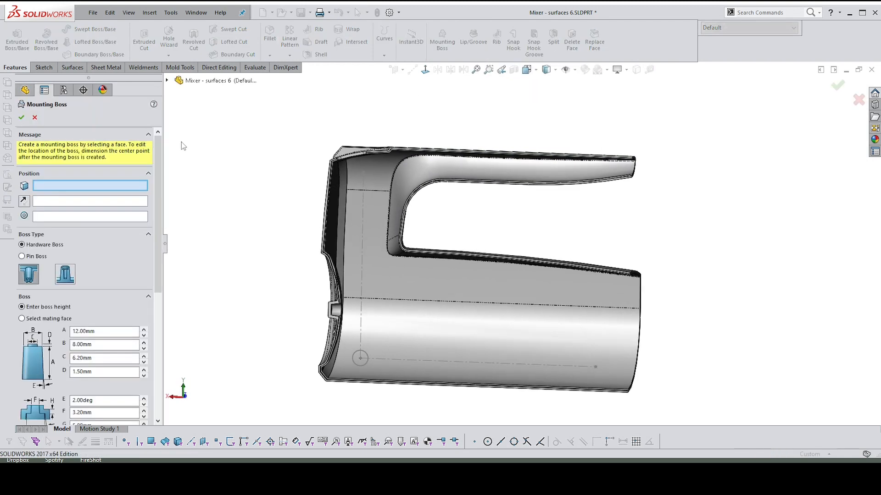
{"action": "left_click", "coordinate": [23, 256]}
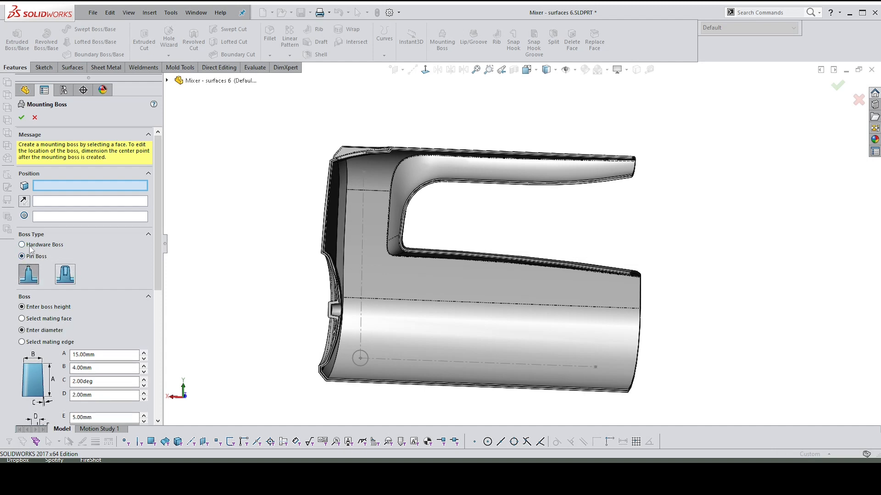
{"action": "left_click", "coordinate": [22, 245]}
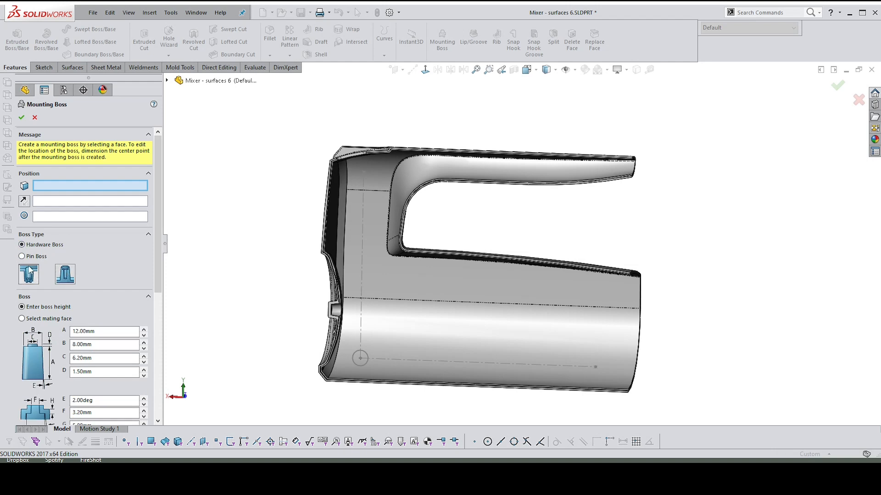
{"action": "left_click", "coordinate": [68, 279]}
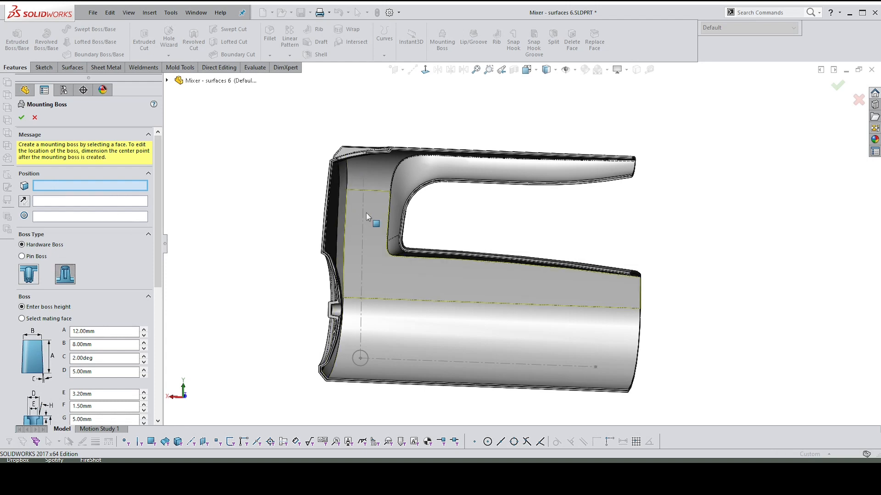
{"action": "key", "text": "Left"}
{"action": "key", "text": "Left"}
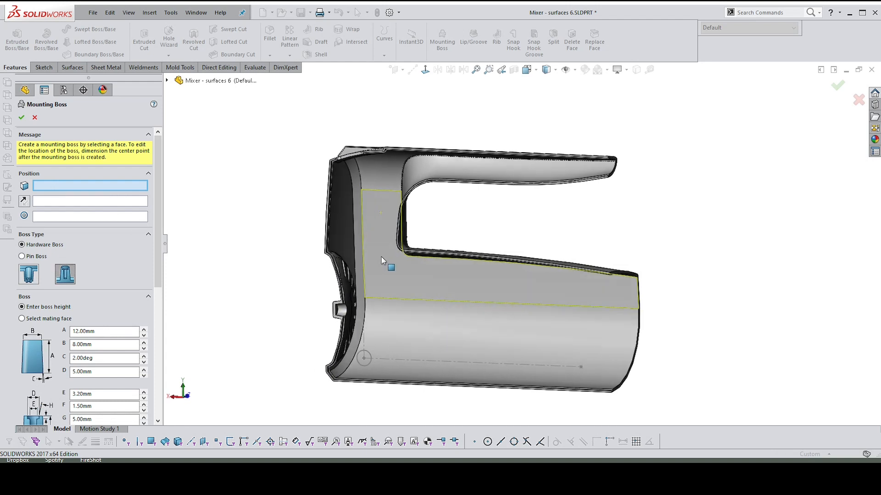
{"action": "left_click", "coordinate": [381, 258]}
{"action": "key", "text": "Left"}
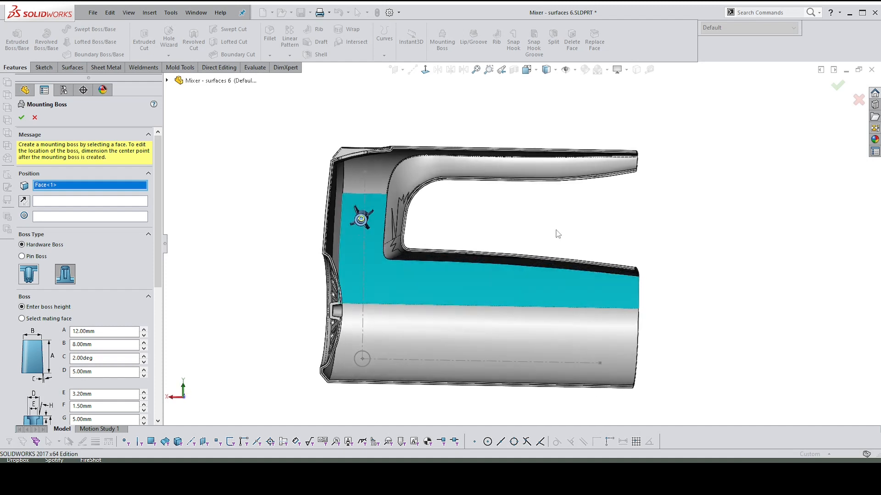
Step: Set the boss direction from the Front plane, reverse it, and centre the boss on the circle Arc1@Sketch45
{"action": "left_click", "coordinate": [54, 204]}
{"action": "left_click", "coordinate": [167, 81]}
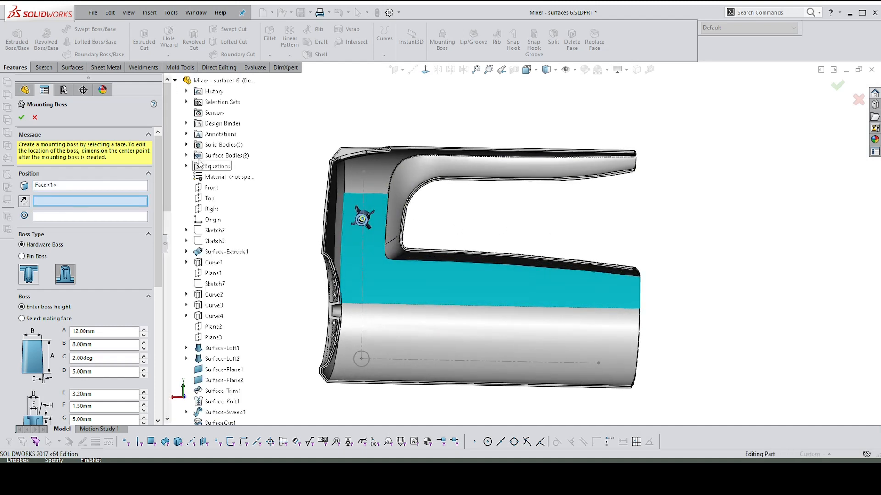
{"action": "left_click", "coordinate": [213, 190]}
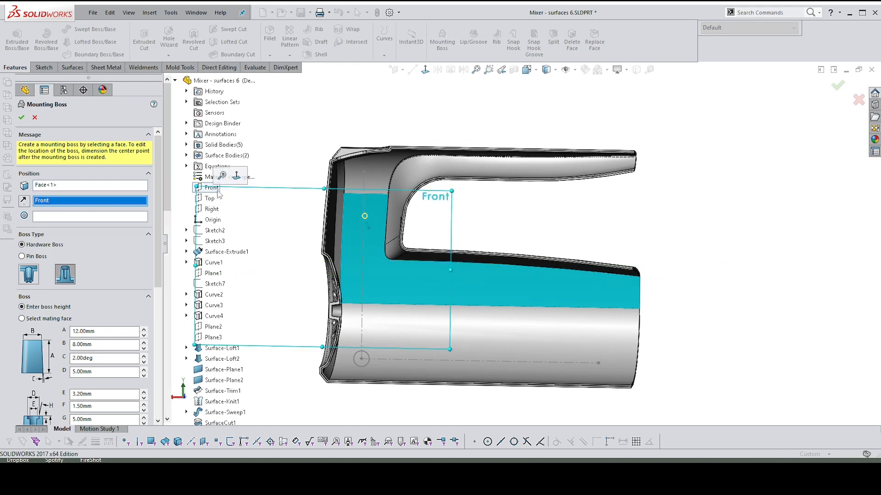
{"action": "middle_click_drag", "start_coordinate": [337, 230], "coordinate": [350, 230]}
{"action": "middle_click_drag", "start_coordinate": [455, 251], "coordinate": [250, 227]}
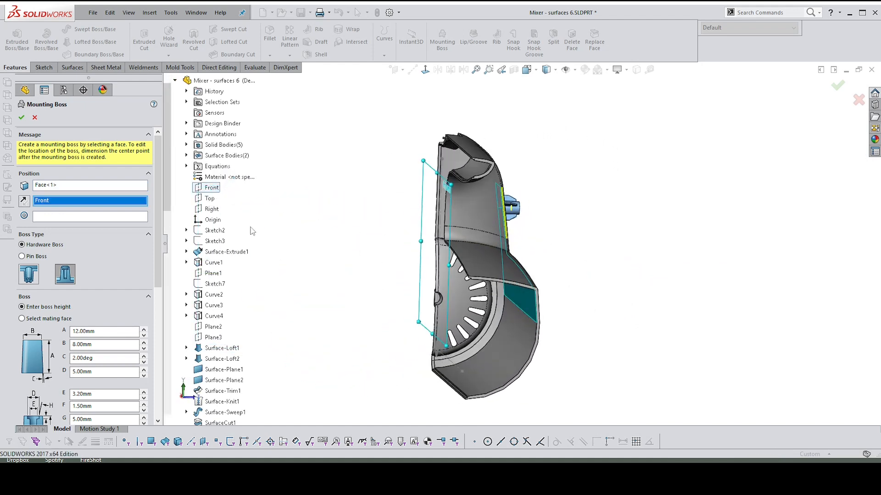
{"action": "left_click", "coordinate": [25, 202]}
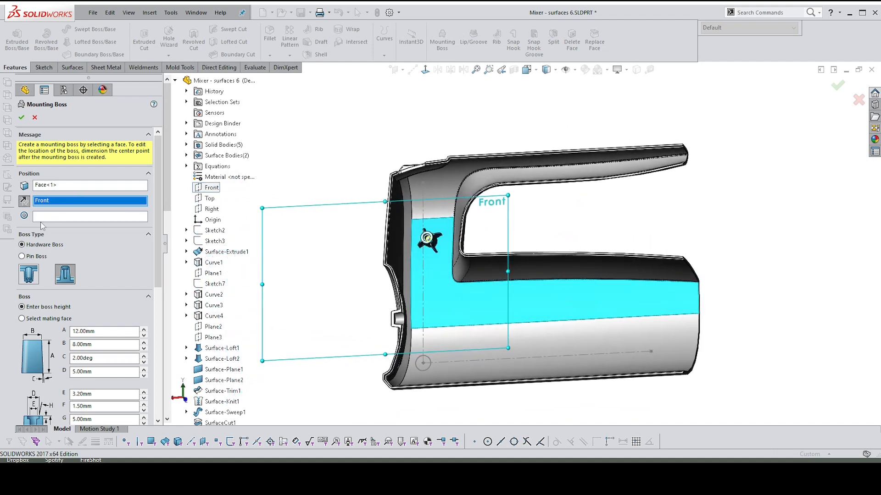
{"action": "left_click", "coordinate": [46, 217]}
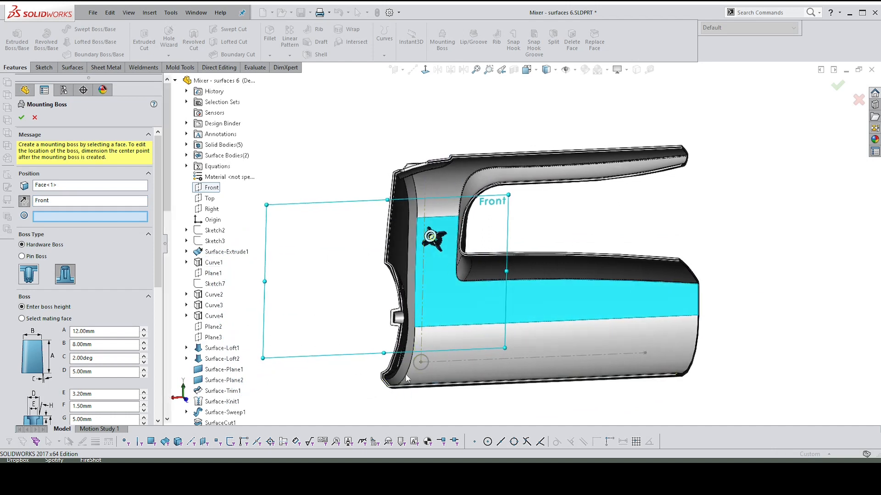
{"action": "left_click", "coordinate": [422, 370]}
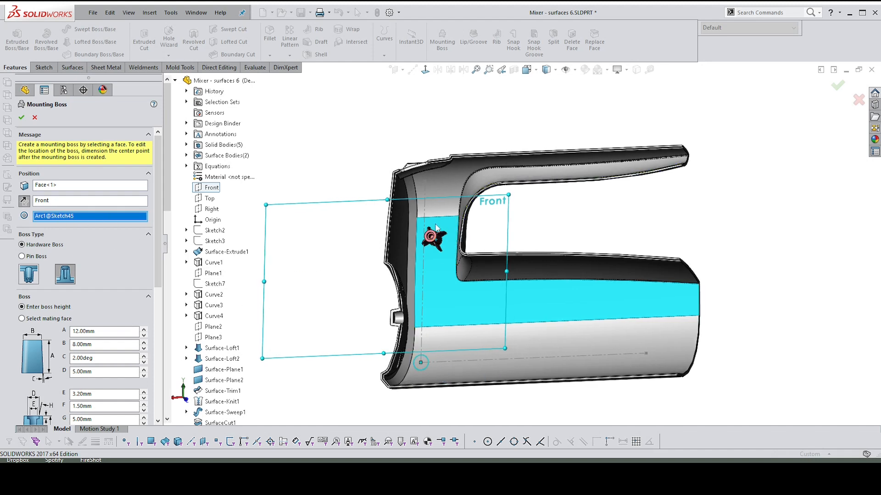
Step: Set the height of the mounting boss fins to 5 mm
{"action": "scroll", "coordinate": [422, 257], "scroll_direction": "down", "scroll_amount": 1}
{"action": "scroll", "coordinate": [72, 330], "scroll_direction": "down", "scroll_amount": 6}
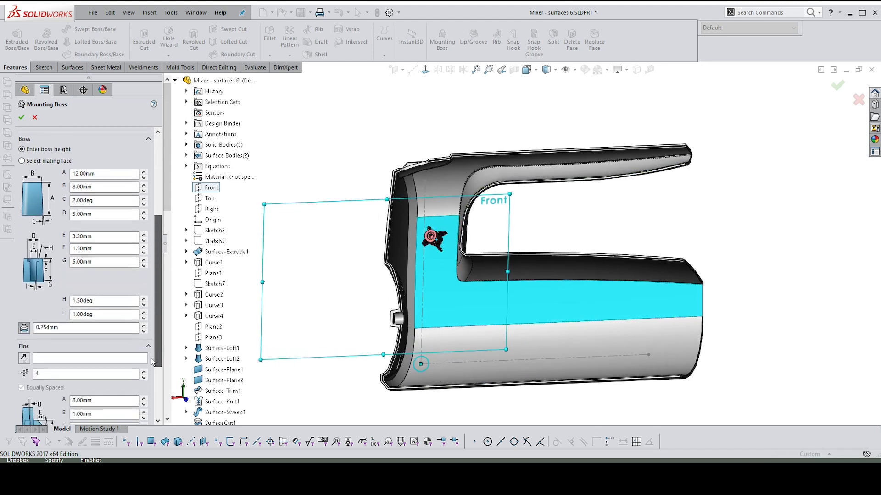
{"action": "double_click", "coordinate": [74, 331]}
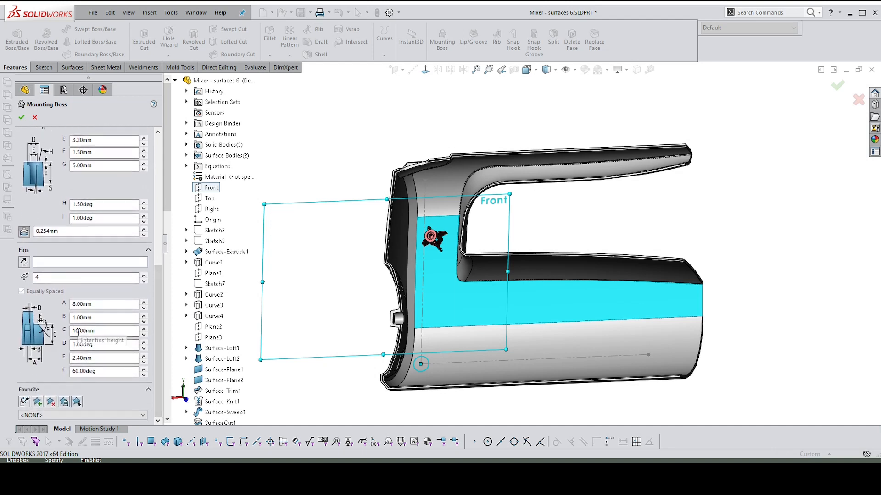
{"action": "type", "text": "5"}
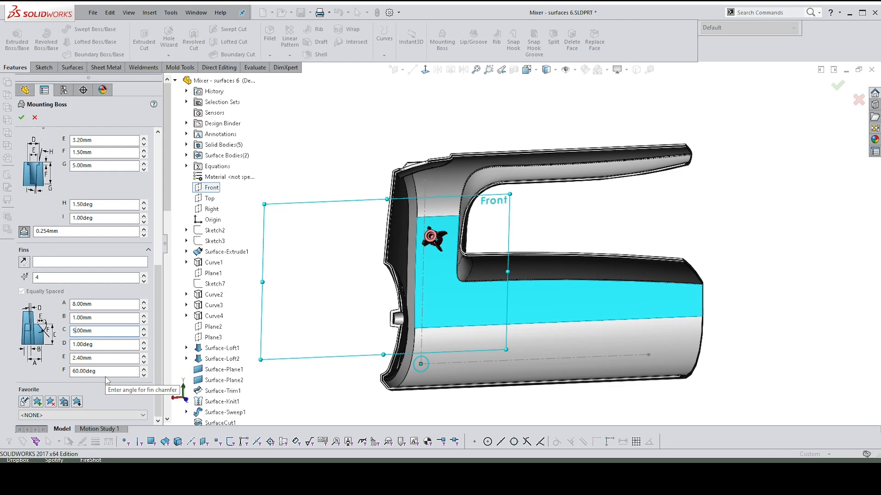
{"action": "middle_click_drag", "start_coordinate": [498, 182], "coordinate": [511, 185]}
Step: Switch the boss height to a selected mating face, then show the left casing body and hide the right casing
{"action": "scroll", "coordinate": [83, 148], "scroll_direction": "up", "scroll_amount": 6}
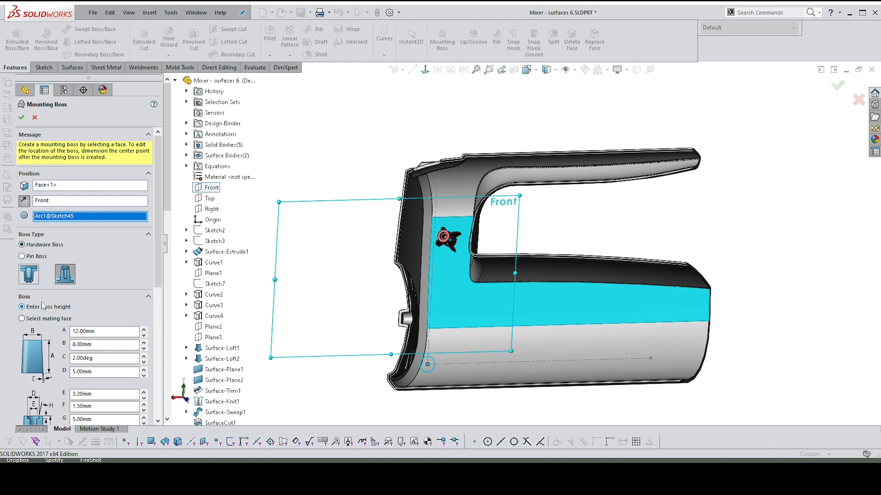
{"action": "left_click", "coordinate": [23, 319]}
{"action": "scroll", "coordinate": [459, 369], "scroll_direction": "down", "scroll_amount": 2}
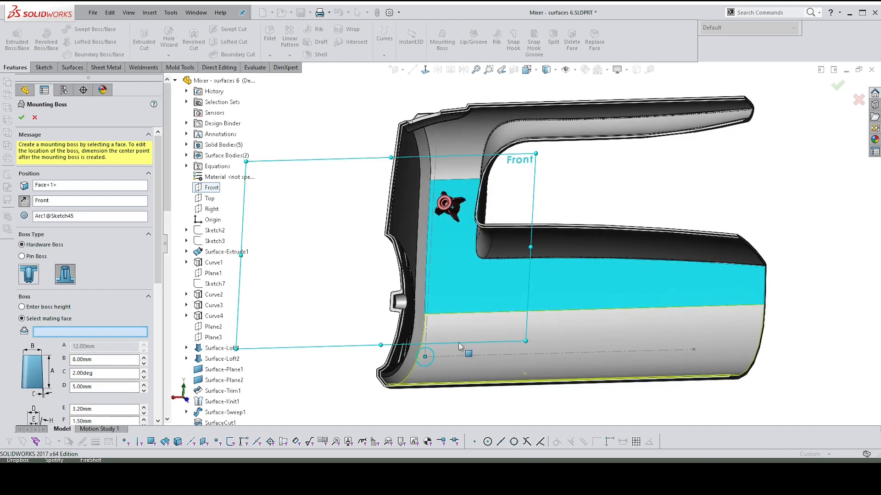
{"action": "middle_click_drag", "start_coordinate": [459, 348], "coordinate": [451, 343]}
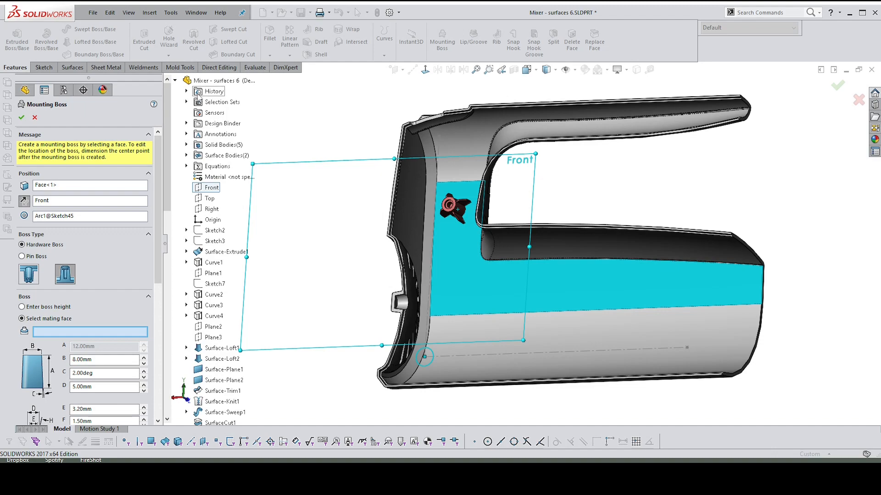
{"action": "left_click", "coordinate": [186, 145]}
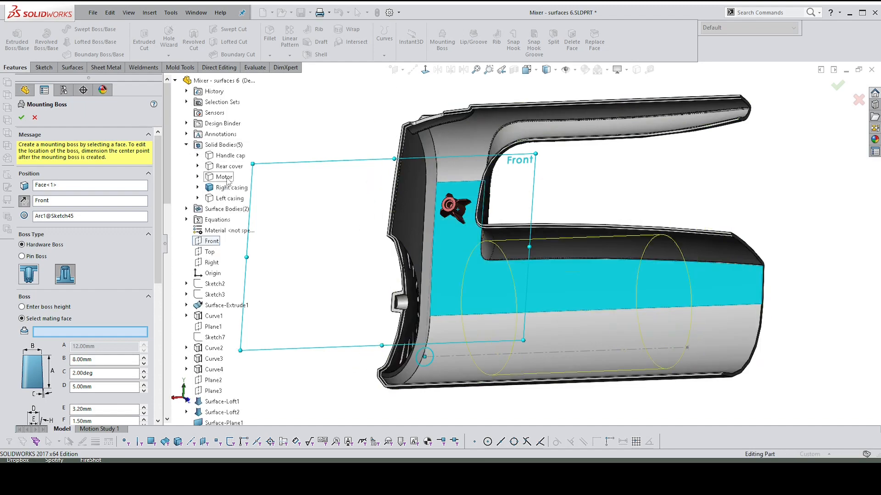
{"action": "right_click", "coordinate": [225, 200]}
{"action": "left_click", "coordinate": [241, 214]}
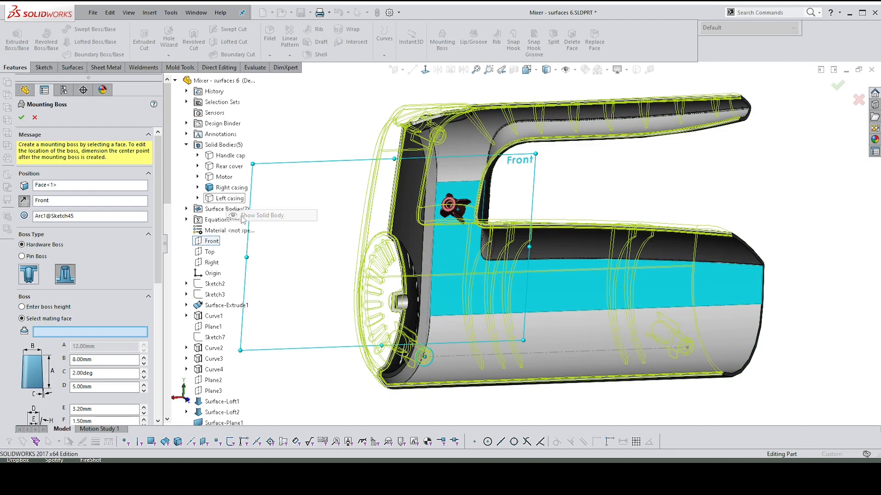
{"action": "middle_click_drag", "start_coordinate": [391, 282], "coordinate": [301, 248]}
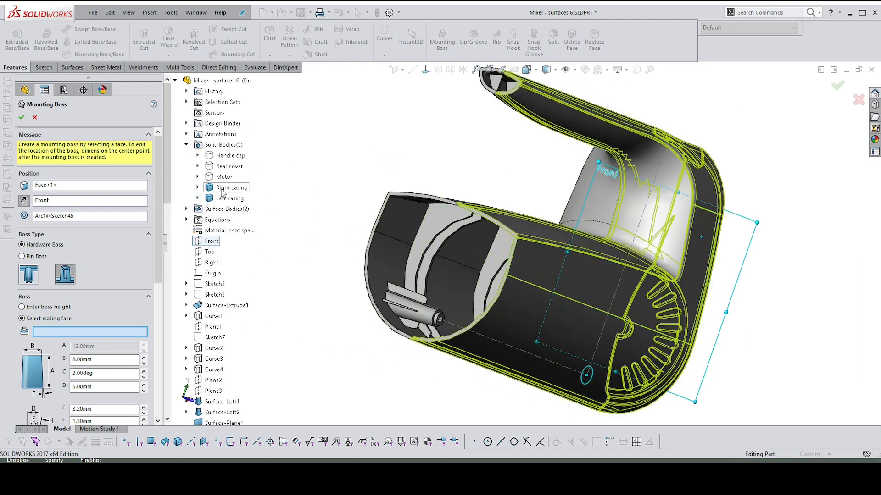
{"action": "right_click", "coordinate": [223, 189]}
{"action": "left_click", "coordinate": [243, 203]}
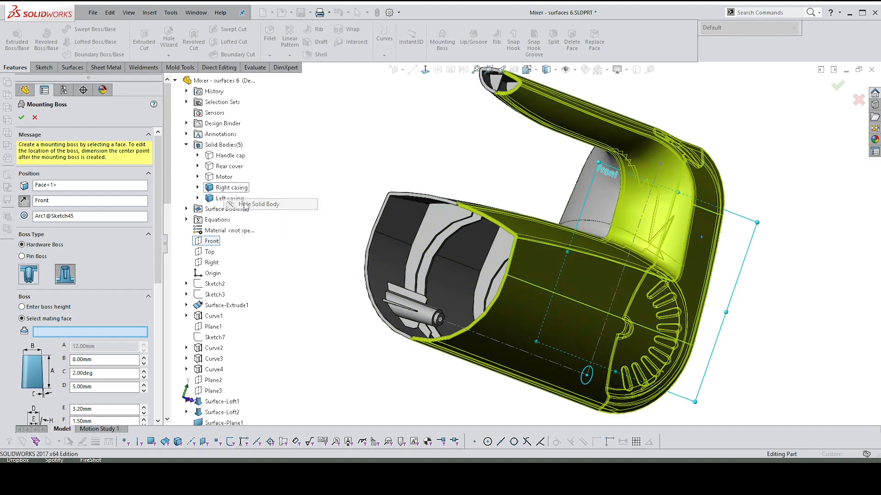
Step: Pick the end face of the left casing's boss at the Sketch45 circle as the mating face
{"action": "scroll", "coordinate": [489, 289], "scroll_direction": "down", "scroll_amount": 8}
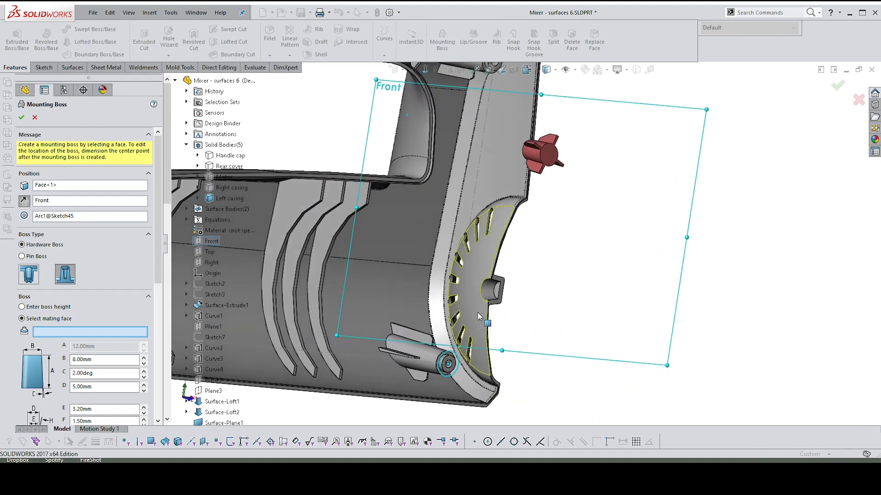
{"action": "scroll", "coordinate": [444, 298], "scroll_direction": "down", "scroll_amount": 5}
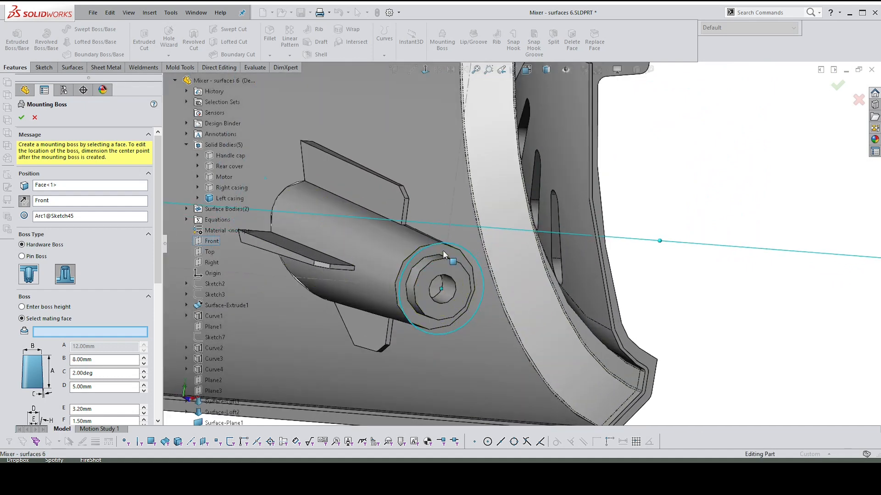
{"action": "left_click", "coordinate": [443, 254]}
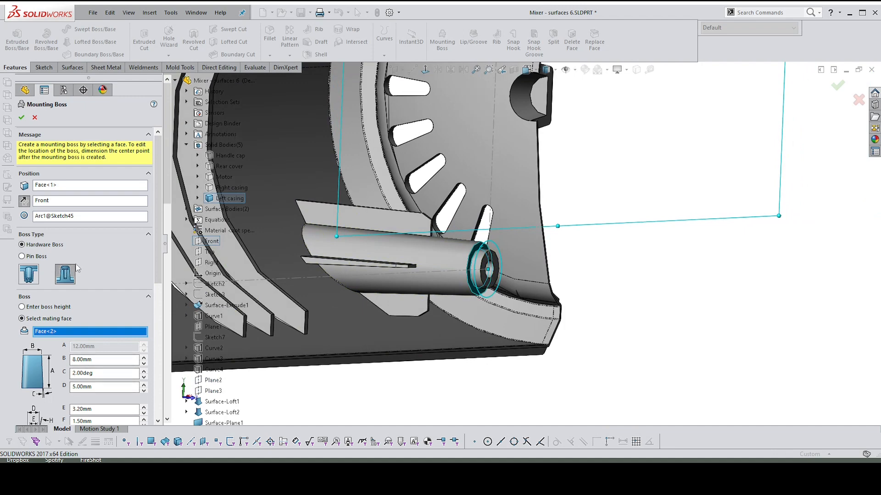
Step: Show the right casing body and hide the left casing body
{"action": "scroll", "coordinate": [78, 312], "scroll_direction": "down", "scroll_amount": 5}
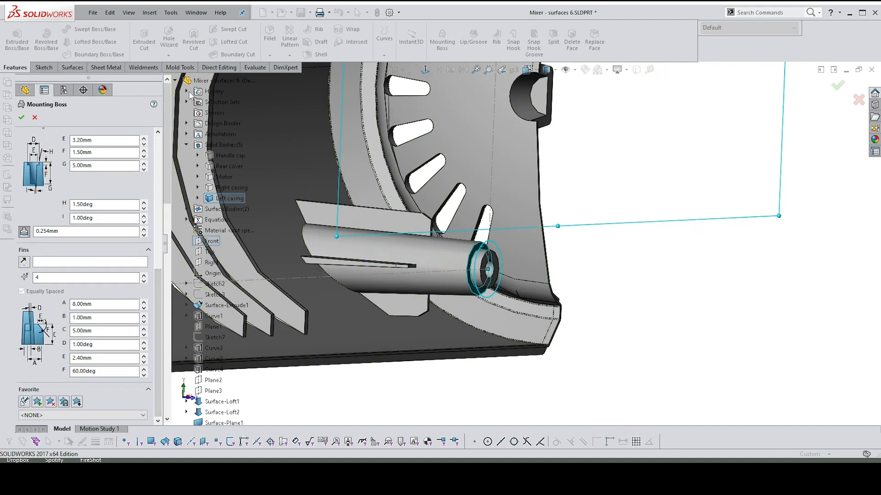
{"action": "scroll", "coordinate": [665, 183], "scroll_direction": "up", "scroll_amount": 3}
{"action": "scroll", "coordinate": [540, 193], "scroll_direction": "up", "scroll_amount": 2}
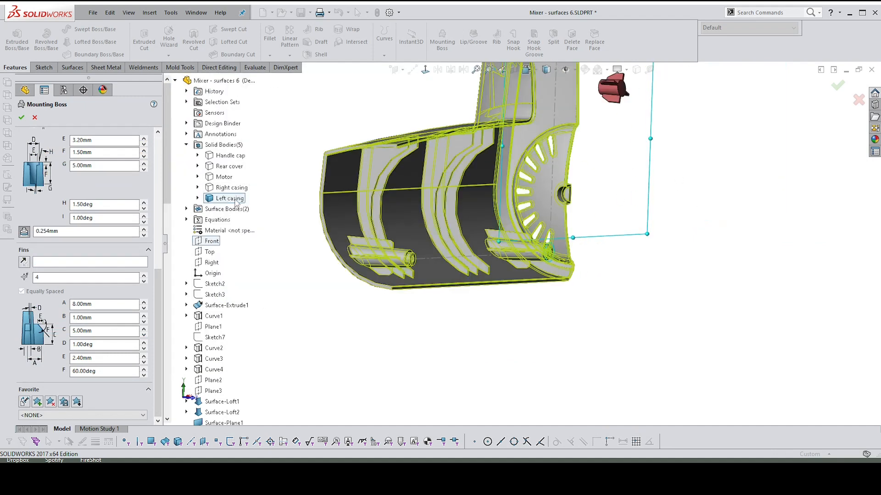
{"action": "right_click", "coordinate": [226, 190]}
{"action": "left_click", "coordinate": [223, 202]}
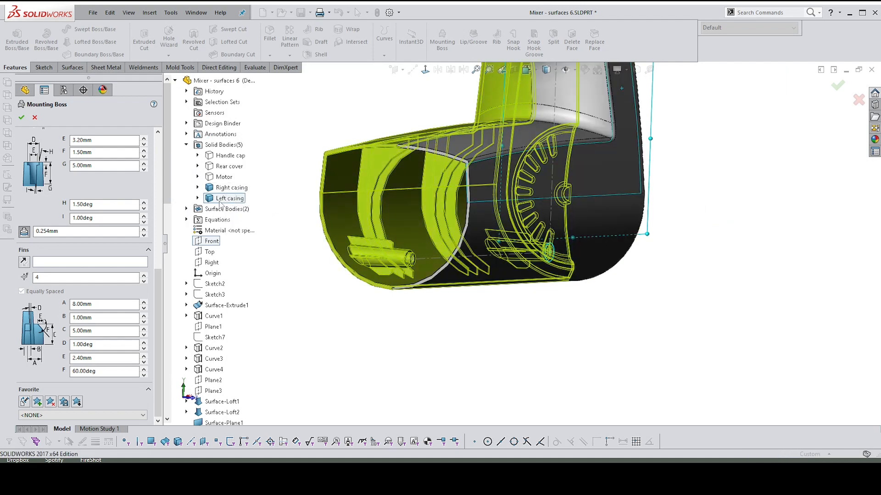
{"action": "right_click", "coordinate": [221, 201]}
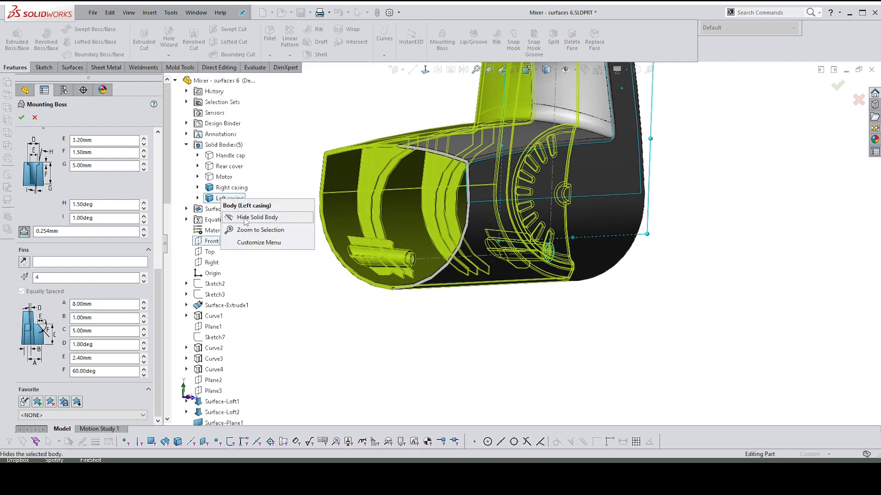
{"action": "left_click", "coordinate": [258, 218]}
Step: Replace the mounting boss position face with the lower curved inner face of the right casing
{"action": "mouse_move", "coordinate": [544, 316]}
{"action": "middle_mouse_down"}
{"action": "mouse_move", "coordinate": [642, 312]}
{"action": "mouse_move", "coordinate": [556, 295]}
{"action": "mouse_move", "coordinate": [373, 291]}
{"action": "middle_mouse_up"}
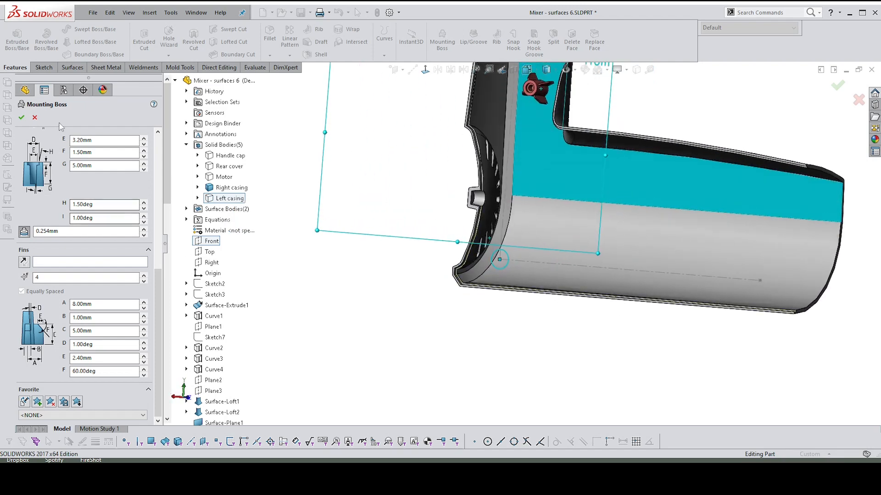
{"action": "scroll", "coordinate": [61, 127], "scroll_direction": "up", "scroll_amount": 6}
{"action": "left_click", "coordinate": [61, 185]}
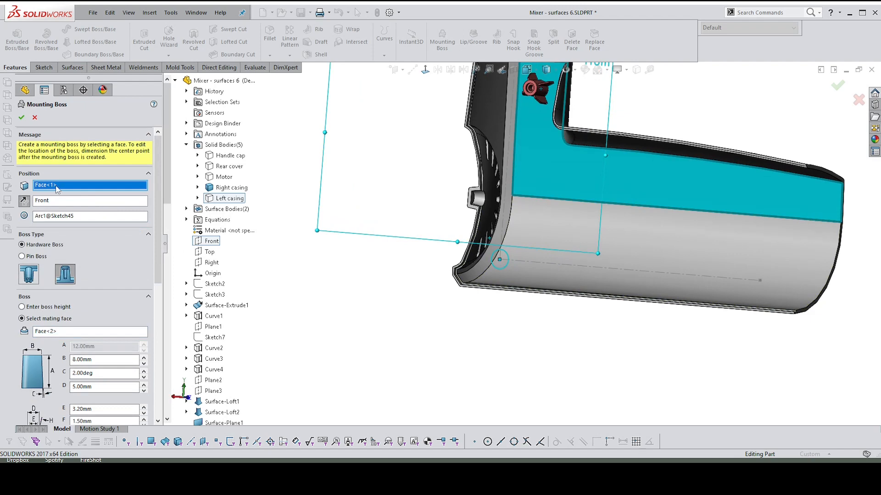
{"action": "left_click", "coordinate": [551, 221]}
{"action": "scroll", "coordinate": [550, 221], "scroll_direction": "down", "scroll_amount": 5}
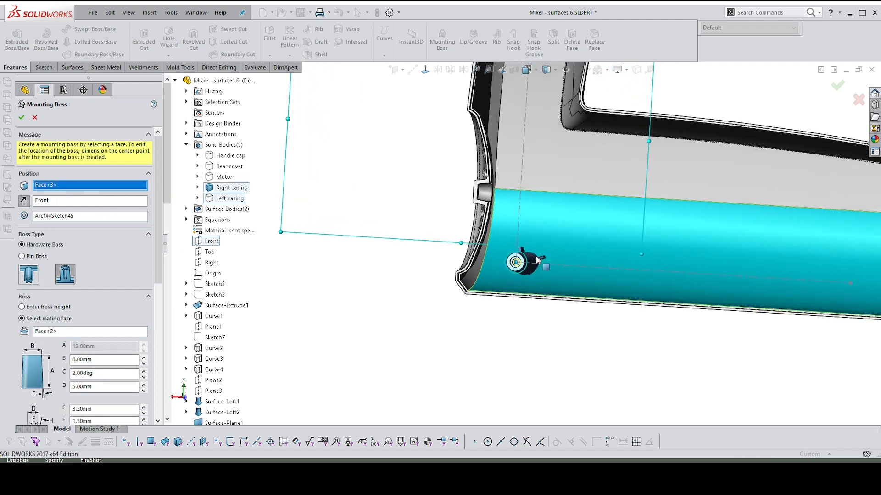
Step: Set the clearance value for the boss height to 0.10 mm
{"action": "middle_click_drag", "start_coordinate": [536, 258], "coordinate": [505, 227]}
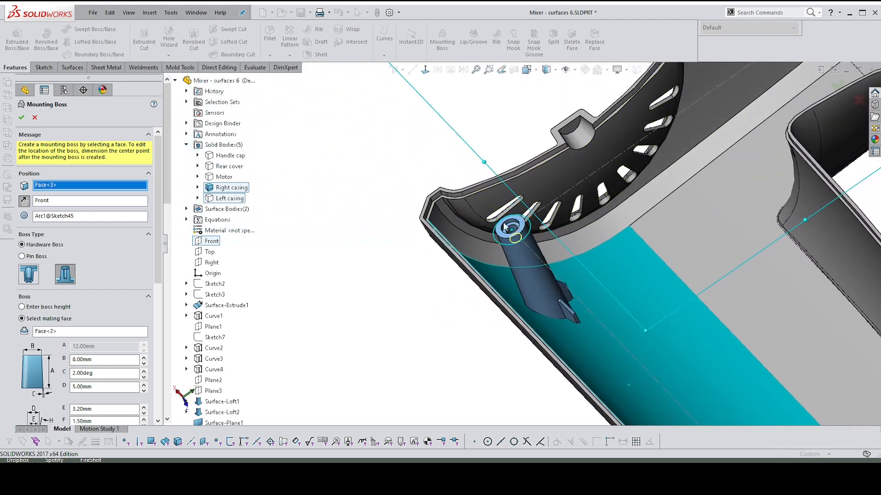
{"action": "scroll", "coordinate": [158, 280], "scroll_direction": "down", "scroll_amount": 5}
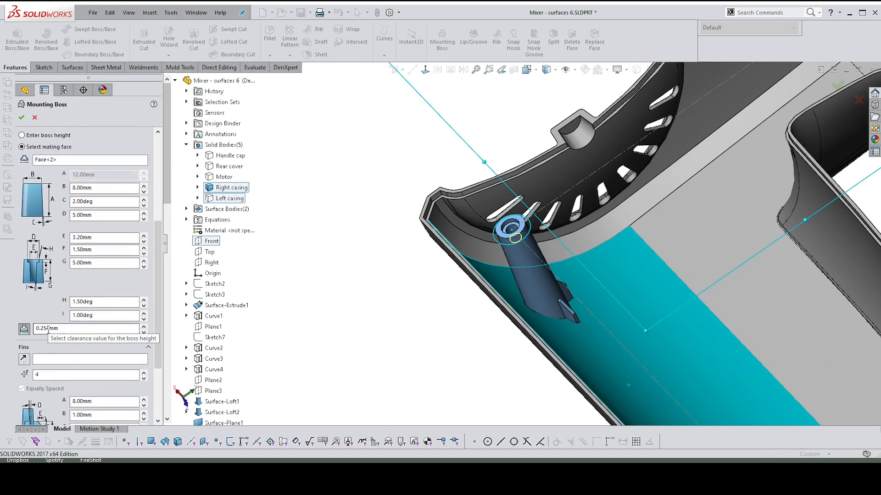
{"action": "left_click", "coordinate": [50, 328]}
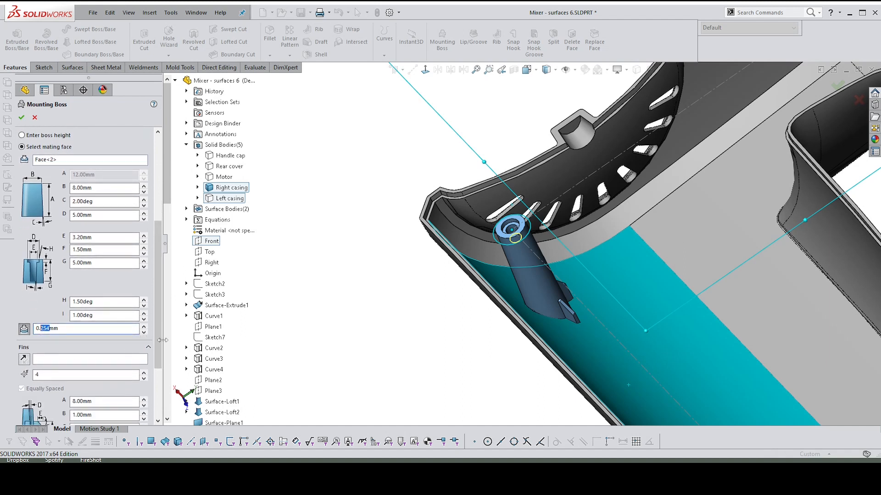
{"action": "key", "text": "BackSpace"}
{"action": "key", "text": "BackSpace"}
{"action": "key", "text": "BackSpace"}
{"action": "type", "text": "10"}
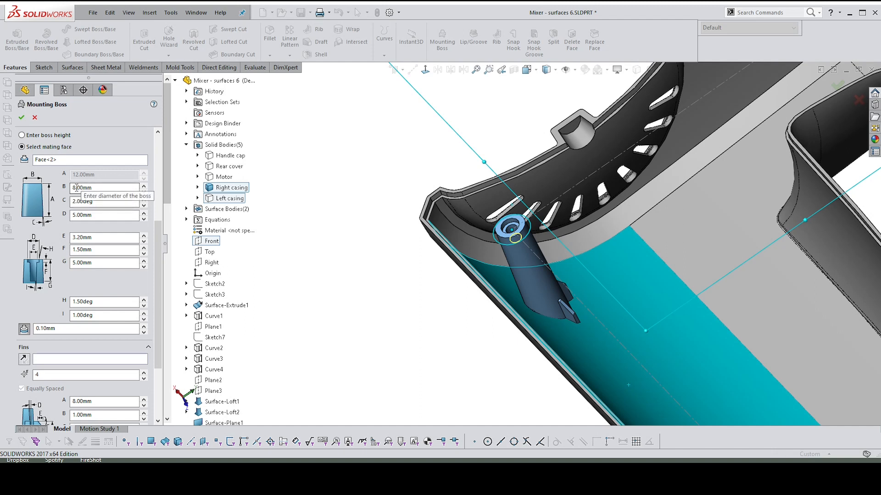
Step: Set the mounting boss diameter (B) to 9.4 mm and dimension D at its end to 7 mm
{"action": "double_click", "coordinate": [84, 187]}
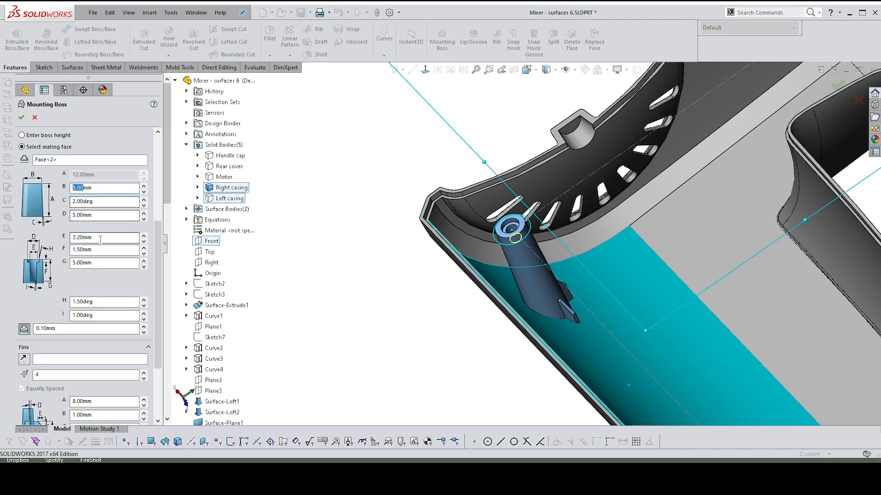
{"action": "type", "text": "9."}
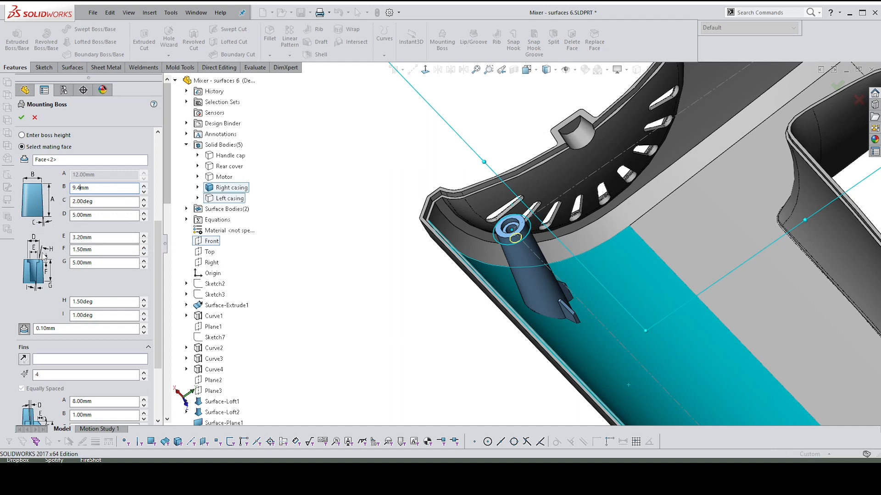
{"action": "double_click", "coordinate": [84, 215]}
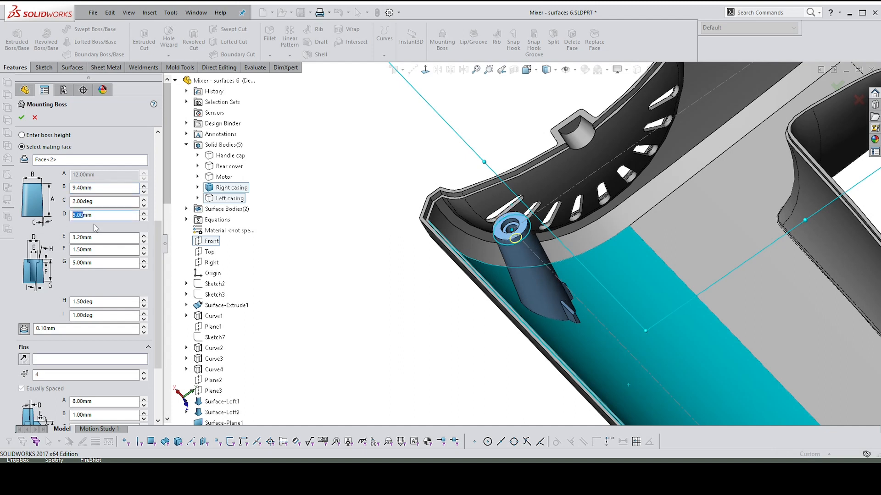
{"action": "type", "text": "7"}
{"action": "key", "text": "Return"}
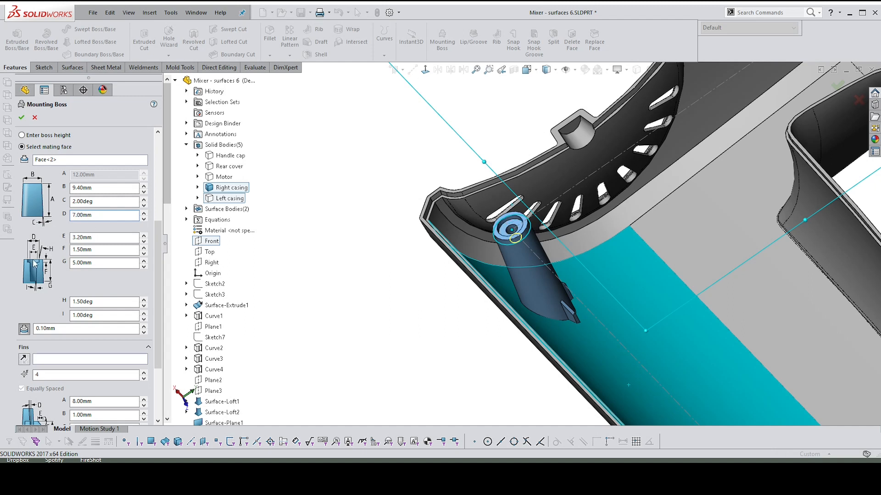
Step: Set the boss's inside hole diameter (E) to 3 mm and the inside hole depth (G) to 25 mm
{"action": "left_click", "coordinate": [80, 237]}
{"action": "key", "text": "BackSpace"}
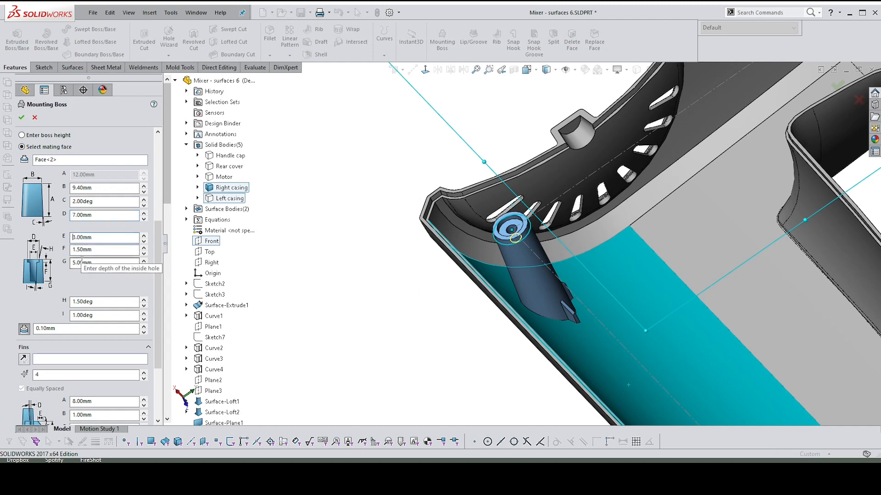
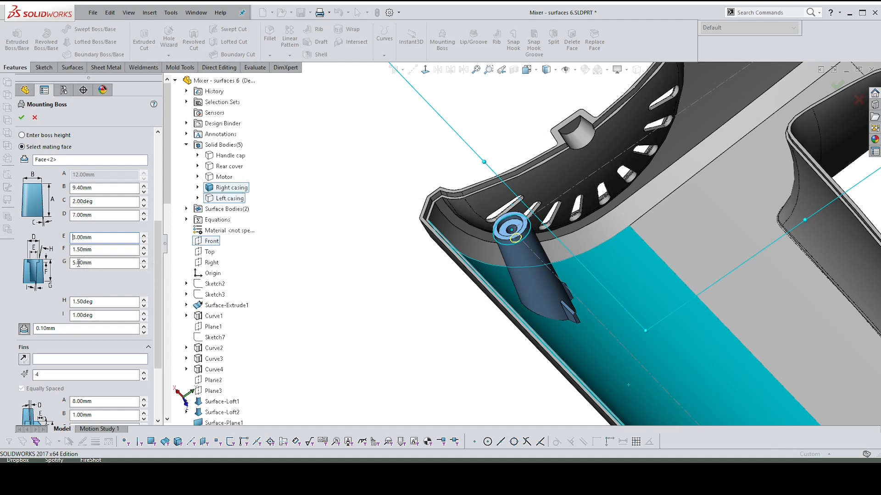
{"action": "middle_click_drag", "start_coordinate": [533, 239], "coordinate": [532, 230]}
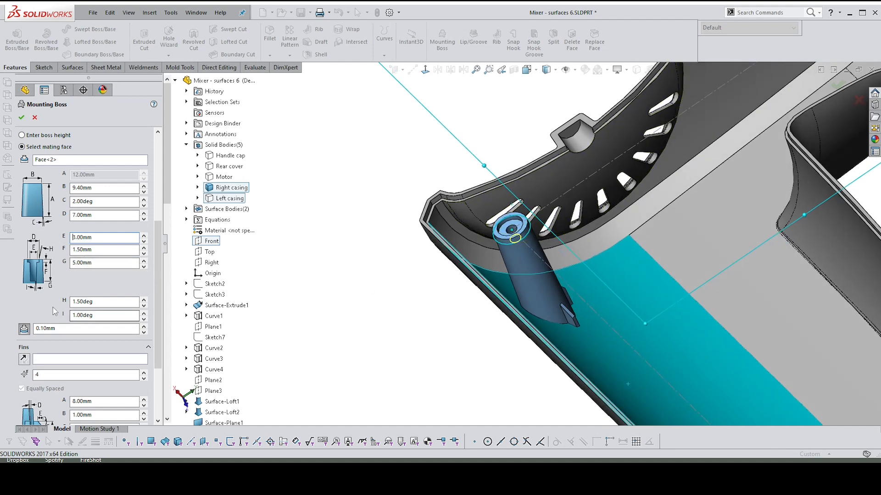
{"action": "left_click", "coordinate": [74, 264]}
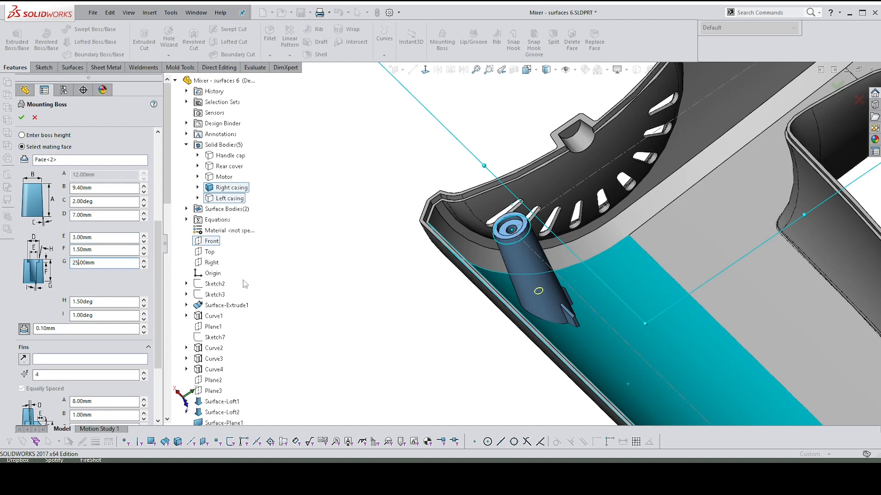
Step: Try an inside hole depth of 45 mm for the boss
{"action": "middle_click_drag", "start_coordinate": [692, 362], "coordinate": [544, 324]}
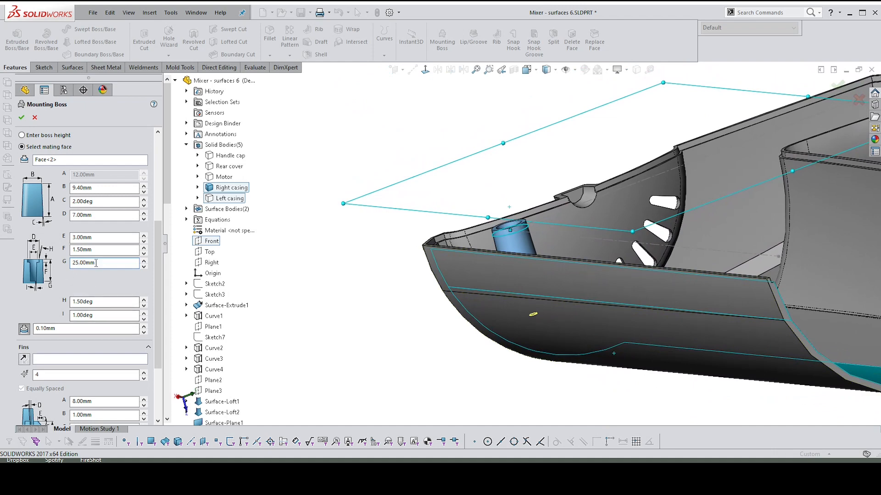
{"action": "double_click", "coordinate": [78, 263]}
{"action": "type", "text": "45"}
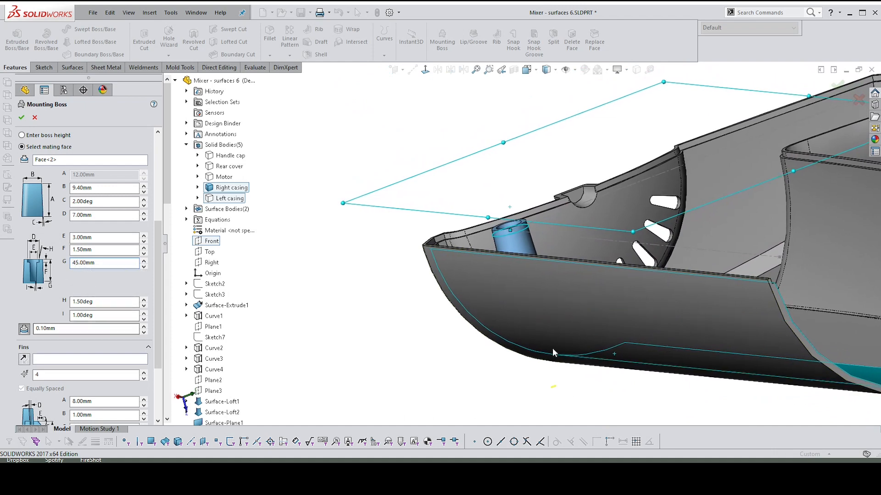
Step: Set the boss's inside hole depth to 30 mm and inspect it from outside and inside the casing
{"action": "middle_click_drag", "start_coordinate": [585, 382], "coordinate": [558, 298]}
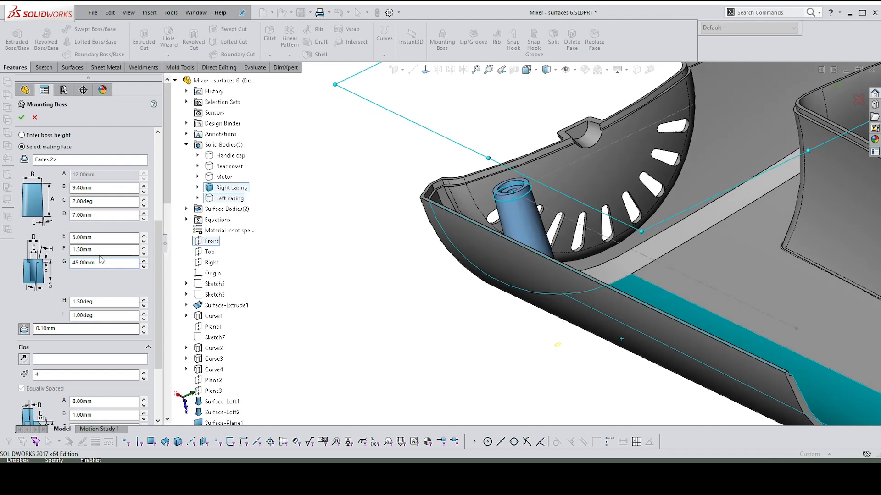
{"action": "double_click", "coordinate": [74, 263]}
{"action": "type", "text": "30"}
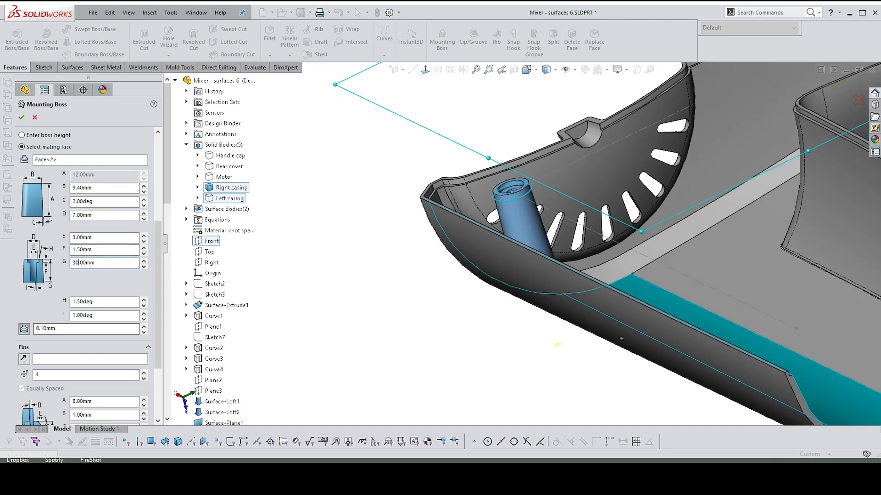
{"action": "middle_click_drag", "start_coordinate": [396, 362], "coordinate": [397, 271]}
{"action": "middle_click_drag", "start_coordinate": [595, 362], "coordinate": [560, 369]}
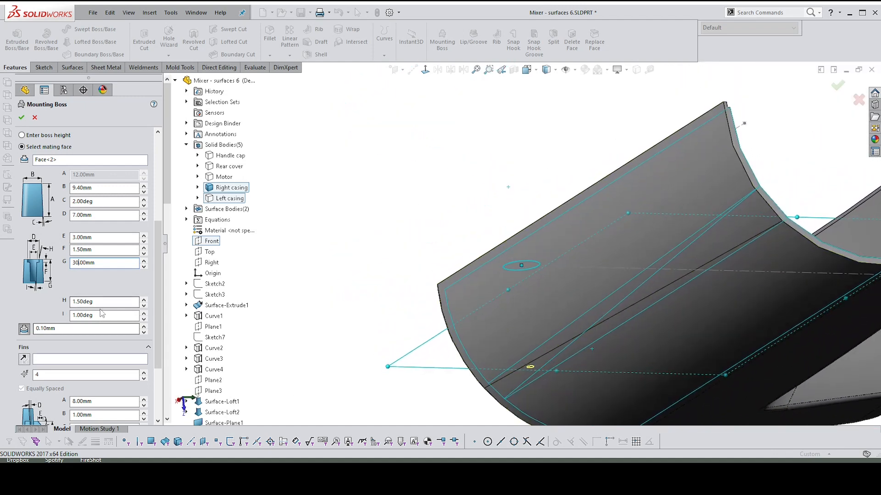
{"action": "middle_click_drag", "start_coordinate": [305, 306], "coordinate": [353, 272]}
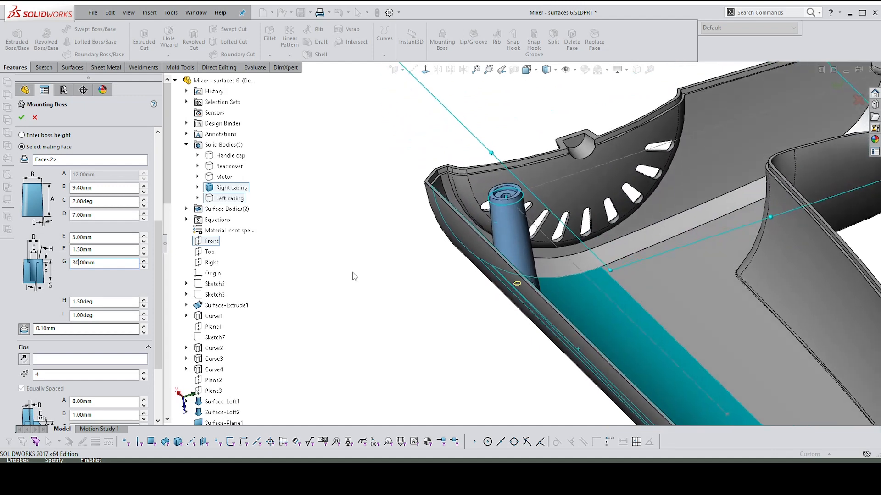
Step: Orient the boss's four fins using the Top plane as their direction reference
{"action": "left_click_drag", "start_coordinate": [160, 313], "coordinate": [156, 341]}
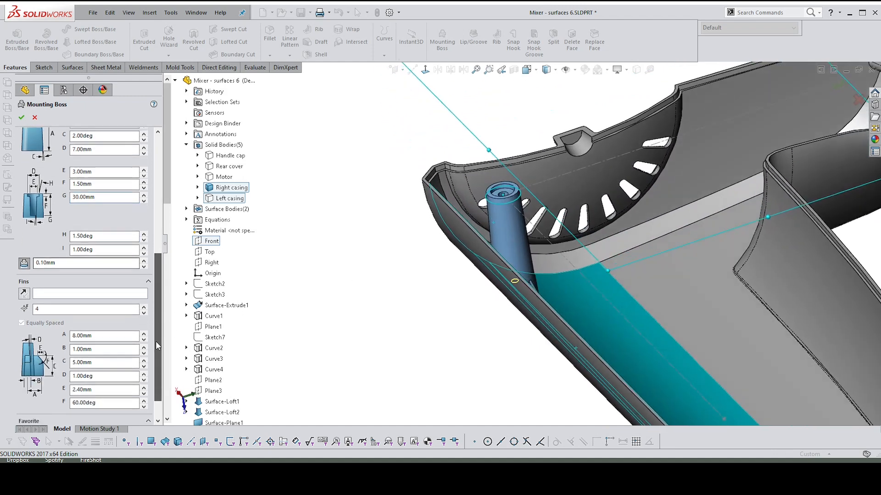
{"action": "left_click", "coordinate": [40, 295]}
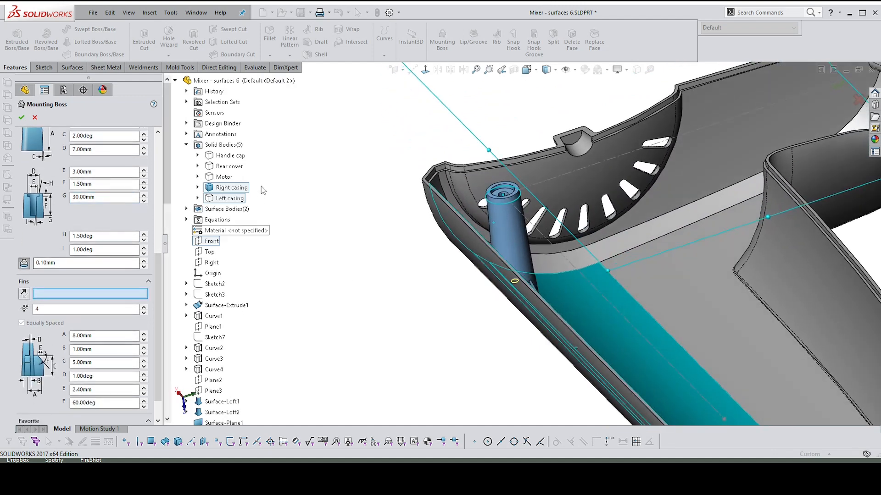
{"action": "left_click", "coordinate": [210, 253]}
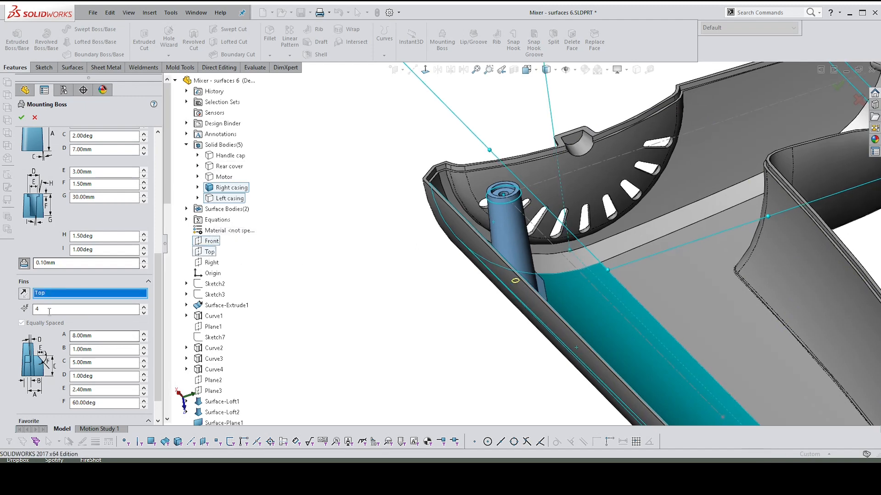
Step: Try a fin height of 30 mm, then set the height of the boss fins to 25 mm
{"action": "middle_click_drag", "start_coordinate": [572, 301], "coordinate": [576, 276]}
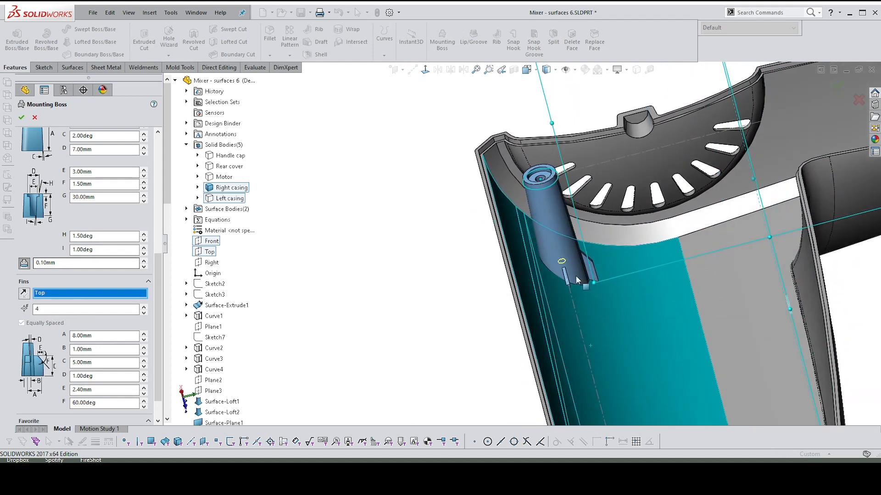
{"action": "left_click", "coordinate": [76, 364]}
{"action": "type", "text": "30"}
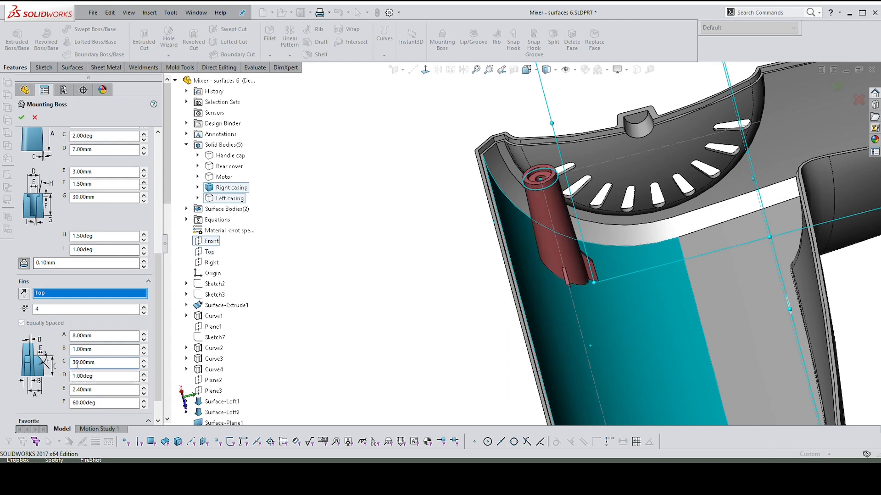
{"action": "left_click_drag", "start_coordinate": [79, 363], "coordinate": [60, 374]}
{"action": "middle_click_drag", "start_coordinate": [250, 312], "coordinate": [232, 306]}
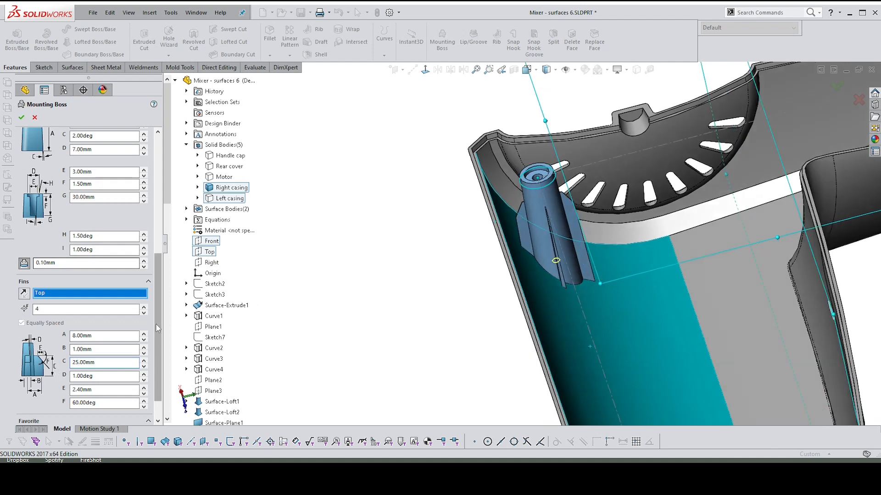
Step: Set the fins' draft angle (D) to 0.5 degrees and their thickness (B) to 1.2 mm
{"action": "middle_click_drag", "start_coordinate": [563, 279], "coordinate": [571, 280]}
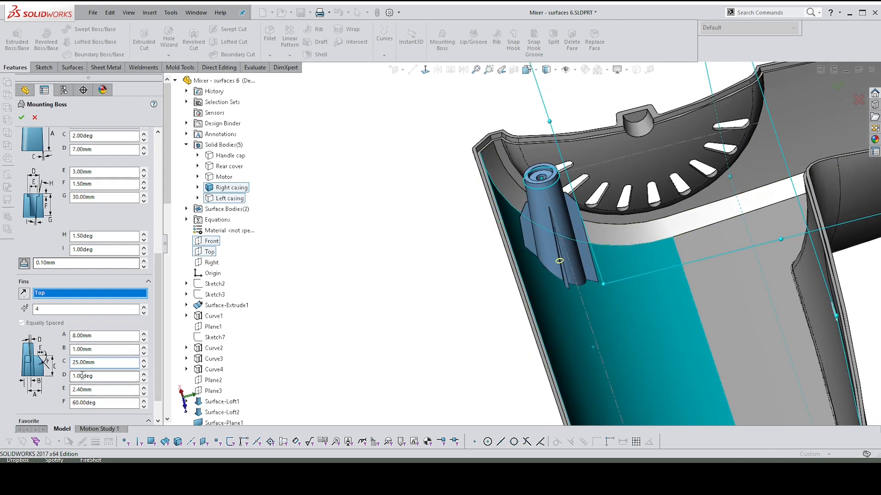
{"action": "left_click_drag", "start_coordinate": [82, 376], "coordinate": [63, 385]}
{"action": "type", "text": "0.5"}
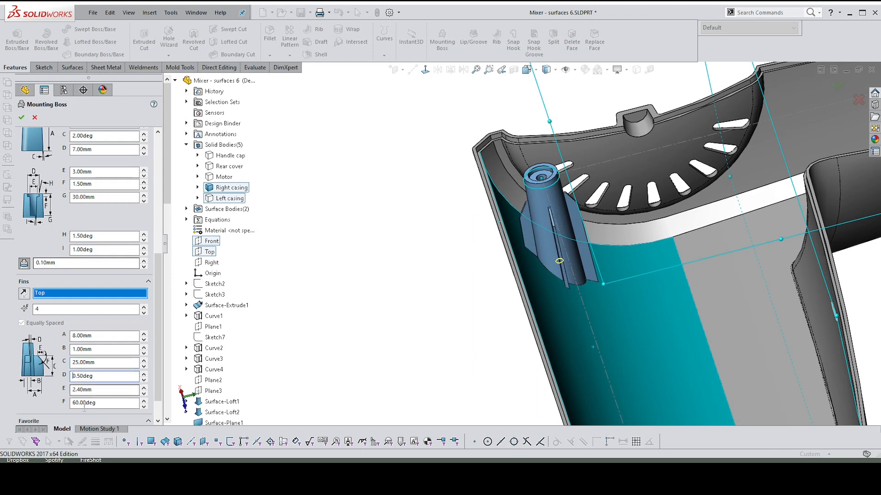
{"action": "left_click", "coordinate": [78, 349]}
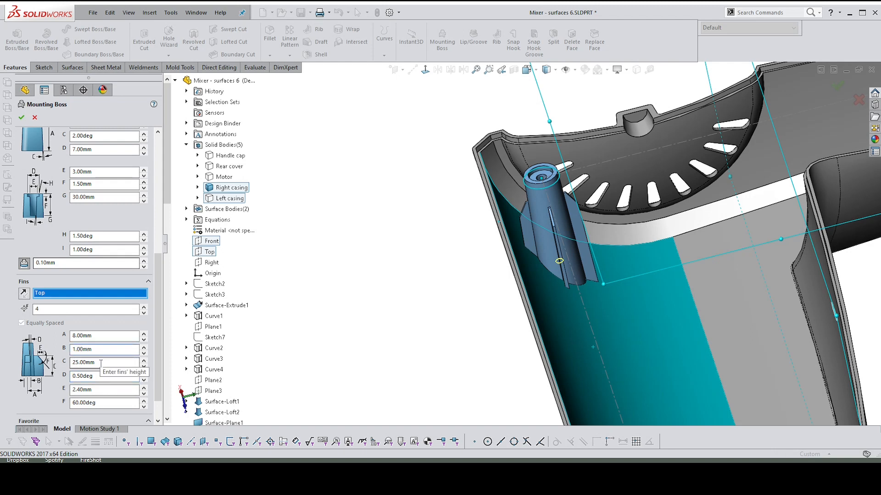
{"action": "type", "text": "2"}
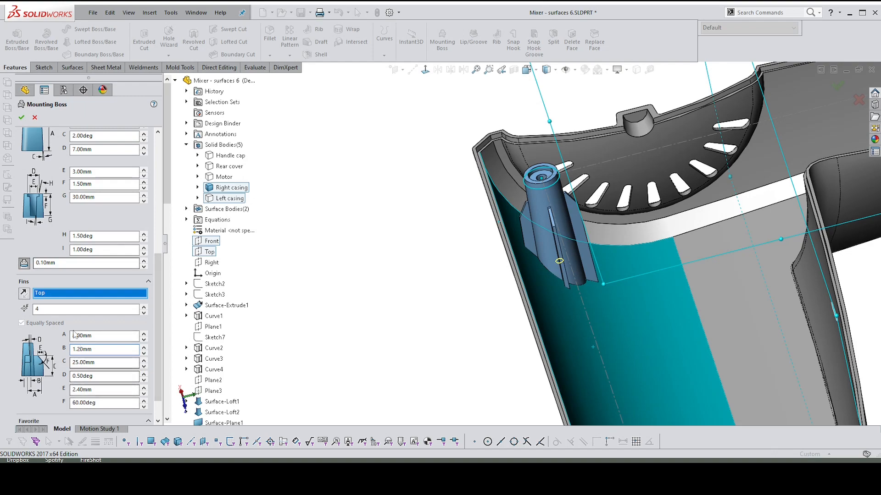
Step: Accept the finned hardware mounting boss in the lower front corner of the right casing
{"action": "middle_click_drag", "start_coordinate": [519, 233], "coordinate": [472, 237]}
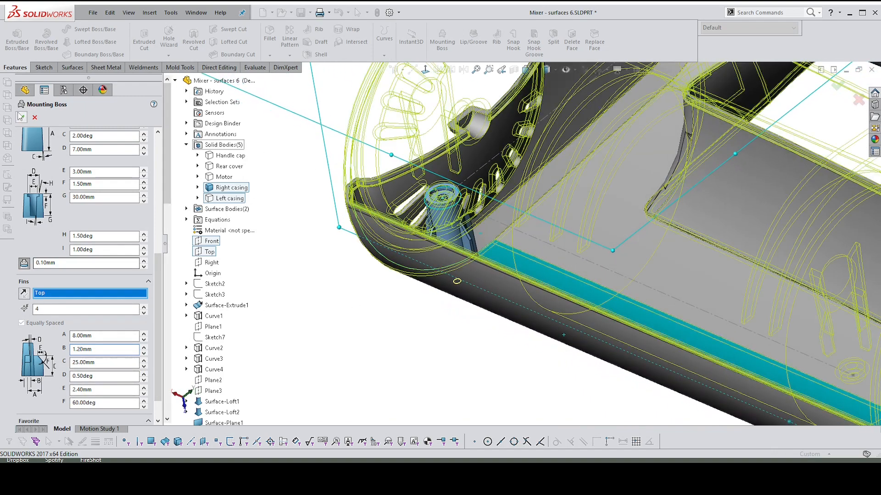
{"action": "left_click", "coordinate": [21, 118]}
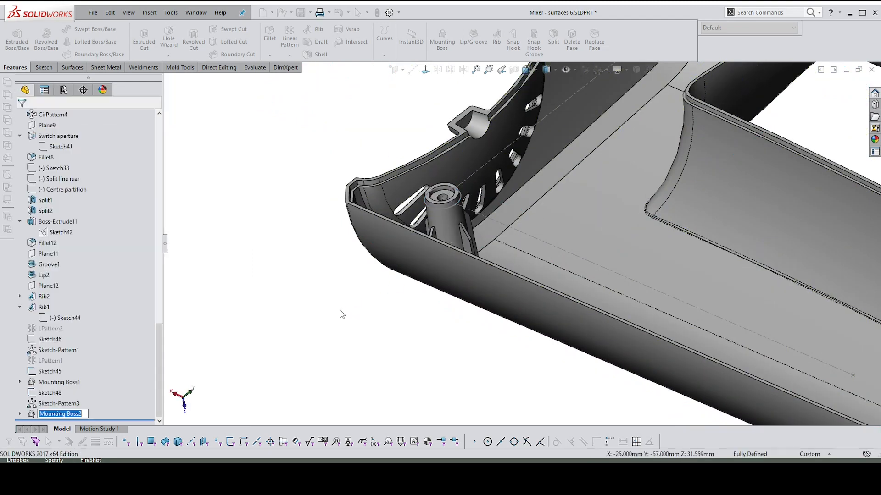
{"action": "scroll", "coordinate": [341, 315], "scroll_direction": "up", "scroll_amount": 3}
{"action": "middle_click_drag", "start_coordinate": [341, 313], "coordinate": [346, 266]}
Step: Set up a sketch-driven pattern of Mounting Boss2 using Sketch48 as the layout and the boss's centre point as the reference point
{"action": "left_click", "coordinate": [339, 297]}
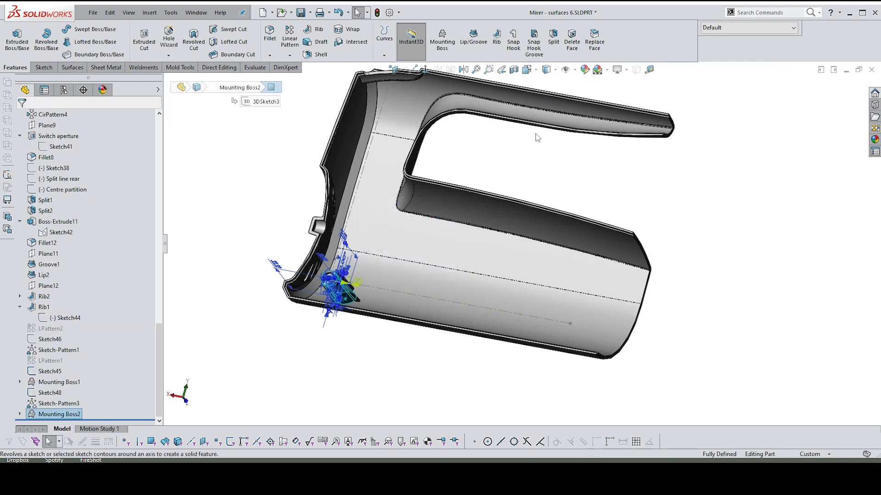
{"action": "left_click", "coordinate": [289, 55]}
{"action": "left_click", "coordinate": [302, 115]}
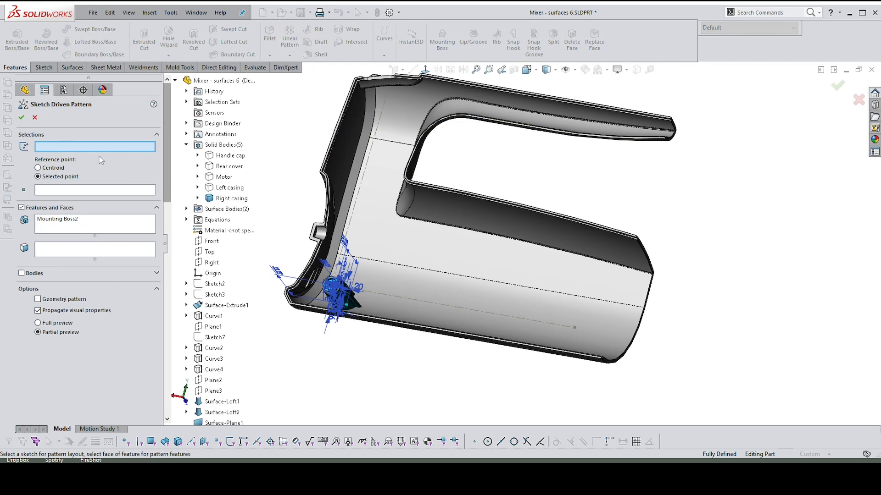
{"action": "left_click", "coordinate": [576, 328]}
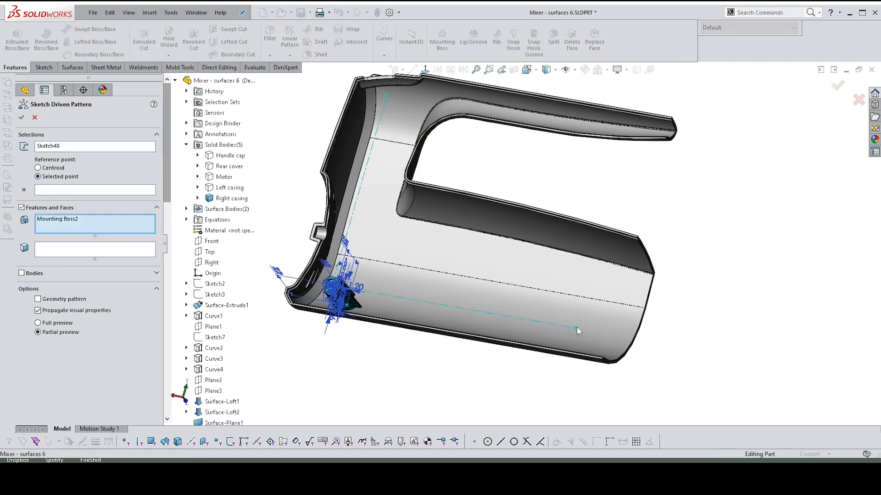
{"action": "left_click", "coordinate": [37, 194]}
{"action": "scroll", "coordinate": [406, 265], "scroll_direction": "down", "scroll_amount": 5}
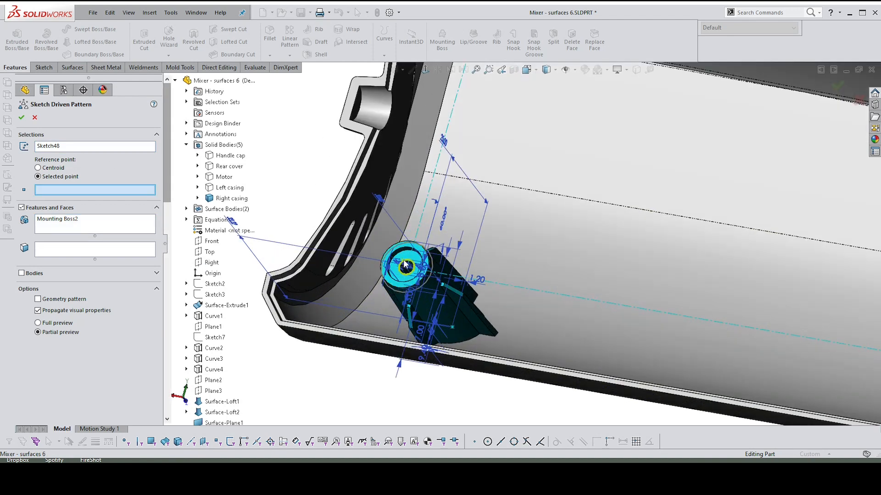
{"action": "left_click", "coordinate": [406, 269]}
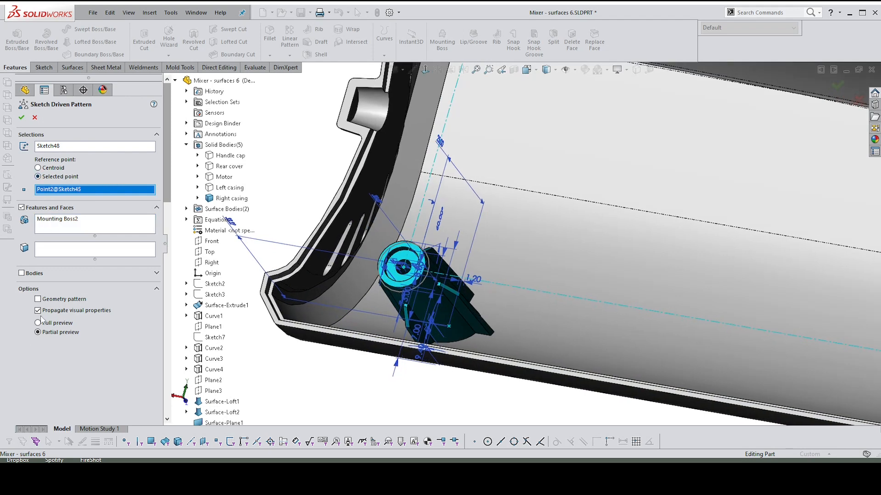
Step: Try to create the boss pattern as a geometry pattern with its feature scope limited to the Right casing body
{"action": "left_click", "coordinate": [39, 299]}
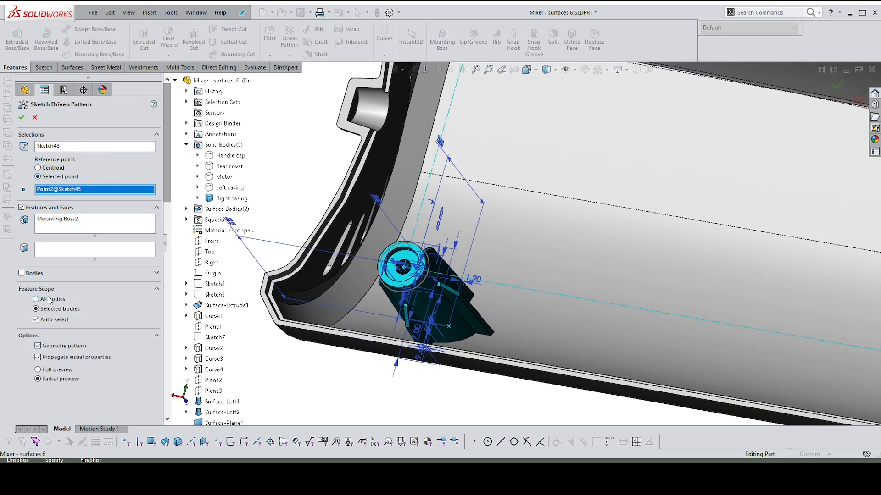
{"action": "left_click", "coordinate": [36, 320]}
{"action": "left_click", "coordinate": [556, 270]}
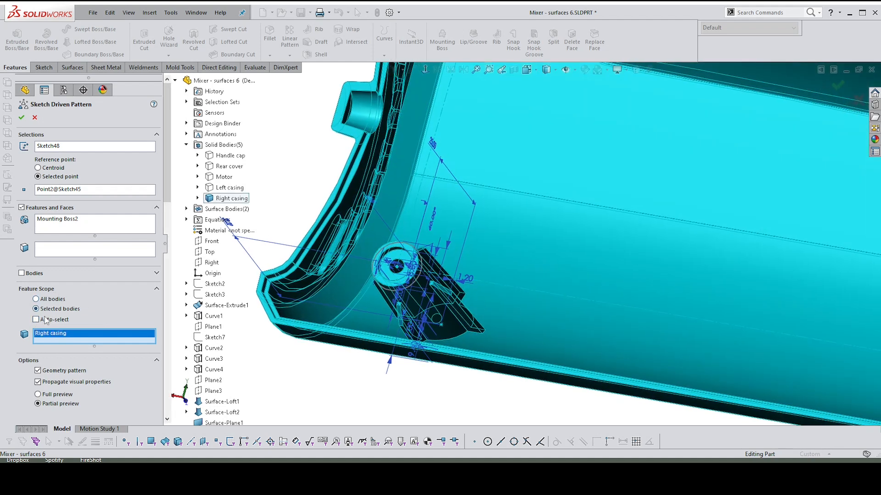
{"action": "left_click", "coordinate": [37, 371]}
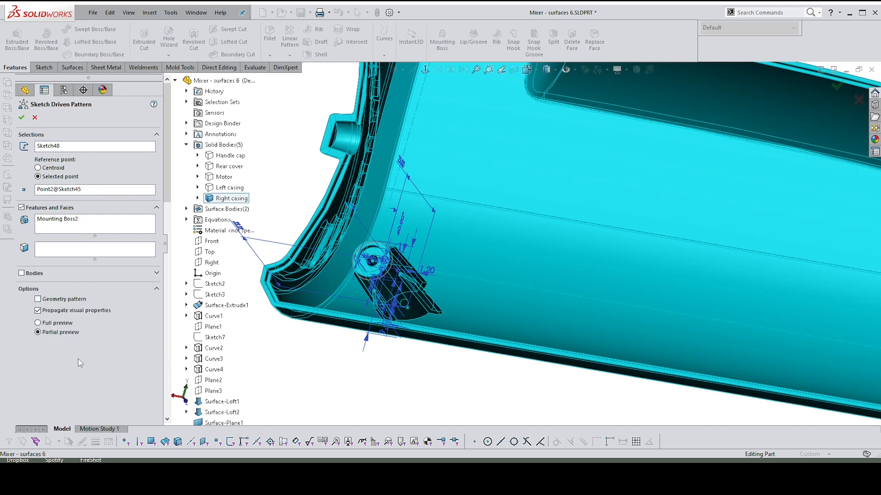
{"action": "left_click", "coordinate": [37, 299]}
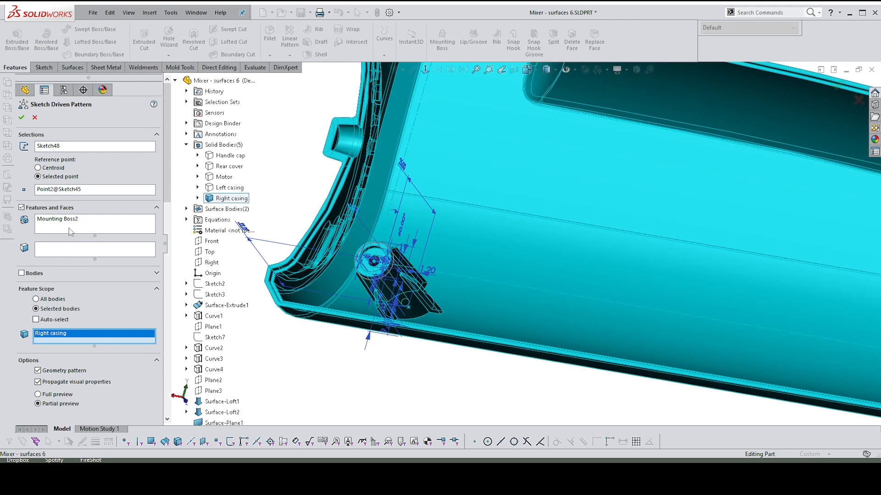
{"action": "key", "text": "f"}
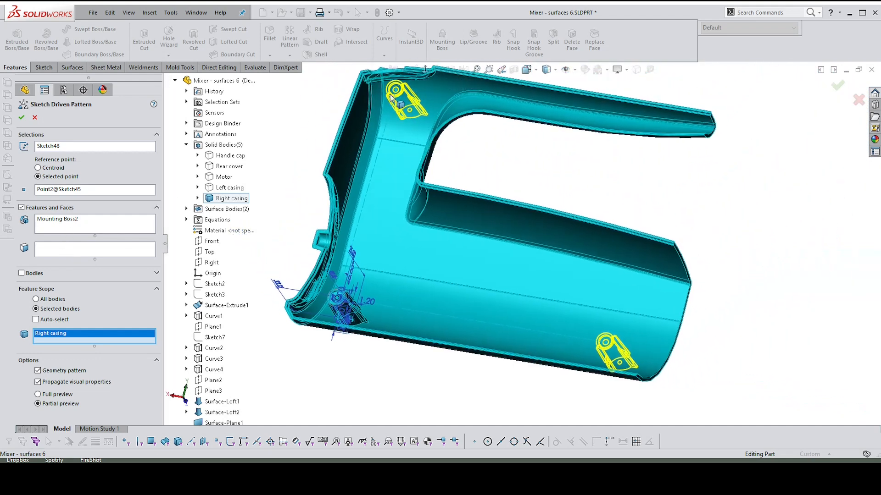
{"action": "left_click", "coordinate": [22, 119]}
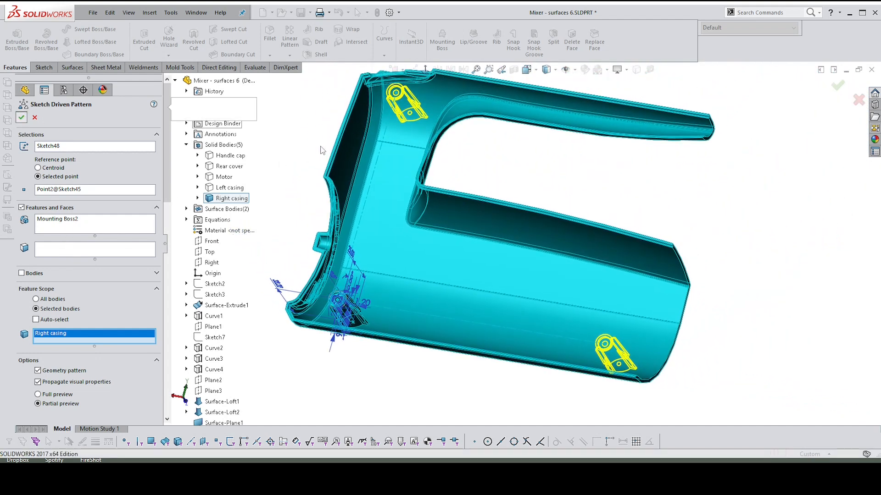
Step: Turn off the geometry pattern option and create the sketch-driven pattern of the finned boss in the right casing
{"action": "left_click", "coordinate": [38, 371]}
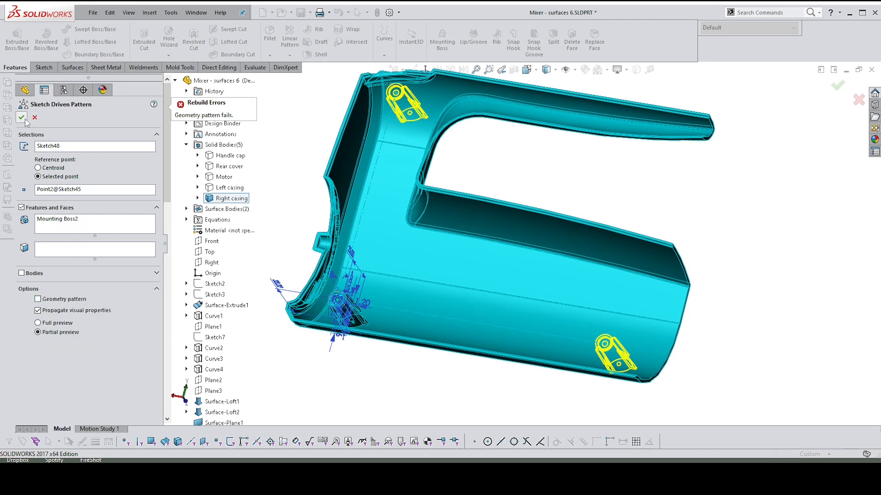
{"action": "left_click", "coordinate": [38, 299]}
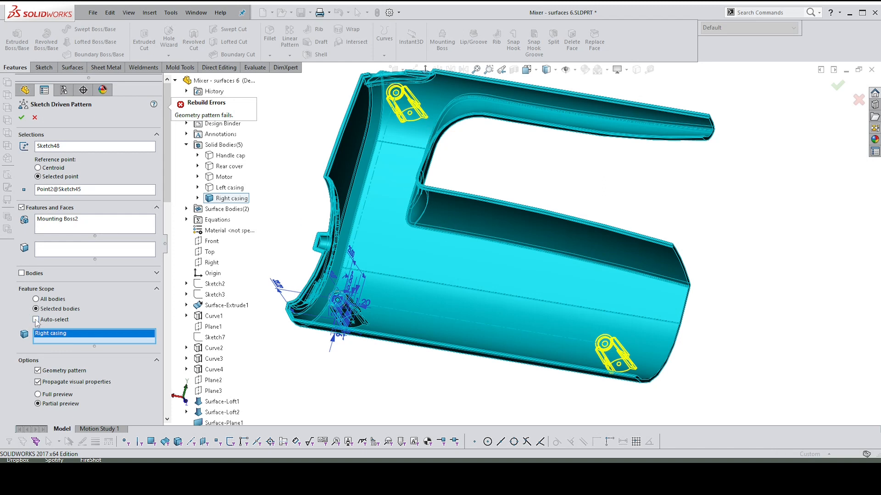
{"action": "left_click", "coordinate": [38, 370]}
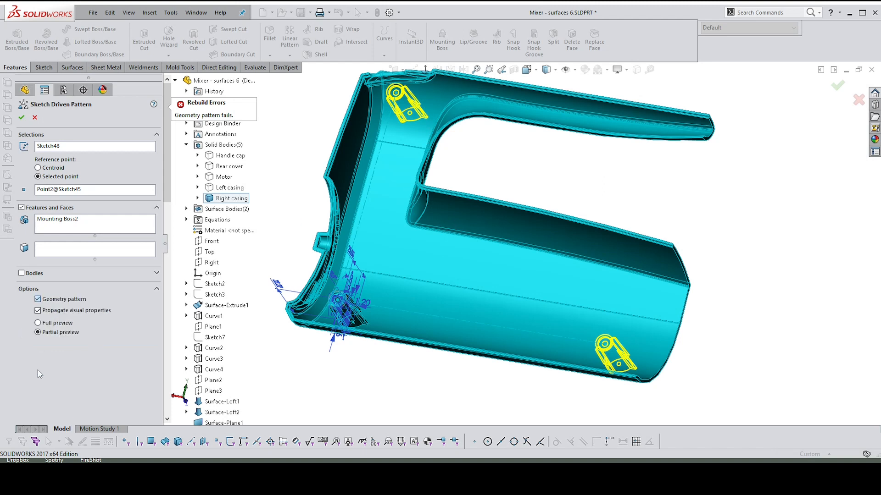
{"action": "middle_click_drag", "start_coordinate": [449, 139], "coordinate": [447, 129]}
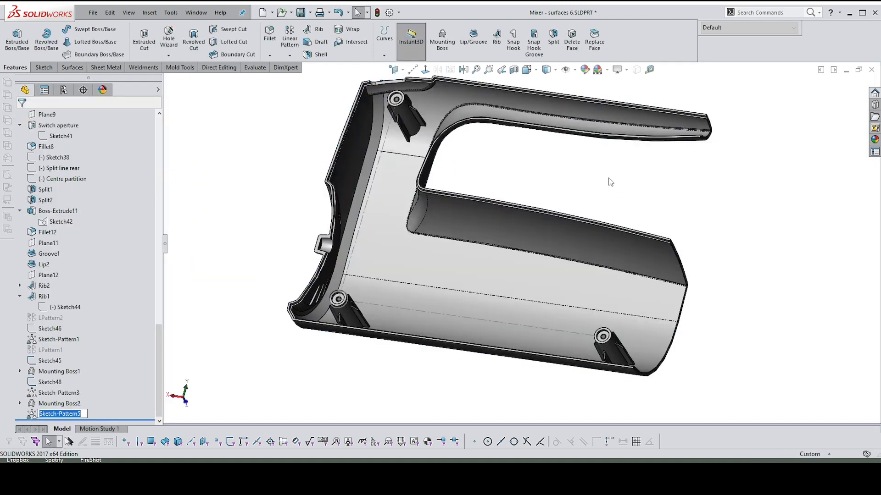
{"action": "scroll", "coordinate": [602, 198], "scroll_direction": "up", "scroll_amount": 1}
{"action": "middle_click_drag", "start_coordinate": [602, 197], "coordinate": [623, 189]}
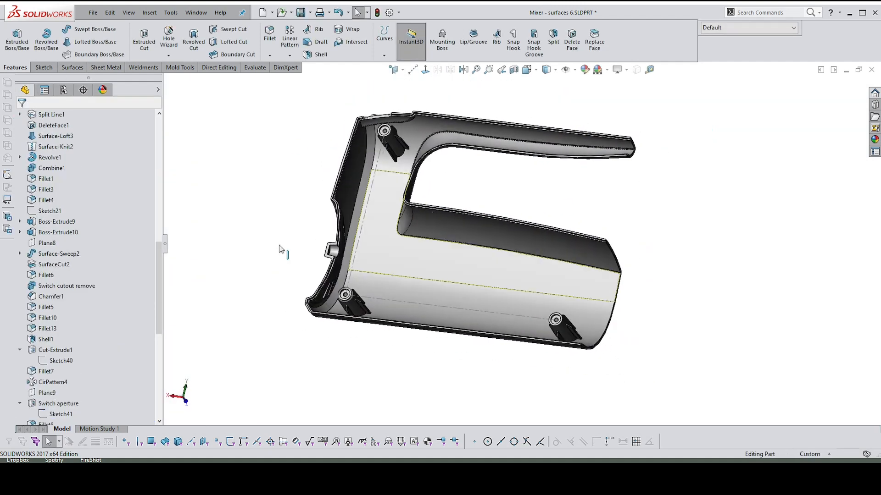
Step: Show the hidden Handle cap, Rear cover, Motor and Left casing bodies and inspect the complete mixer from outside
{"action": "left_click_drag", "start_coordinate": [158, 249], "coordinate": [172, 115]}
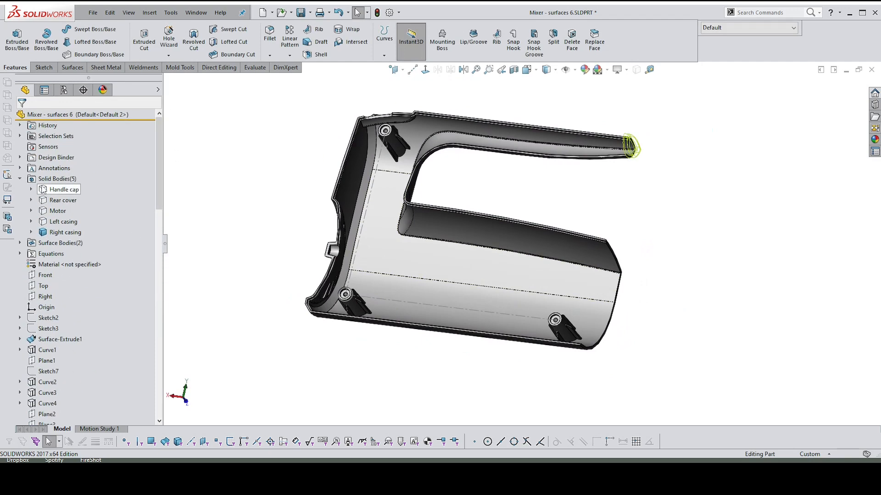
{"action": "left_click", "coordinate": [56, 190], "text": "shift"}
{"action": "scroll", "coordinate": [59, 179], "scroll_direction": "up", "scroll_amount": 2}
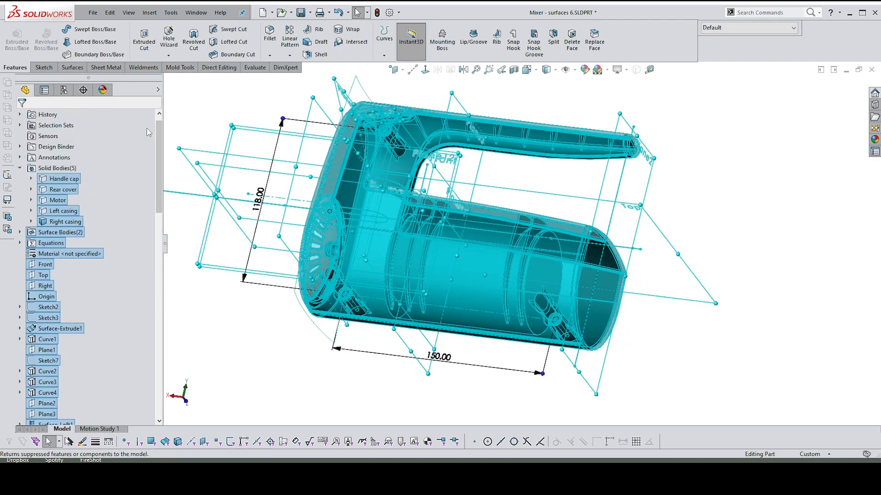
{"action": "left_click", "coordinate": [75, 211]}
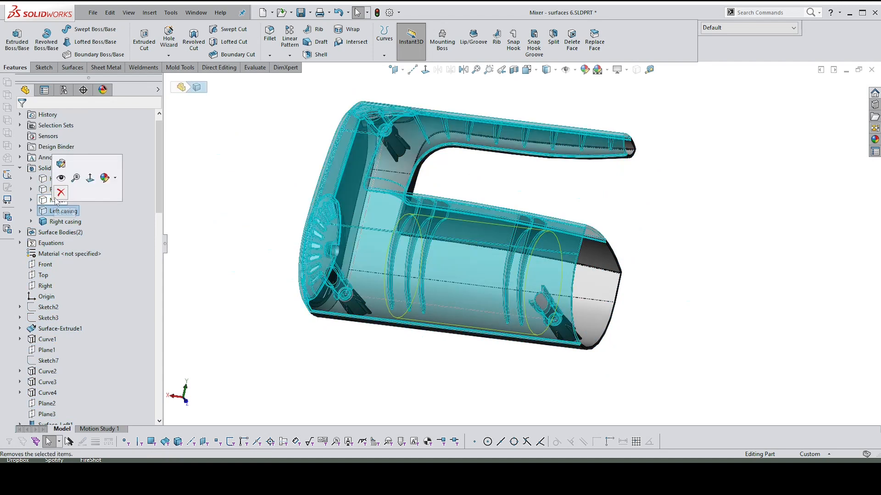
{"action": "left_click", "coordinate": [52, 199], "text": "ctrl"}
{"action": "left_click", "coordinate": [55, 189], "text": "ctrl"}
{"action": "left_click", "coordinate": [57, 179], "text": "ctrl"}
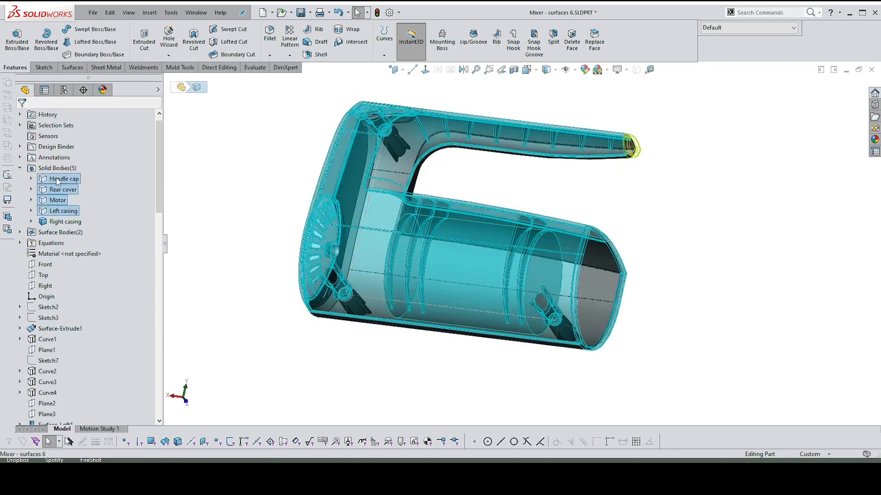
{"action": "left_click", "coordinate": [65, 149]}
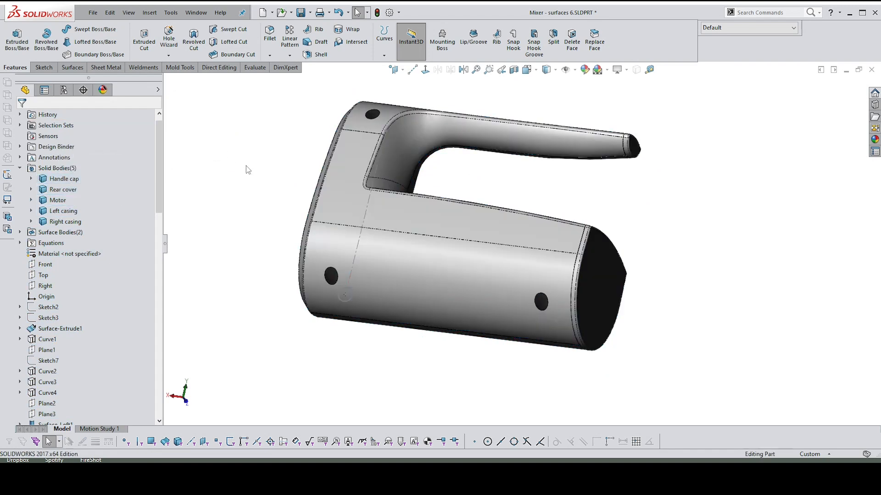
{"action": "middle_click_drag", "start_coordinate": [657, 192], "coordinate": [572, 169]}
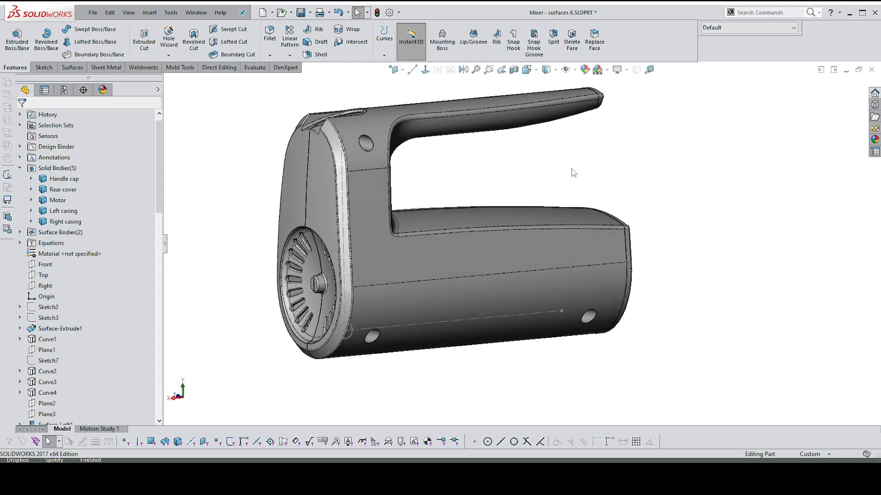
{"action": "middle_click_drag", "start_coordinate": [611, 189], "coordinate": [560, 135]}
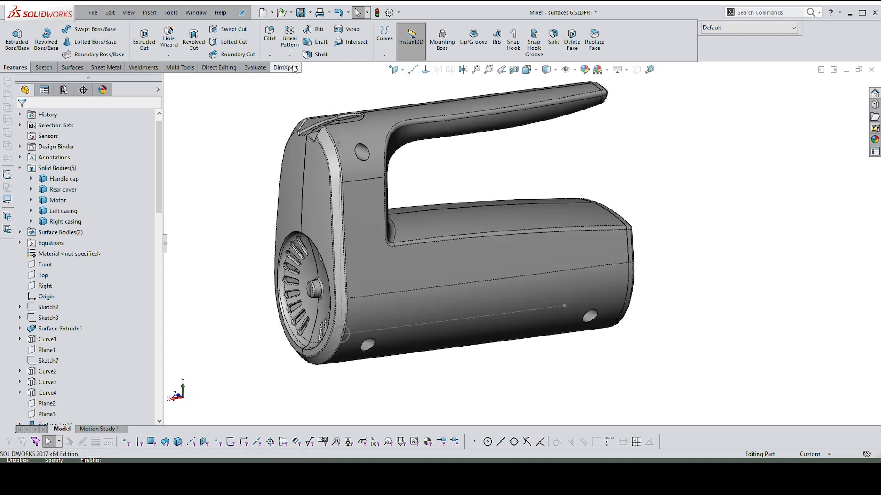
{"action": "left_click", "coordinate": [254, 68]}
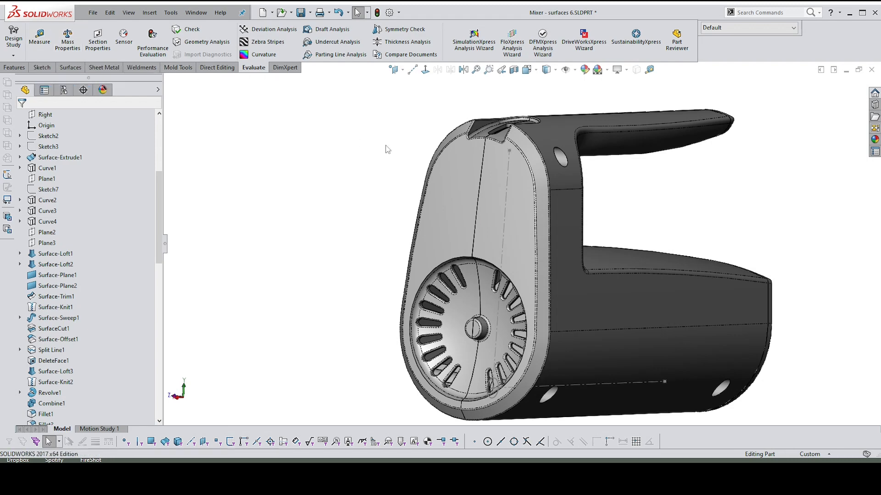
{"action": "middle_click_drag", "start_coordinate": [319, 115], "coordinate": [413, 171]}
{"action": "left_click", "coordinate": [503, 186]}
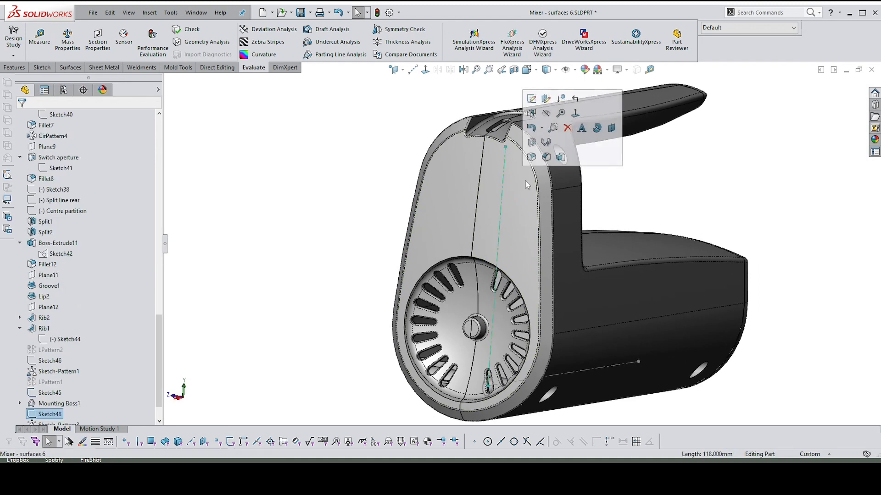
{"action": "left_click", "coordinate": [545, 104]}
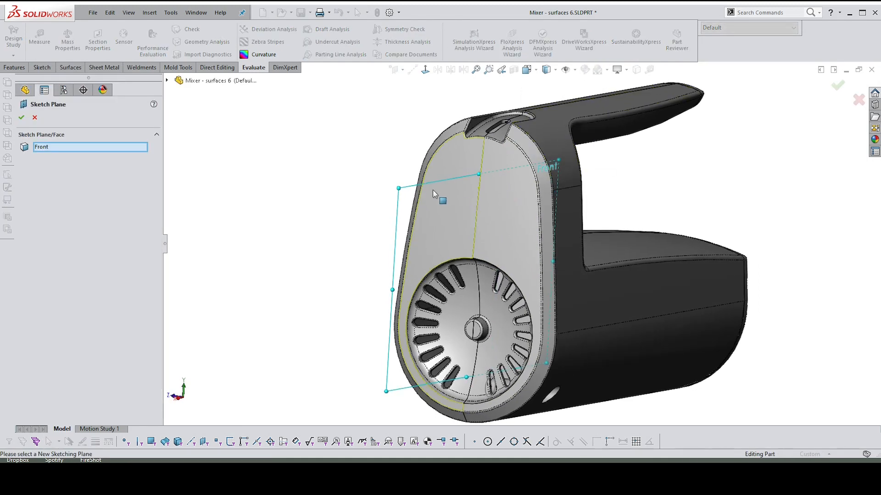
{"action": "key", "text": "Escape"}
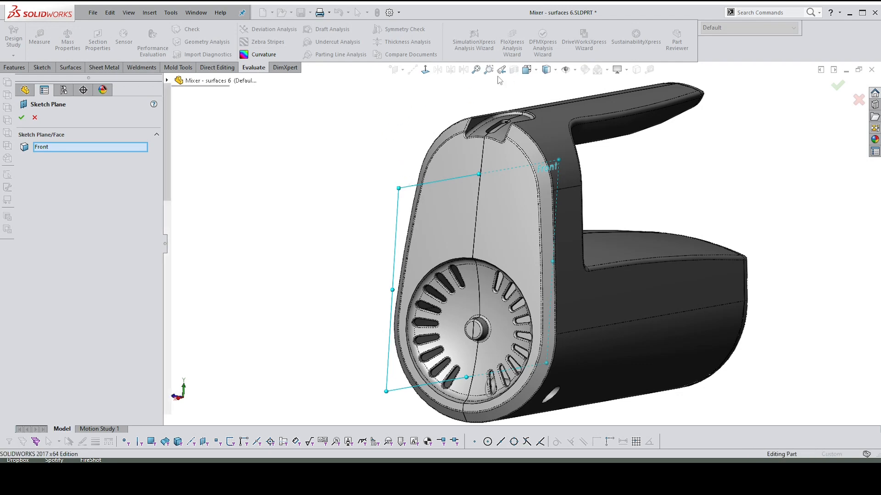
Step: Section the mixer parallel to the Right plane and examine the cut through the upper casing around the switch recess
{"action": "left_click", "coordinate": [514, 70]}
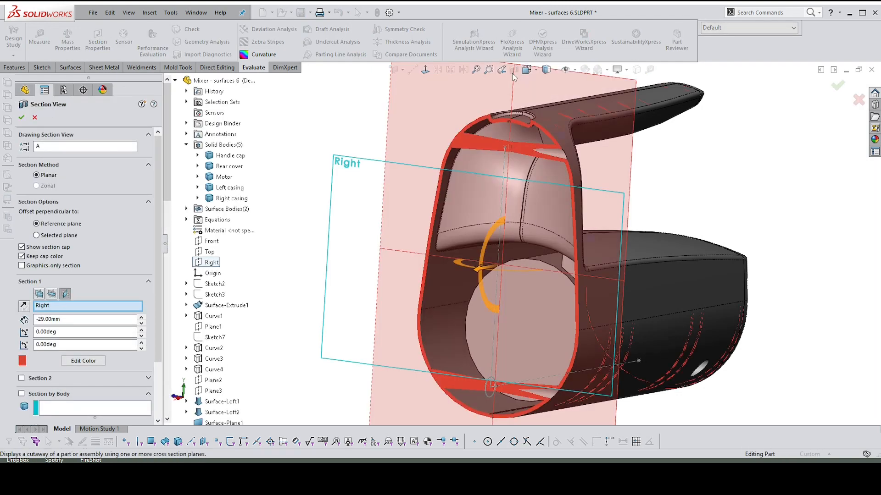
{"action": "scroll", "coordinate": [452, 236], "scroll_direction": "down", "scroll_amount": 2}
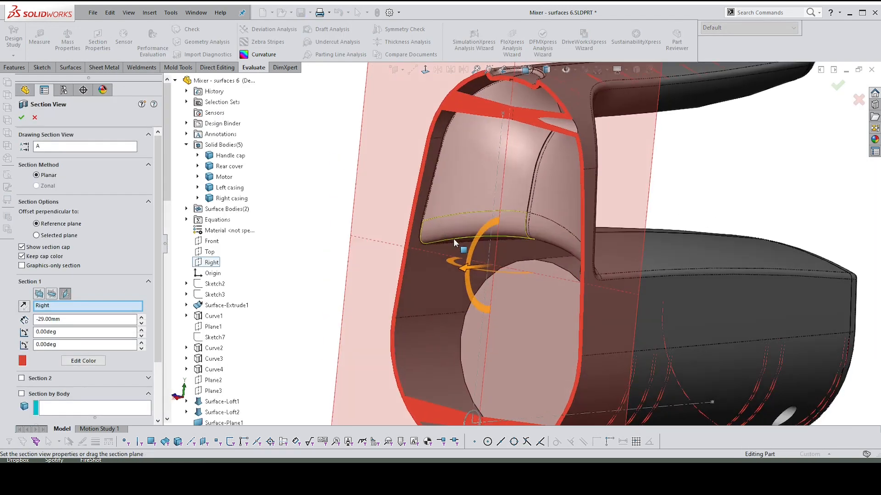
{"action": "middle_click_drag", "start_coordinate": [461, 277], "coordinate": [513, 241]}
{"action": "scroll", "coordinate": [512, 241], "scroll_direction": "down", "scroll_amount": 1}
{"action": "scroll", "coordinate": [514, 188], "scroll_direction": "down", "scroll_amount": 1}
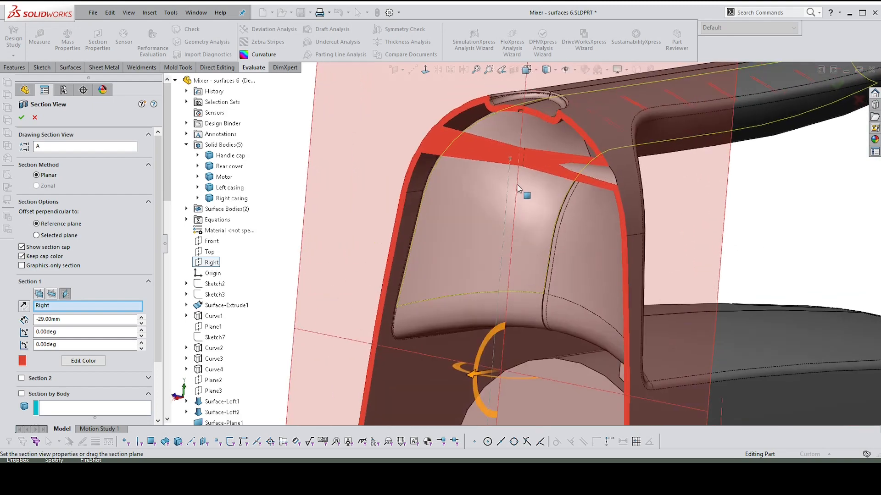
{"action": "middle_click_drag", "start_coordinate": [516, 185], "coordinate": [522, 208]}
{"action": "scroll", "coordinate": [512, 174], "scroll_direction": "down", "scroll_amount": 1}
{"action": "scroll", "coordinate": [513, 175], "scroll_direction": "down", "scroll_amount": 2}
{"action": "scroll", "coordinate": [515, 194], "scroll_direction": "down", "scroll_amount": 1}
{"action": "scroll", "coordinate": [522, 209], "scroll_direction": "down", "scroll_amount": 1}
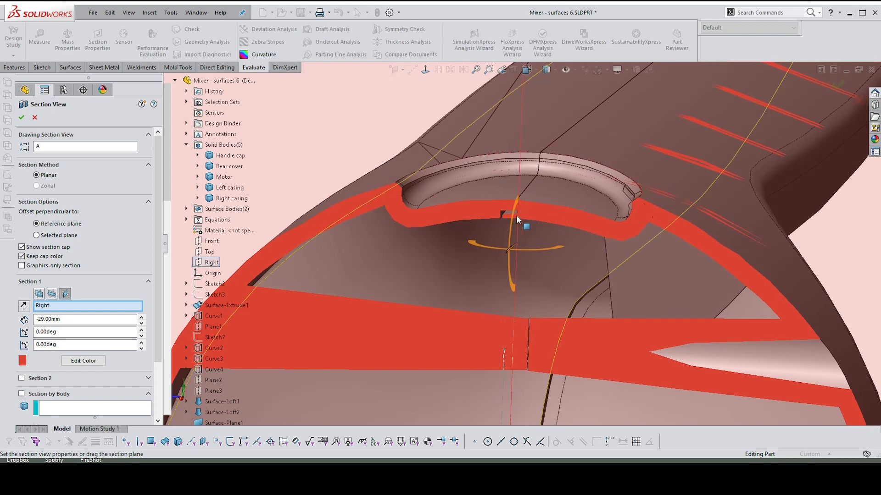
Step: Move the section plane to an offset of -23 mm, through the upper mounting bosses, and apply the section view
{"action": "scroll", "coordinate": [513, 213], "scroll_direction": "up", "scroll_amount": 4}
{"action": "middle_click_drag", "start_coordinate": [513, 213], "coordinate": [486, 241]}
{"action": "left_click_drag", "start_coordinate": [473, 245], "coordinate": [464, 251]}
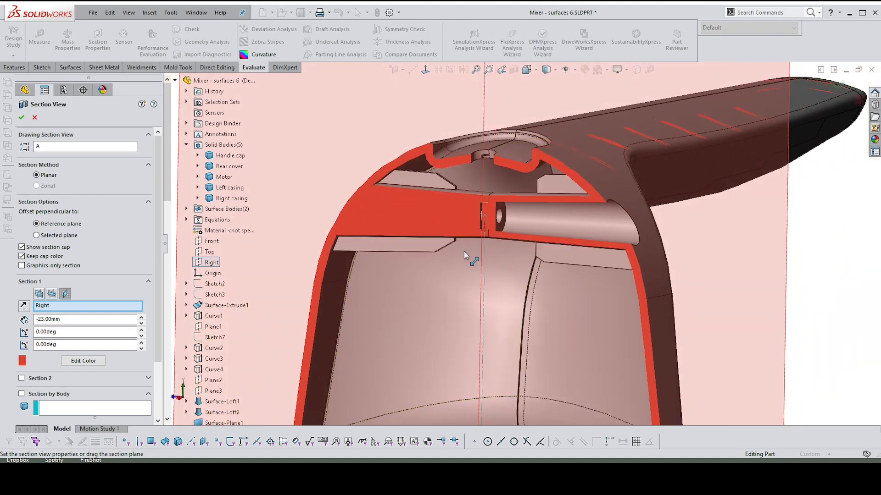
{"action": "left_click", "coordinate": [22, 119]}
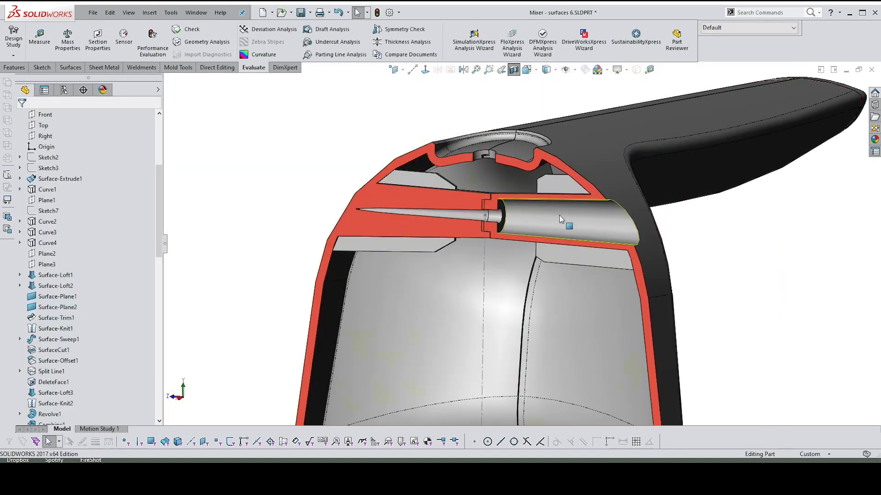
Step: Measure the gap between the stepped mating faces of the upper left and right casing bosses in the section view
{"action": "key", "text": "ctrl+4"}
{"action": "scroll", "coordinate": [463, 242], "scroll_direction": "down", "scroll_amount": 4}
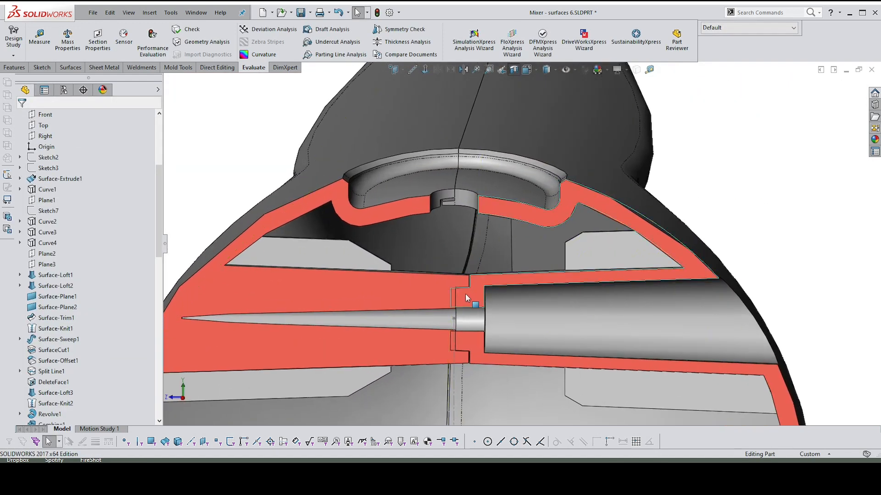
{"action": "scroll", "coordinate": [464, 295], "scroll_direction": "down", "scroll_amount": 2}
{"action": "middle_click_drag", "start_coordinate": [463, 299], "coordinate": [468, 293]}
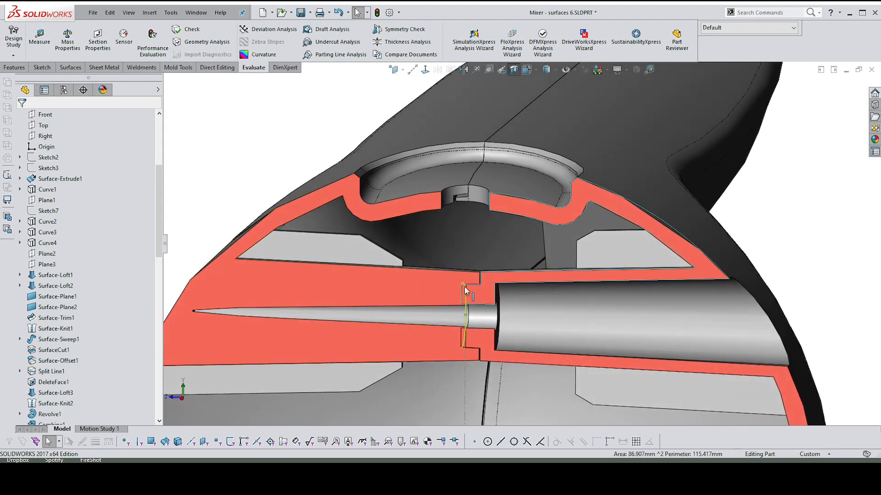
{"action": "left_click", "coordinate": [452, 313]}
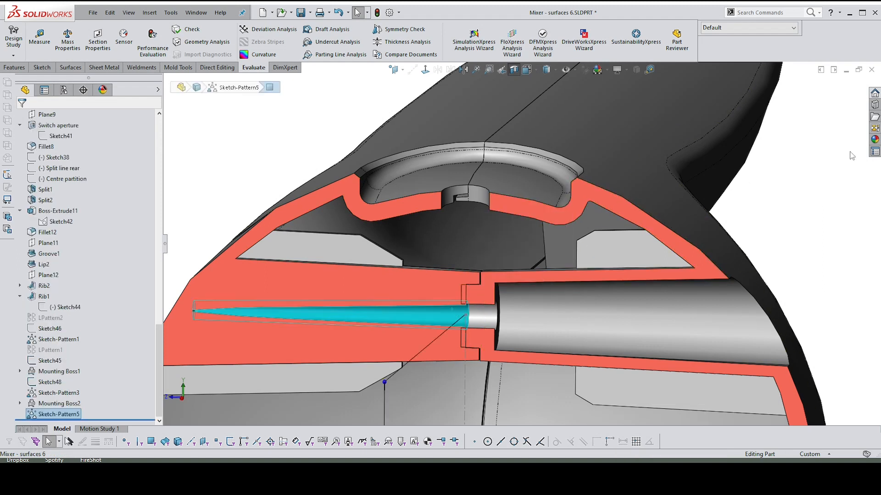
{"action": "left_click", "coordinate": [849, 86]}
{"action": "left_click", "coordinate": [40, 37]}
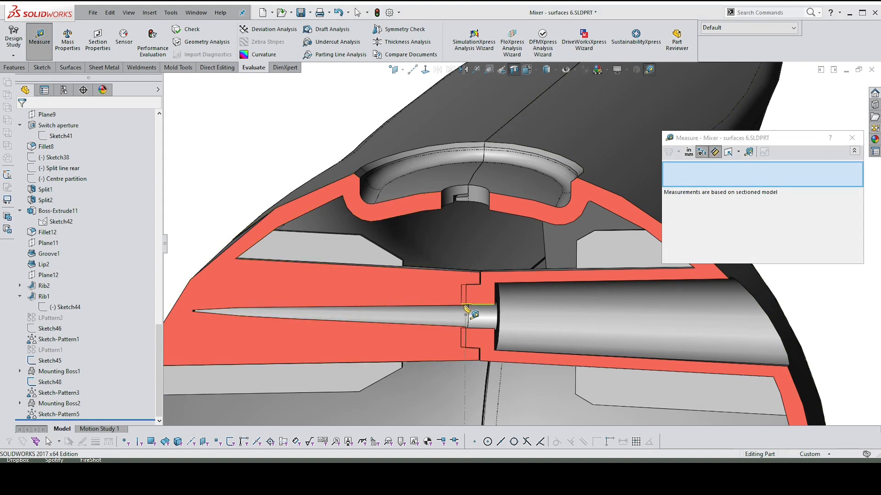
{"action": "scroll", "coordinate": [466, 310], "scroll_direction": "down", "scroll_amount": 5}
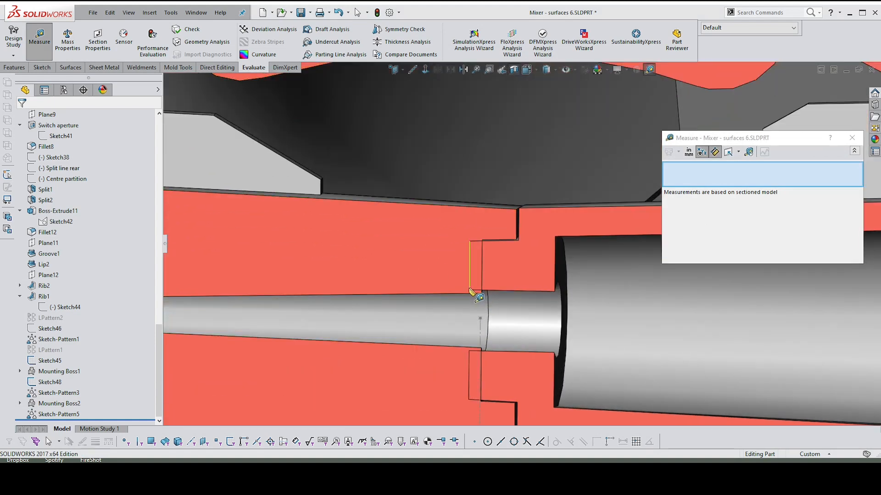
{"action": "left_click", "coordinate": [470, 290]}
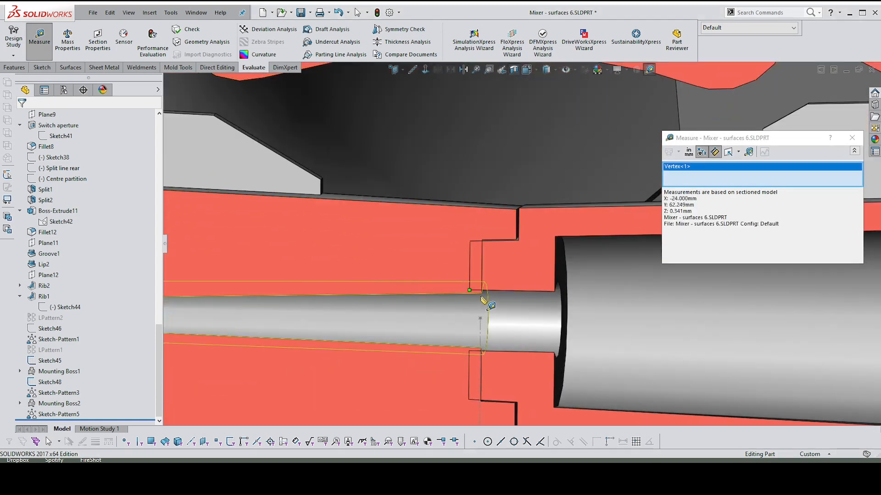
{"action": "left_click", "coordinate": [480, 292]}
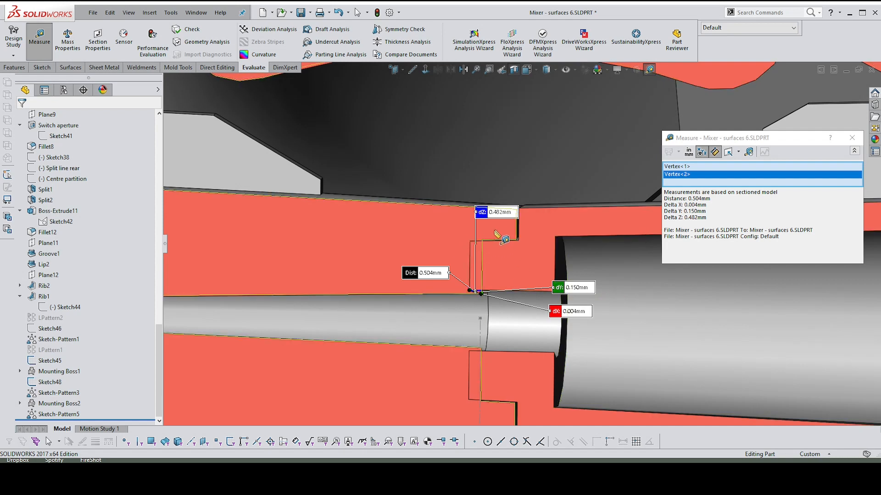
{"action": "left_click", "coordinate": [852, 138]}
Step: Locate the original right casing boss, Mounting Boss1, in the lower part of the section and display its dimensions
{"action": "scroll", "coordinate": [491, 286], "scroll_direction": "up", "scroll_amount": 3}
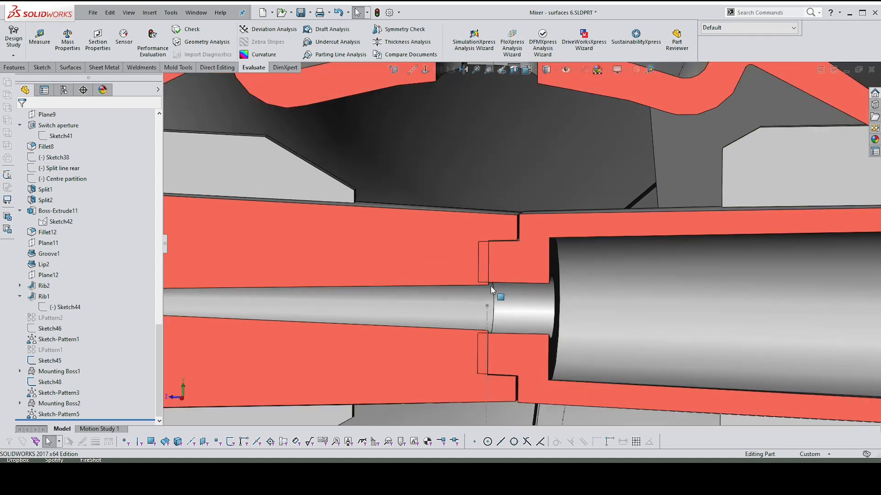
{"action": "left_click", "coordinate": [421, 285]}
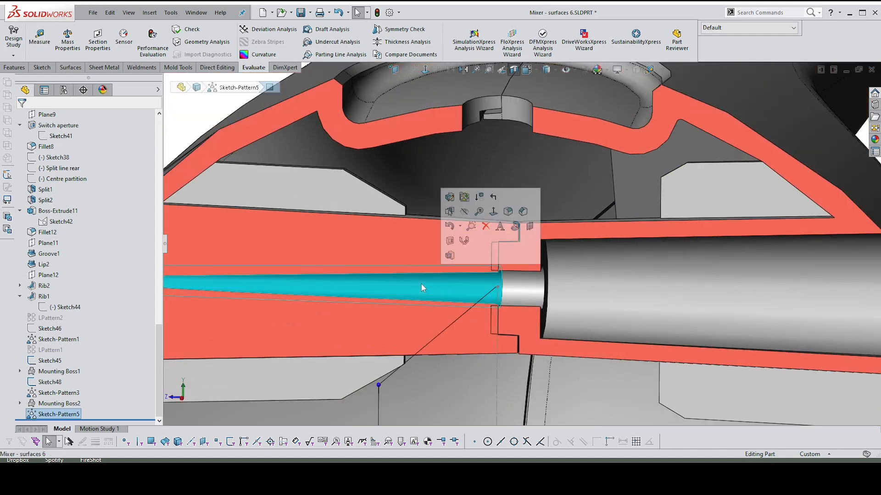
{"action": "scroll", "coordinate": [425, 279], "scroll_direction": "up", "scroll_amount": 2}
{"action": "scroll", "coordinate": [430, 276], "scroll_direction": "up", "scroll_amount": 4}
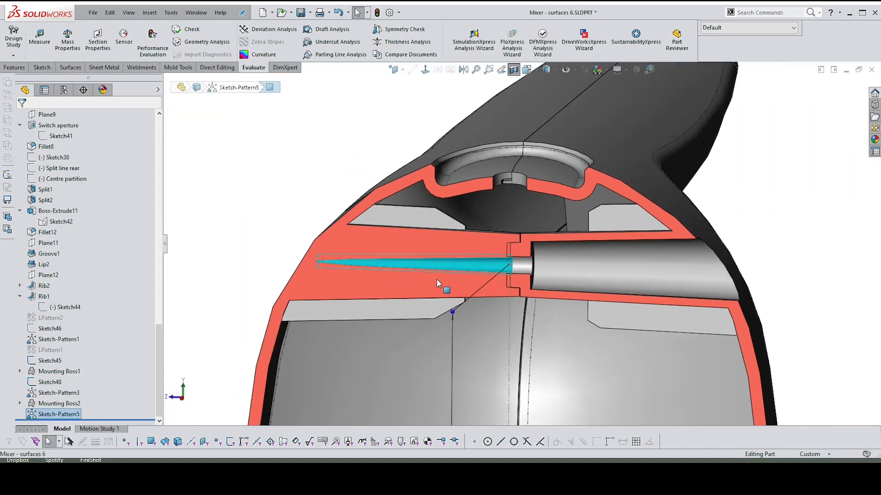
{"action": "left_click", "coordinate": [772, 224]}
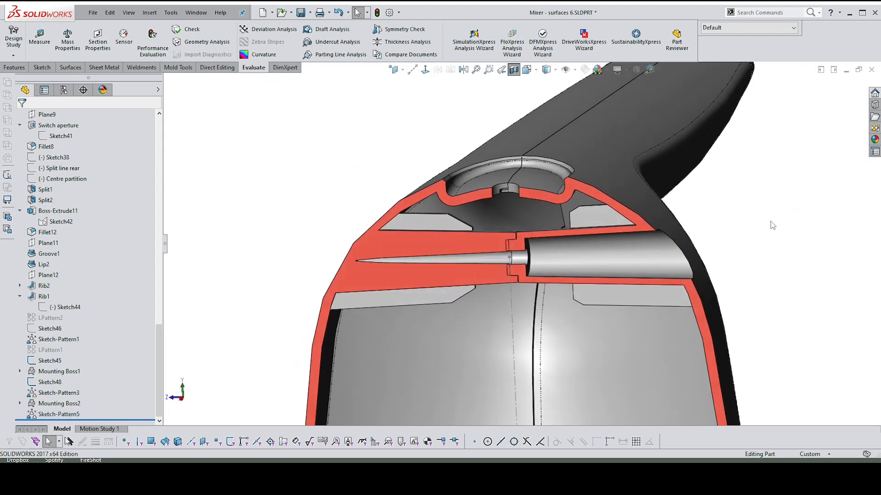
{"action": "left_click", "coordinate": [592, 246]}
{"action": "scroll", "coordinate": [591, 245], "scroll_direction": "up", "scroll_amount": 4}
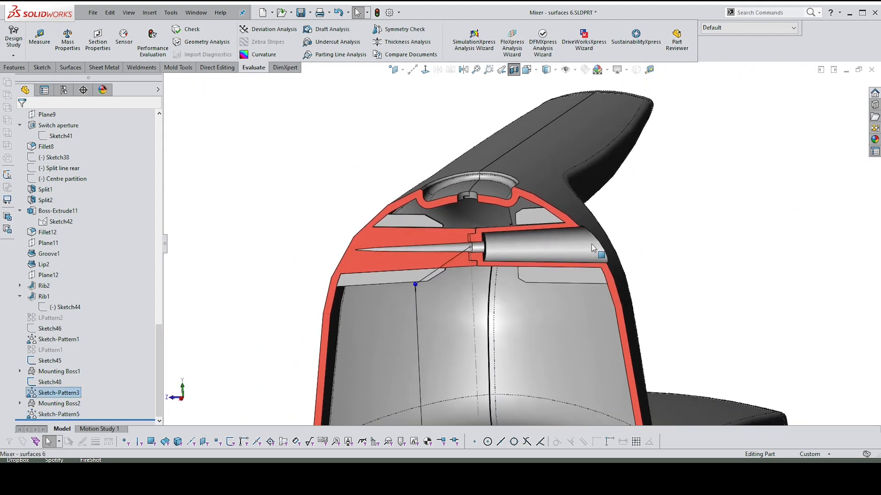
{"action": "left_click", "coordinate": [687, 259]}
{"action": "scroll", "coordinate": [495, 319], "scroll_direction": "down", "scroll_amount": 3}
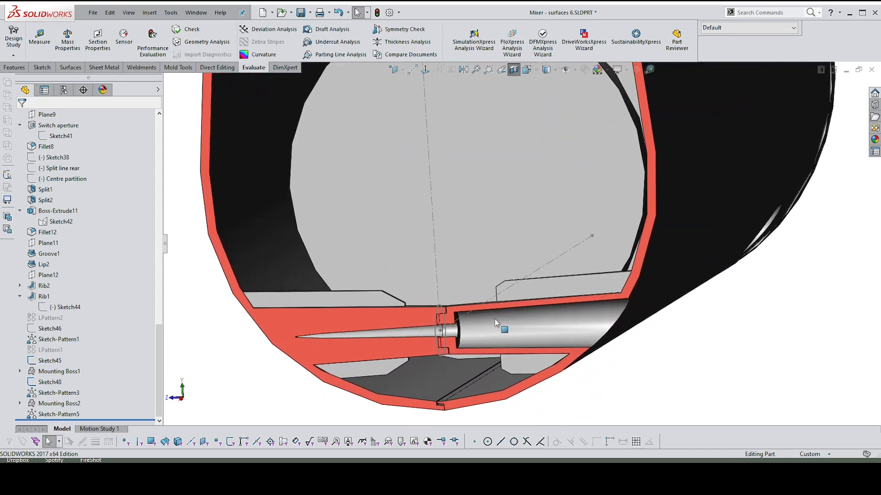
{"action": "left_click", "coordinate": [496, 320]}
{"action": "scroll", "coordinate": [500, 312], "scroll_direction": "down", "scroll_amount": 2}
{"action": "scroll", "coordinate": [500, 316], "scroll_direction": "down", "scroll_amount": 1}
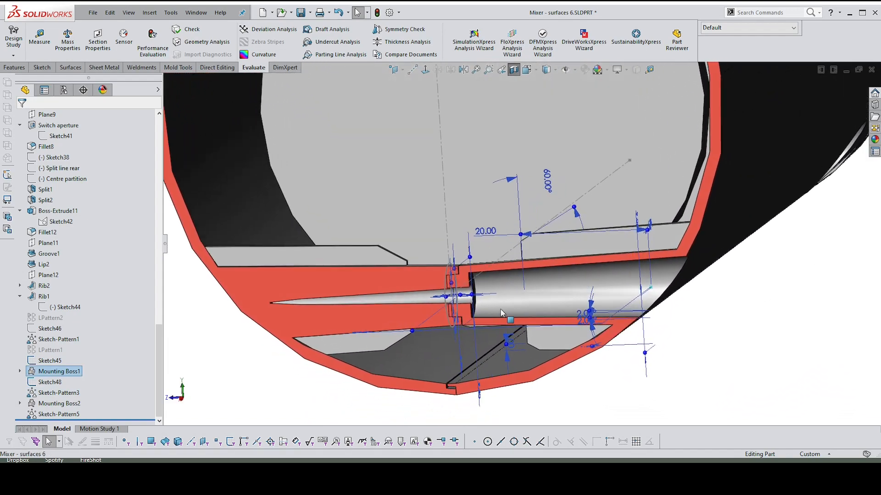
Step: Set the StepHeight dimension of Mounting Boss1 to 1.5 mm and rebuild the model
{"action": "middle_click_drag", "start_coordinate": [499, 312], "coordinate": [418, 303]}
{"action": "scroll", "coordinate": [417, 299], "scroll_direction": "down", "scroll_amount": 5}
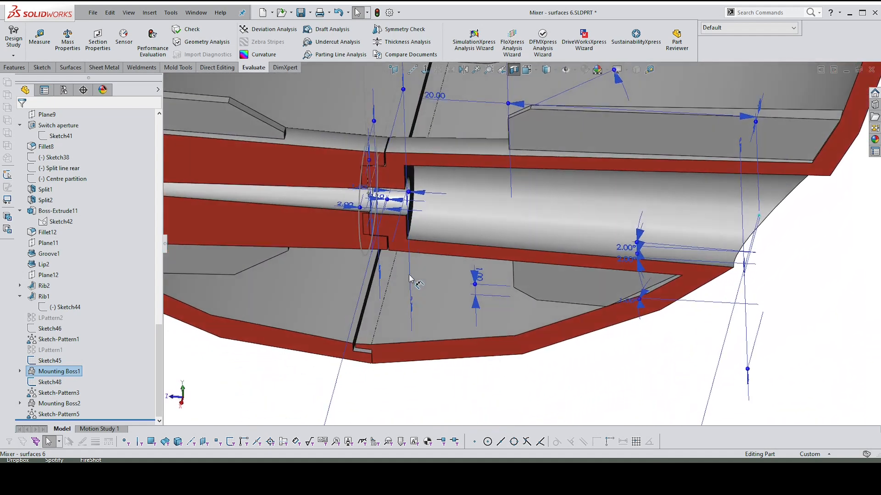
{"action": "middle_click_drag", "start_coordinate": [410, 279], "coordinate": [410, 274]}
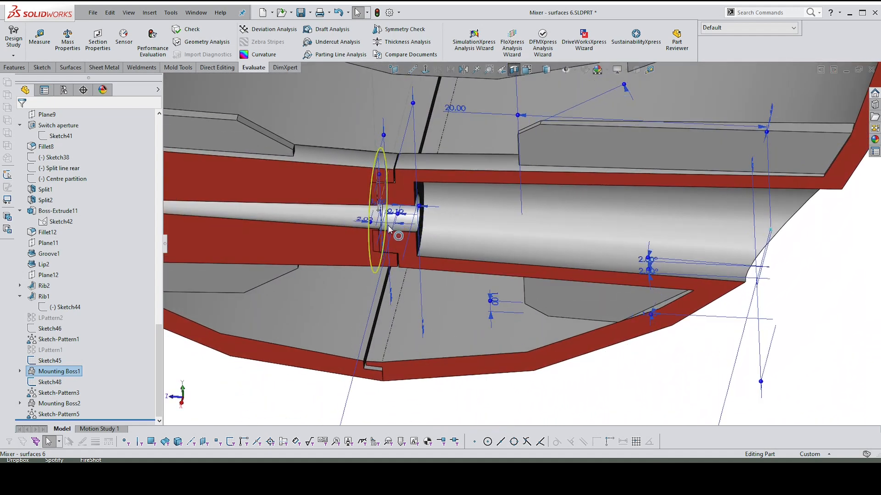
{"action": "middle_click_drag", "start_coordinate": [401, 214], "coordinate": [376, 228]}
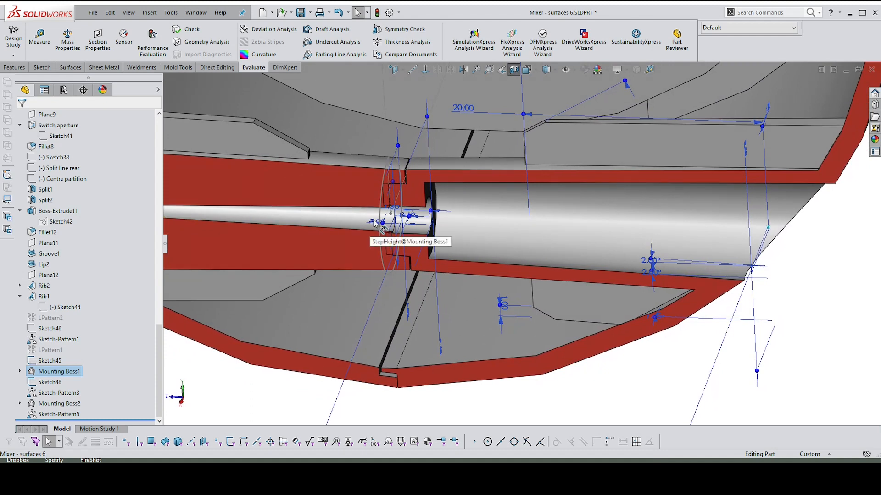
{"action": "left_click_drag", "start_coordinate": [374, 223], "coordinate": [383, 227]}
{"action": "left_click", "coordinate": [361, 248]}
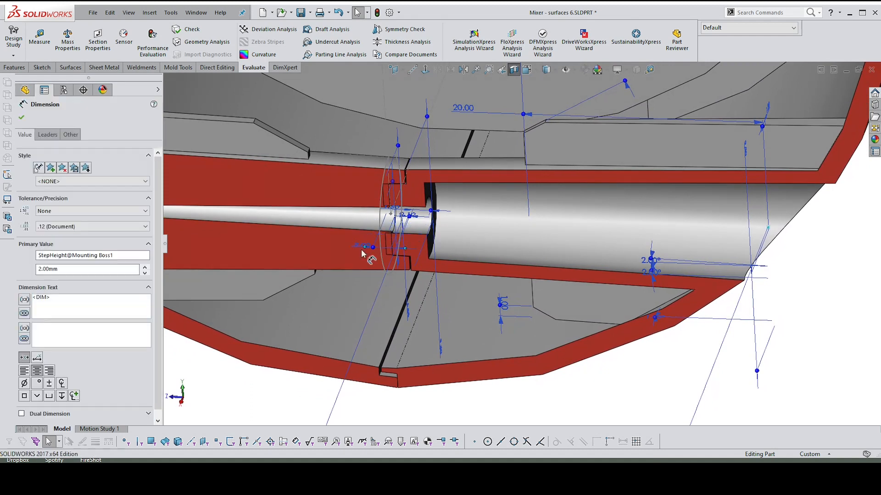
{"action": "double_click", "coordinate": [362, 247]}
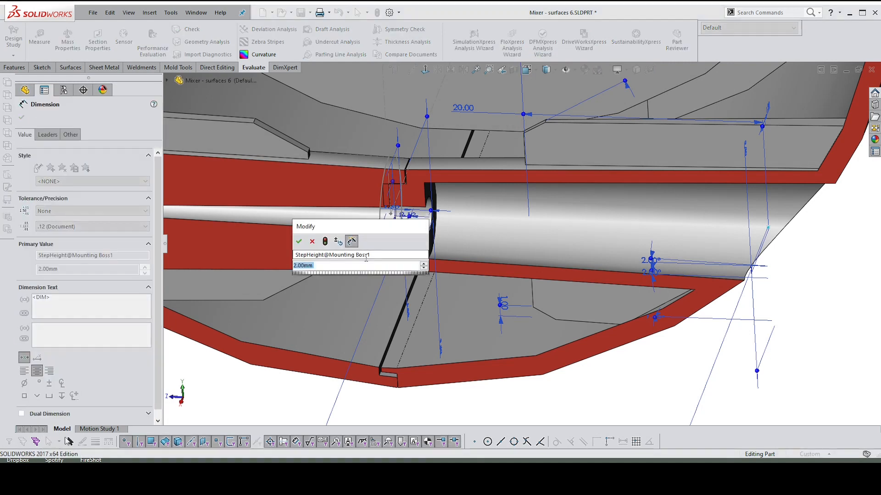
{"action": "type", "text": "1.5"}
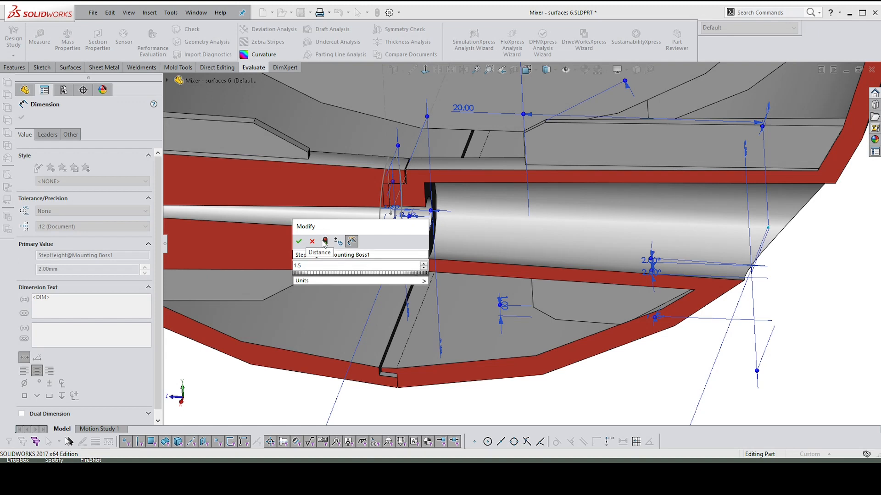
{"action": "left_click", "coordinate": [325, 242]}
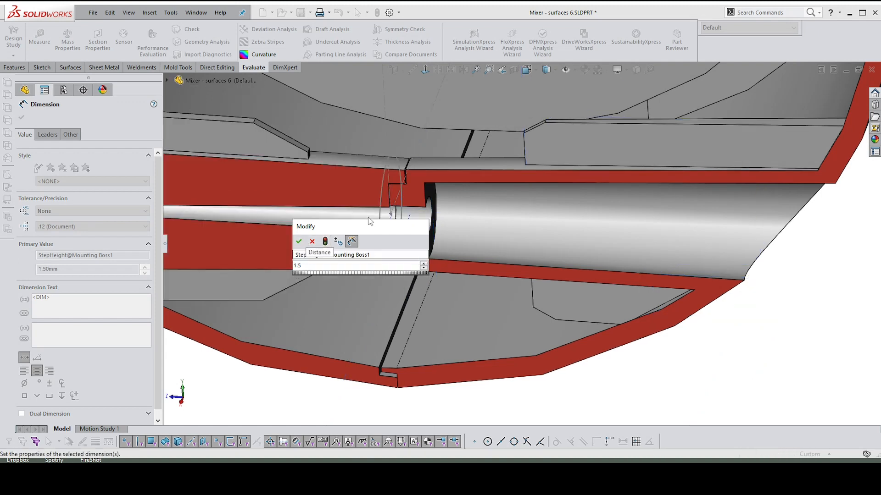
{"action": "left_click", "coordinate": [300, 245]}
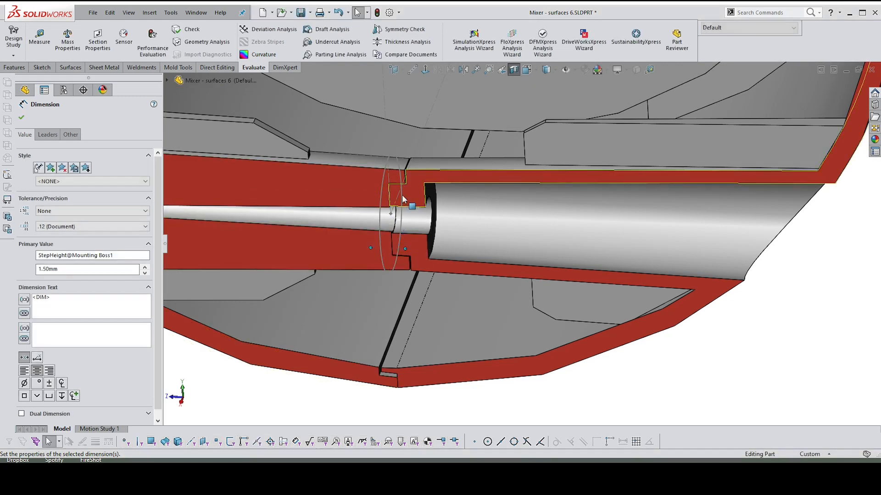
Step: Examine the stepped joint between the lower bosses, close the dimension properties and review both boss pairs across the whole section
{"action": "scroll", "coordinate": [400, 185], "scroll_direction": "down", "scroll_amount": 3}
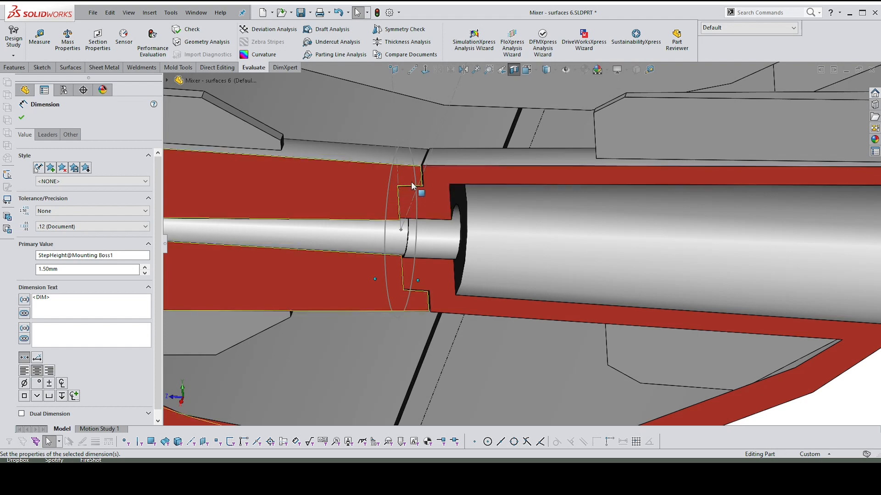
{"action": "scroll", "coordinate": [411, 193], "scroll_direction": "up", "scroll_amount": 6}
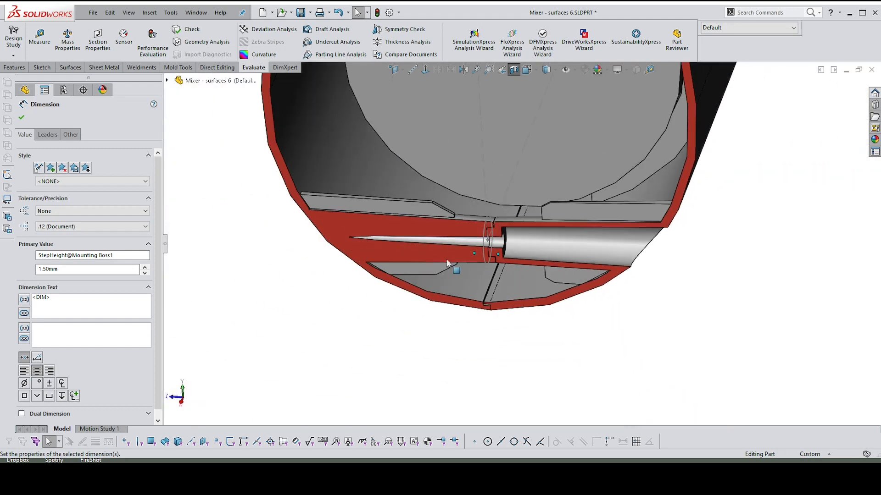
{"action": "scroll", "coordinate": [518, 242], "scroll_direction": "up", "scroll_amount": 2}
{"action": "left_click", "coordinate": [21, 117]}
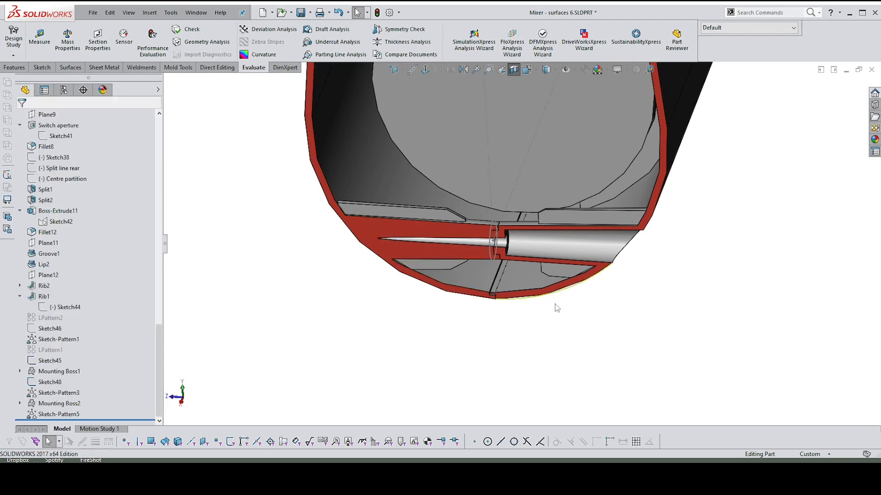
{"action": "middle_click_drag", "start_coordinate": [556, 307], "coordinate": [643, 139]}
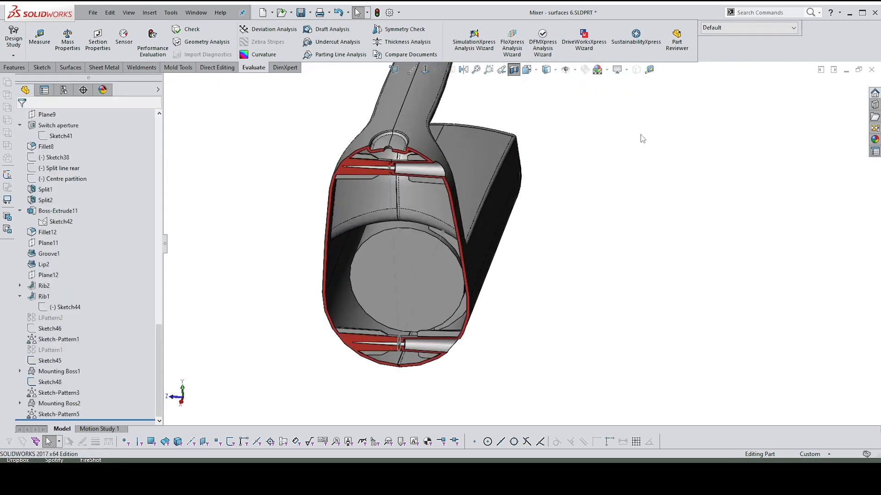
{"action": "scroll", "coordinate": [615, 155], "scroll_direction": "down", "scroll_amount": 2}
{"action": "scroll", "coordinate": [390, 215], "scroll_direction": "up", "scroll_amount": 2}
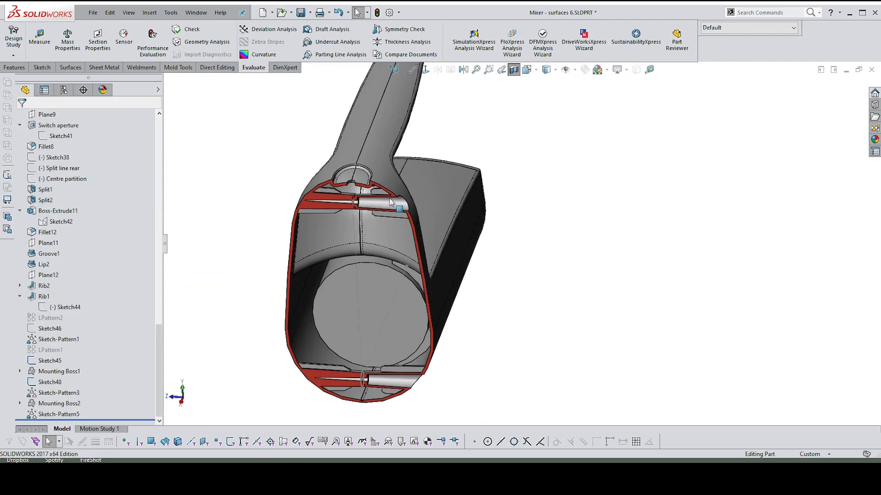